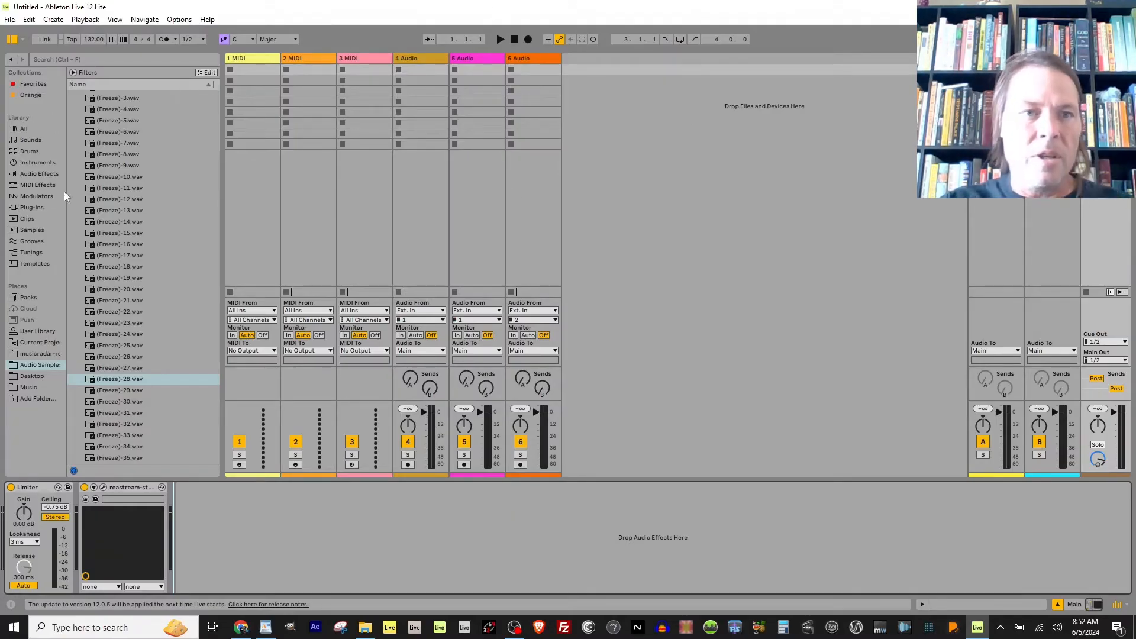
# - Open the preferences to view the Link, Tempo & MIDI settings, and close them again
pyautogui.scroll(3, 65, 190)
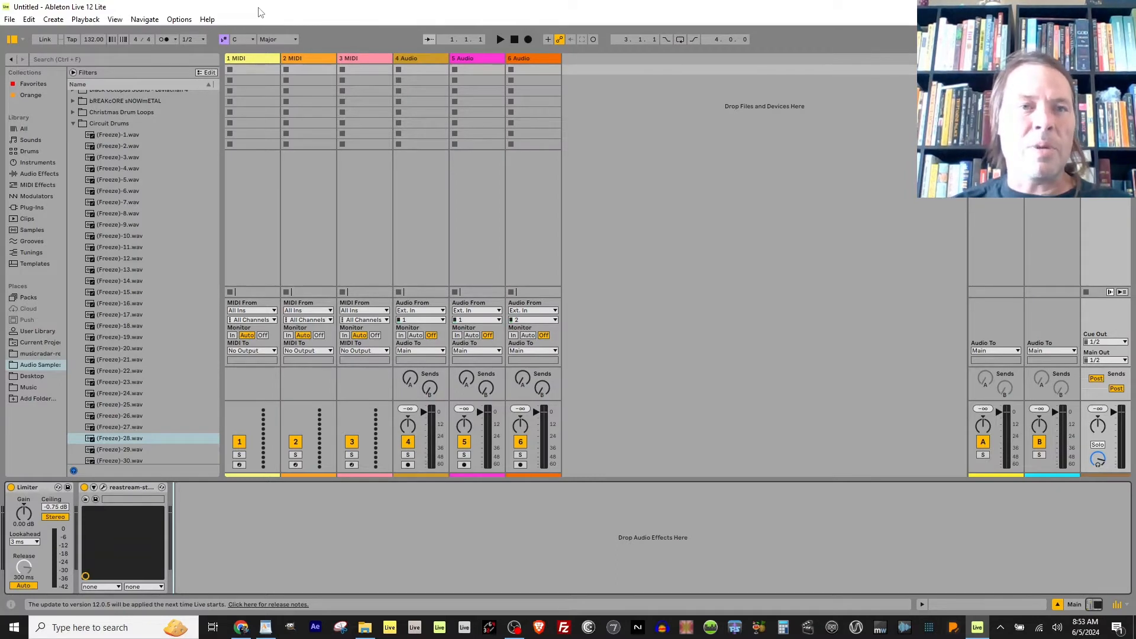
pyautogui.click(186, 23)
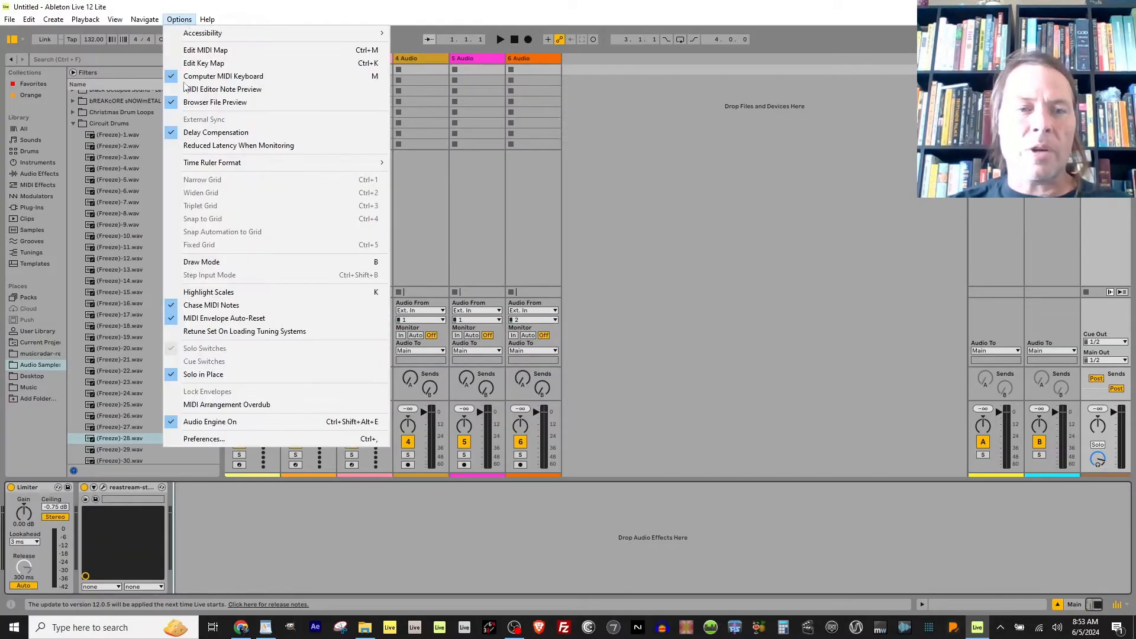
pyautogui.click(204, 439)
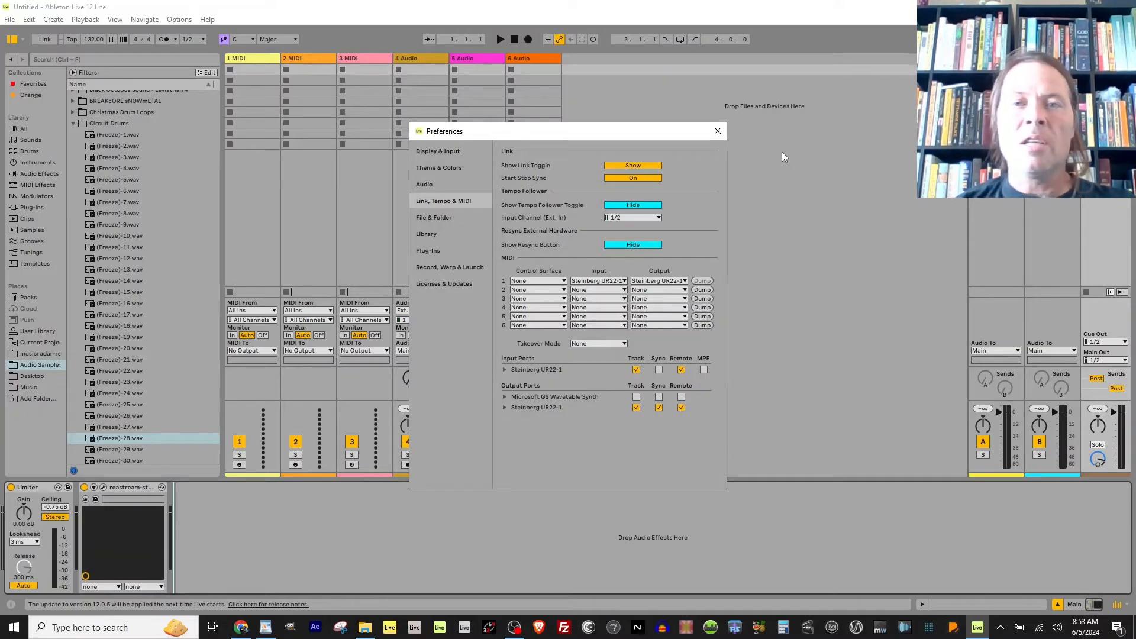
pyautogui.click(718, 130)
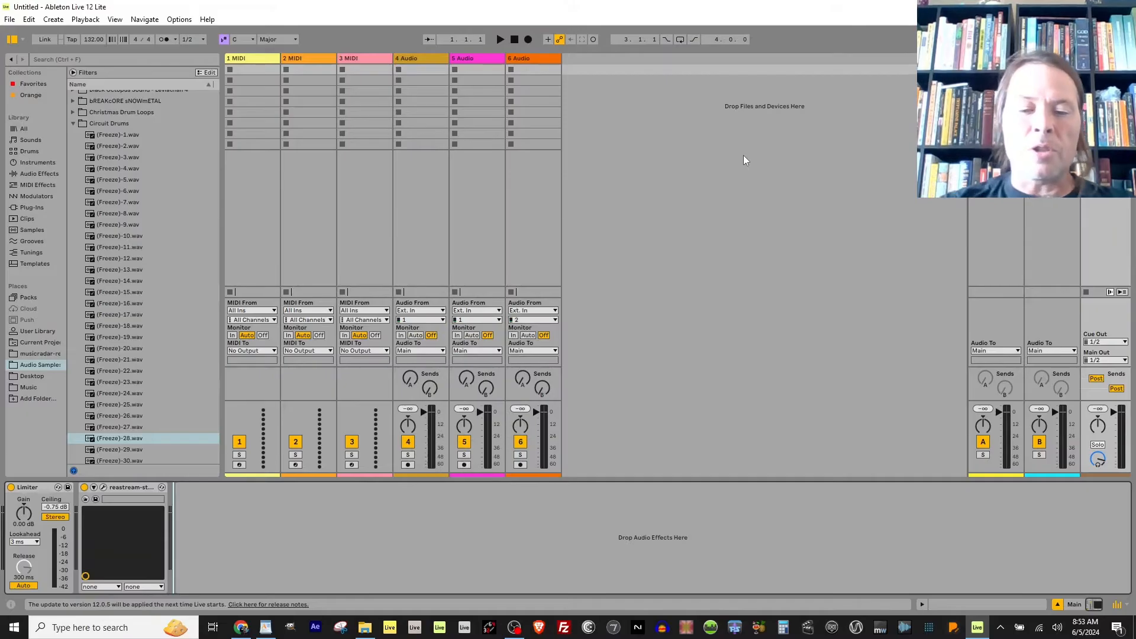
# - In the audio preferences, choose ASIO as the driver type and Yamaha Steinberg USB ASIO as the audio device
pyautogui.hotkey('ctrl', ',')
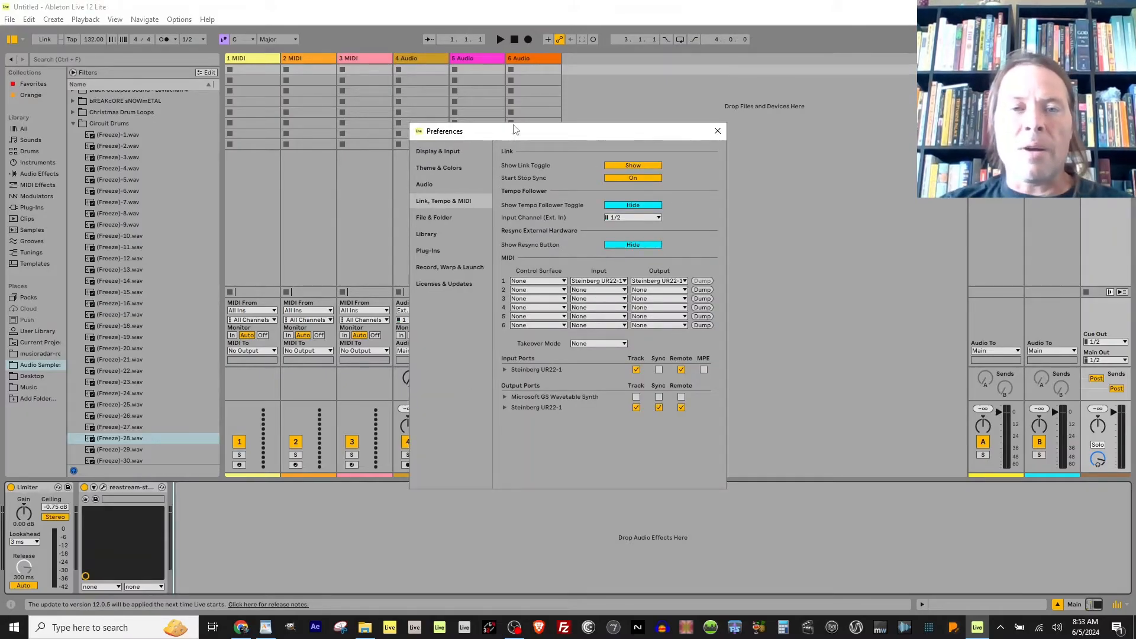
pyautogui.moveTo(512, 131); pyautogui.dragTo(519, 115)
pyautogui.click(436, 168)
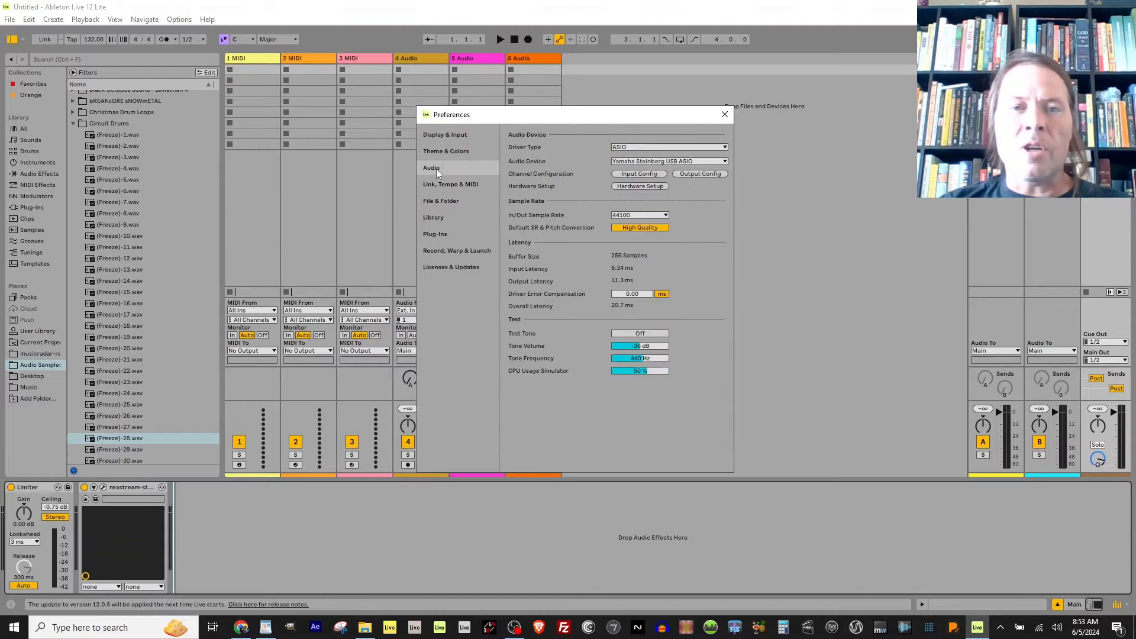
pyautogui.click(651, 147)
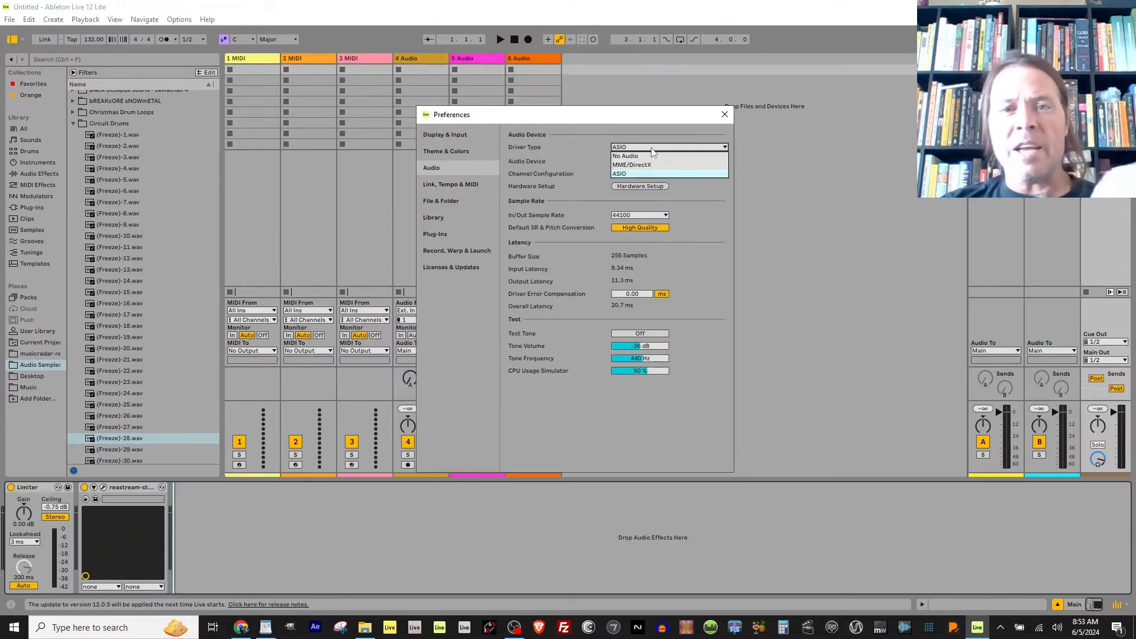
pyautogui.click(651, 147)
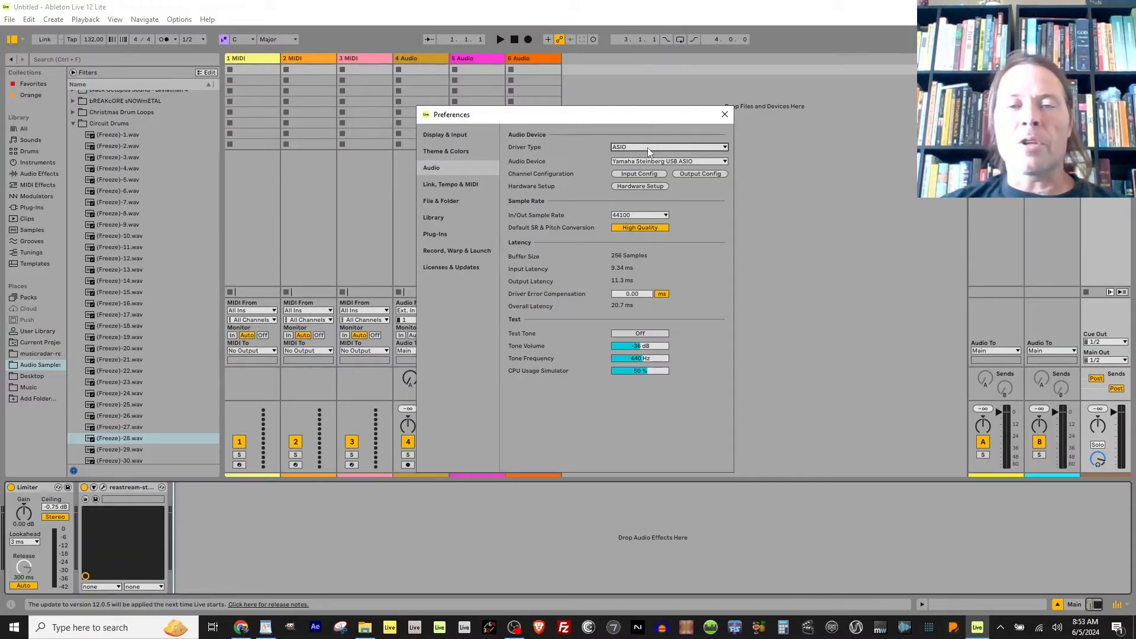
pyautogui.click(647, 147)
pyautogui.click(674, 173)
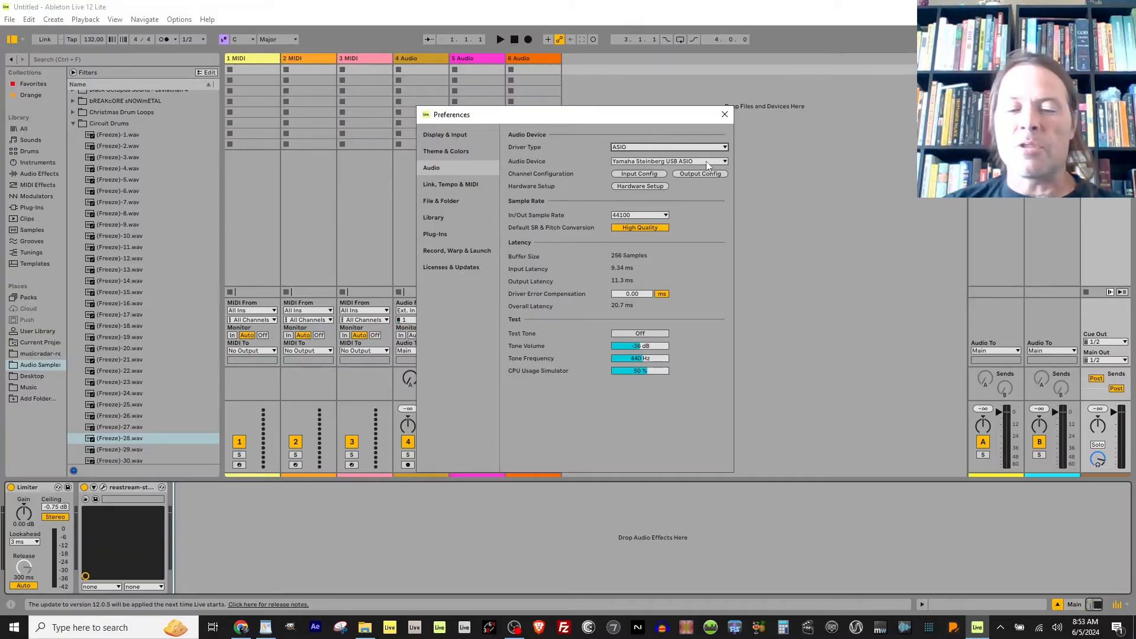
pyautogui.click(708, 165)
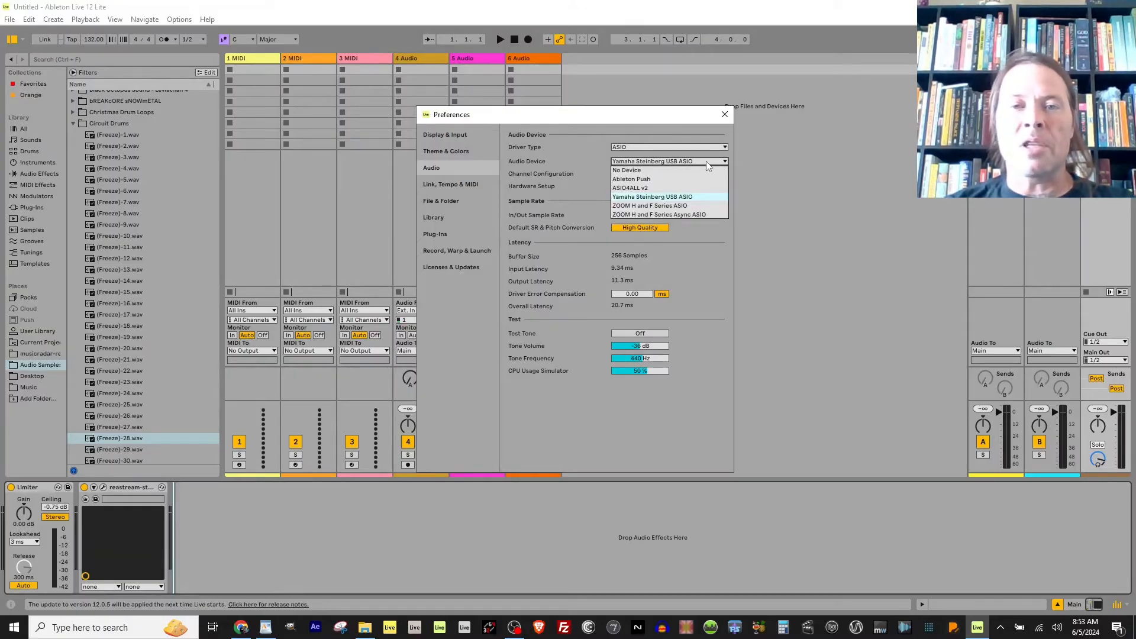
pyautogui.click(680, 197)
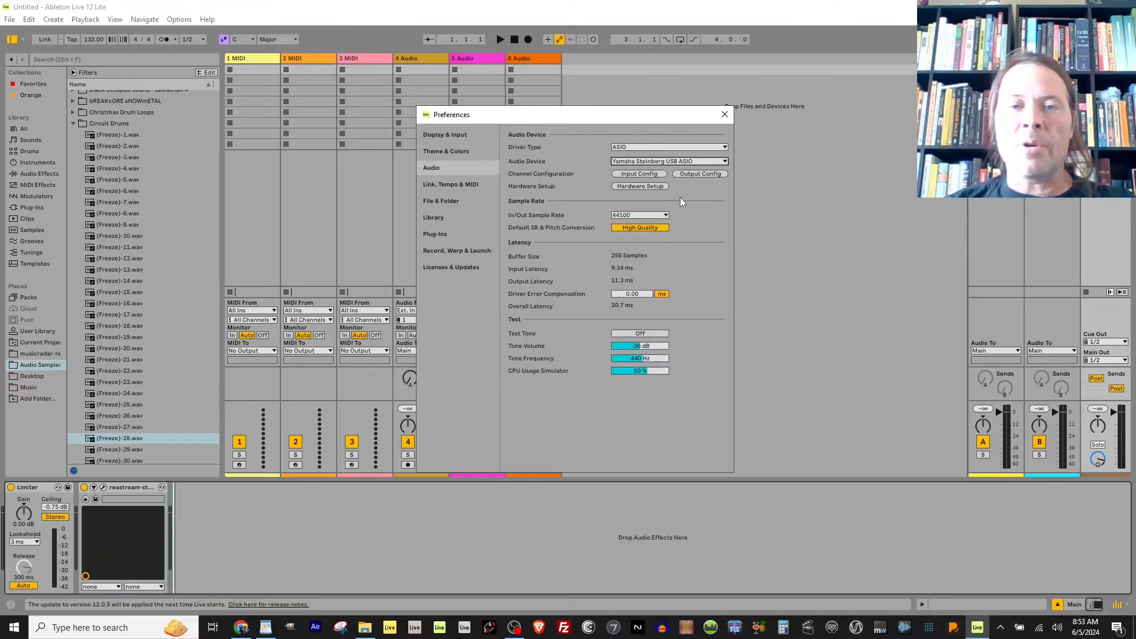
pyautogui.click(778, 127)
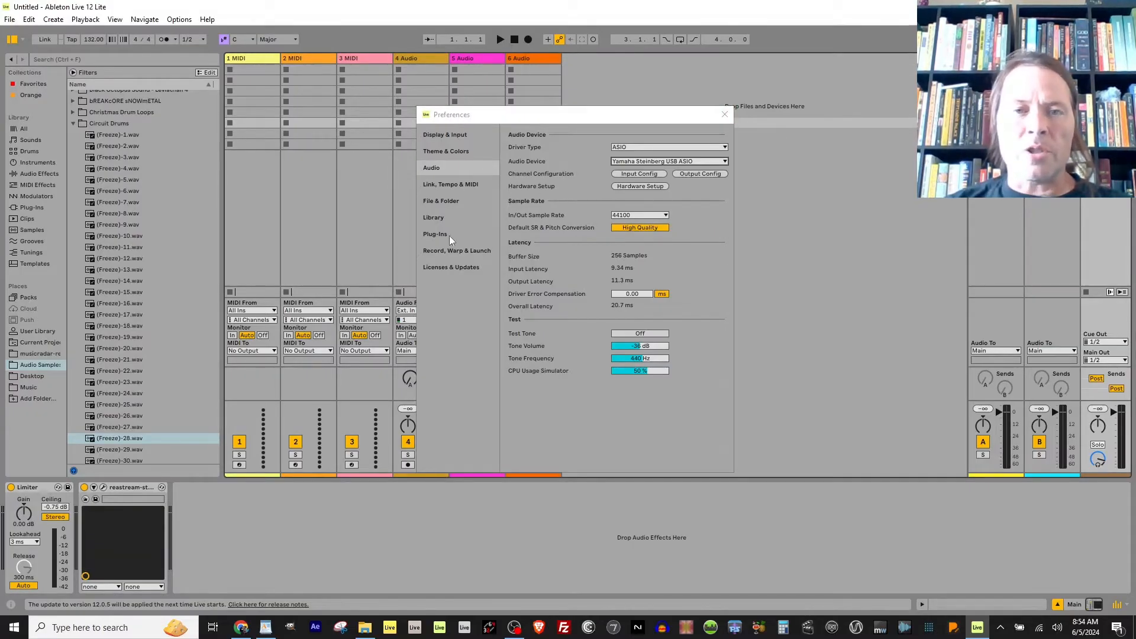
# - Check the MIDI input and output port settings of the Steinberg UR22-1 and close the preferences
pyautogui.click(448, 185)
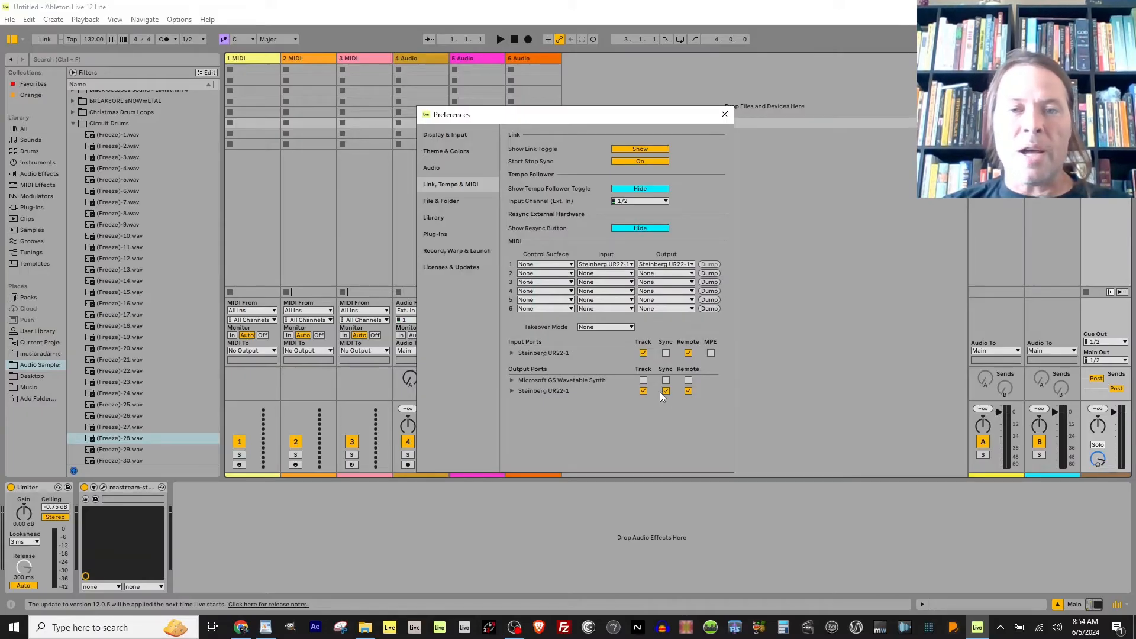
pyautogui.click(726, 115)
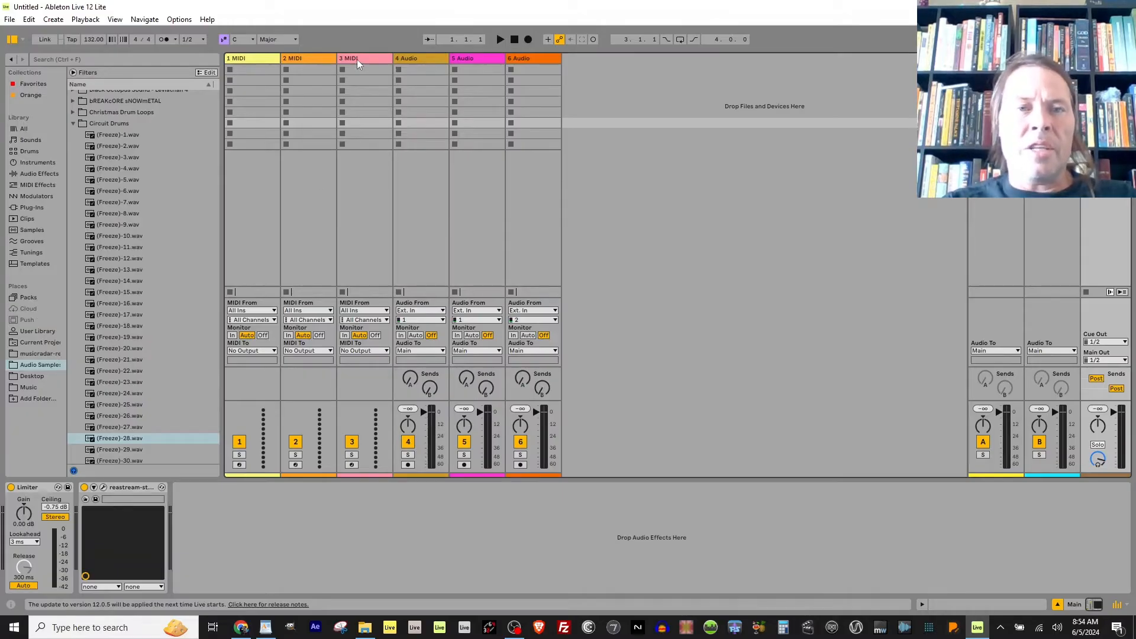
# - Delete two of the MIDI tracks and two of the audio tracks, leaving one track of each type
pyautogui.click(315, 61)
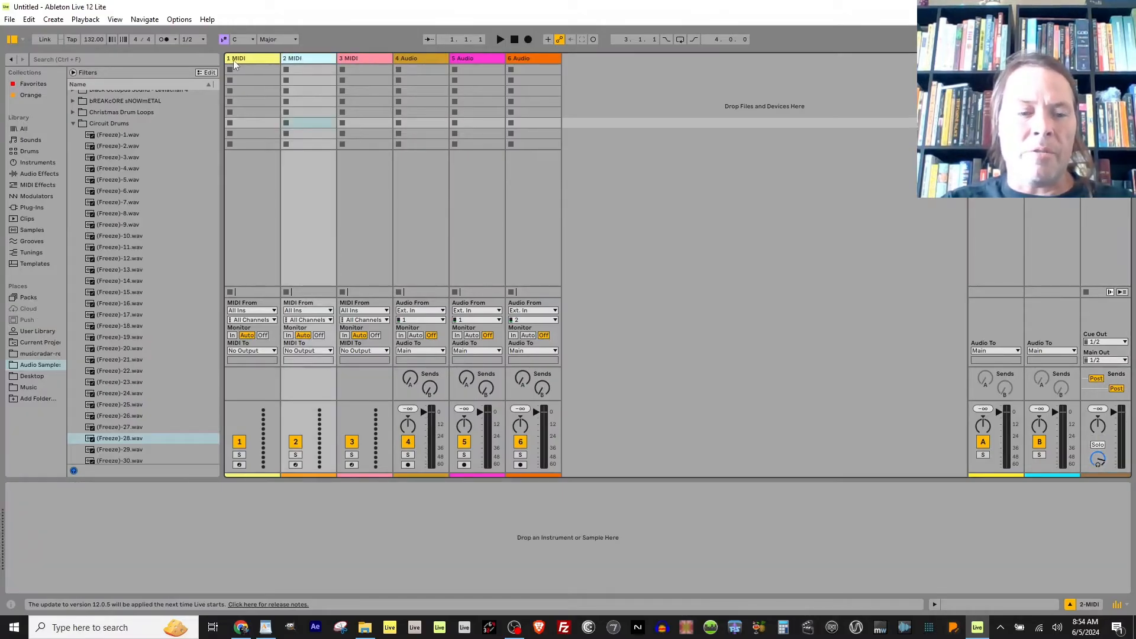
pyautogui.click(237, 61)
pyautogui.press('Delete')
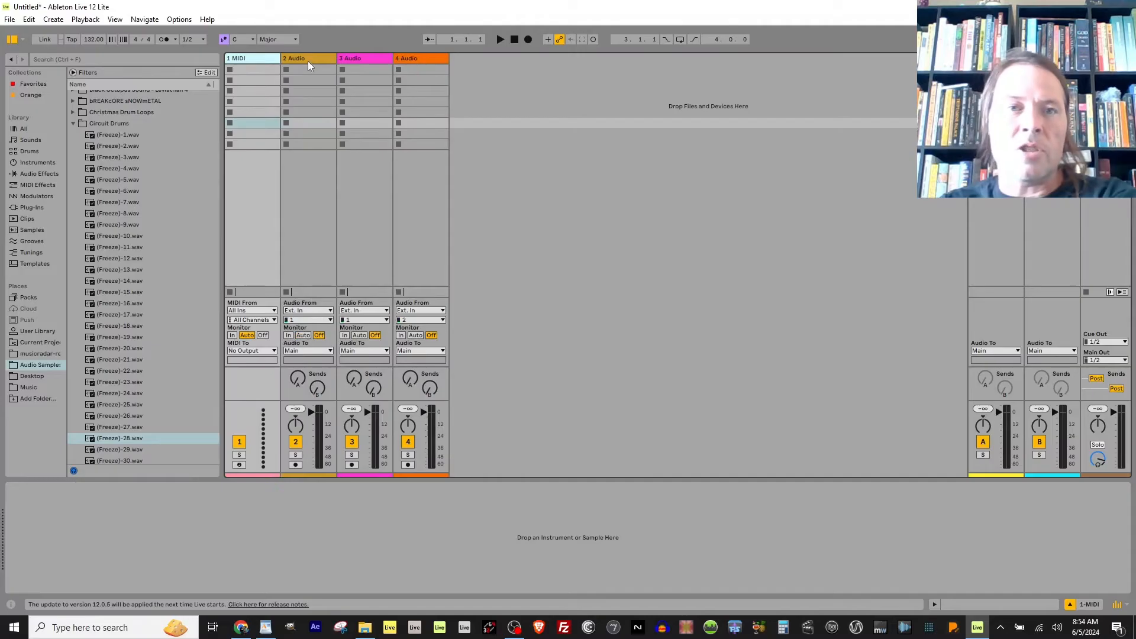
pyautogui.click(346, 58)
pyautogui.press('Delete')
pyautogui.press('Delete')
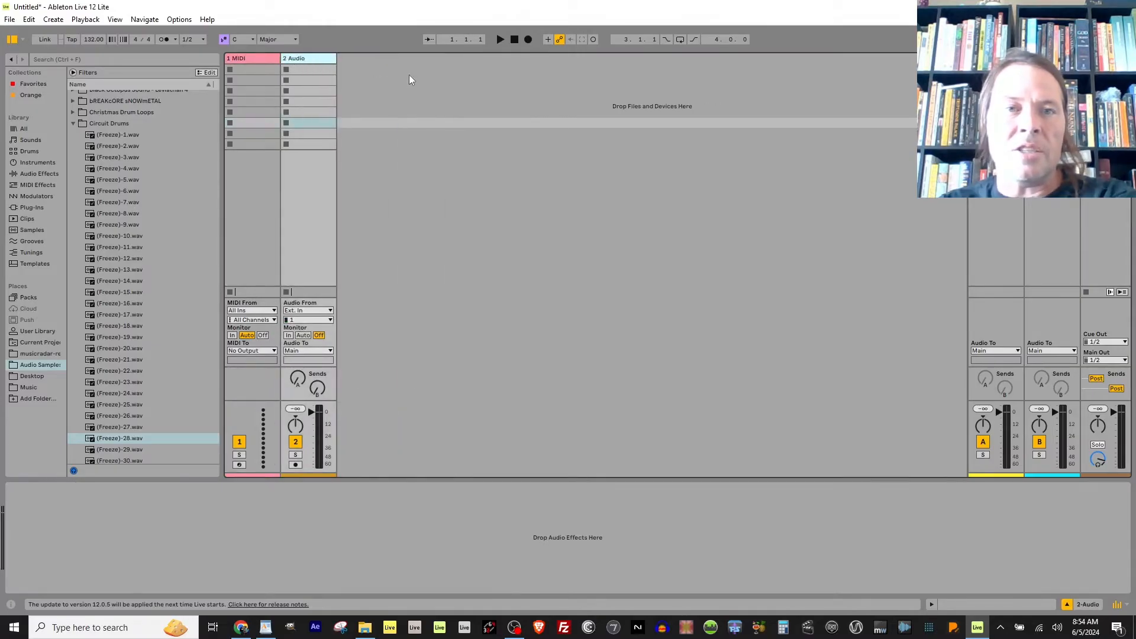
pyautogui.click(366, 168)
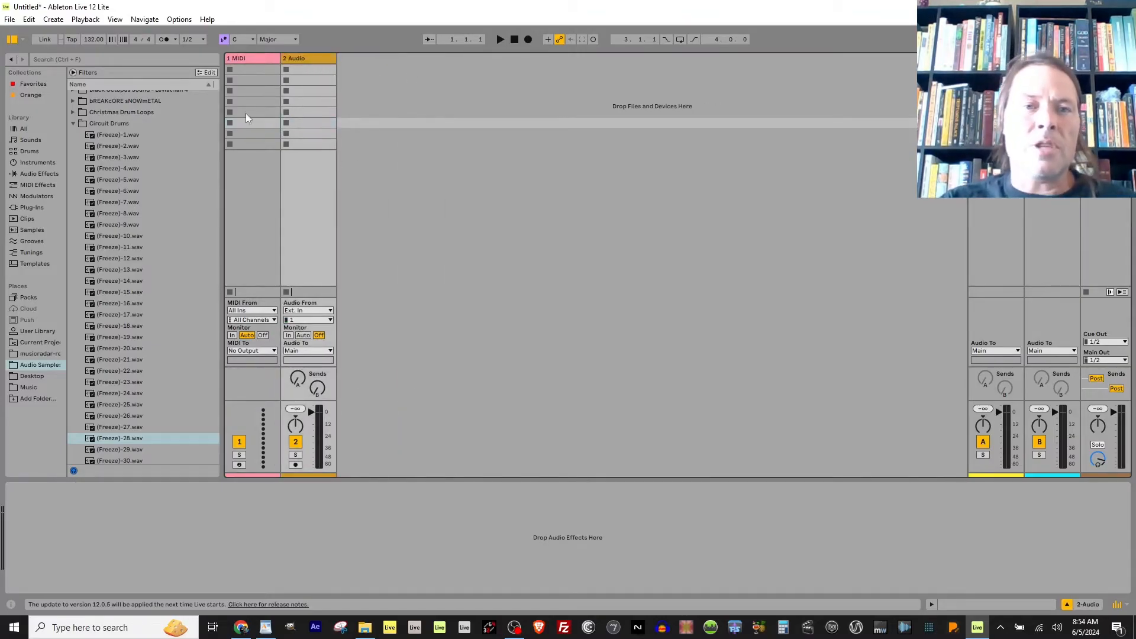
# - Select the MIDI track and look through the Instruments and Plug-Ins categories of the library
pyautogui.click(243, 59)
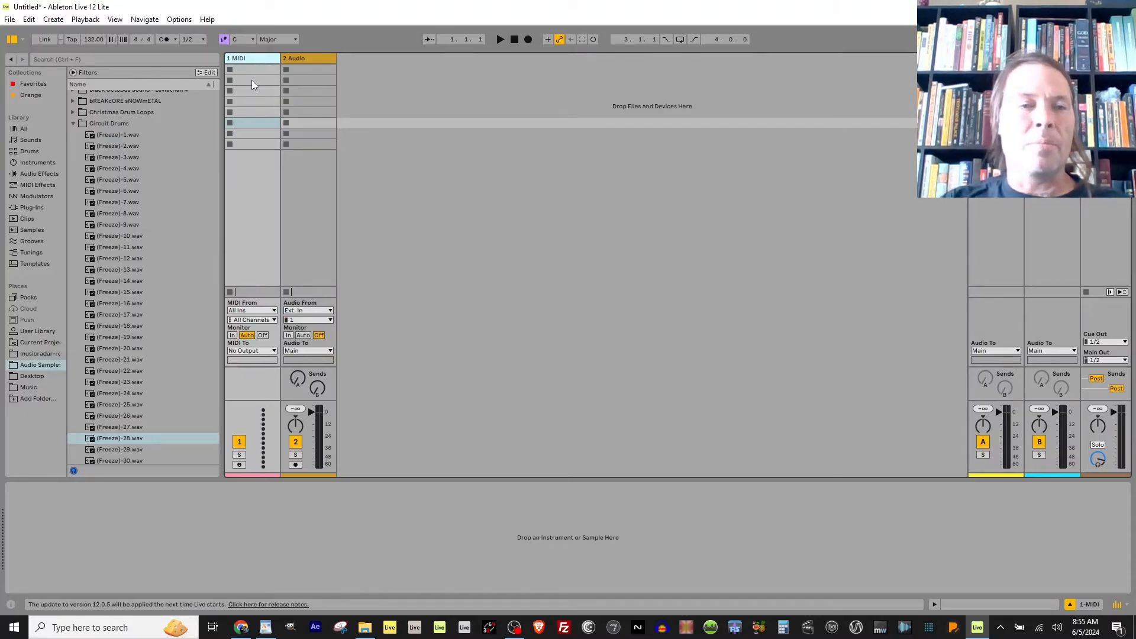
pyautogui.click(26, 162)
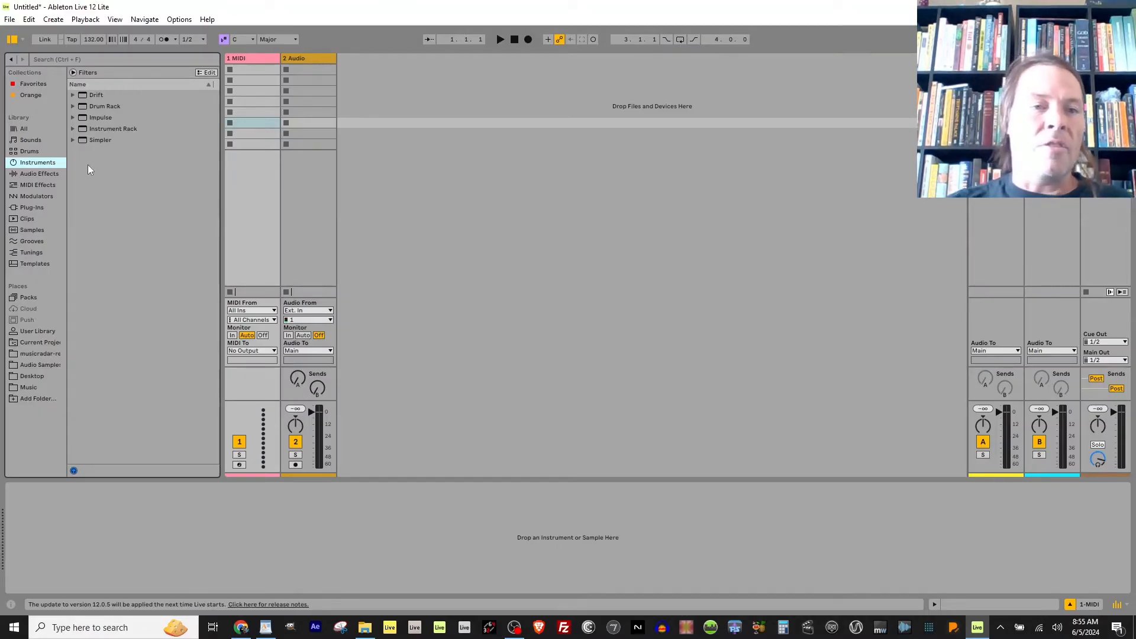
pyautogui.click(35, 207)
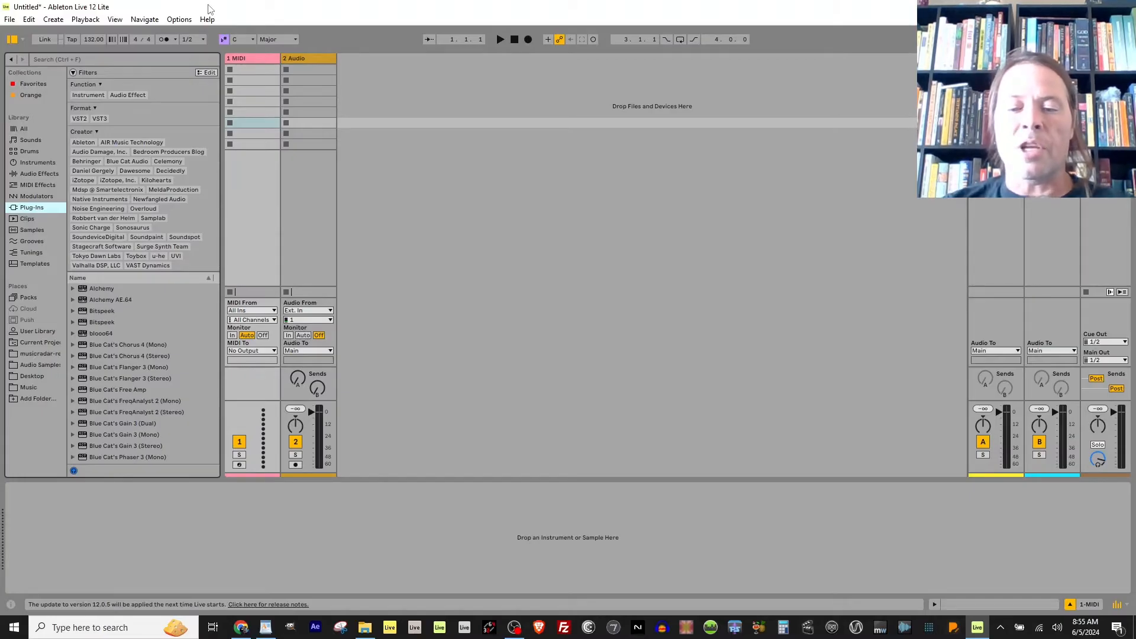
# - Review the VST2 and VST3 plug-in folder settings in the preferences and close the dialog
pyautogui.hotkey('ctrl', ',')
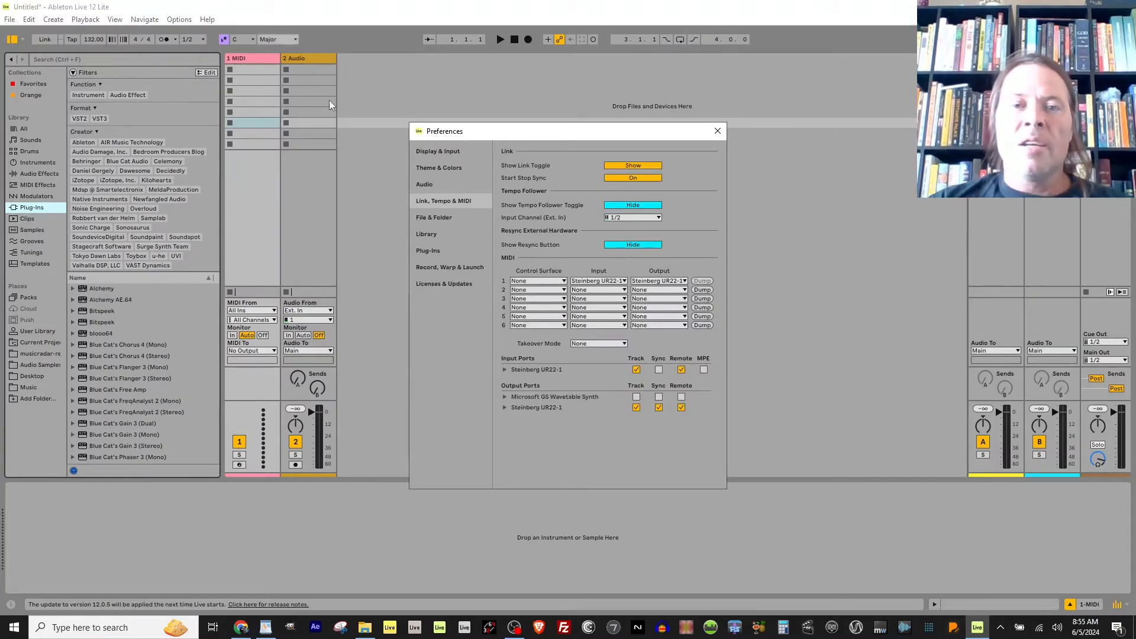
pyautogui.click(434, 251)
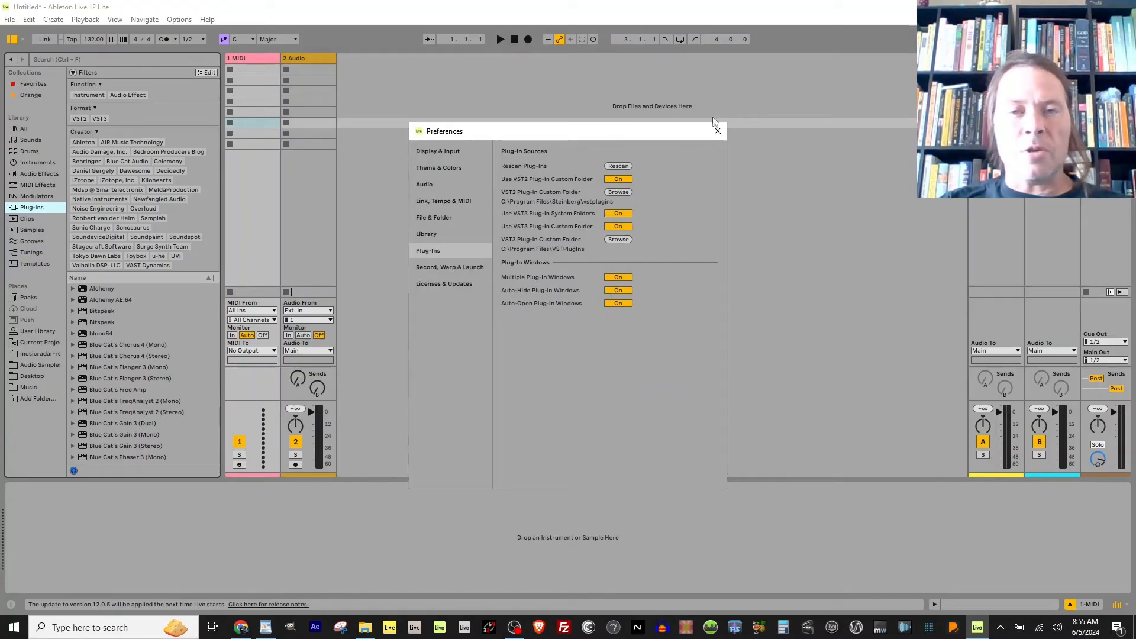
pyautogui.click(718, 132)
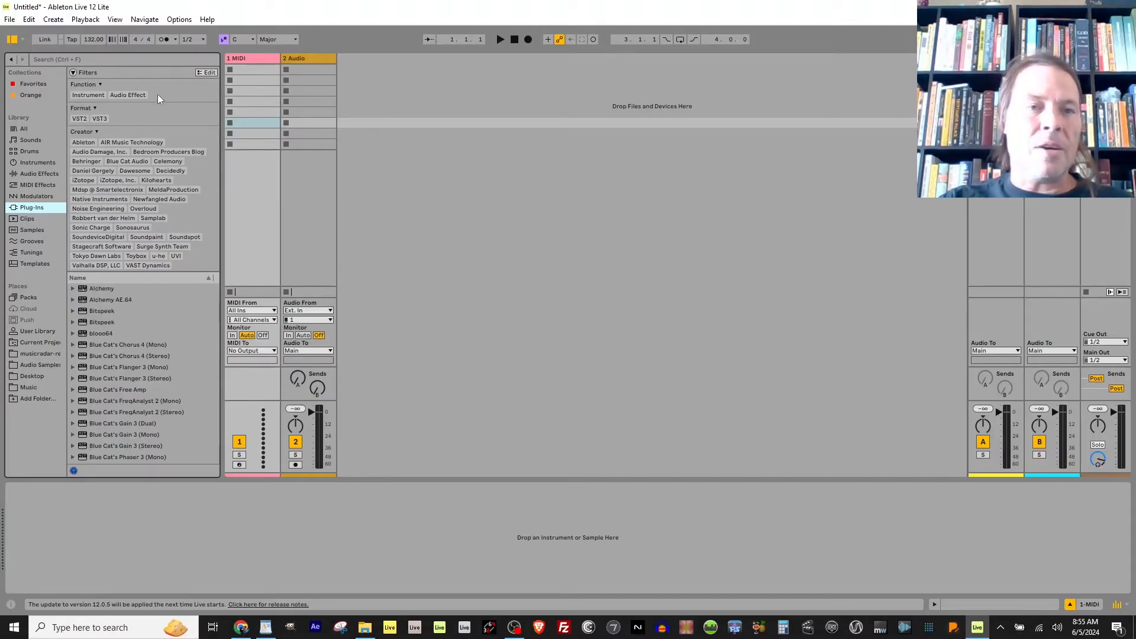
# - Browse the library's instruments, audio effects, MIDI effects and plug-ins in turn
pyautogui.click(34, 162)
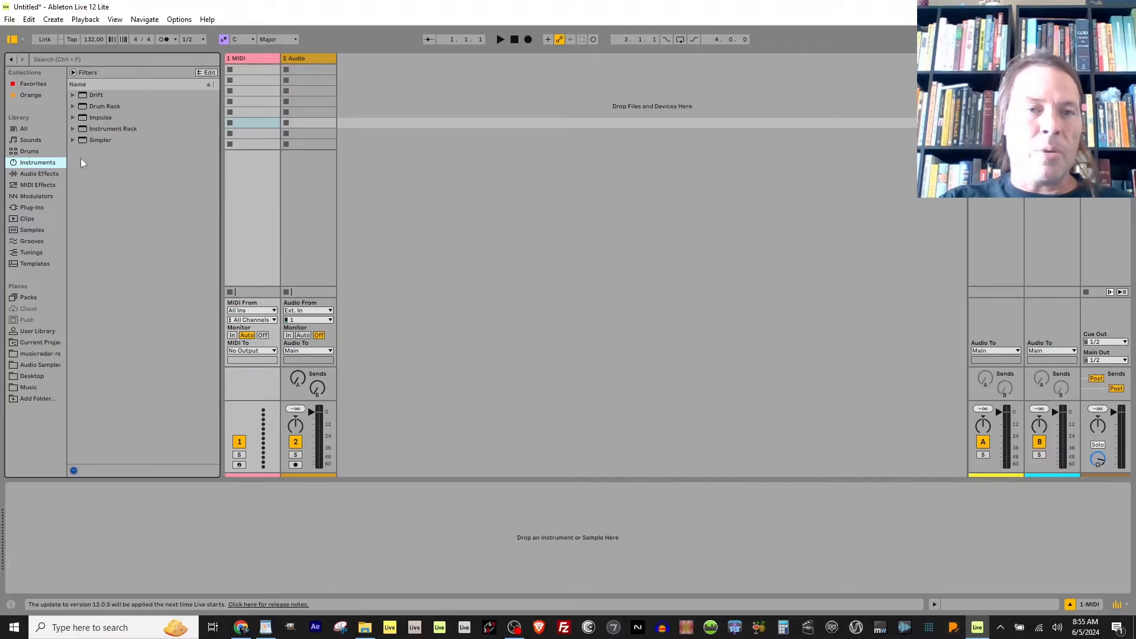
pyautogui.click(23, 173)
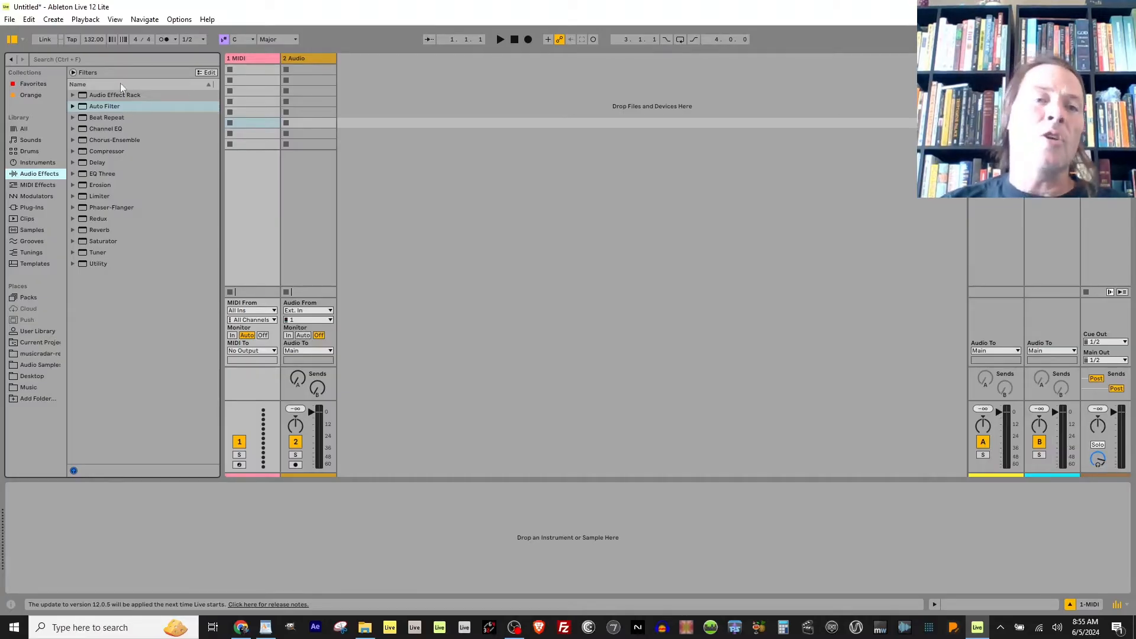
pyautogui.click(23, 185)
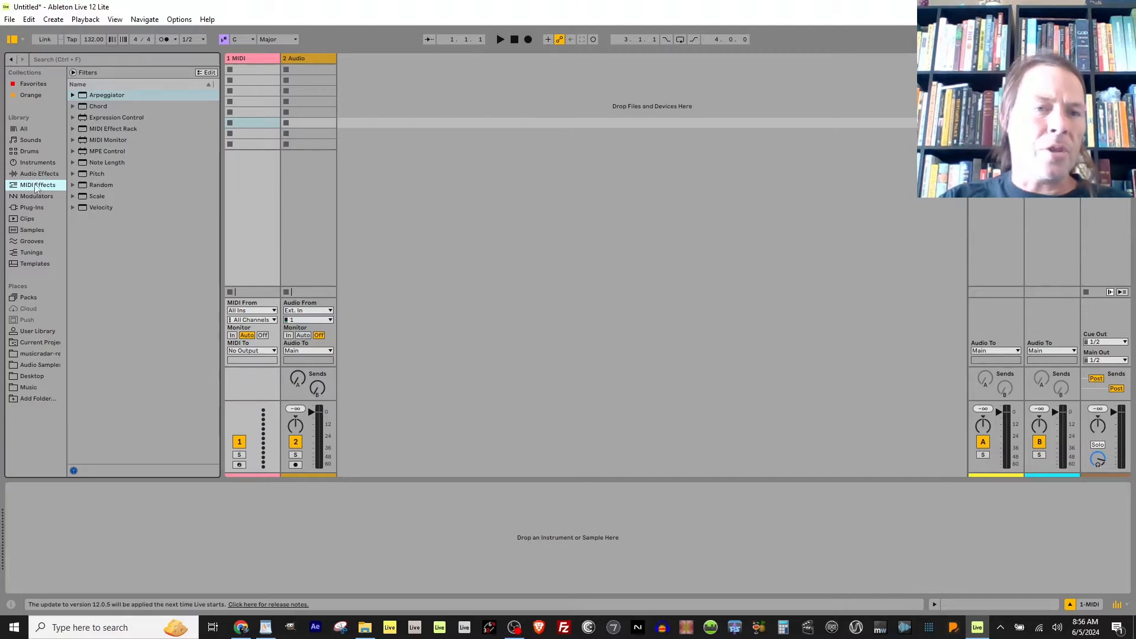
pyautogui.click(35, 212)
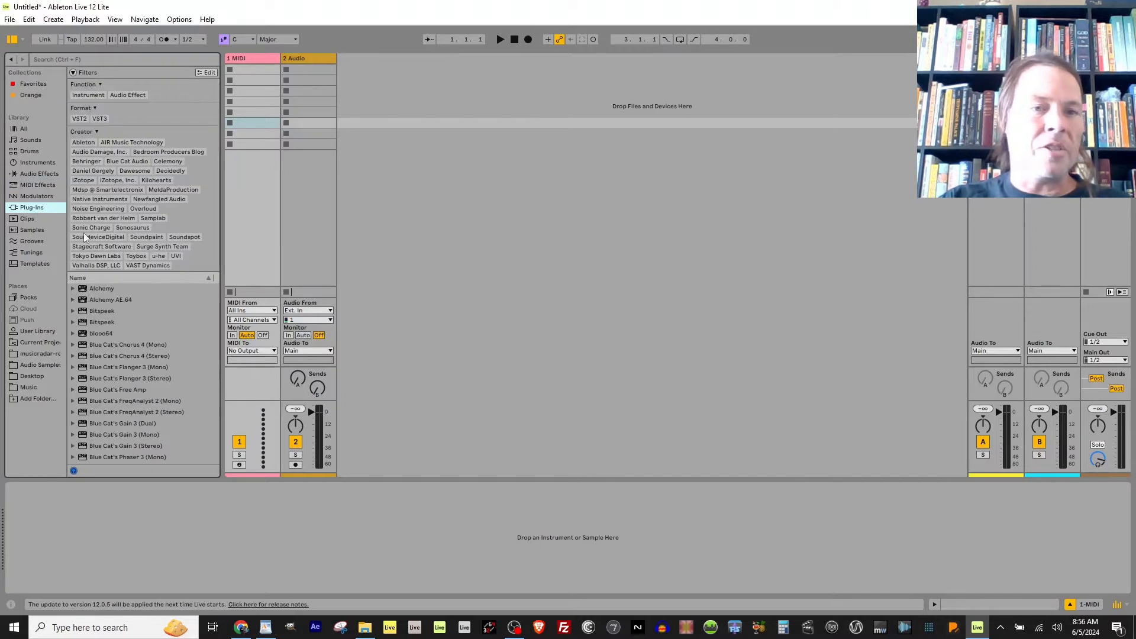
# - Preview the Balsam Gamelan, Basic Bell Keys and Basic Electronic Keys presets from the Sounds library
pyautogui.click(33, 137)
pyautogui.click(143, 190)
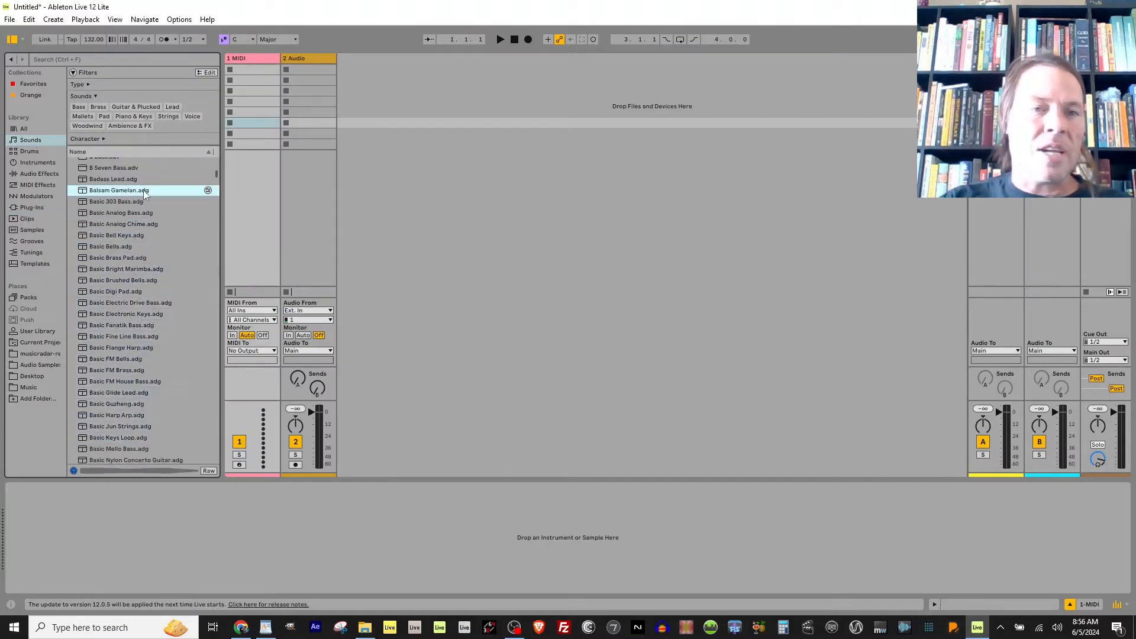
pyautogui.click(126, 234)
pyautogui.click(125, 313)
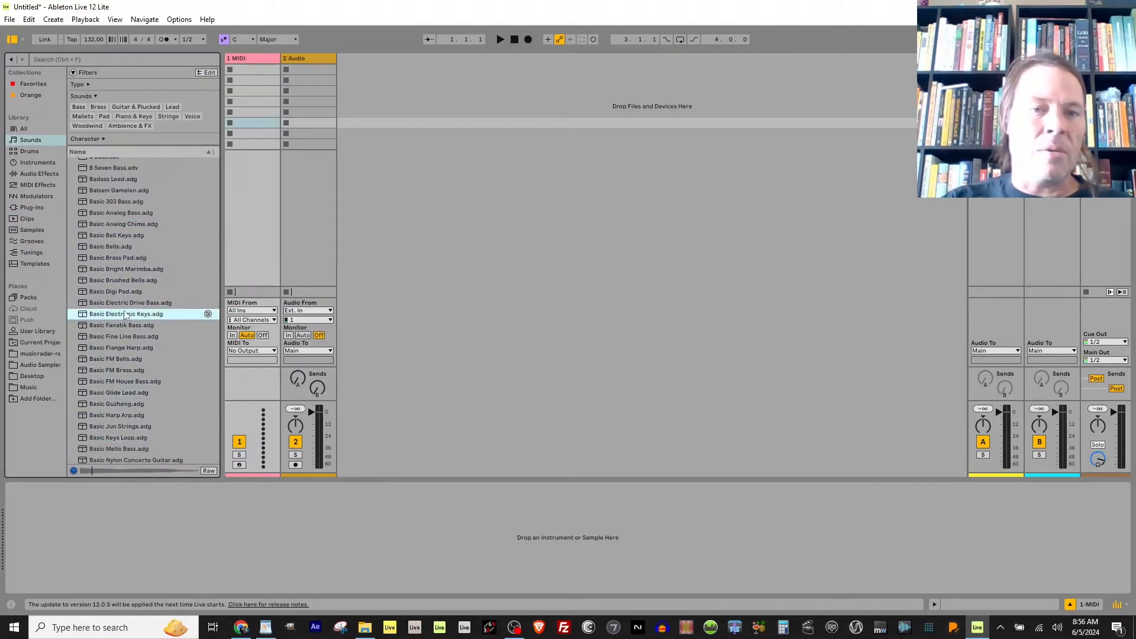
# - Preview several drum samples from the Drums library, including Hihat Closed Tight Side 2.wav
pyautogui.click(44, 154)
pyautogui.click(105, 196)
pyautogui.click(95, 318)
pyautogui.click(90, 409)
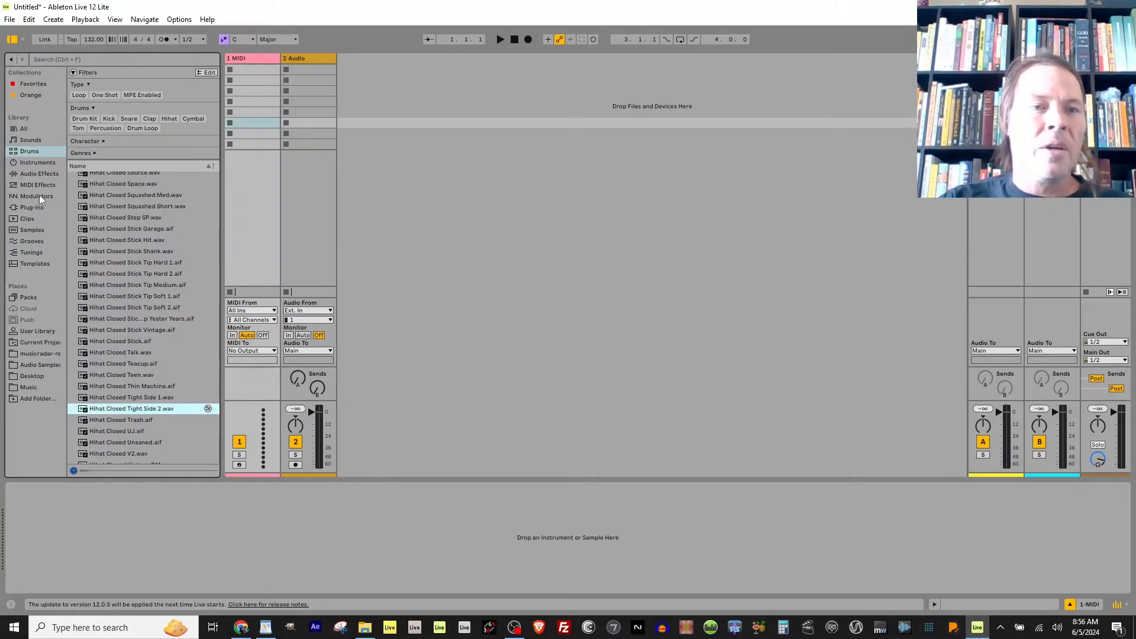
# - Preview several library clips, including Trip Hop 104 bpm, and look through the remaining categories from Samples to Templates
pyautogui.click(30, 220)
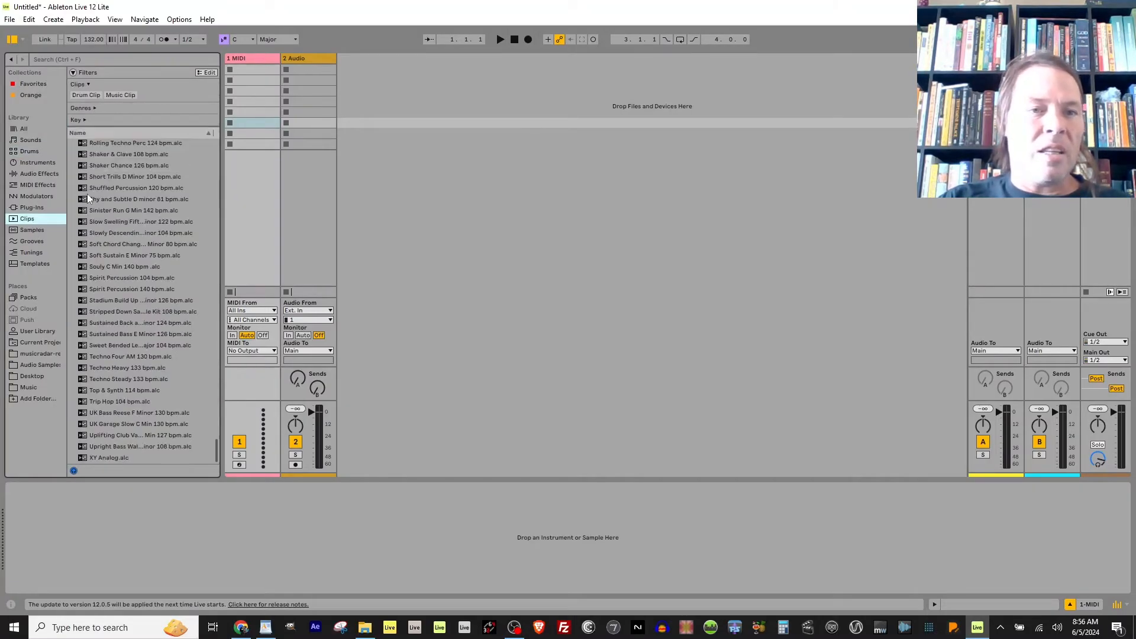
pyautogui.click(151, 238)
pyautogui.click(138, 345)
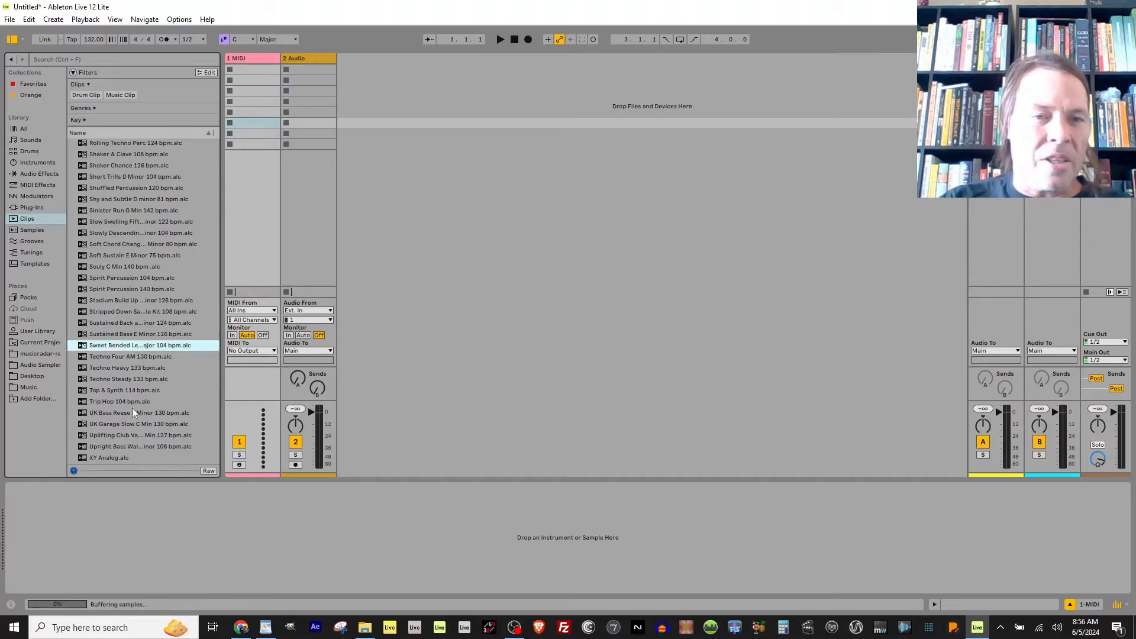
pyautogui.click(132, 406)
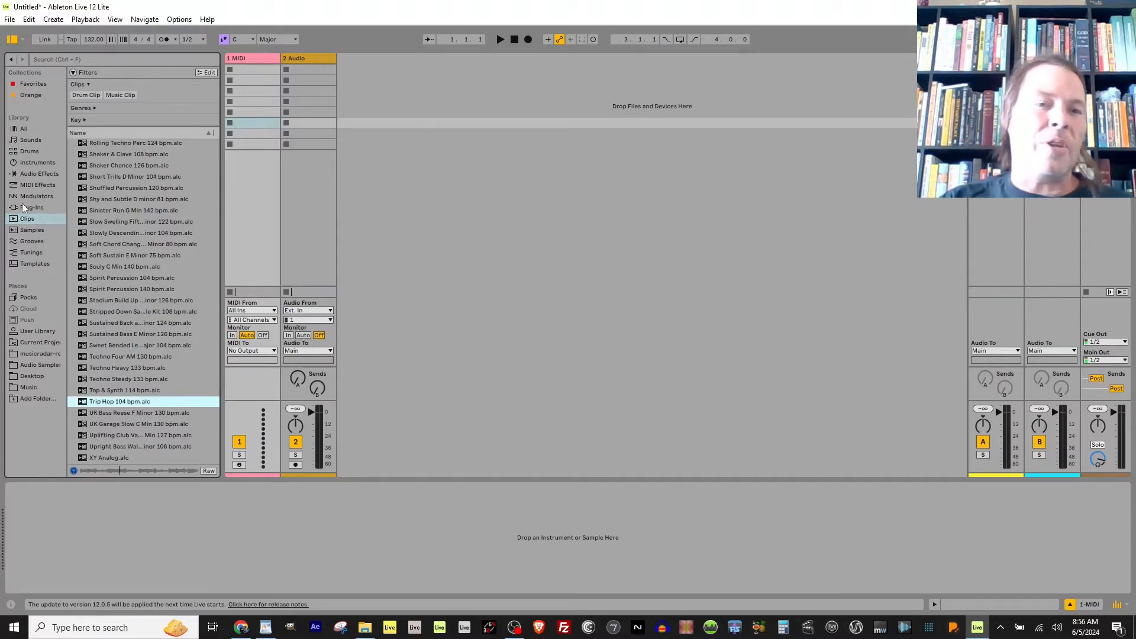
pyautogui.click(27, 231)
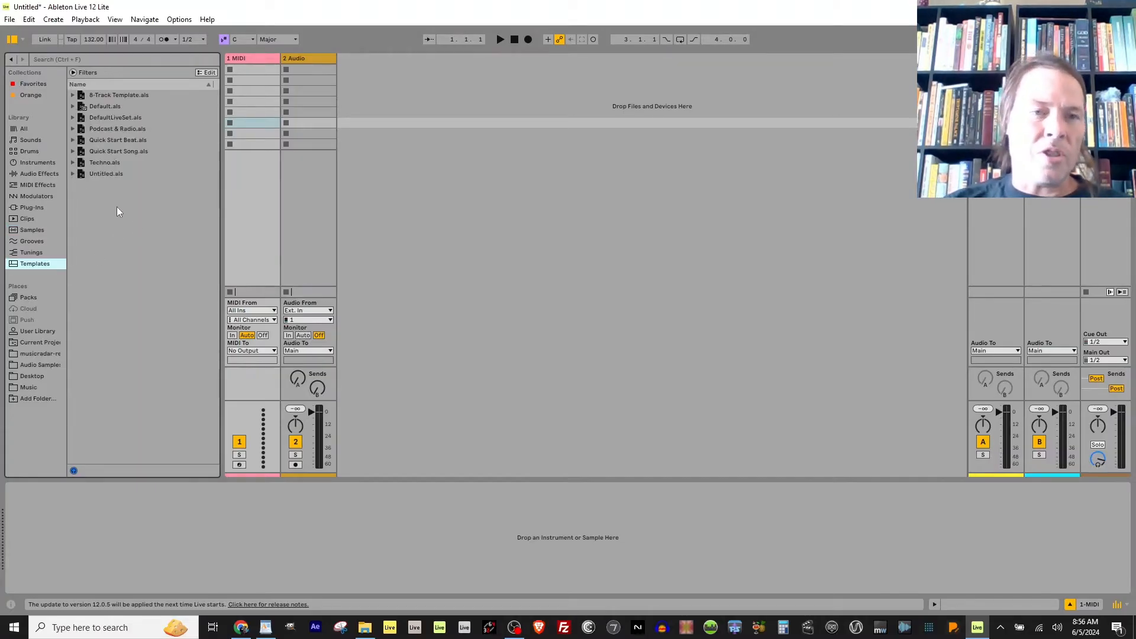
# - Review the library's instrument, effect and plug-in categories, and look at the folder picker for adding a place
pyautogui.click(45, 161)
pyautogui.click(48, 174)
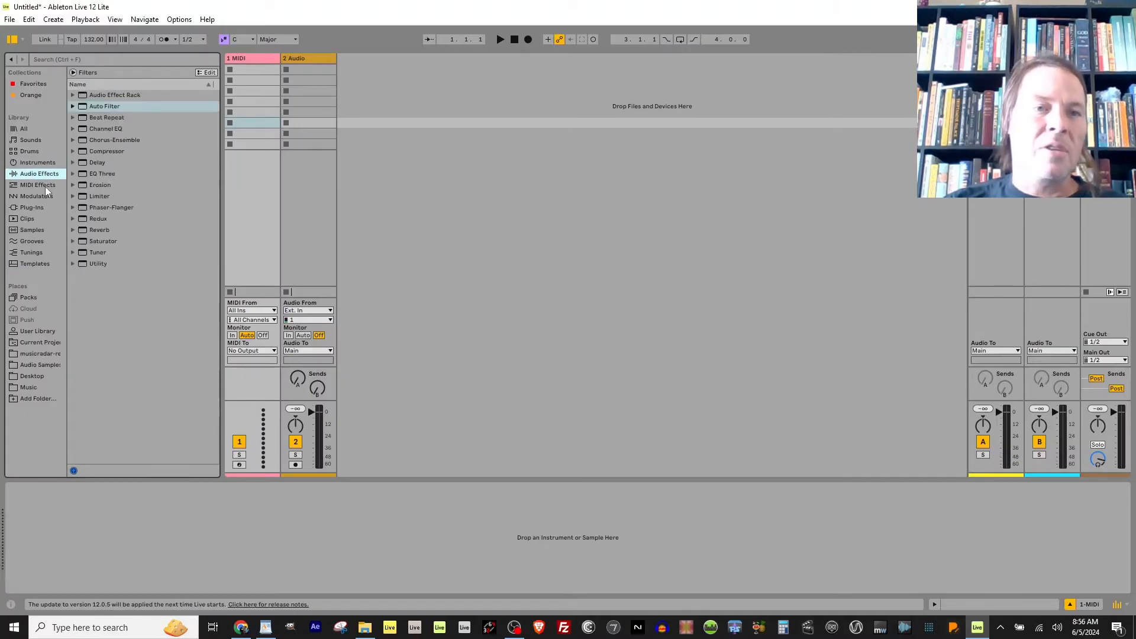
pyautogui.click(45, 185)
pyautogui.click(34, 208)
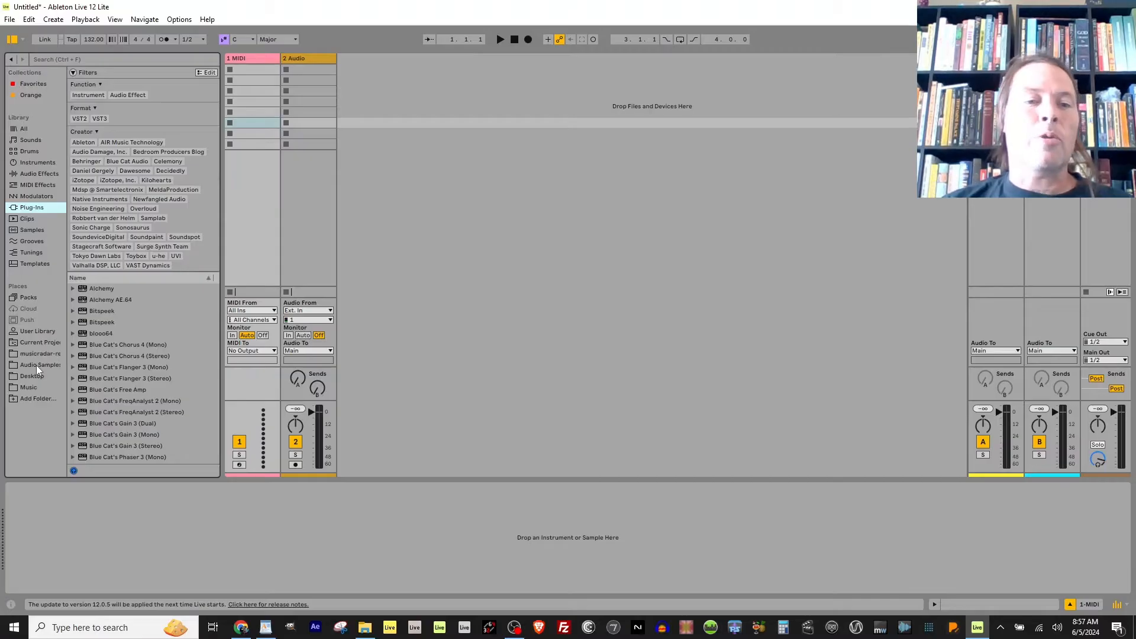
pyautogui.click(26, 401)
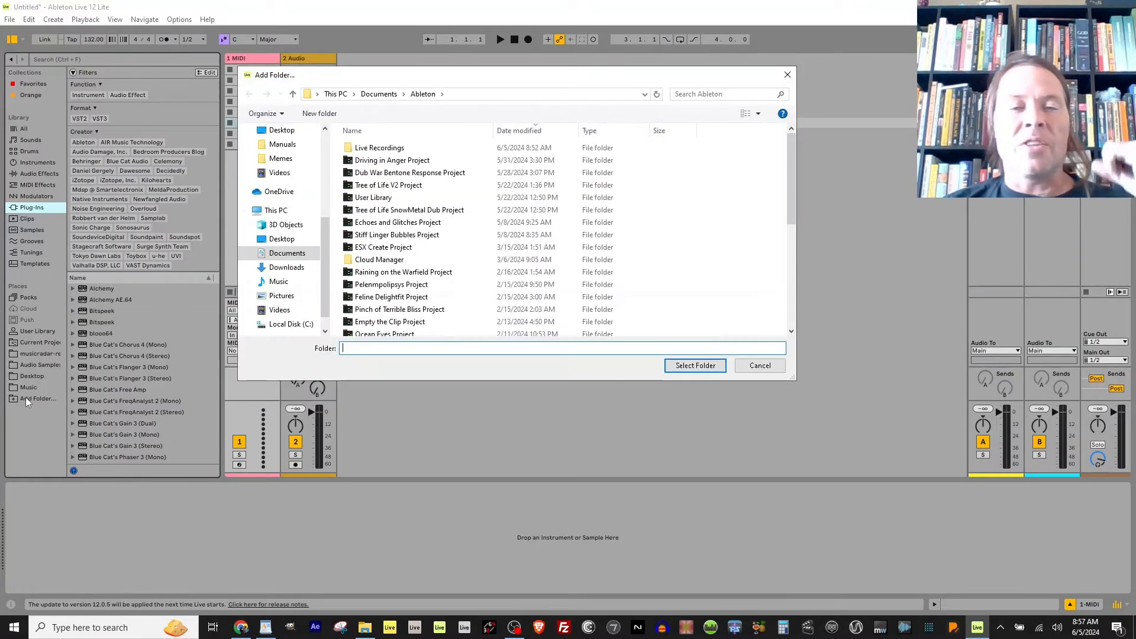
pyautogui.click(791, 74)
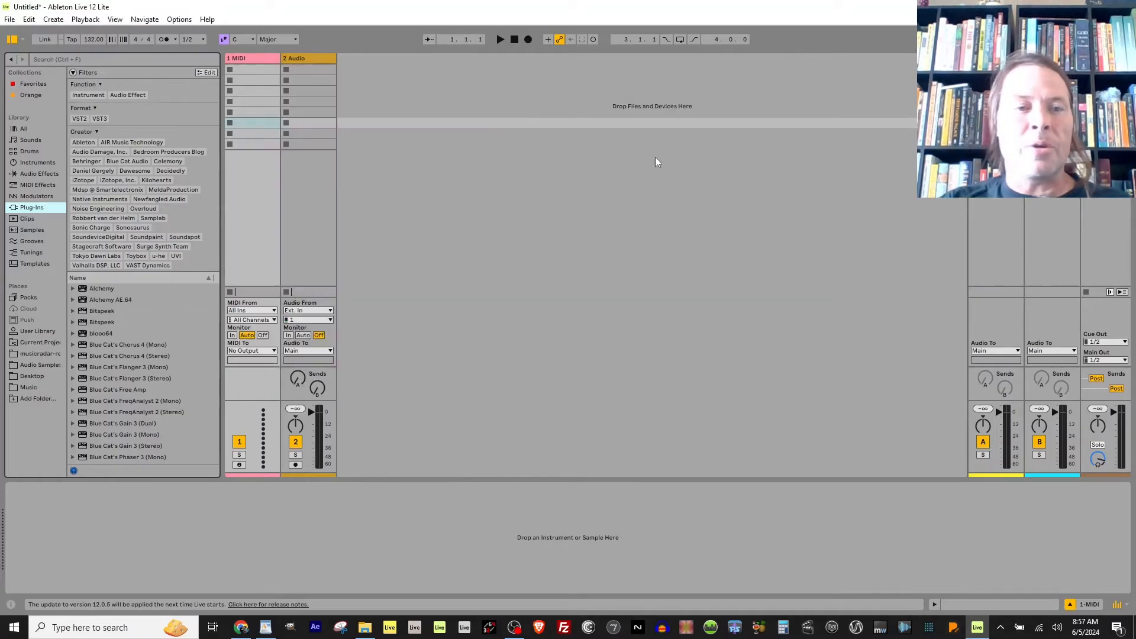
# - Load Drums (21).wav from the Drum Loops 2019 folder in Audio Samples into the audio track's second slot and play it
pyautogui.click(40, 365)
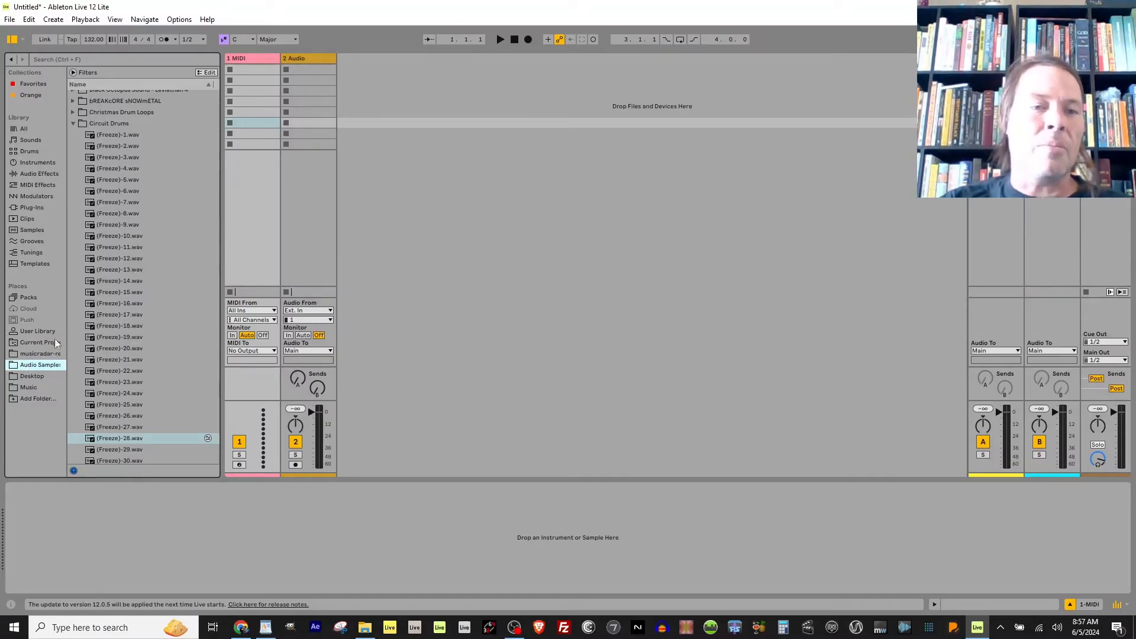
pyautogui.click(26, 369)
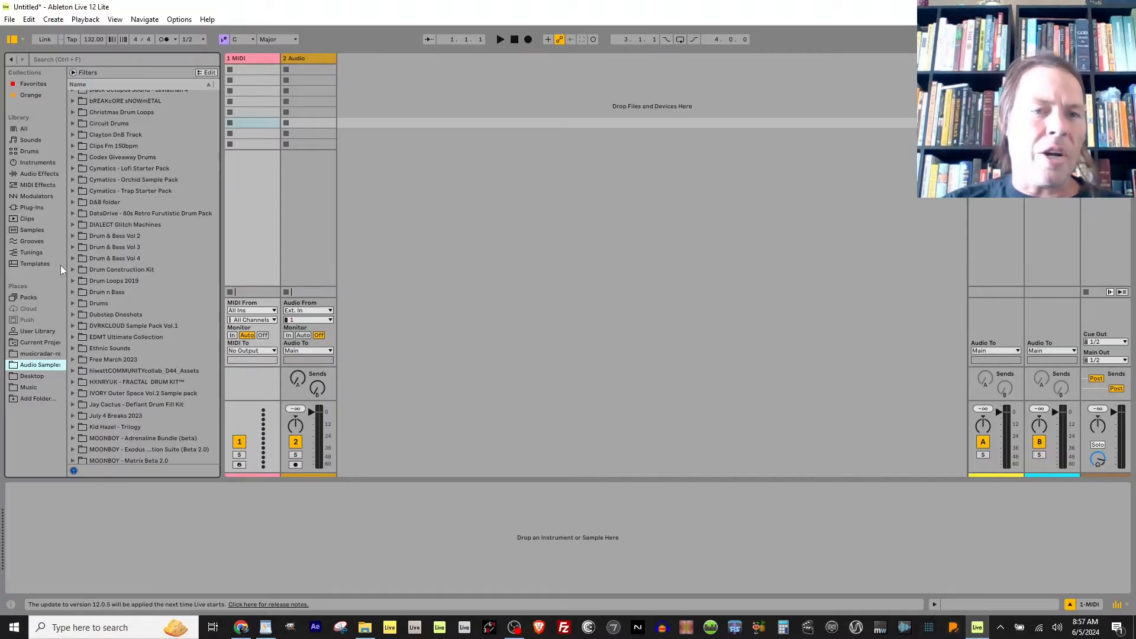
pyautogui.click(73, 304)
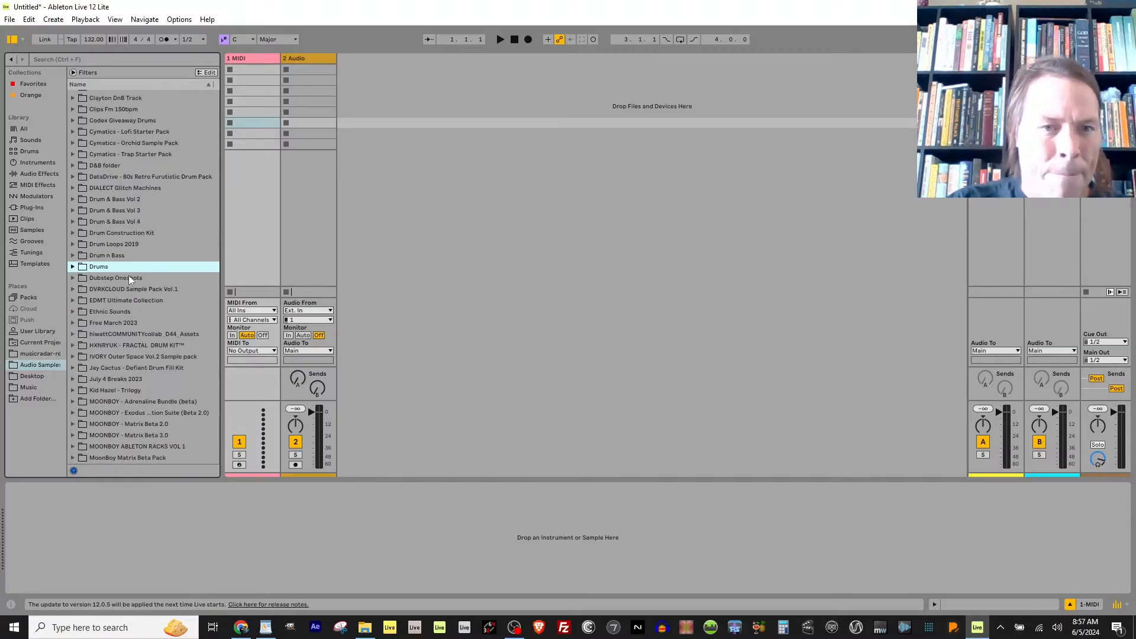
pyautogui.click(73, 244)
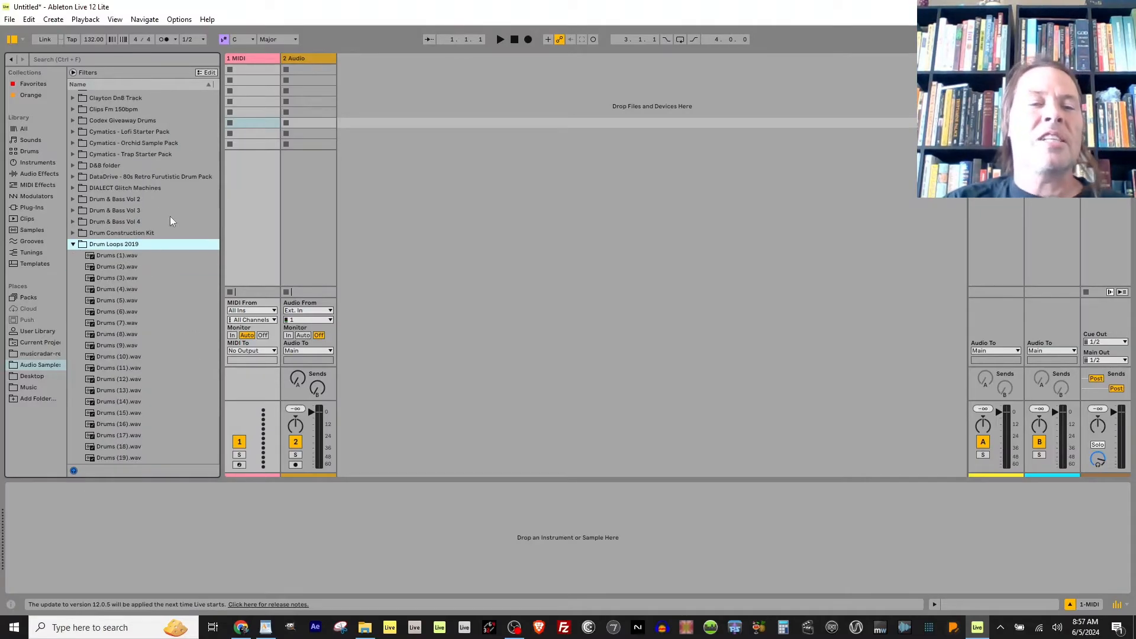
pyautogui.scroll(-6, 168, 222)
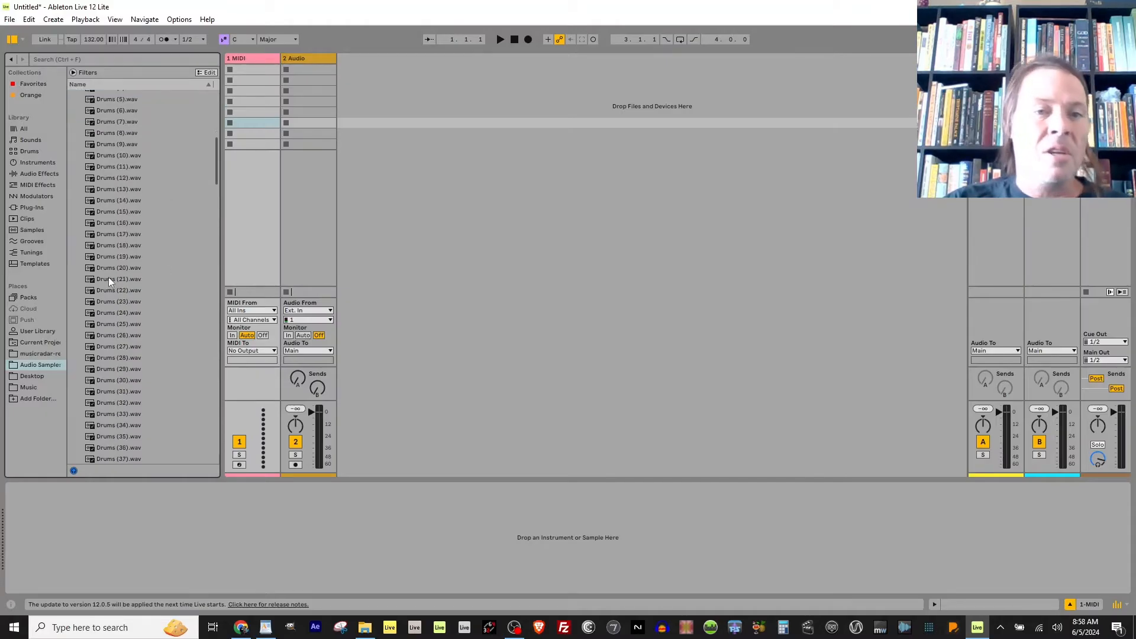
pyautogui.moveTo(109, 279); pyautogui.dragTo(308, 81)
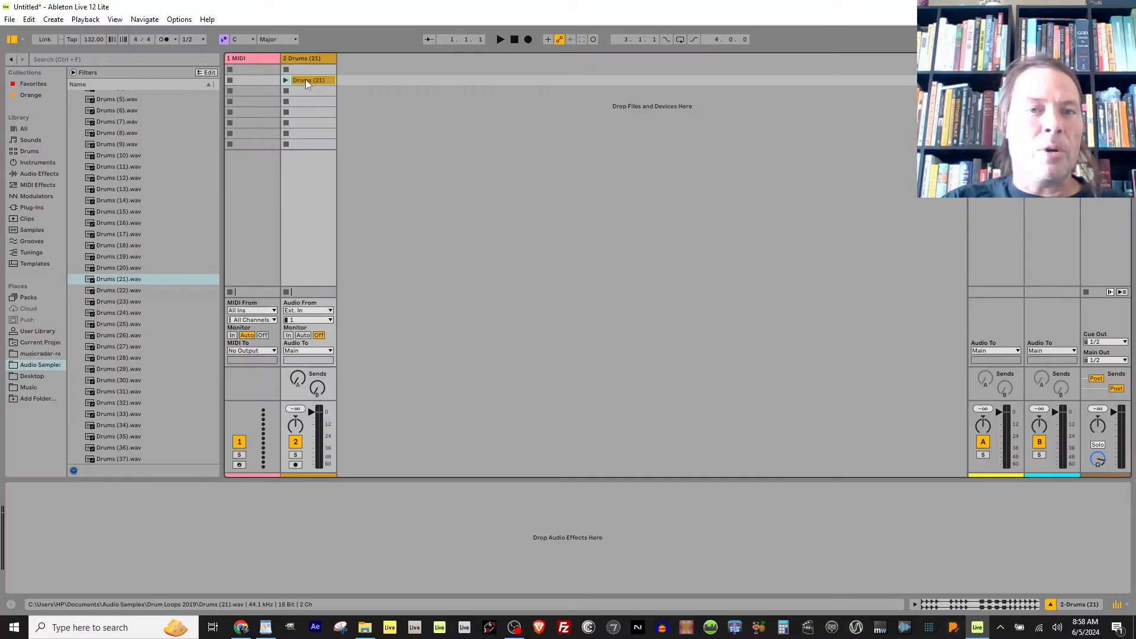
pyautogui.doubleClick(305, 79)
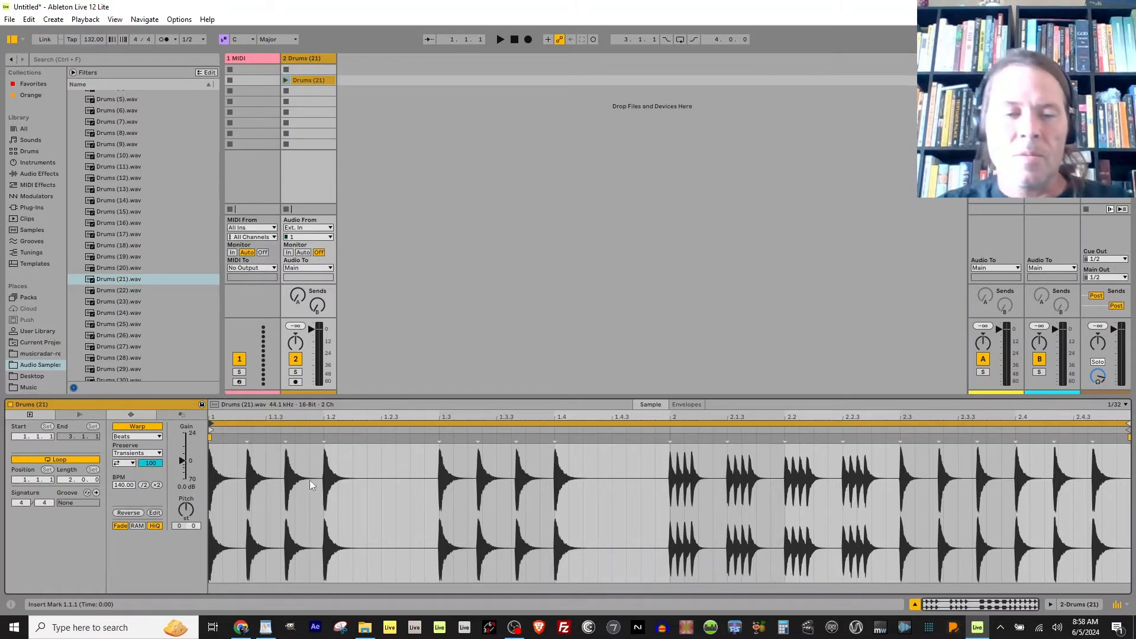
pyautogui.click(285, 80)
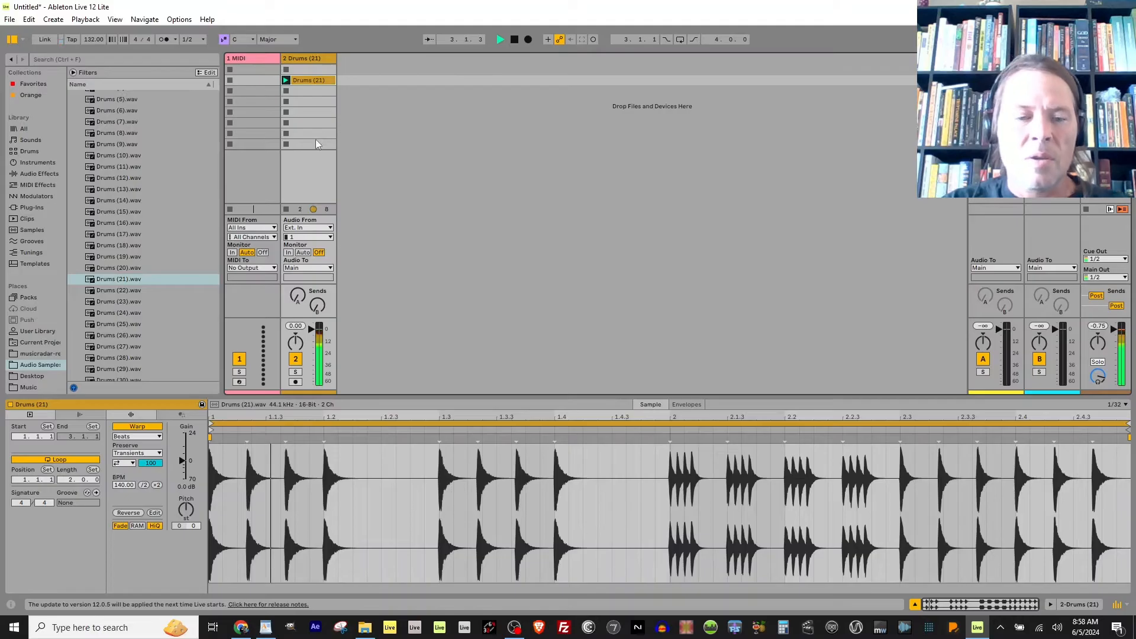
# - Replace the clip in the audio track's second slot with Drums (25).wav and audition it
pyautogui.click(106, 324)
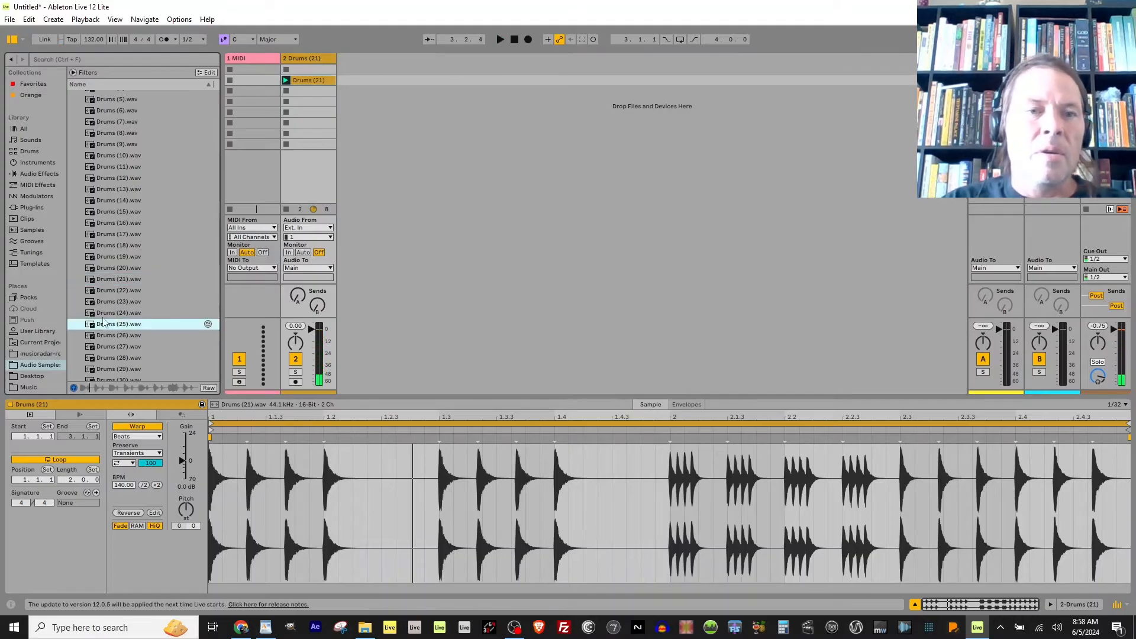
pyautogui.moveTo(106, 323); pyautogui.dragTo(286, 82)
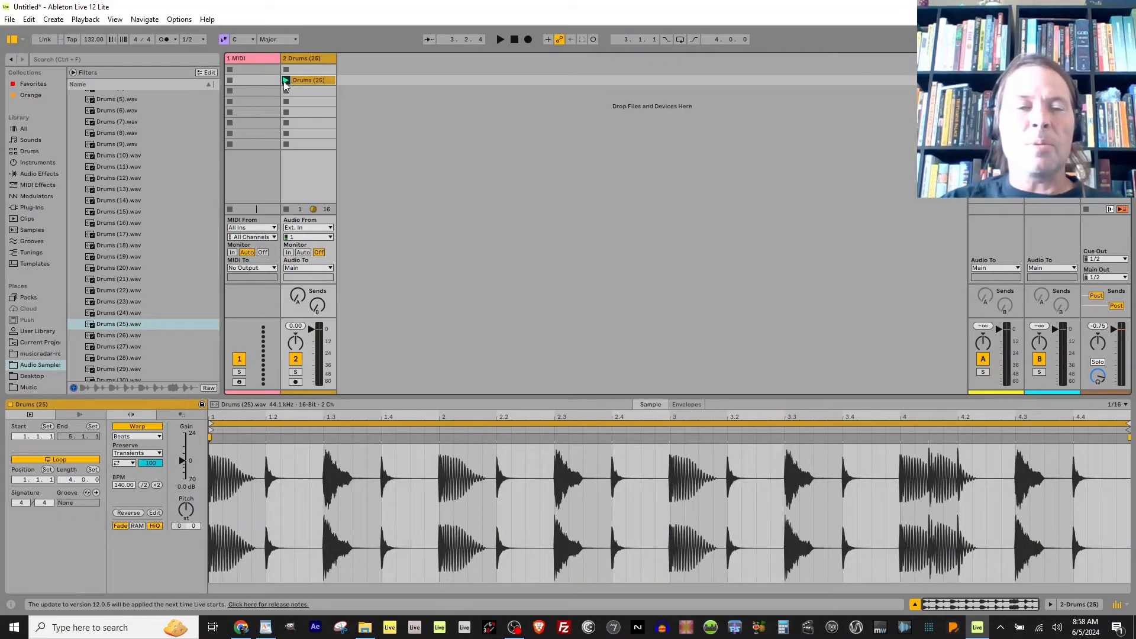
pyautogui.click(284, 80)
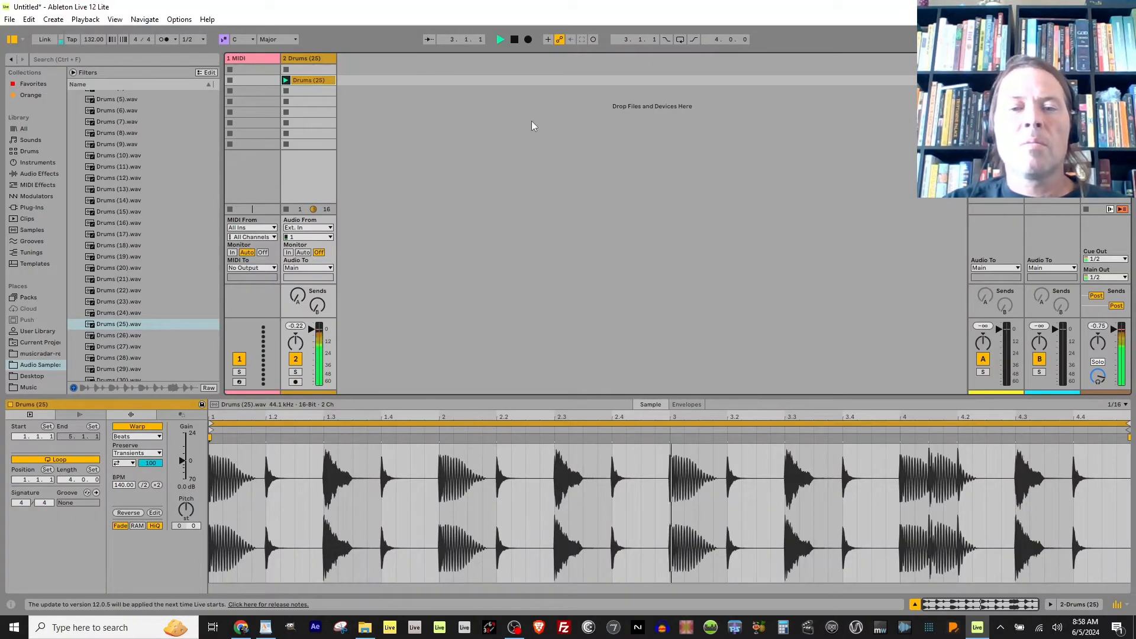
pyautogui.press('space')
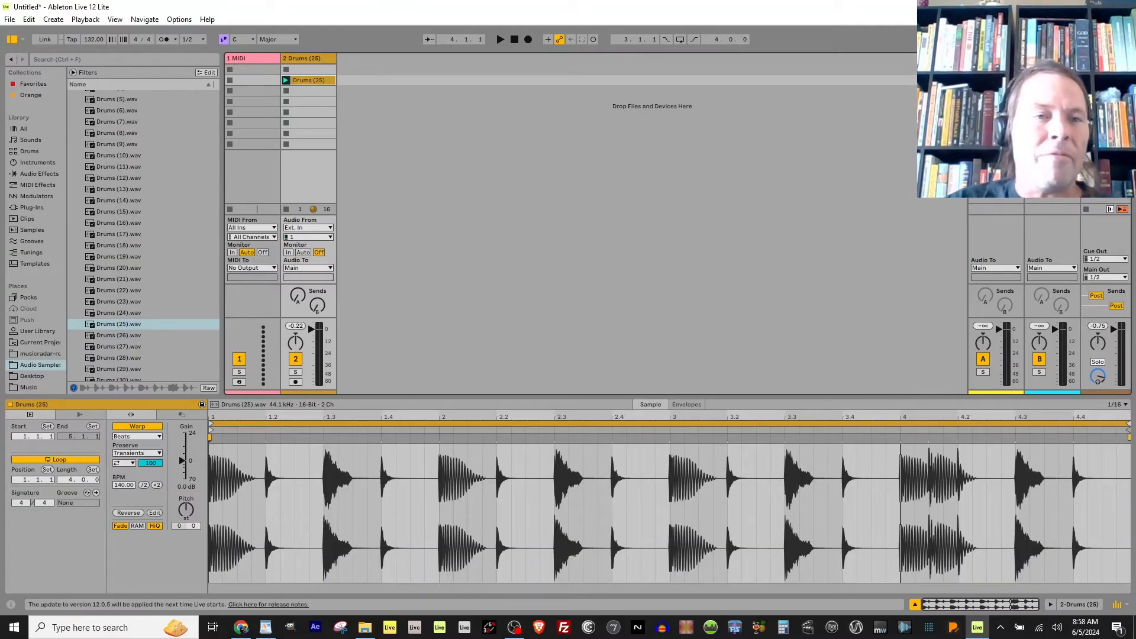
# - Load the Drift instrument onto the MIDI track and leave the track armed for recording
pyautogui.click(258, 59)
pyautogui.click(23, 163)
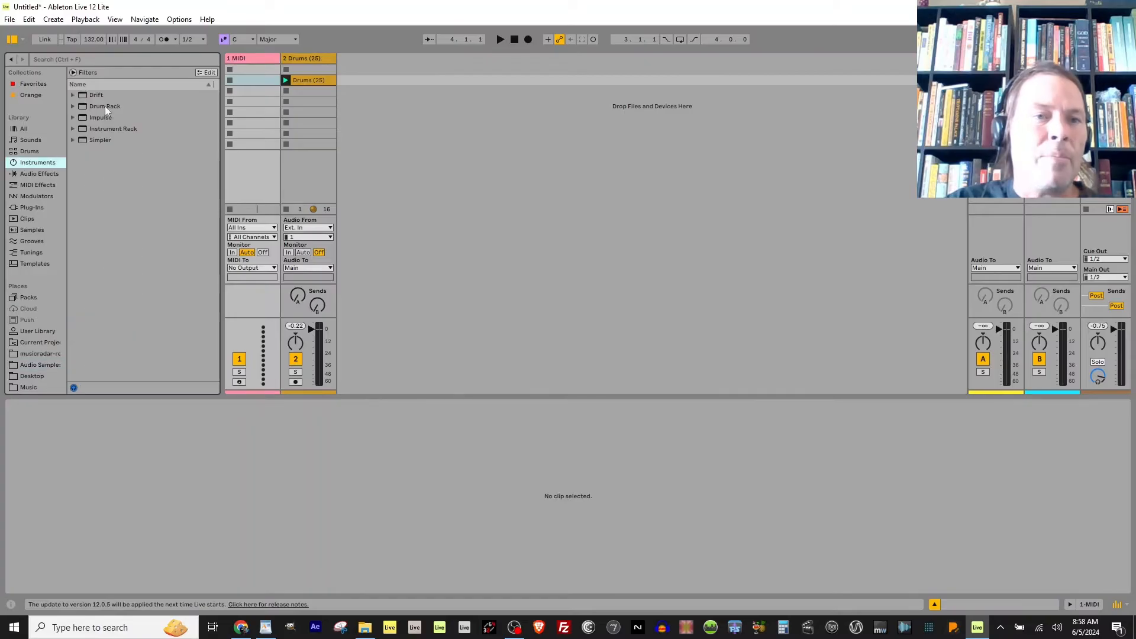
pyautogui.moveTo(86, 96); pyautogui.dragTo(236, 83)
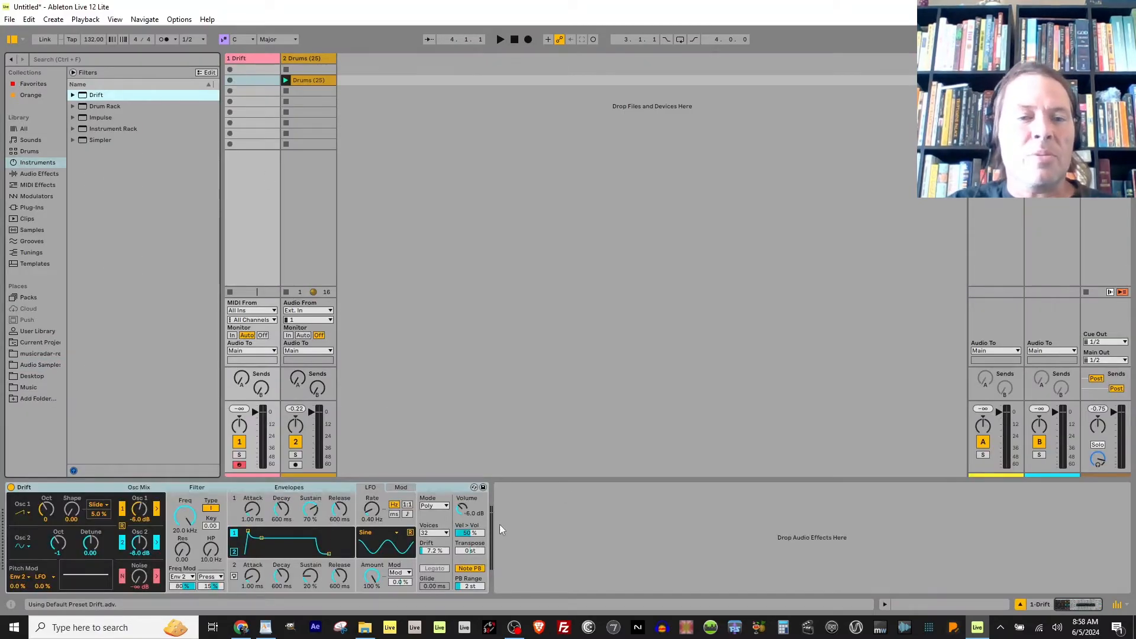
pyautogui.click(241, 466)
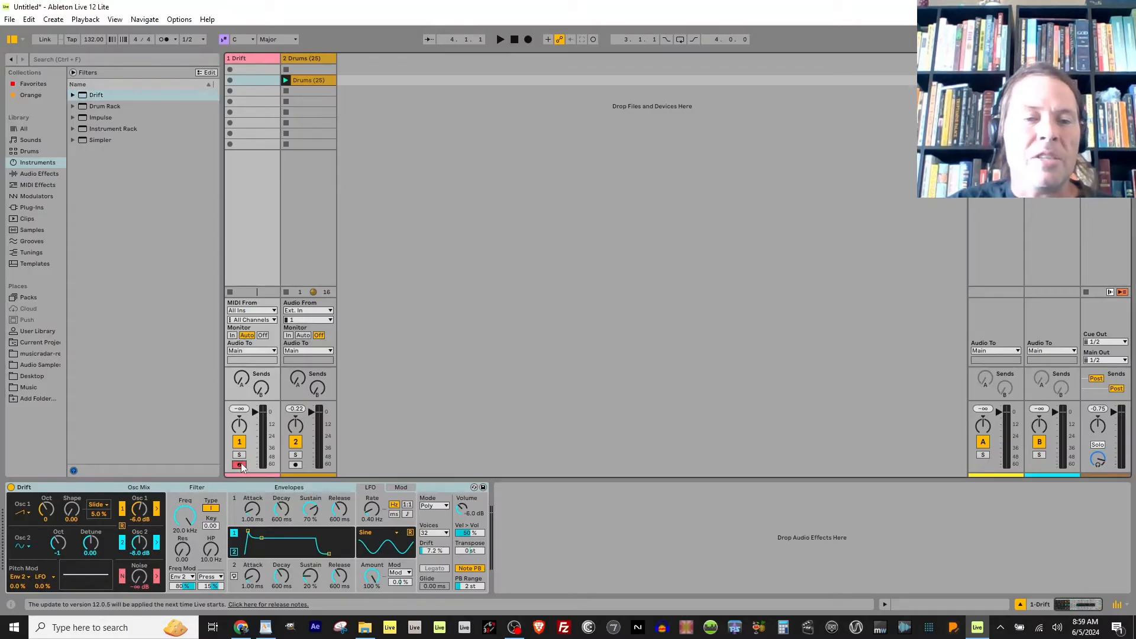
pyautogui.click(241, 465)
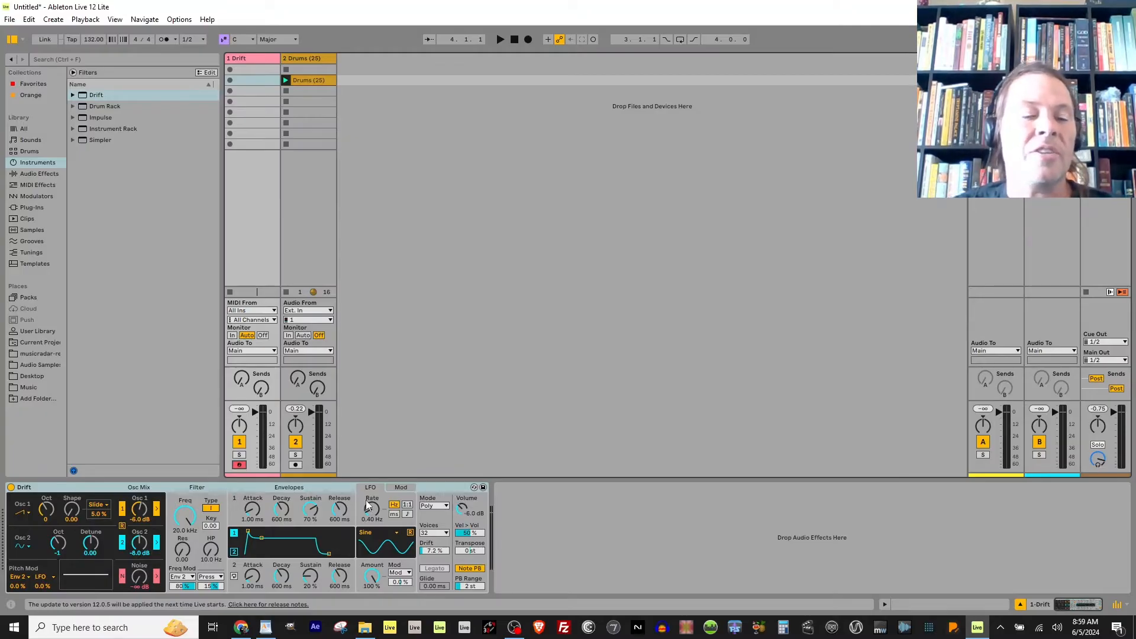
# - Play Drift notes from the computer keyboard, shifting the keyboard's octave up and down
pyautogui.press('a')
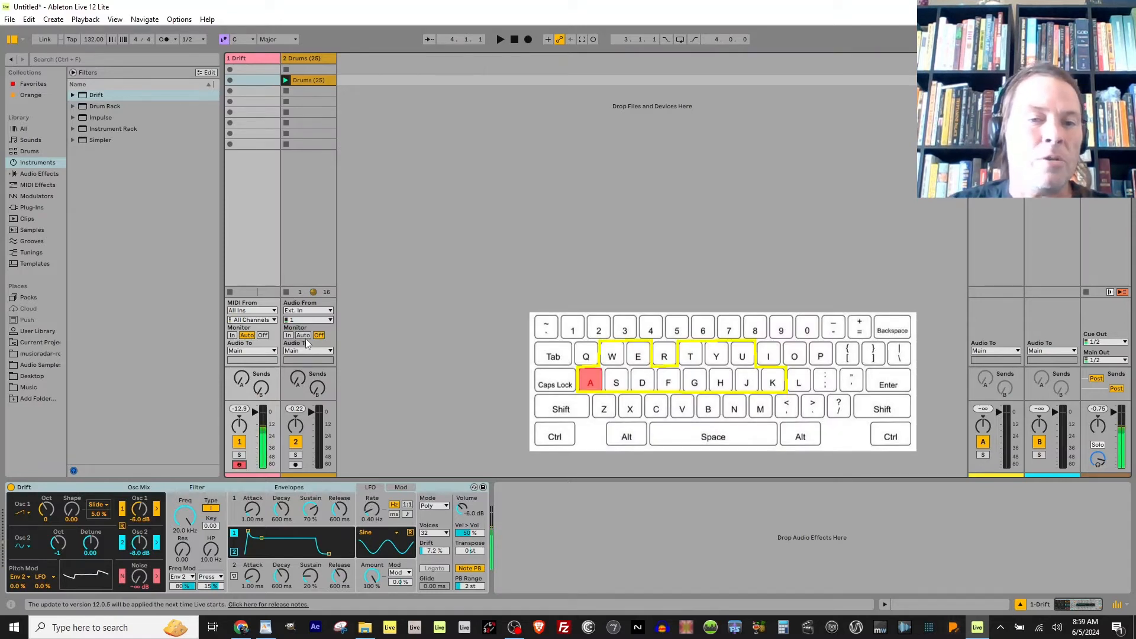
pyautogui.click(286, 80)
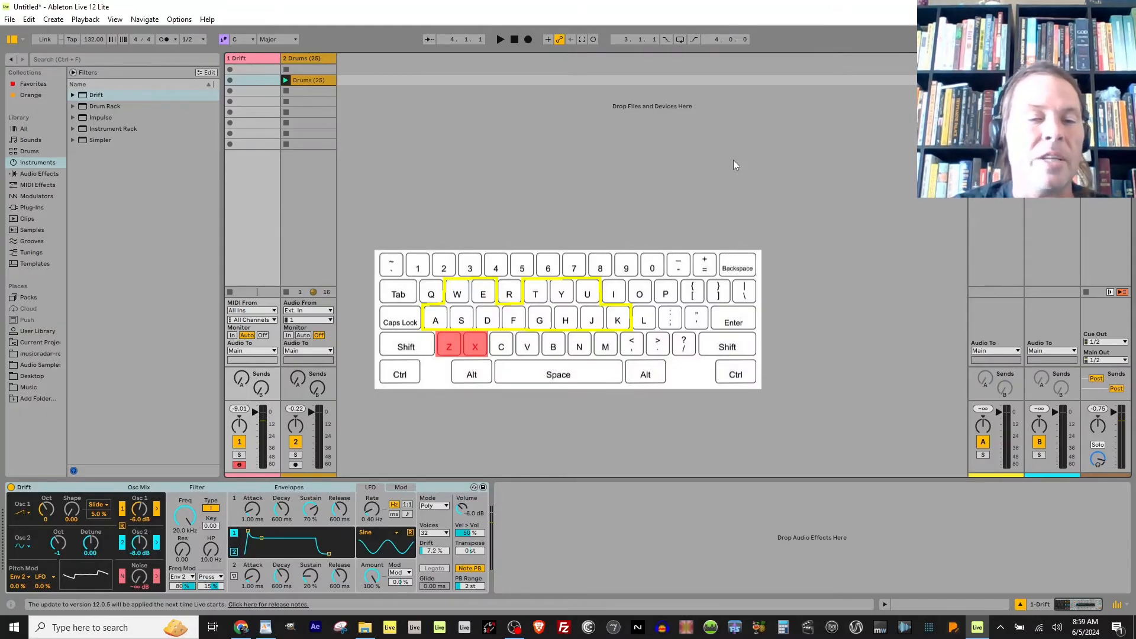
pyautogui.press('x')
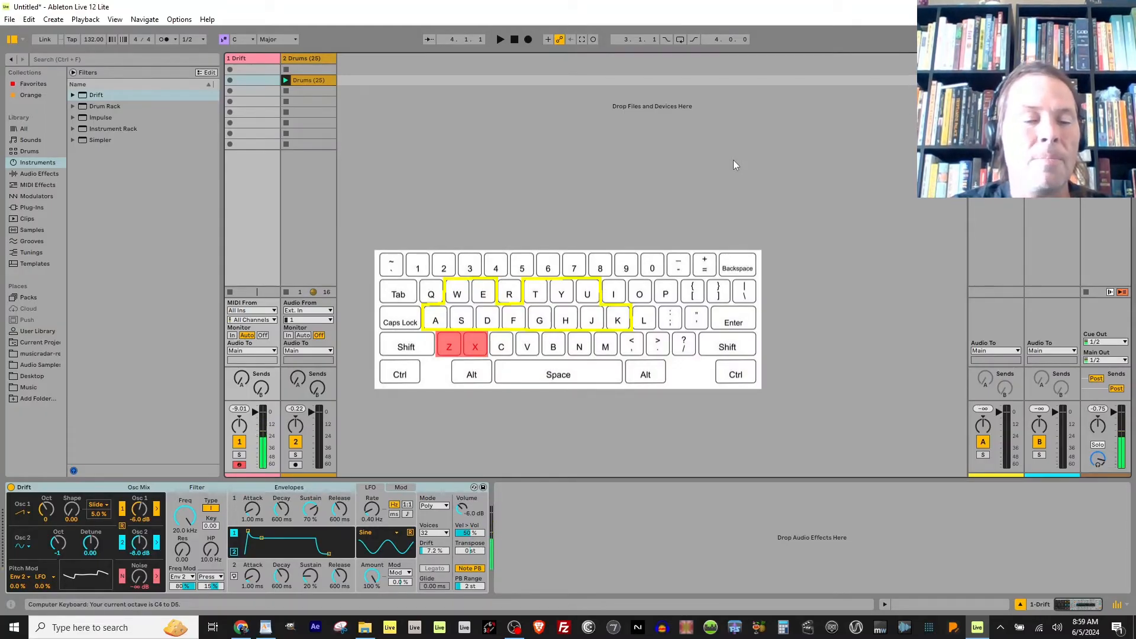
pyautogui.press('z')
pyautogui.press('z')
pyautogui.press('z')
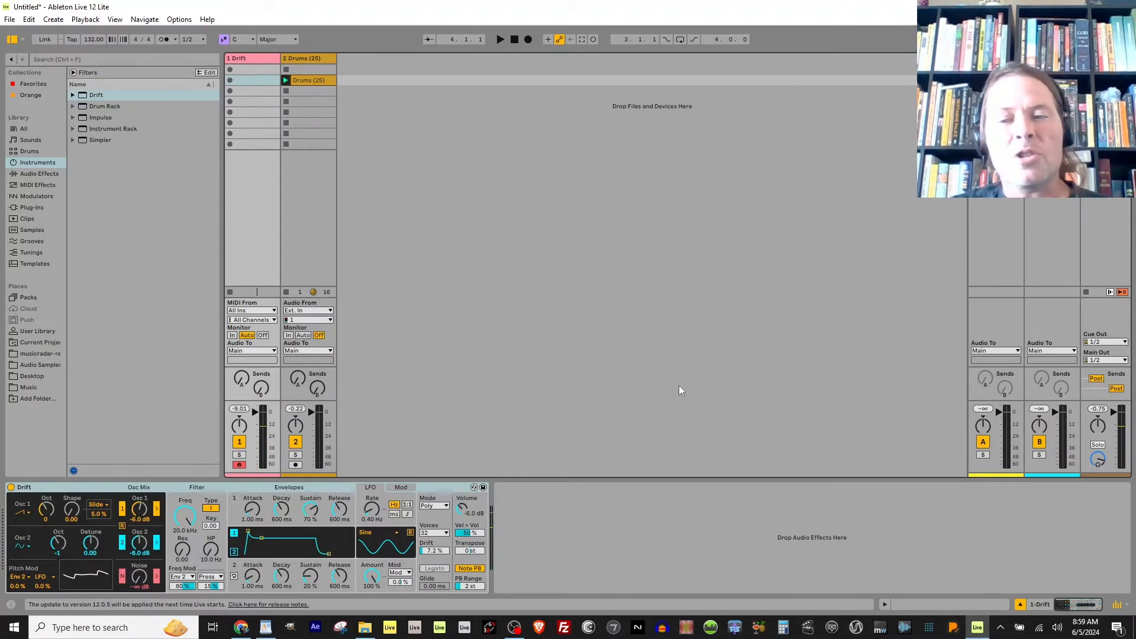
# - Compare the Drums (25) clip's sample view with the audio track's device view, ending on the sample view
pyautogui.click(318, 80)
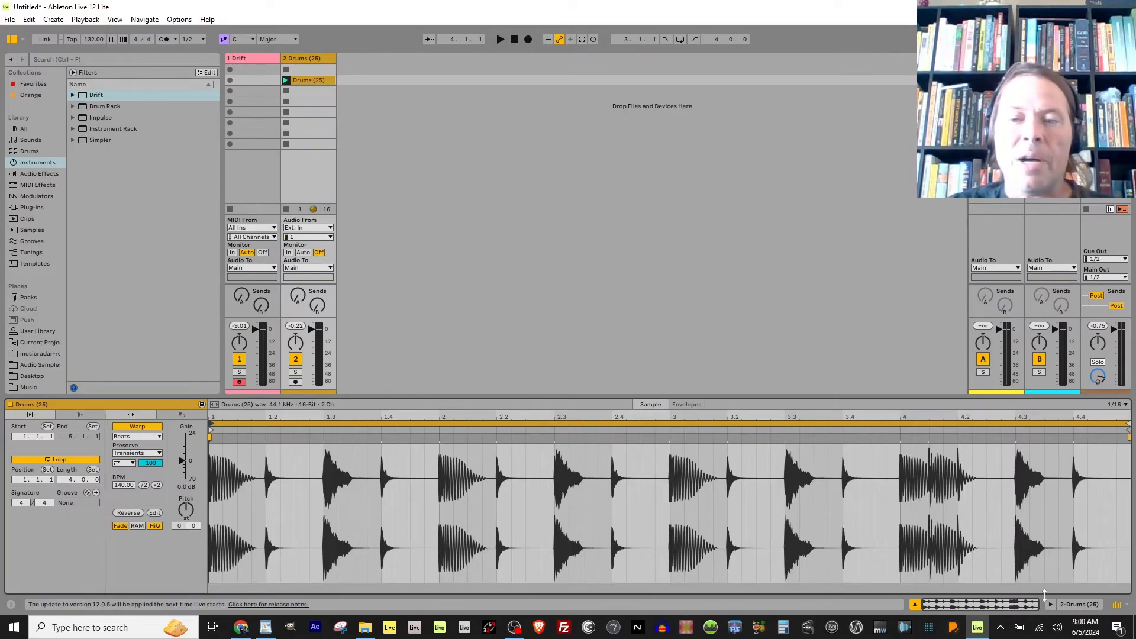
pyautogui.click(1067, 603)
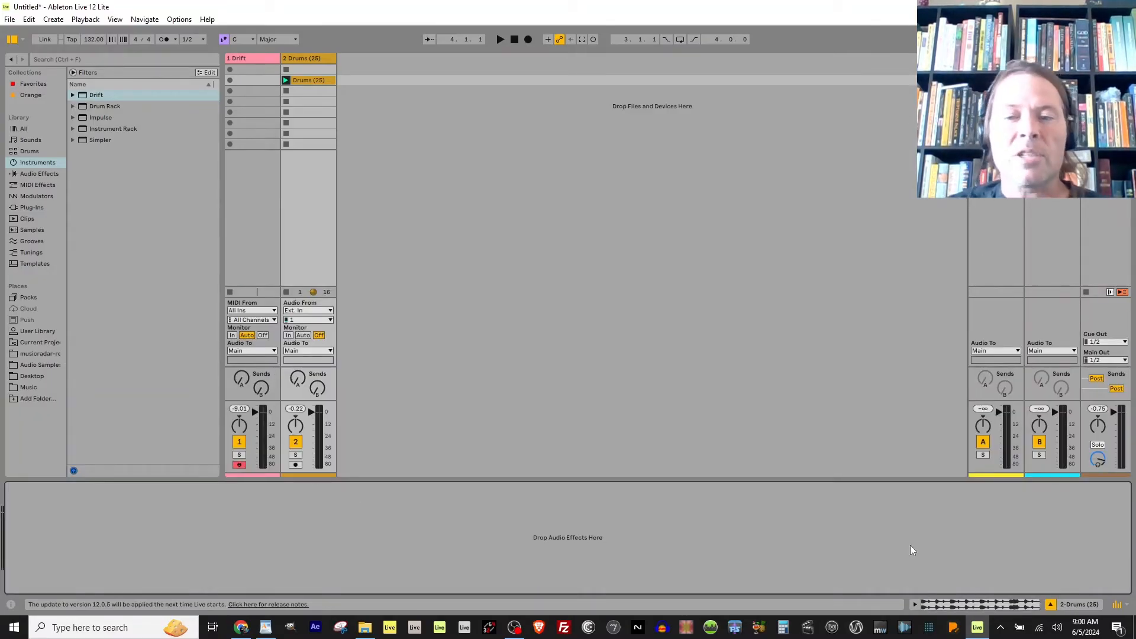
pyautogui.click(1006, 605)
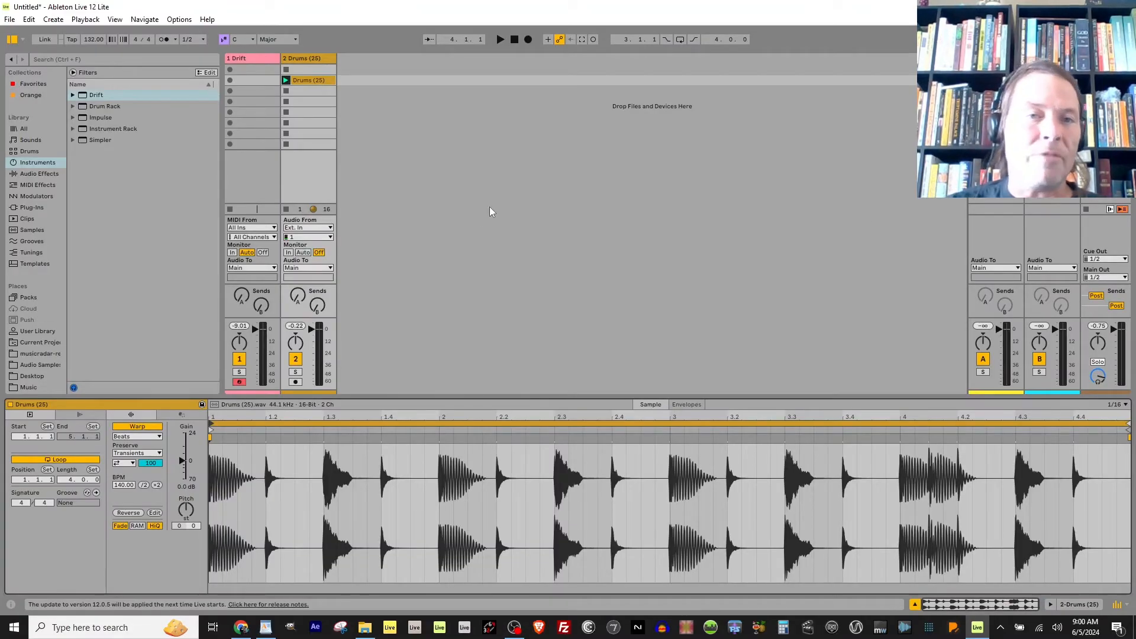
# - Create an empty MIDI clip in the Drift track's second slot and launch it
pyautogui.click(256, 57)
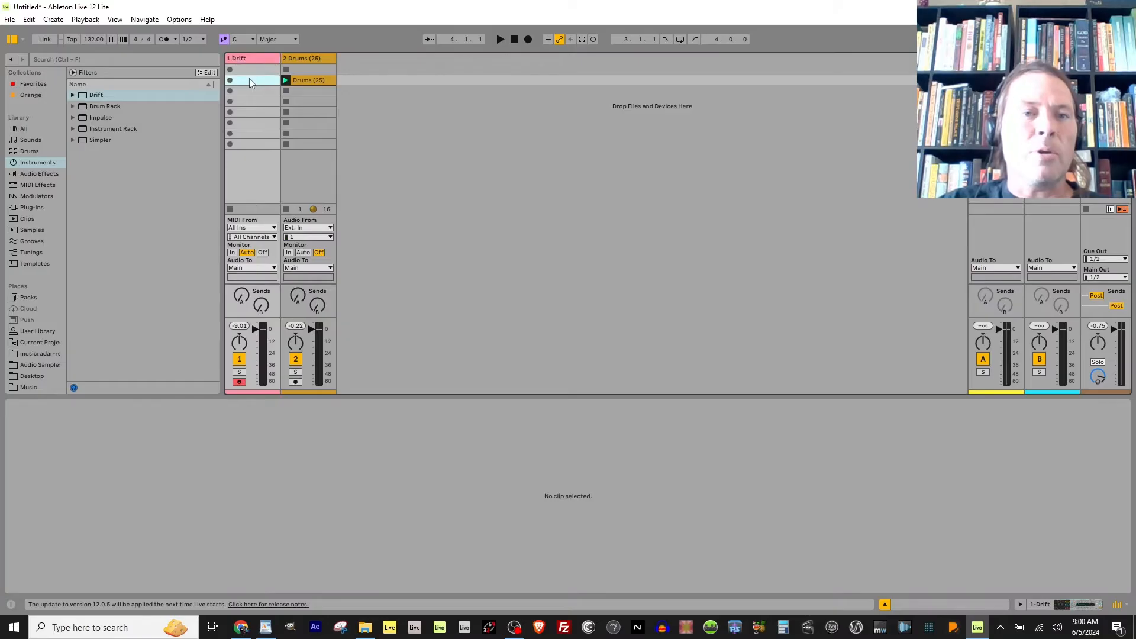
pyautogui.doubleClick(249, 79)
pyautogui.click(230, 80)
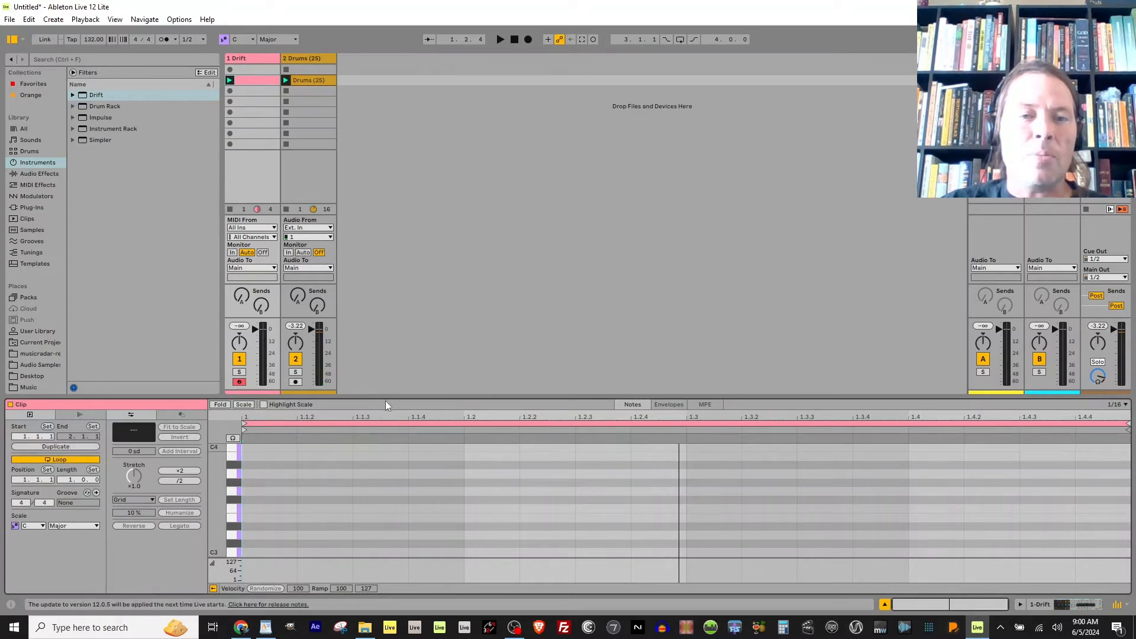
# - Enlarge the MIDI note editor and turn on note preview, auditioning pitches down the piano roll from B3
pyautogui.moveTo(386, 399); pyautogui.dragTo(426, 141)
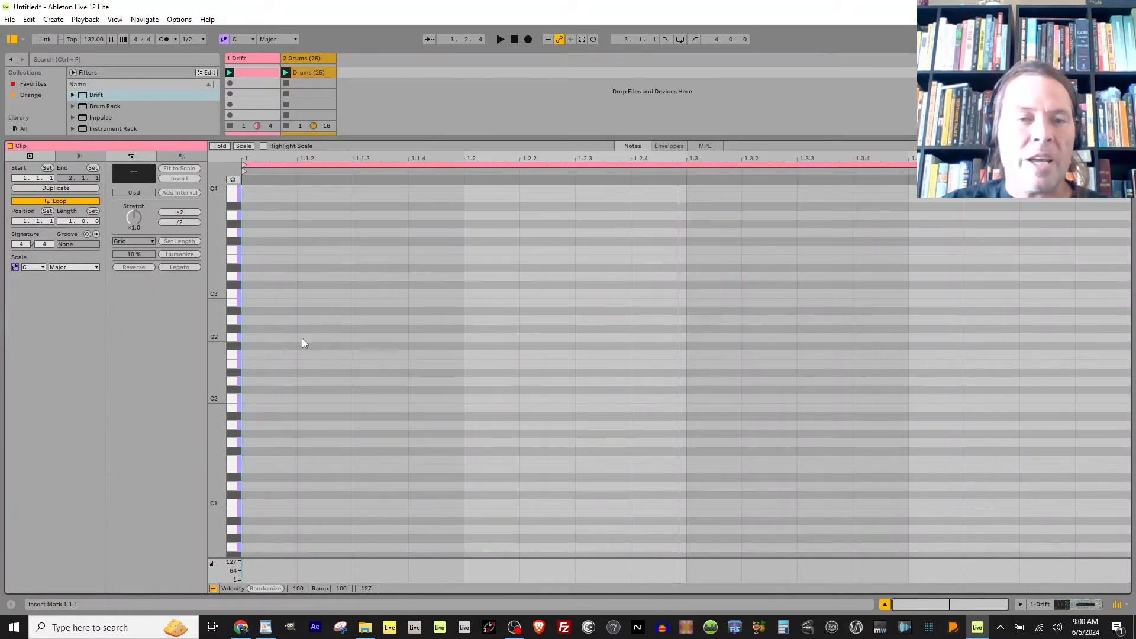
pyautogui.click(233, 179)
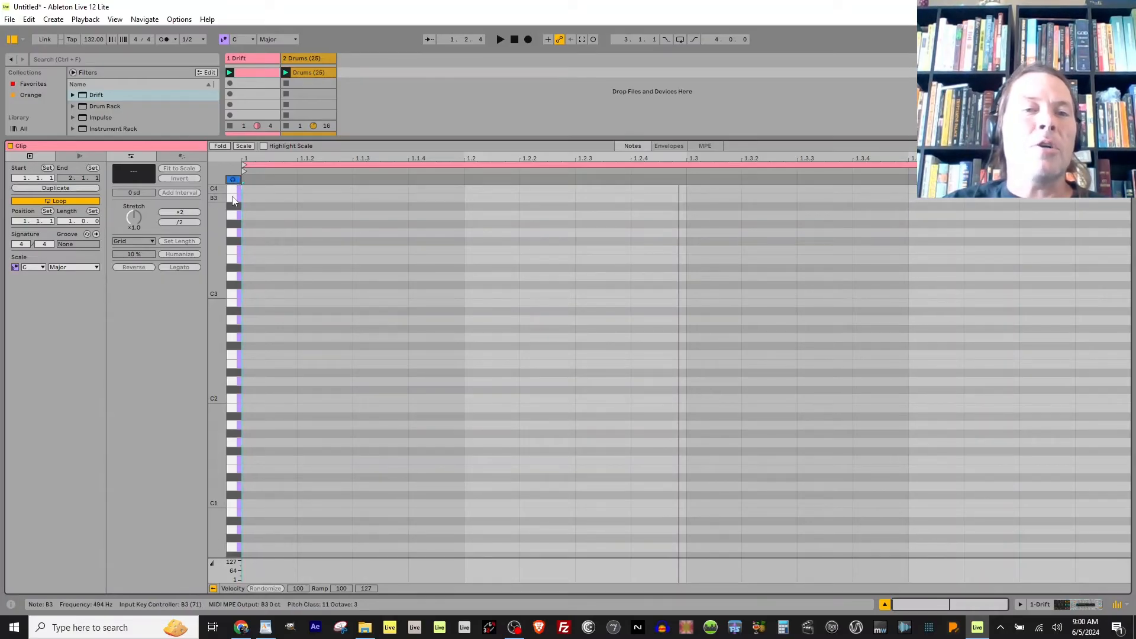
pyautogui.moveTo(233, 201); pyautogui.dragTo(231, 448)
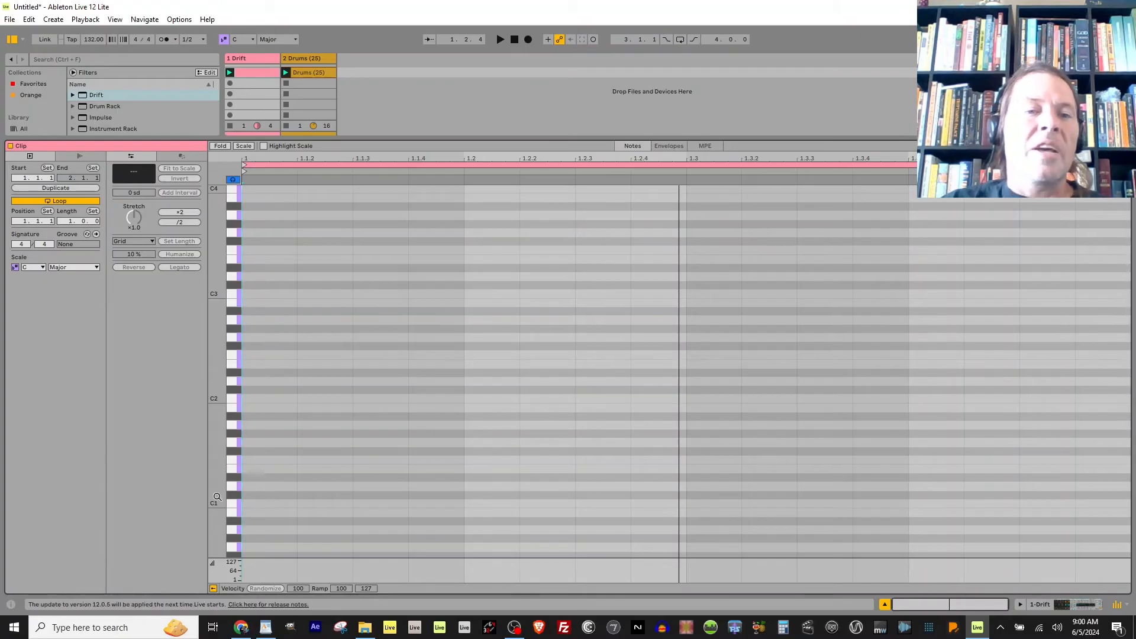
# - Add a sixteenth-long E1 note at the start of the MIDI clip and play it with Drift's controls shown
pyautogui.doubleClick(250, 468)
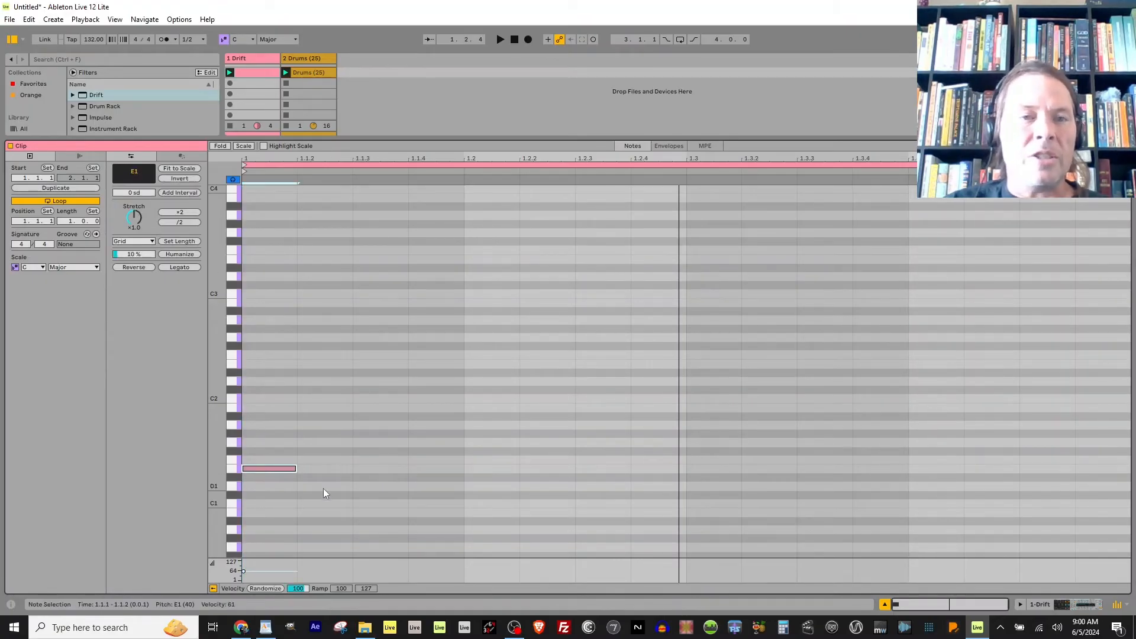
pyautogui.click(230, 73)
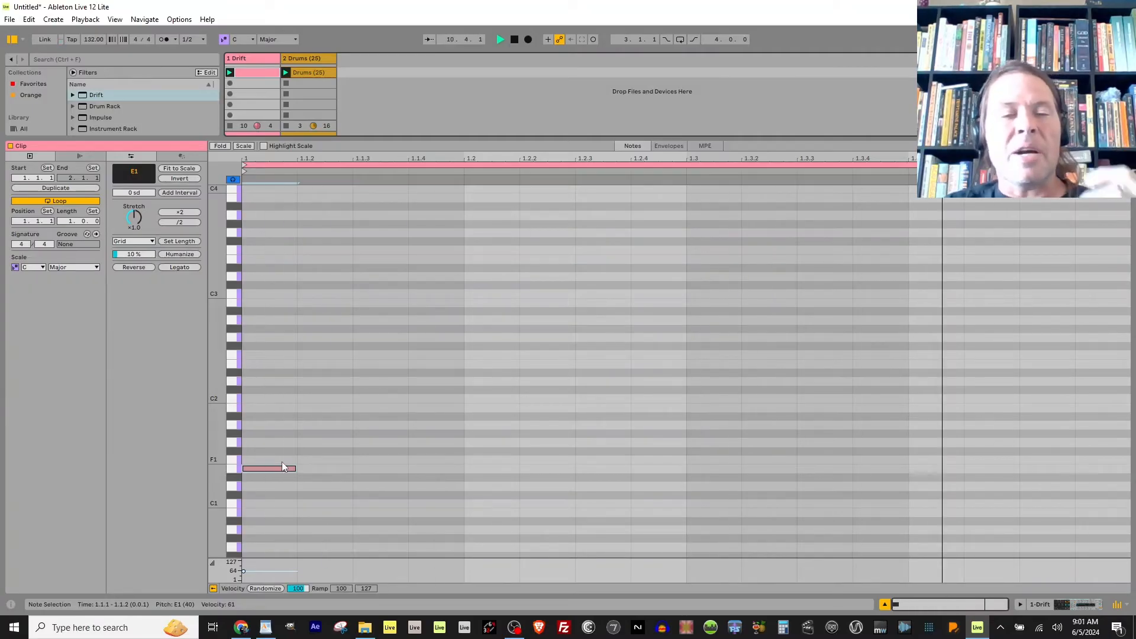
pyautogui.click(1069, 603)
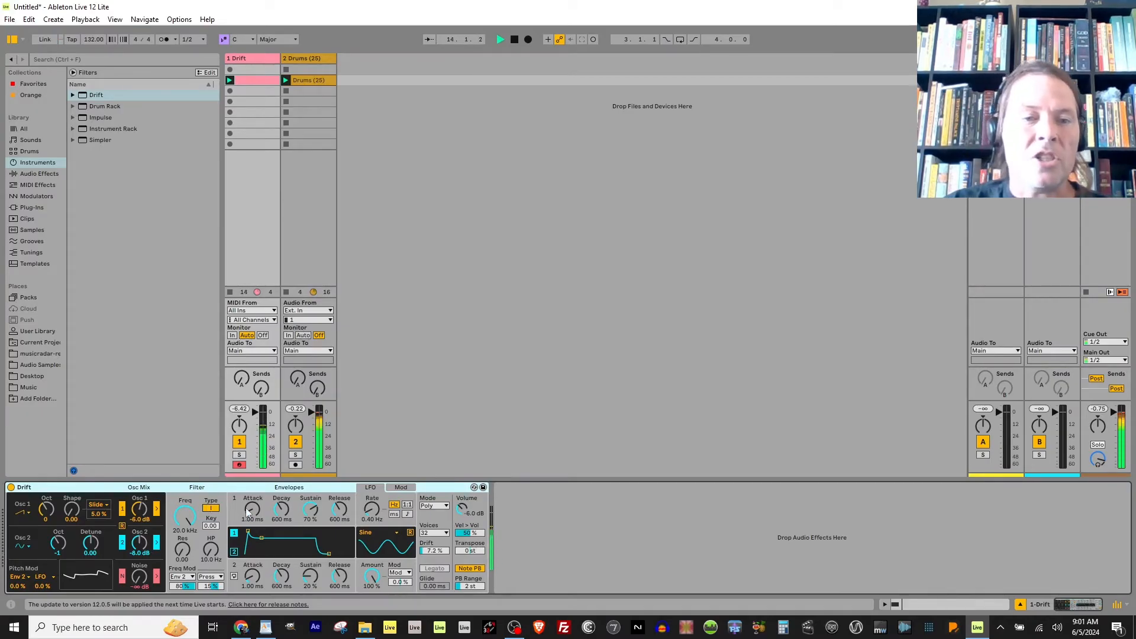
# - Shape Drift's sound with filter frequency 386 Hz, resonance 0.72, envelope 1 release 5.46 s, a different Osc 1 waveform and Osc 1 octave 1
pyautogui.moveTo(186, 515)
pyautogui.mouseDown()
pyautogui.moveTo(186, 582)
pyautogui.moveTo(183, 503)
pyautogui.mouseUp()
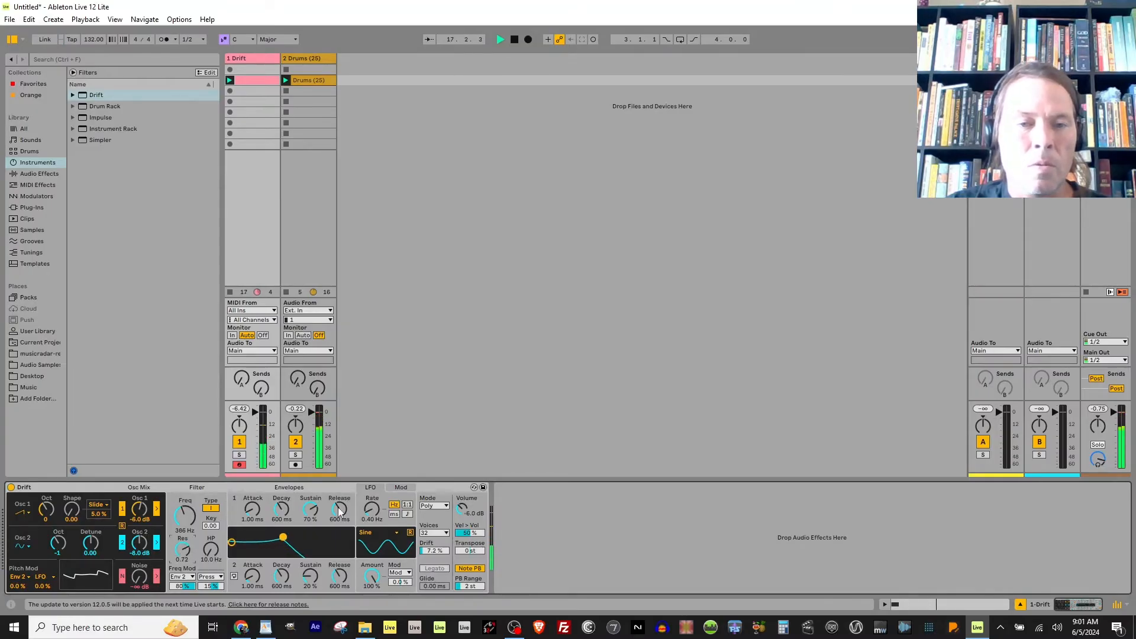
pyautogui.moveTo(340, 511)
pyautogui.mouseDown()
pyautogui.moveTo(340, 483)
pyautogui.moveTo(340, 509)
pyautogui.mouseUp()
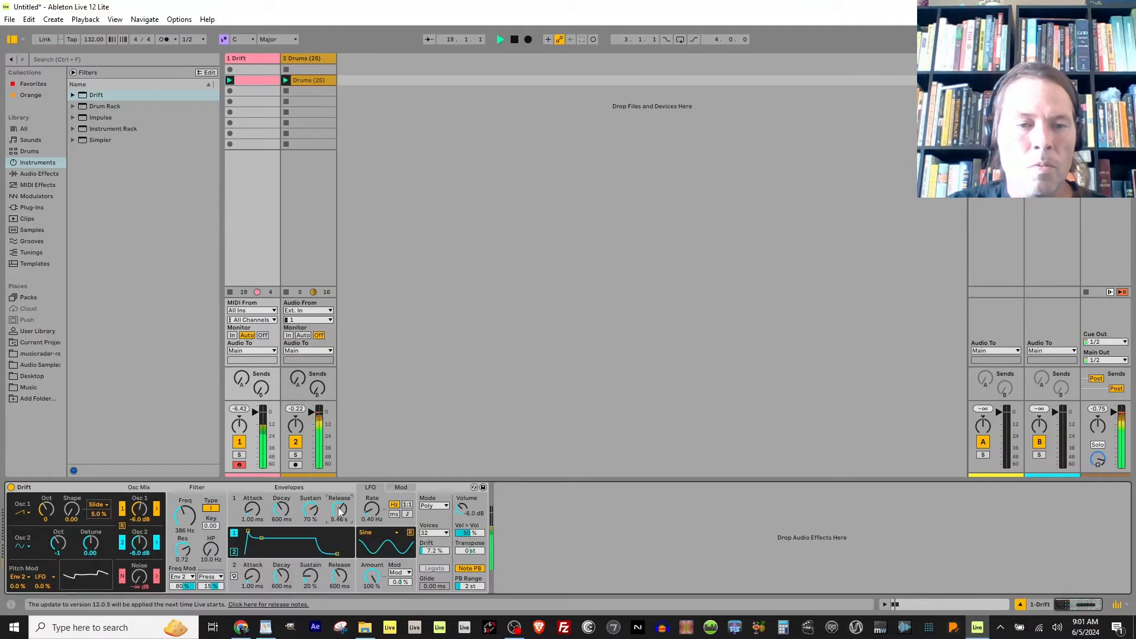
pyautogui.click(24, 512)
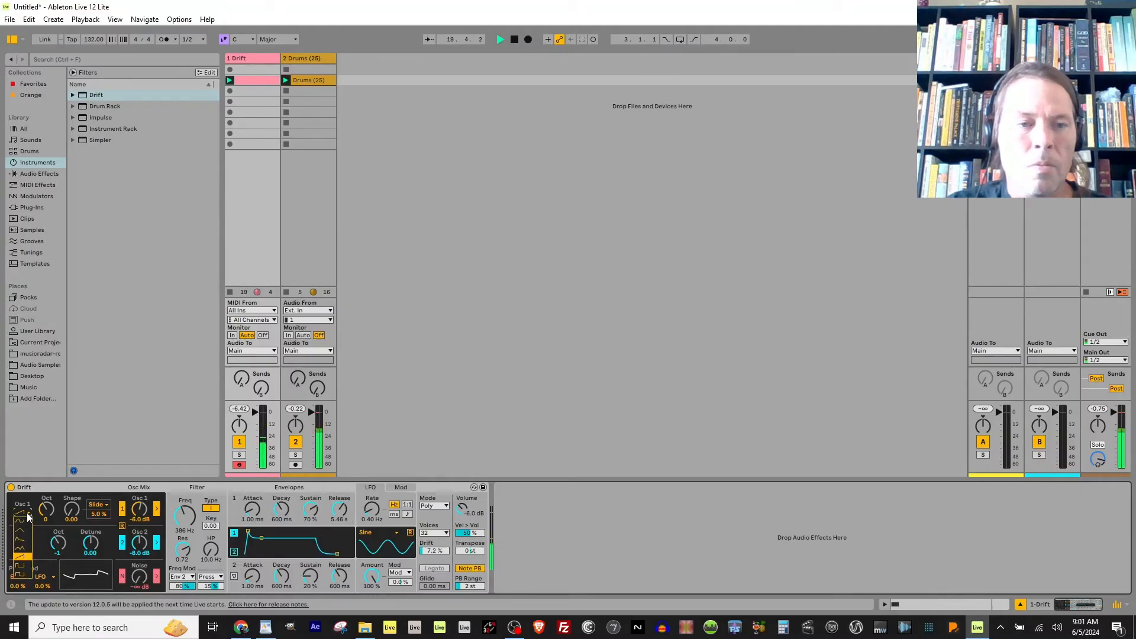
pyautogui.click(27, 549)
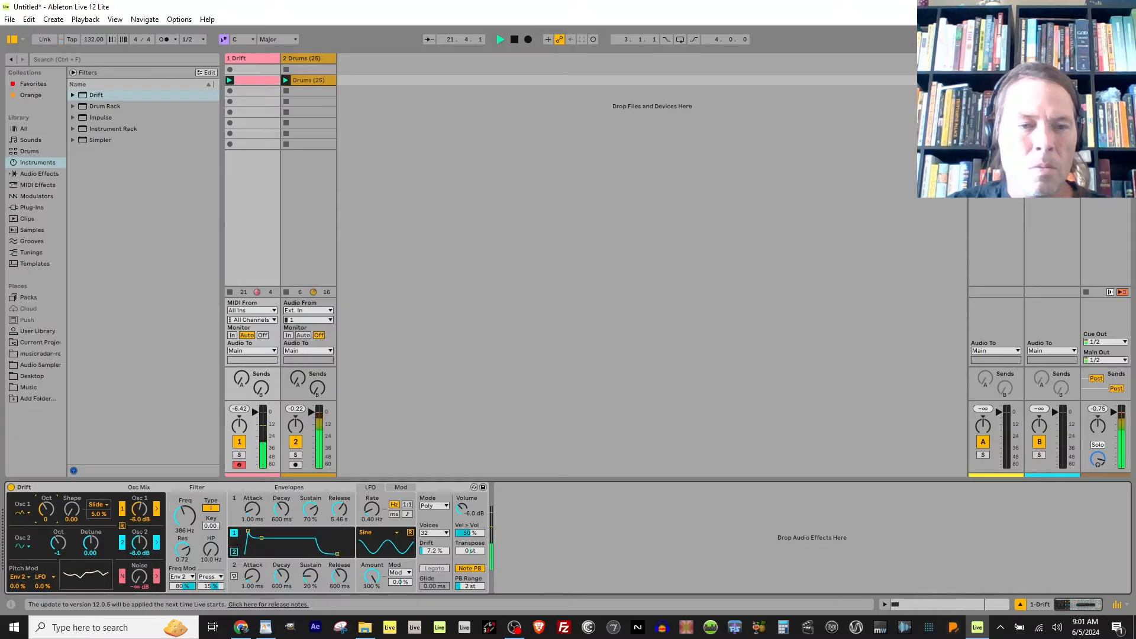
pyautogui.moveTo(46, 510); pyautogui.dragTo(46, 501)
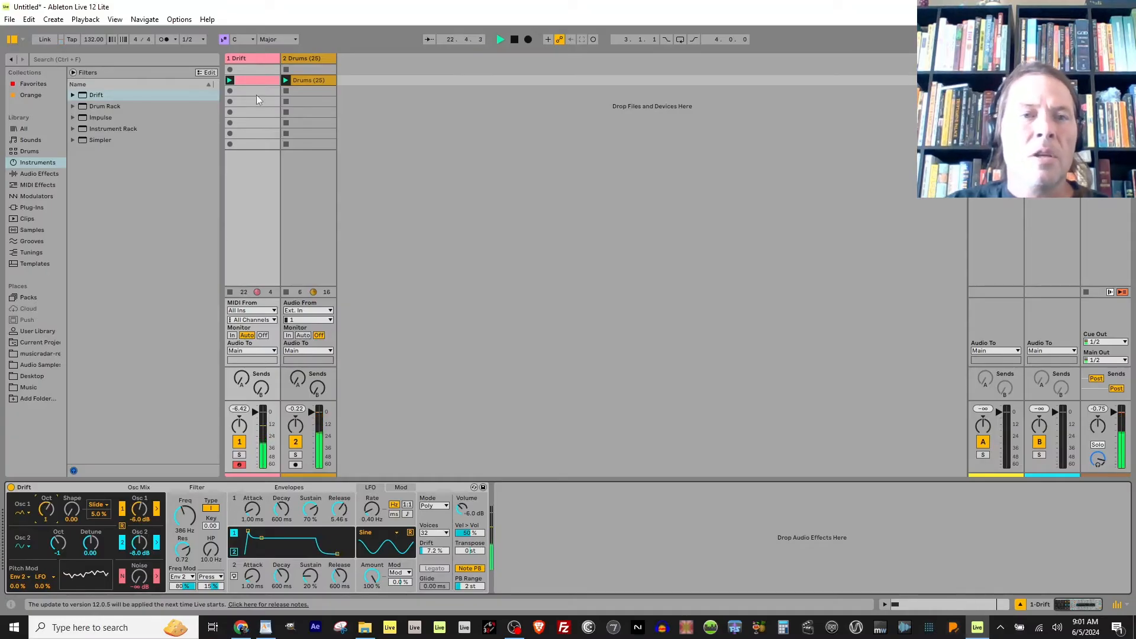
# - Reopen the Drift track's MIDI clip and add sixteenth notes F#1, G1 and A1 at positions 1.2, 1.3 and 1.4
pyautogui.doubleClick(261, 79)
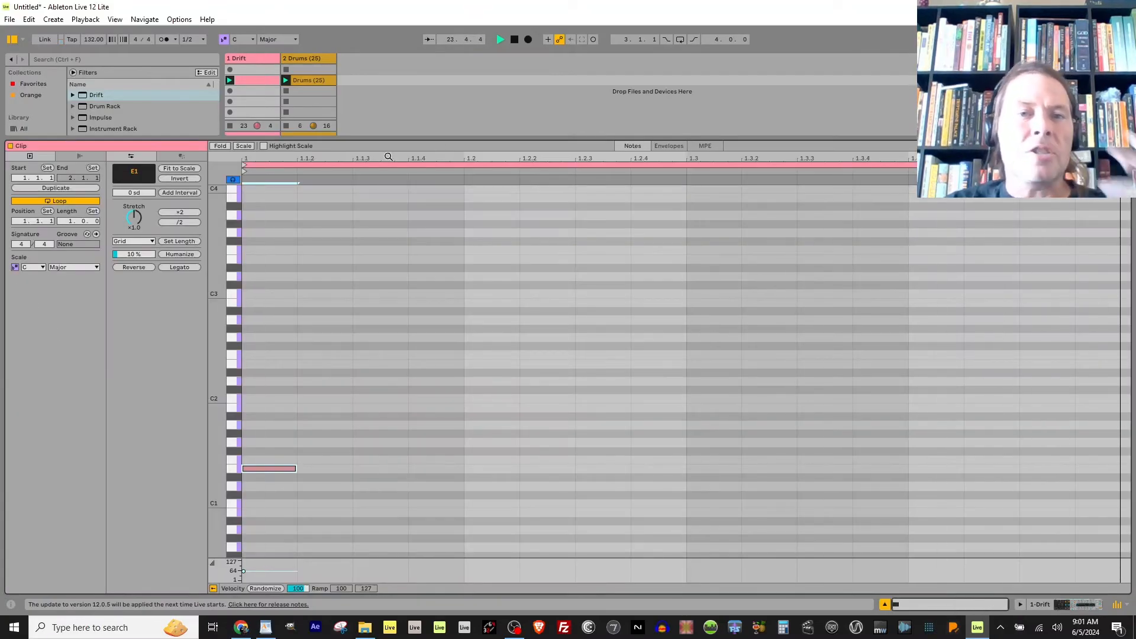
pyautogui.moveTo(482, 142); pyautogui.dragTo(364, 210)
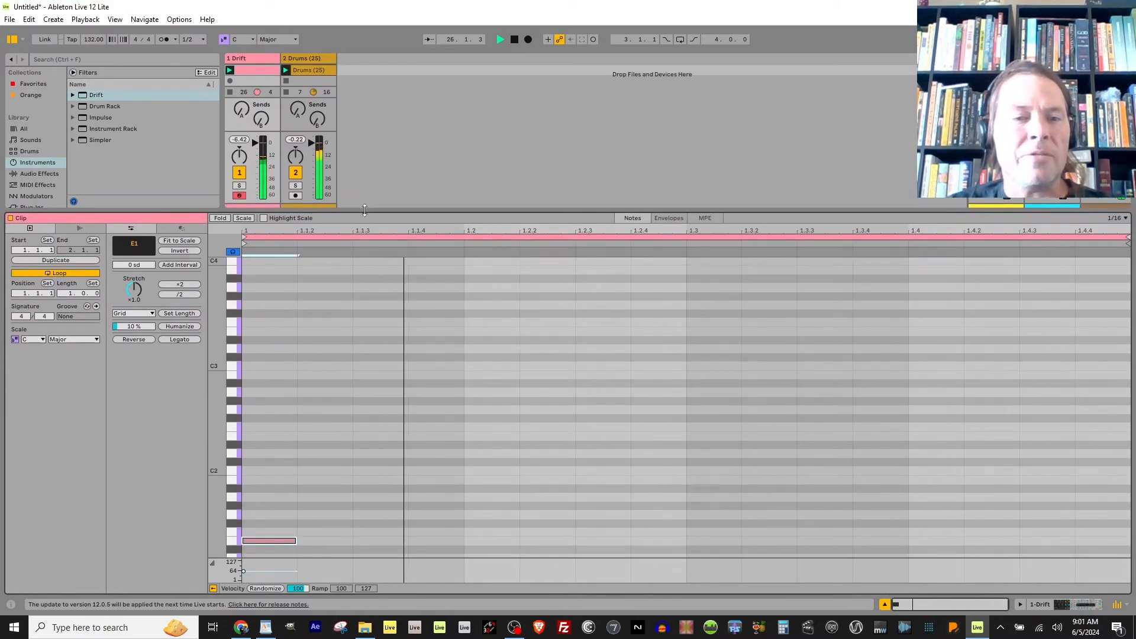
pyautogui.hotkey('shift', 'Tab')
pyautogui.hotkey('shift', 'Tab')
pyautogui.hotkey('shift', 'Tab')
pyautogui.hotkey('shift', 'Tab')
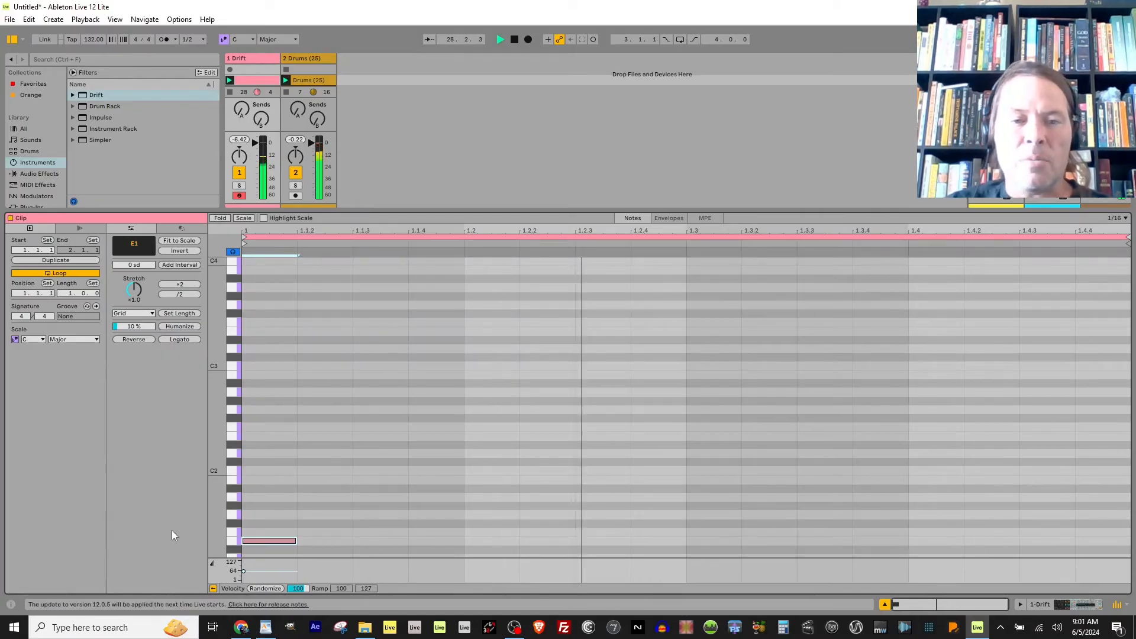
pyautogui.doubleClick(483, 523)
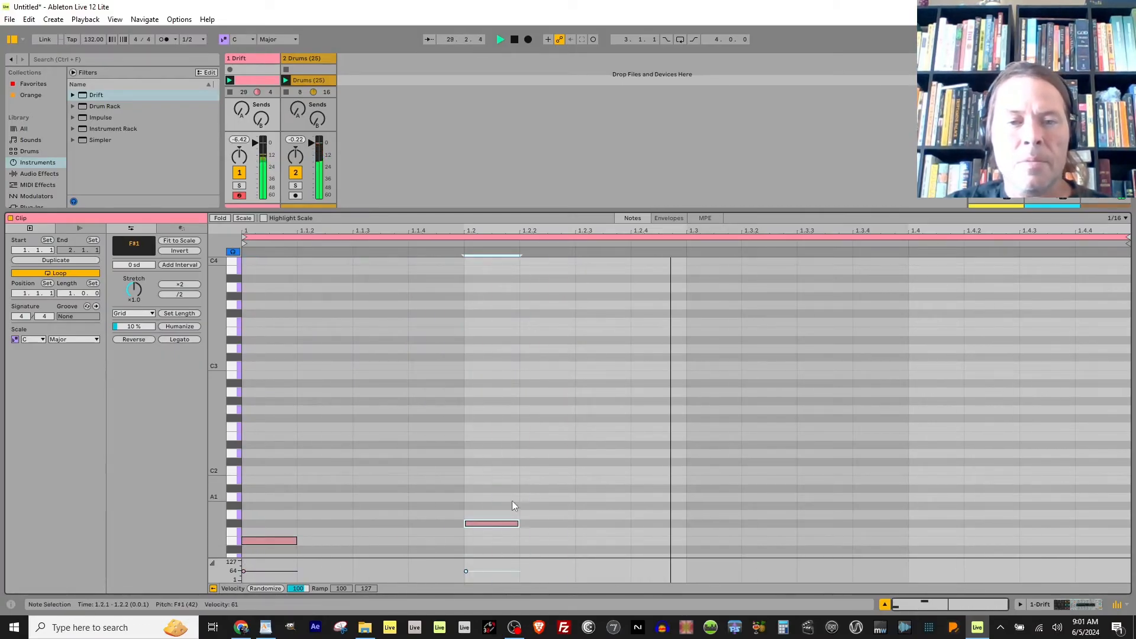
pyautogui.doubleClick(699, 514)
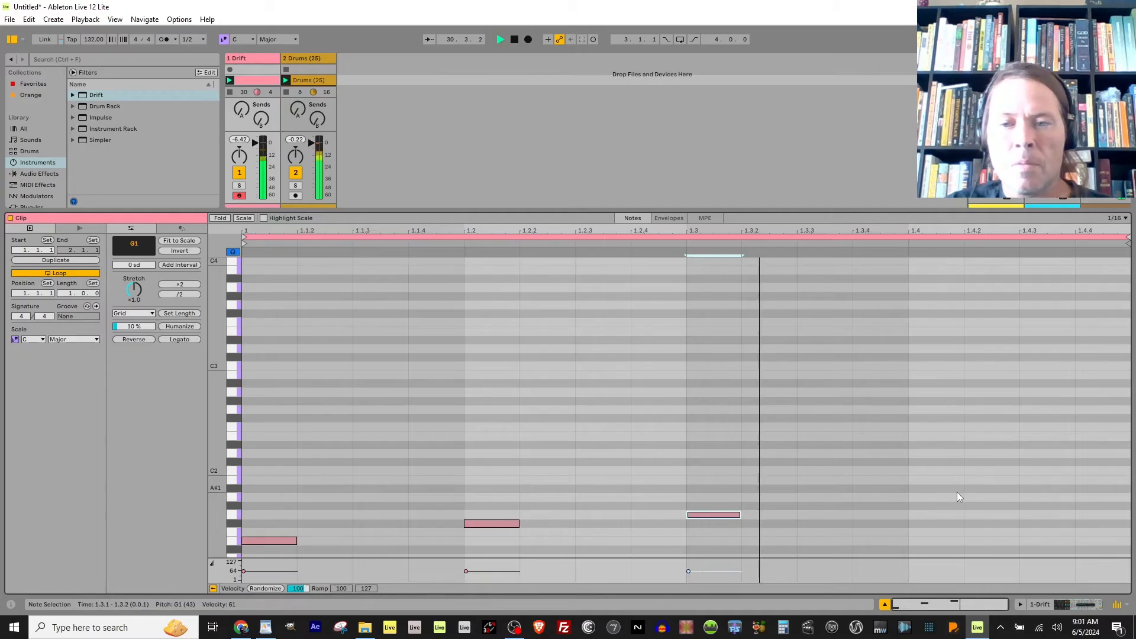
pyautogui.doubleClick(922, 497)
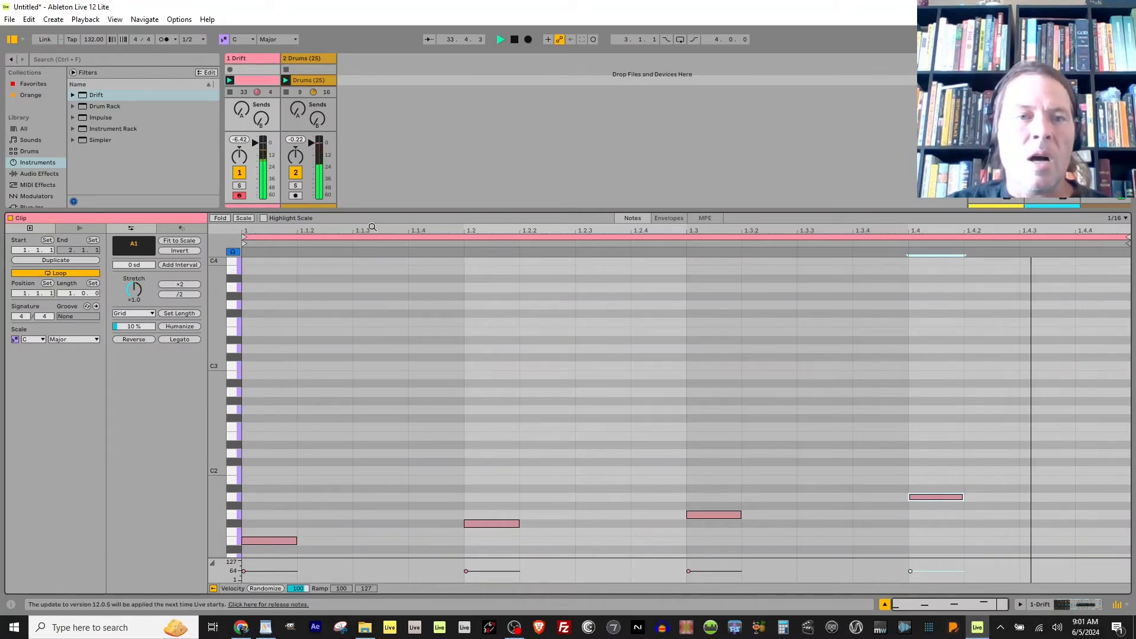
pyautogui.moveTo(391, 211); pyautogui.dragTo(388, 438)
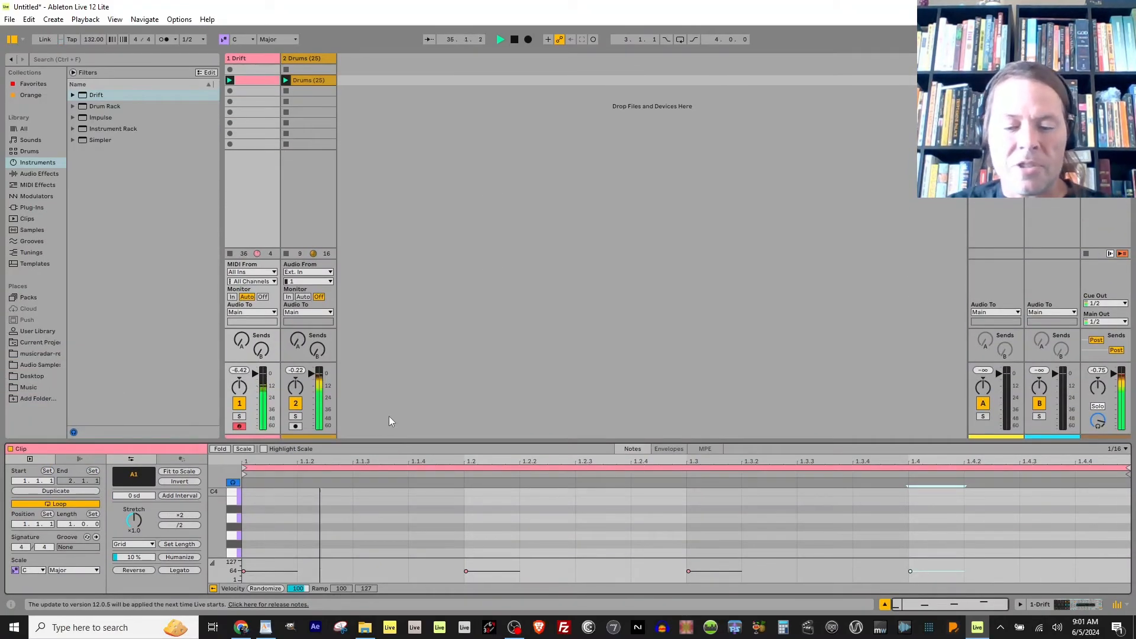
pyautogui.hotkey('shift', 'Tab')
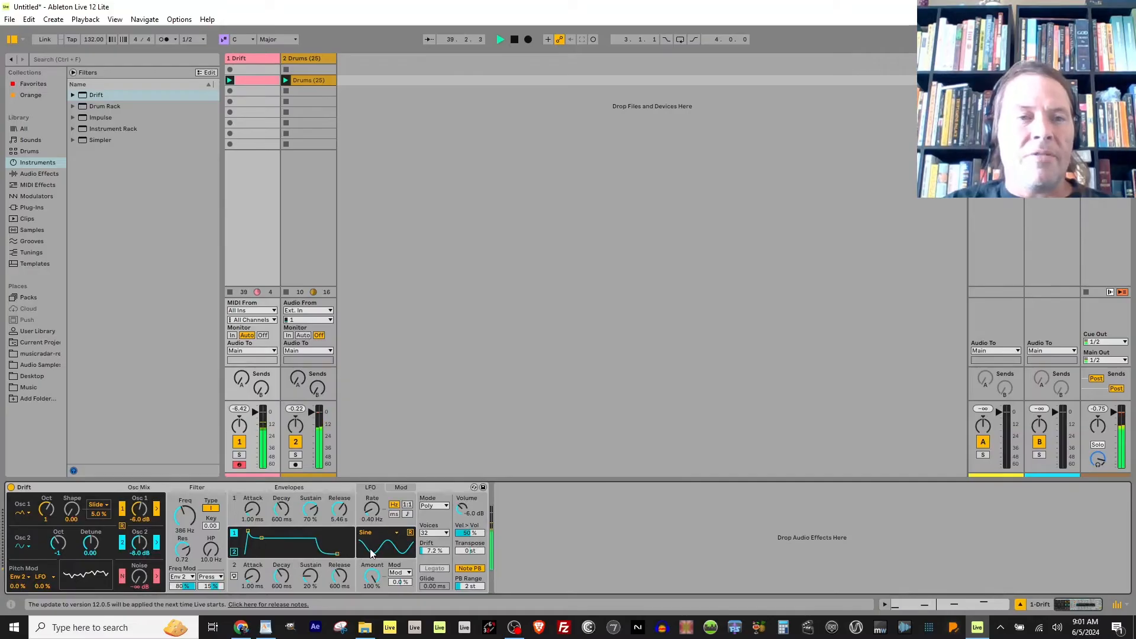
pyautogui.click(473, 487)
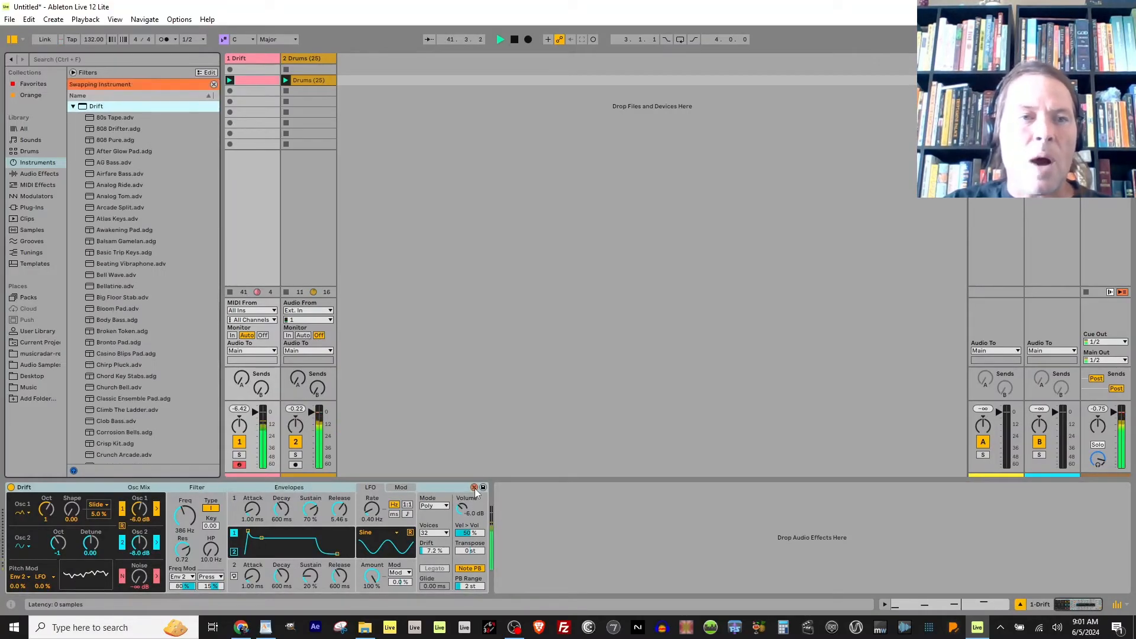
pyautogui.click(474, 488)
pyautogui.click(473, 488)
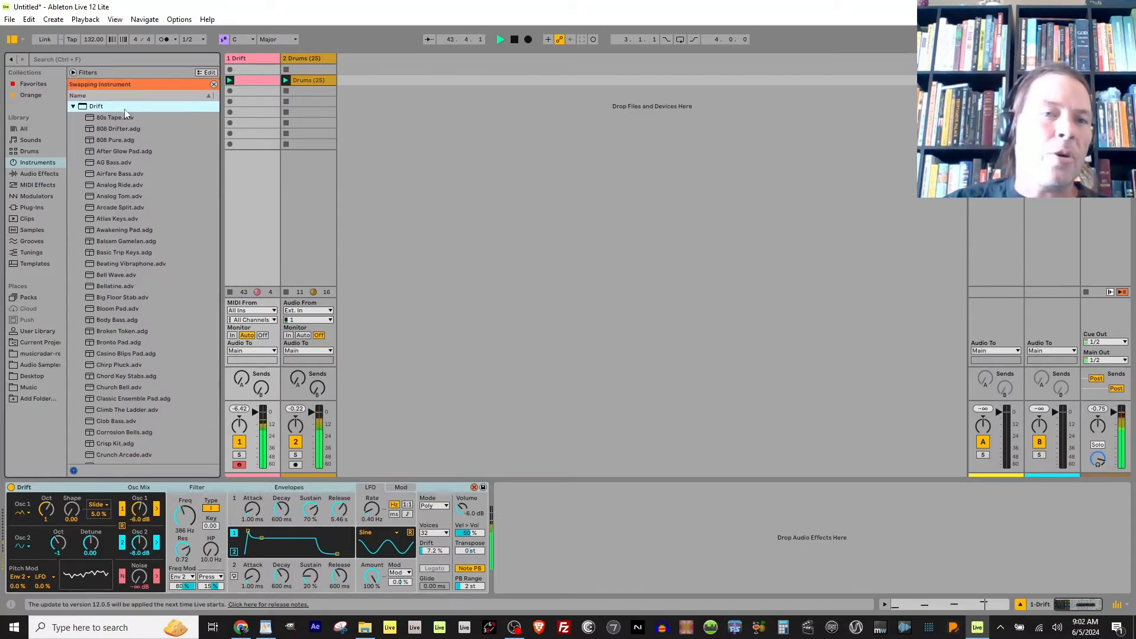
pyautogui.click(72, 107)
pyautogui.click(72, 107)
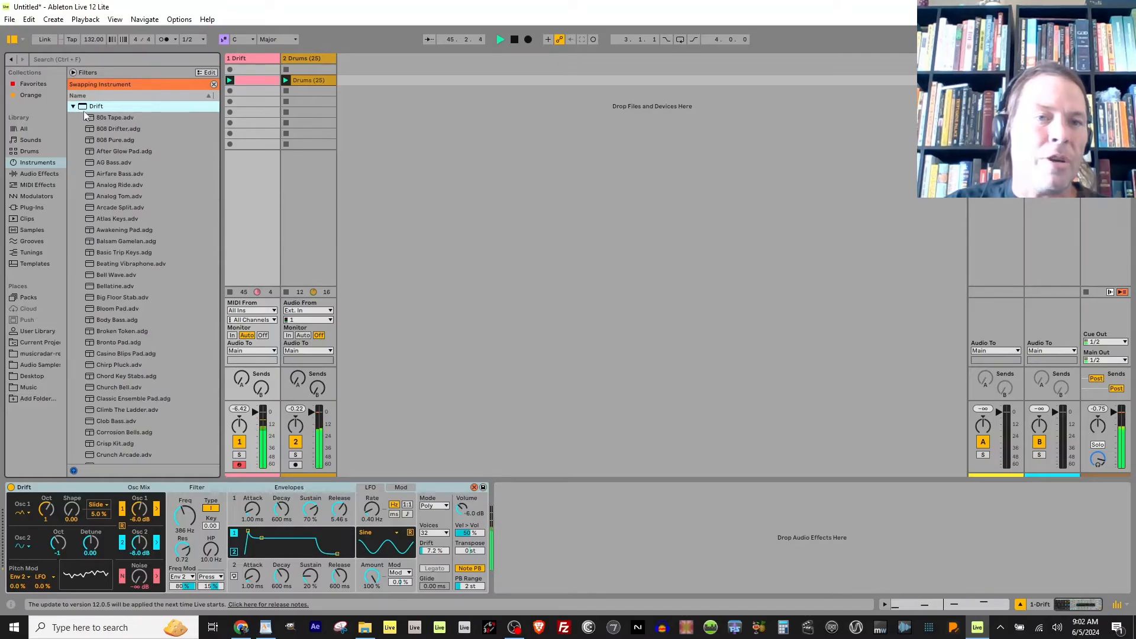
# - Audition Drift presets including Body Bass, Beating Vibraphone, Basic Trip Keys, Balsam Gamelan and Analog Tom, and reload the default Drift
pyautogui.doubleClick(111, 319)
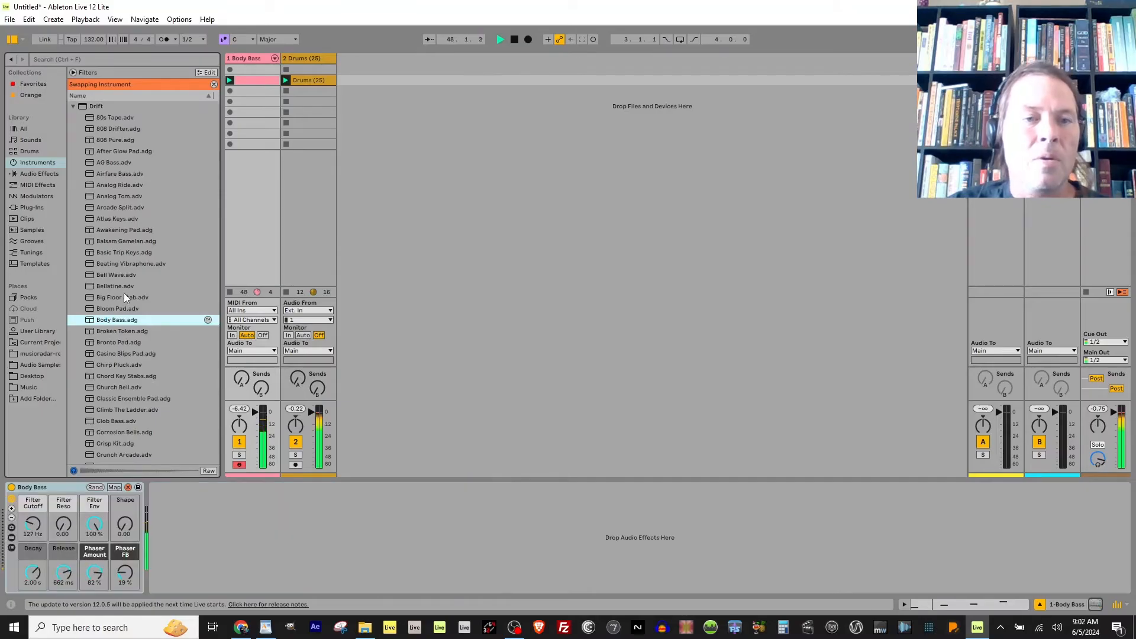
pyautogui.doubleClick(119, 264)
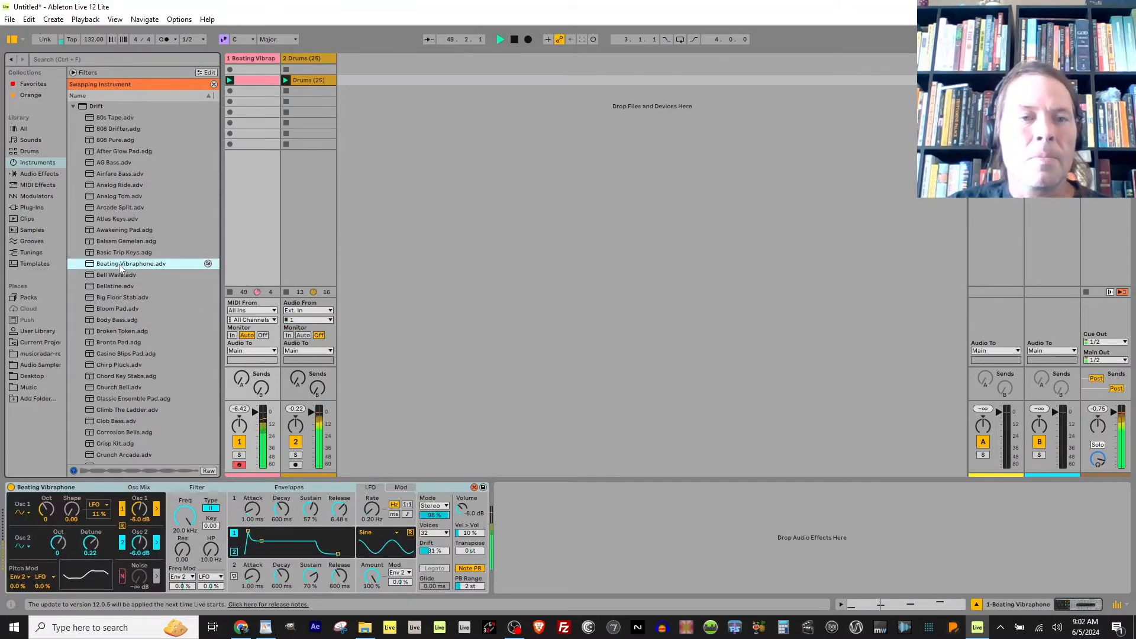
pyautogui.doubleClick(120, 252)
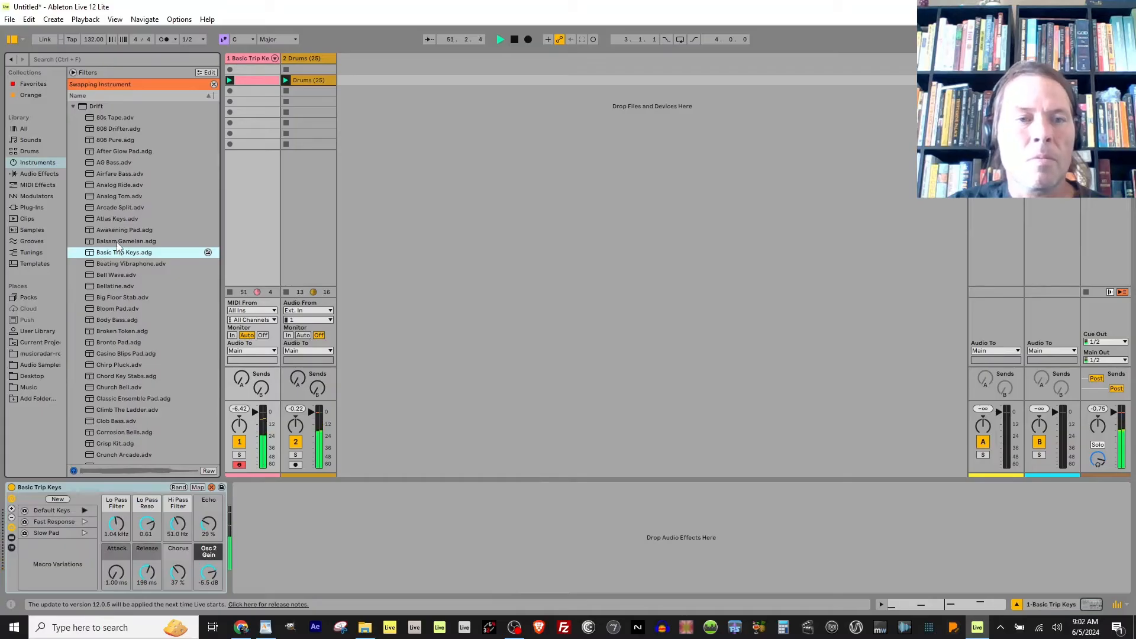
pyautogui.doubleClick(118, 241)
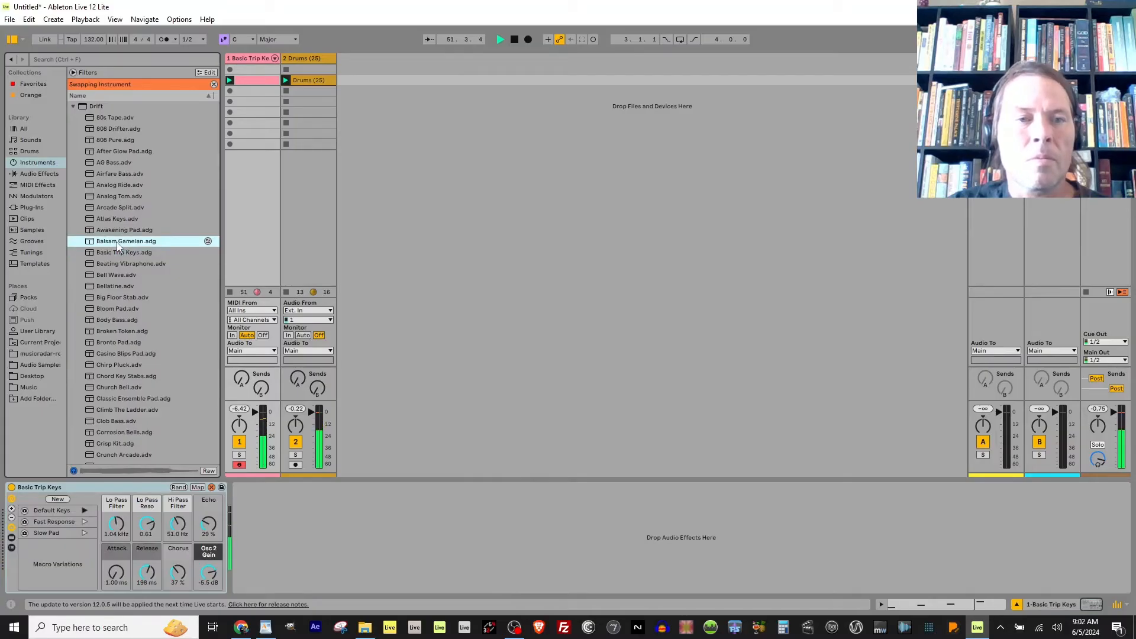
pyautogui.doubleClick(123, 196)
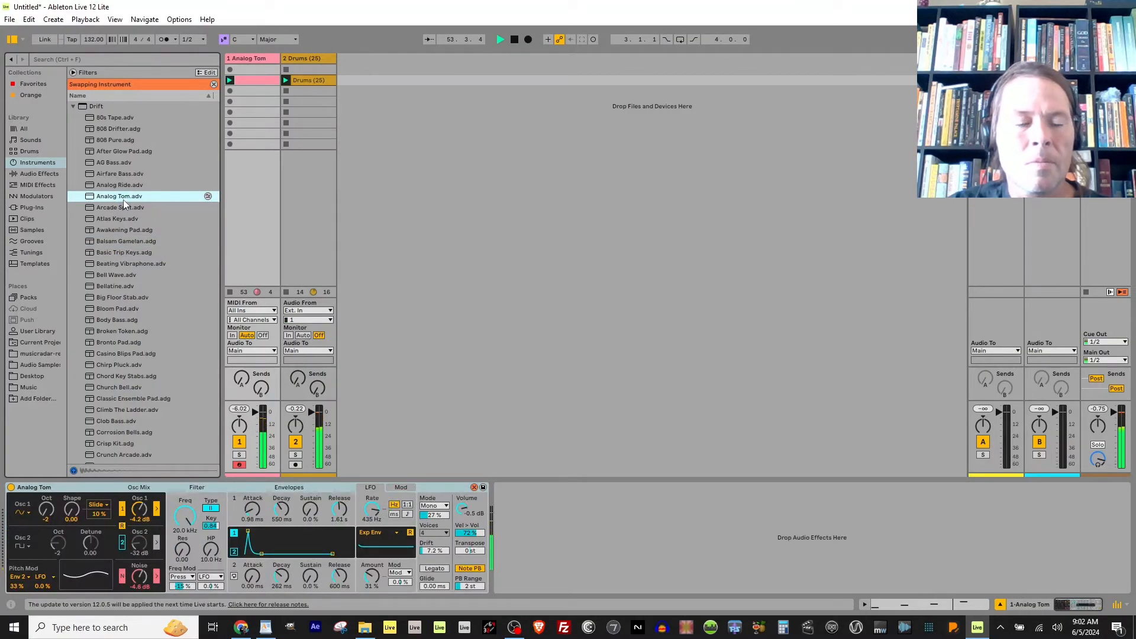
pyautogui.doubleClick(97, 108)
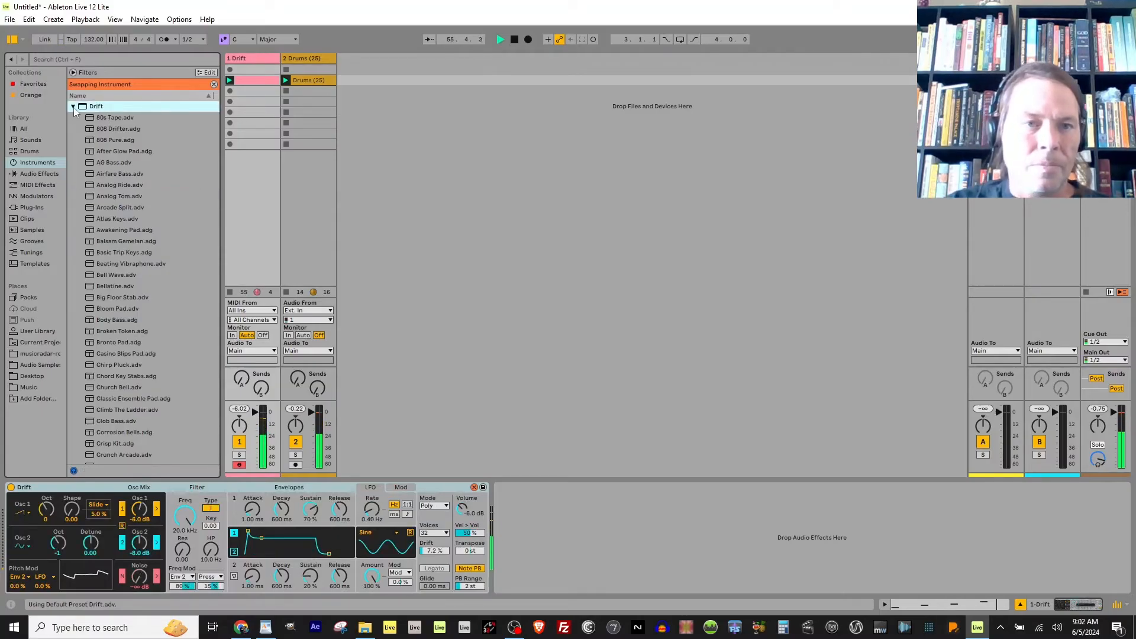
# - Swap the instrument for Impulse, replace it with the Instrument Rack preset Abyss Keys, and leave swap mode
pyautogui.click(73, 108)
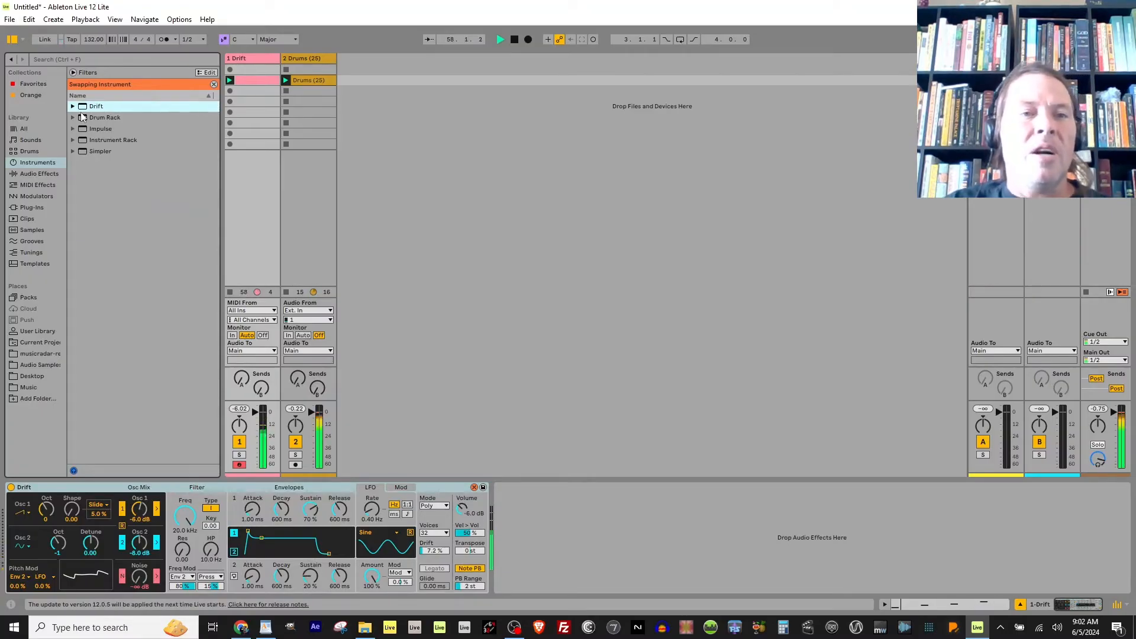
pyautogui.doubleClick(103, 129)
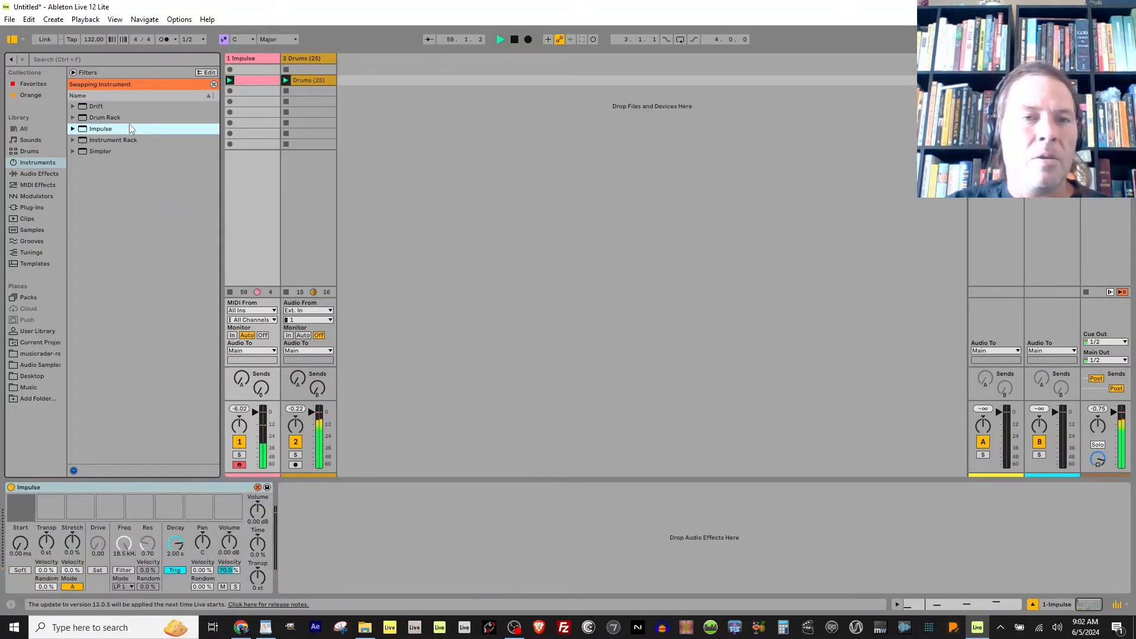
pyautogui.click(72, 139)
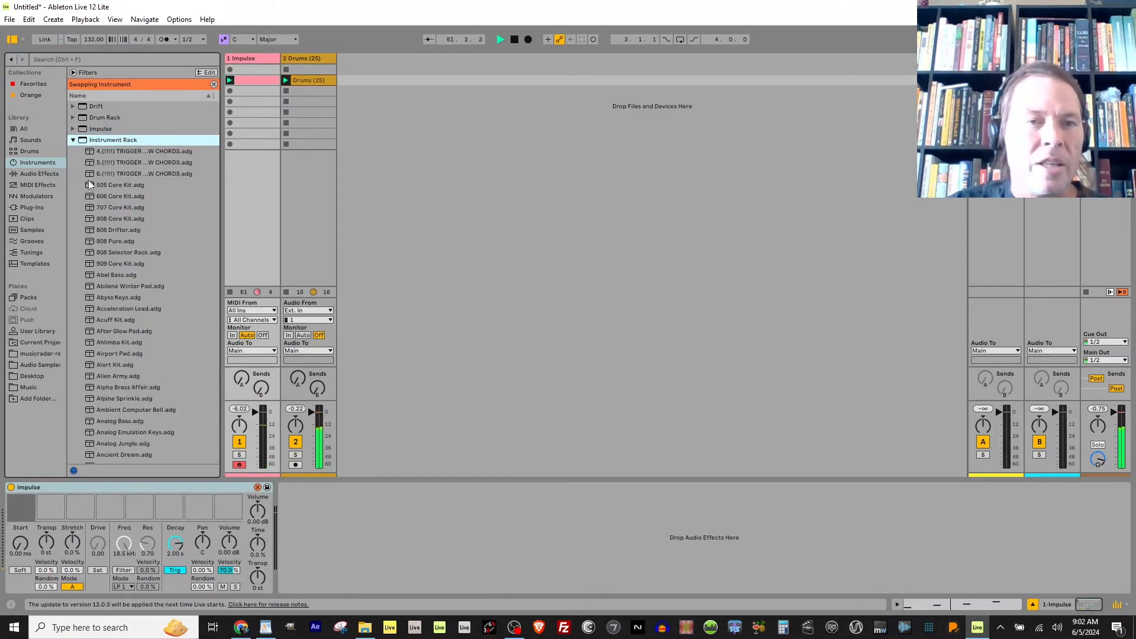
pyautogui.doubleClick(115, 298)
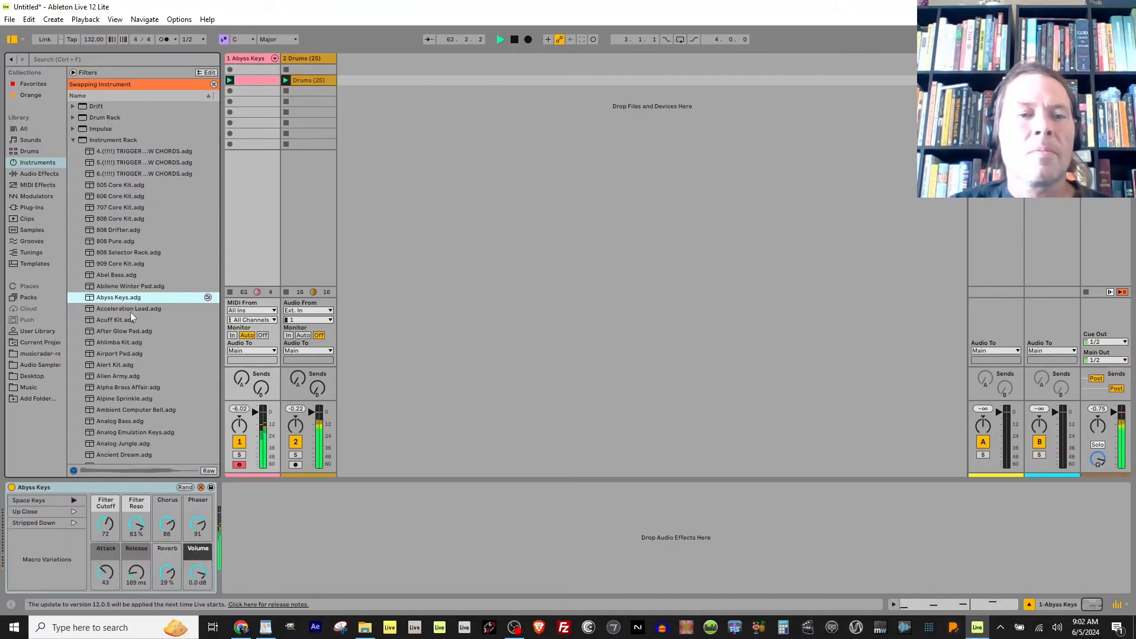
pyautogui.click(72, 139)
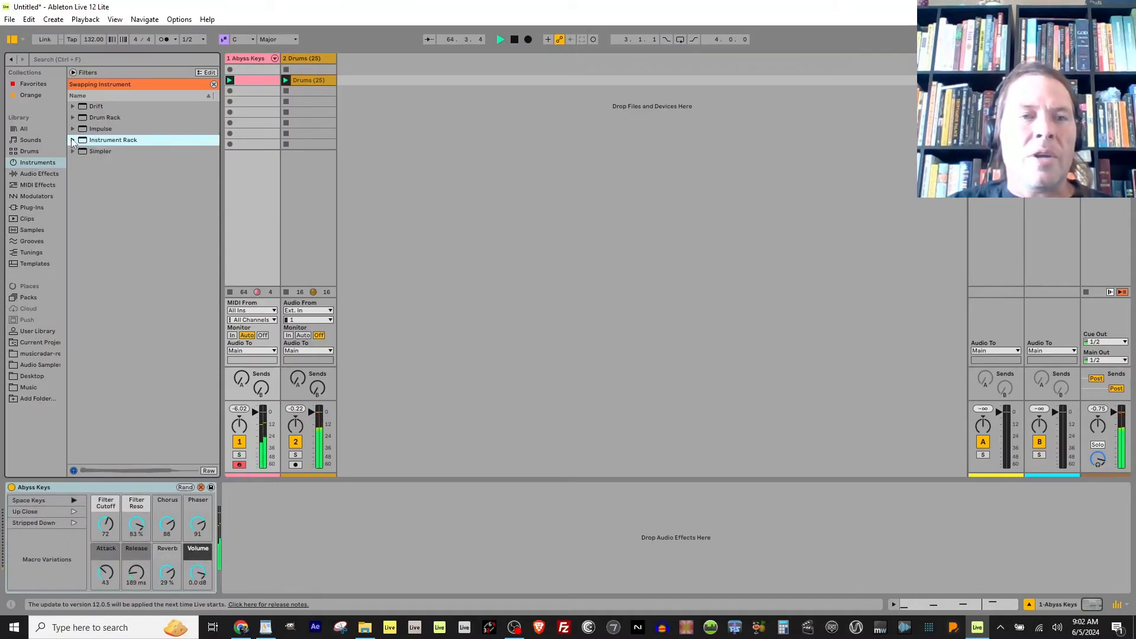
pyautogui.click(200, 488)
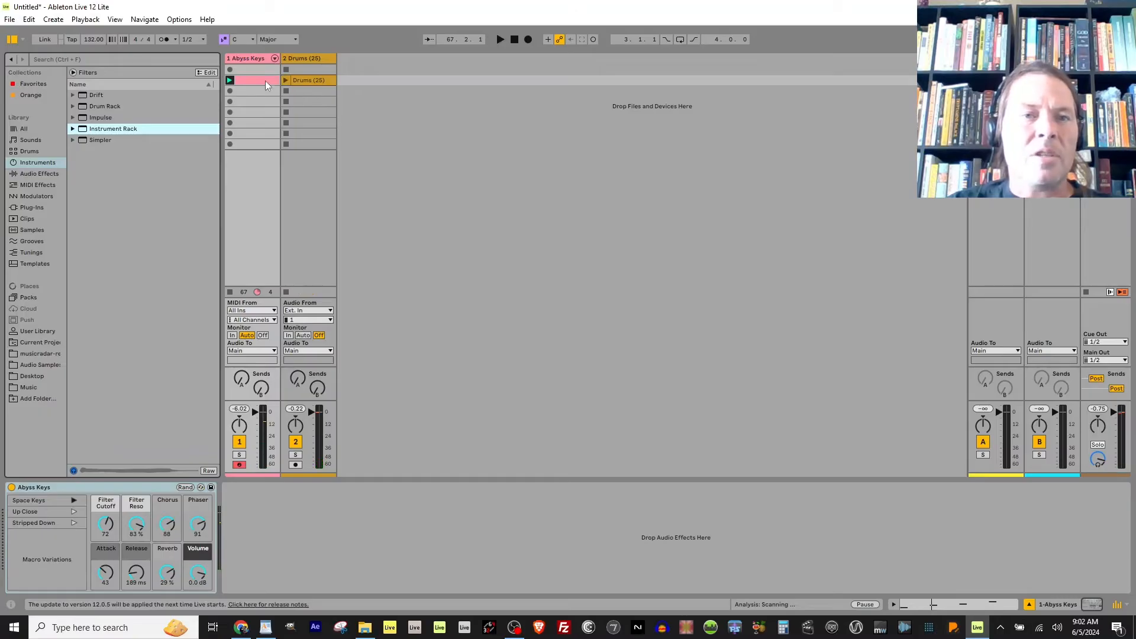
# - Play the Abyss Keys clip without the drum loop, stop playback, and open the clip's note view
pyautogui.press('space')
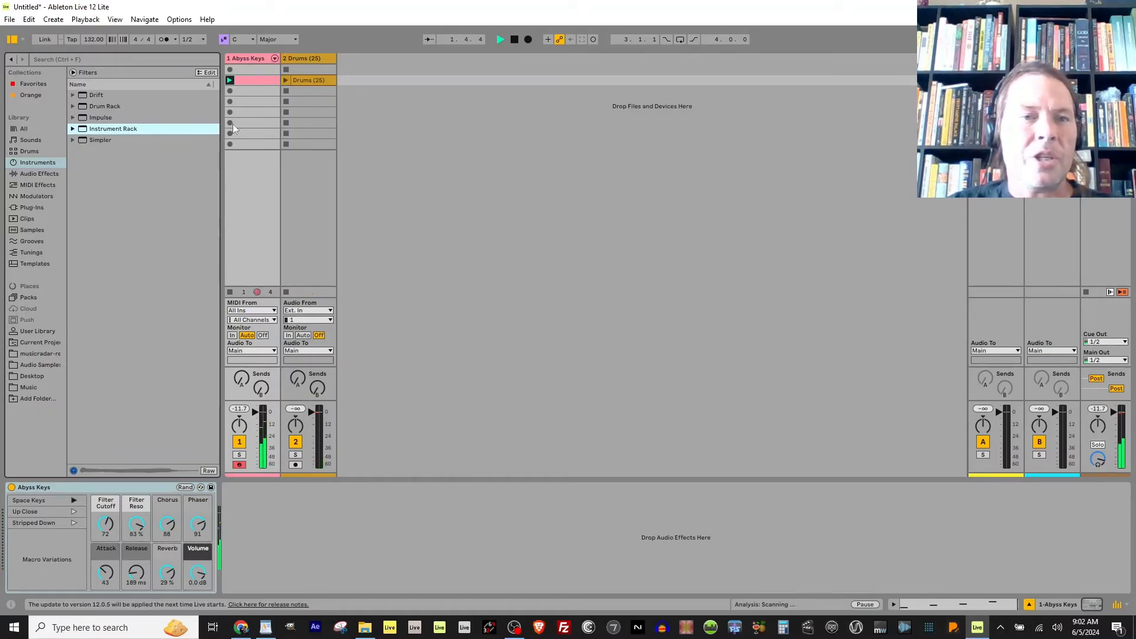
pyautogui.click(74, 140)
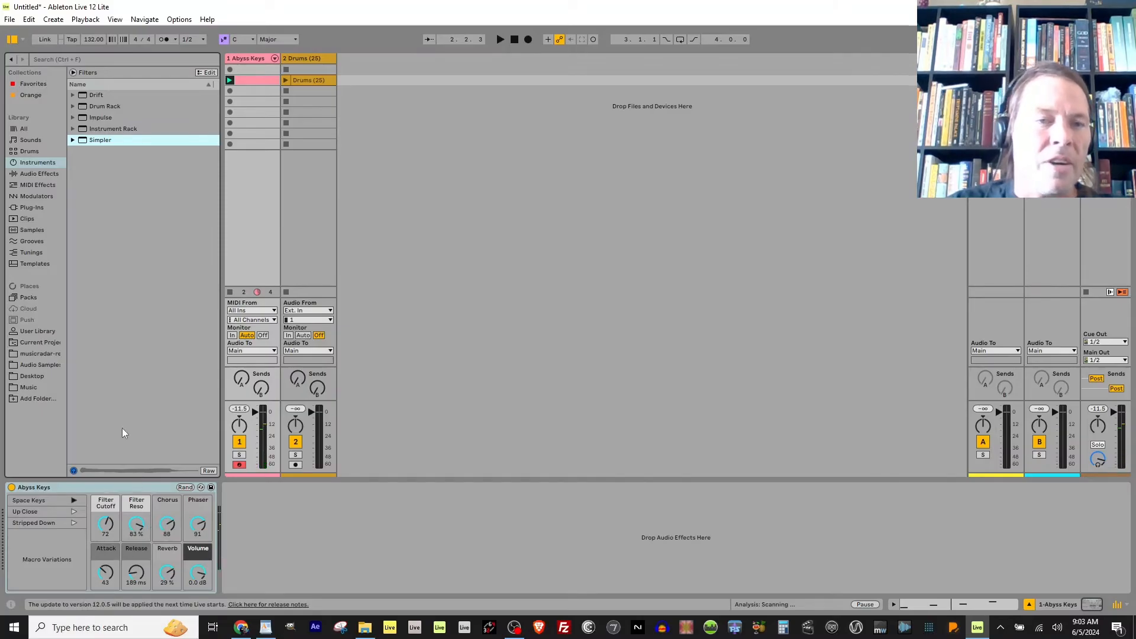
pyautogui.doubleClick(239, 82)
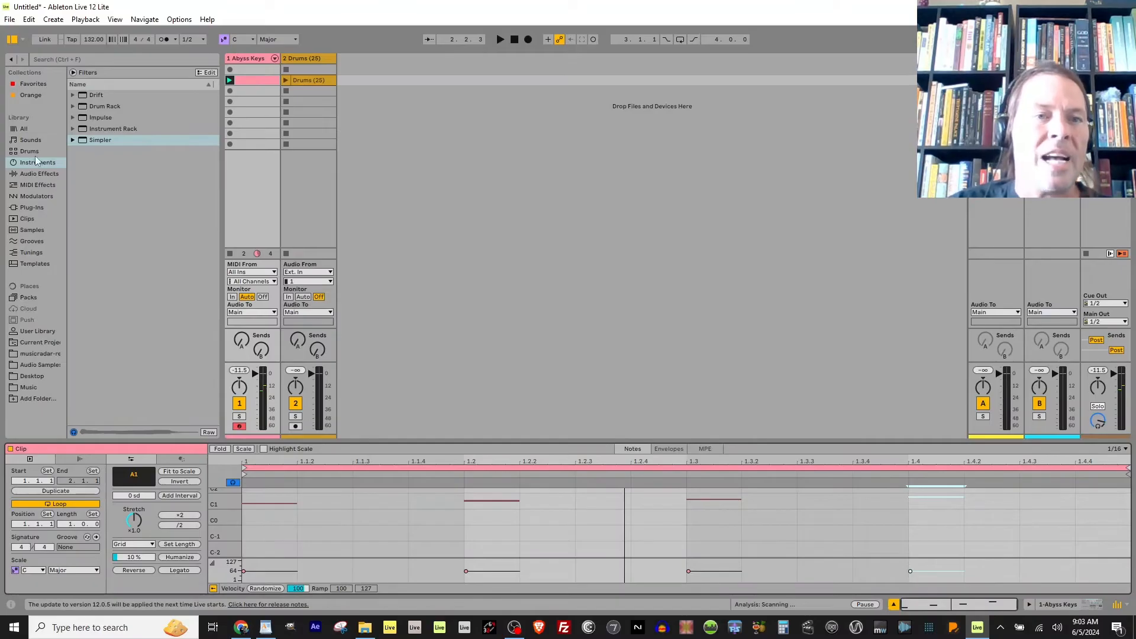
# - Add the Delay audio effect to the Abyss Keys track and set its Dry/Wet to 0%
pyautogui.click(30, 173)
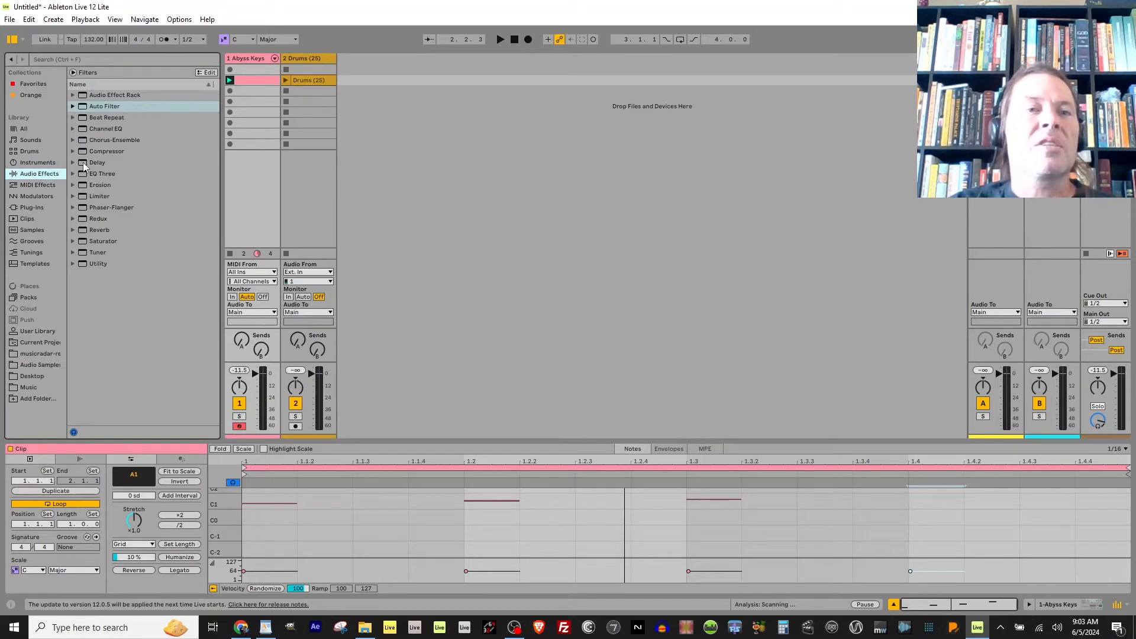
pyautogui.click(83, 164)
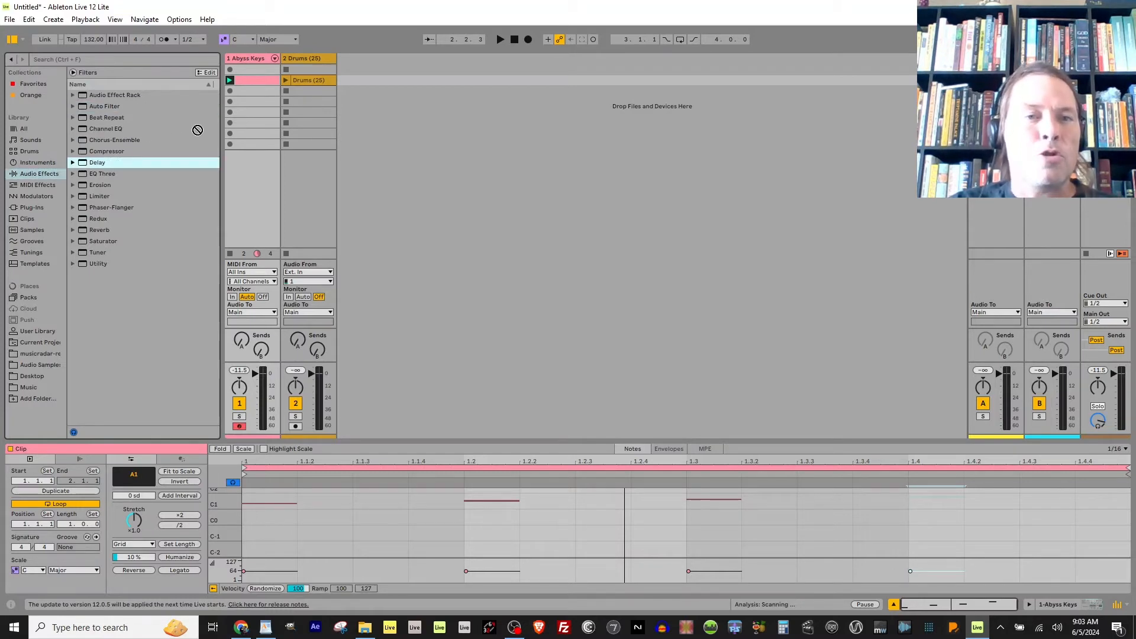
pyautogui.moveTo(248, 111); pyautogui.dragTo(253, 168)
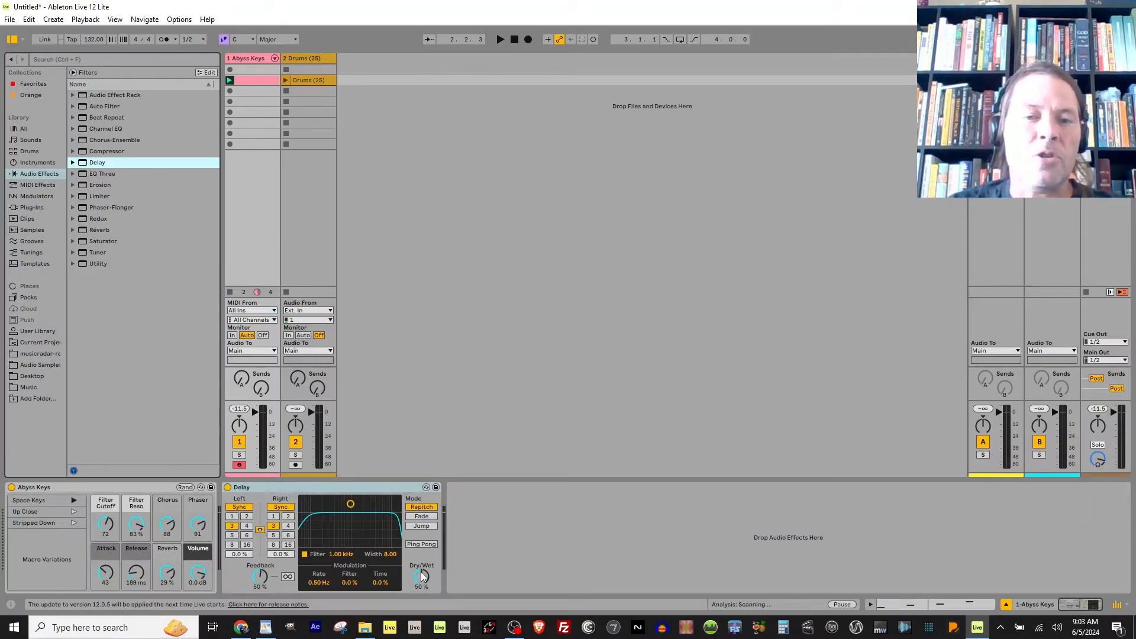
pyautogui.moveTo(420, 572)
pyautogui.mouseDown()
pyautogui.moveTo(421, 586)
pyautogui.moveTo(426, 573)
pyautogui.mouseUp()
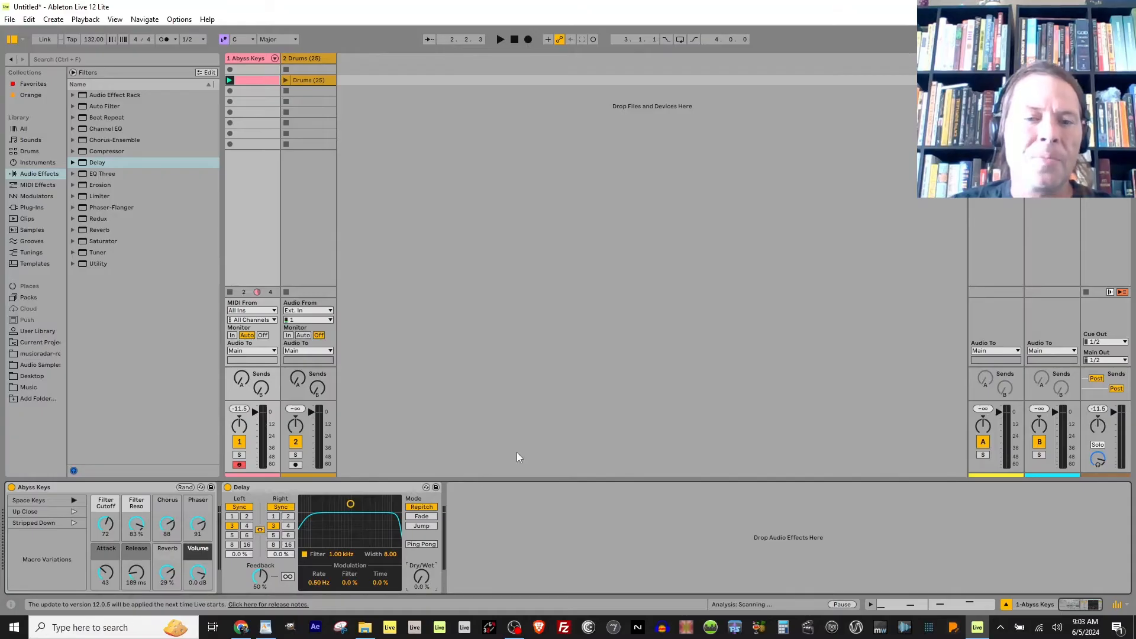
# - Play the Abyss Keys clip and raise the Delay's Dry/Wet to 52%
pyautogui.press('space')
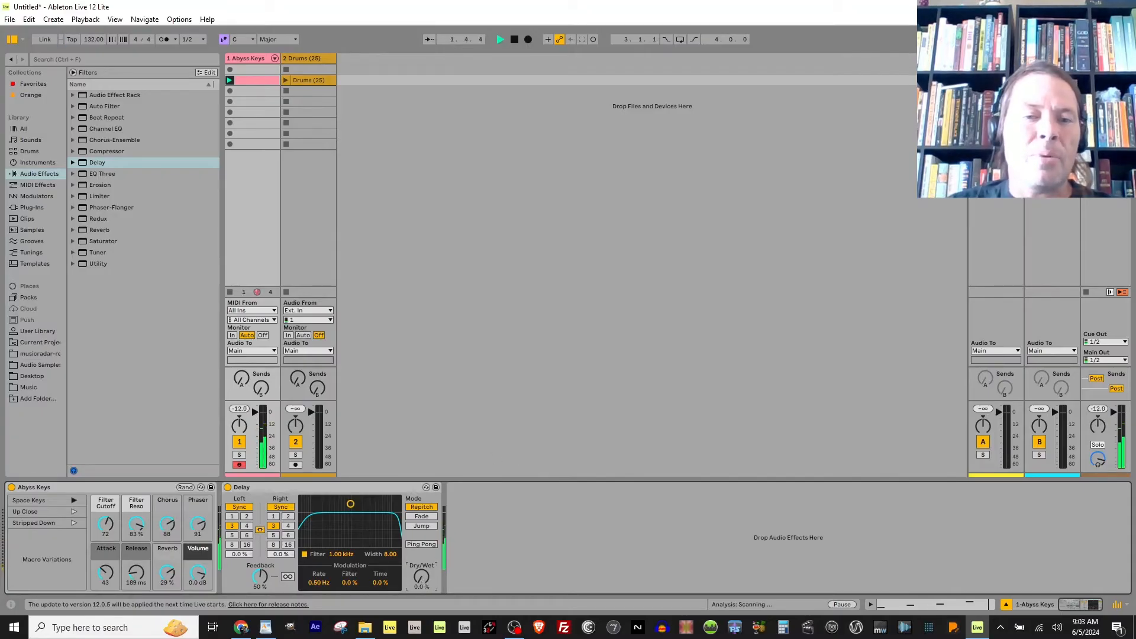
pyautogui.moveTo(421, 576); pyautogui.dragTo(422, 546)
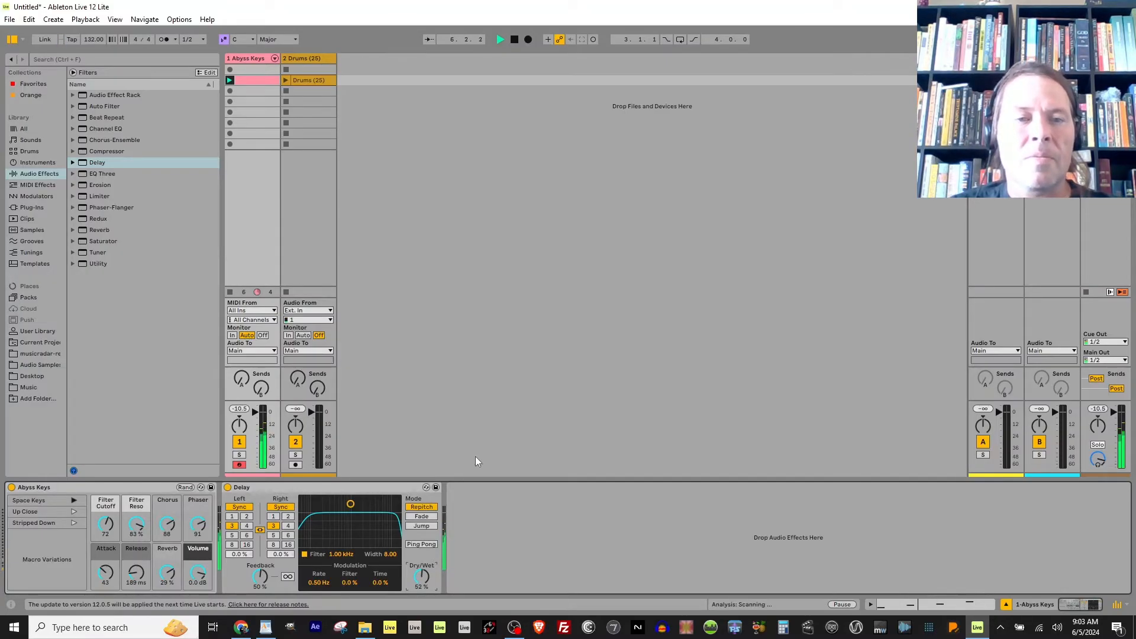
# - Play the Drums (25) loop alongside Abyss Keys, disarm the Abyss Keys track, and stop playback
pyautogui.click(286, 78)
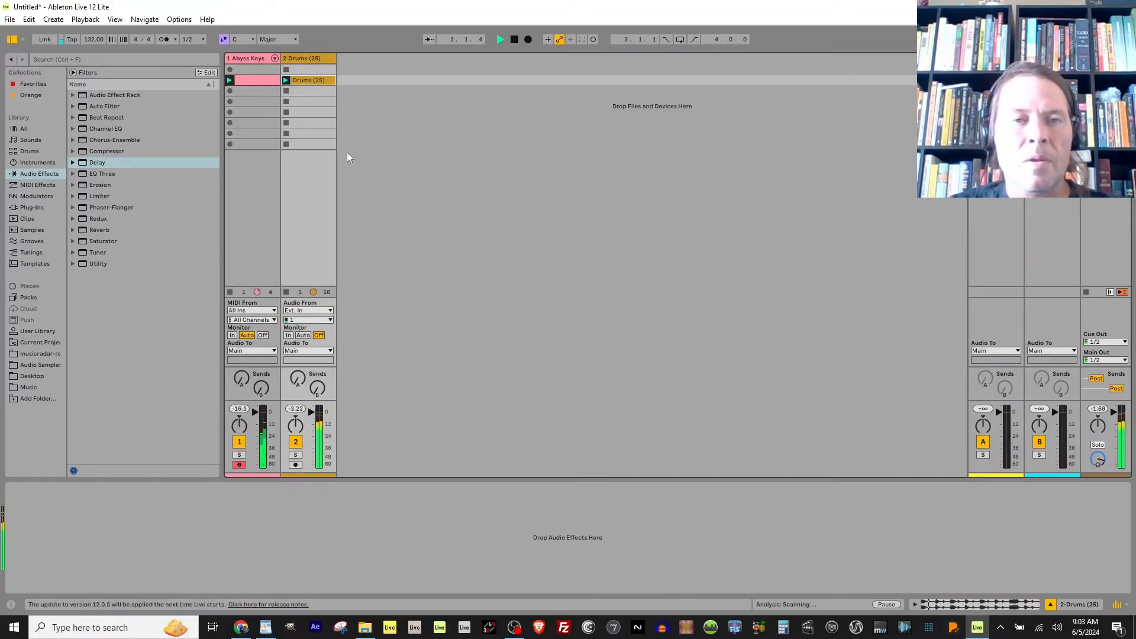
pyautogui.click(240, 465)
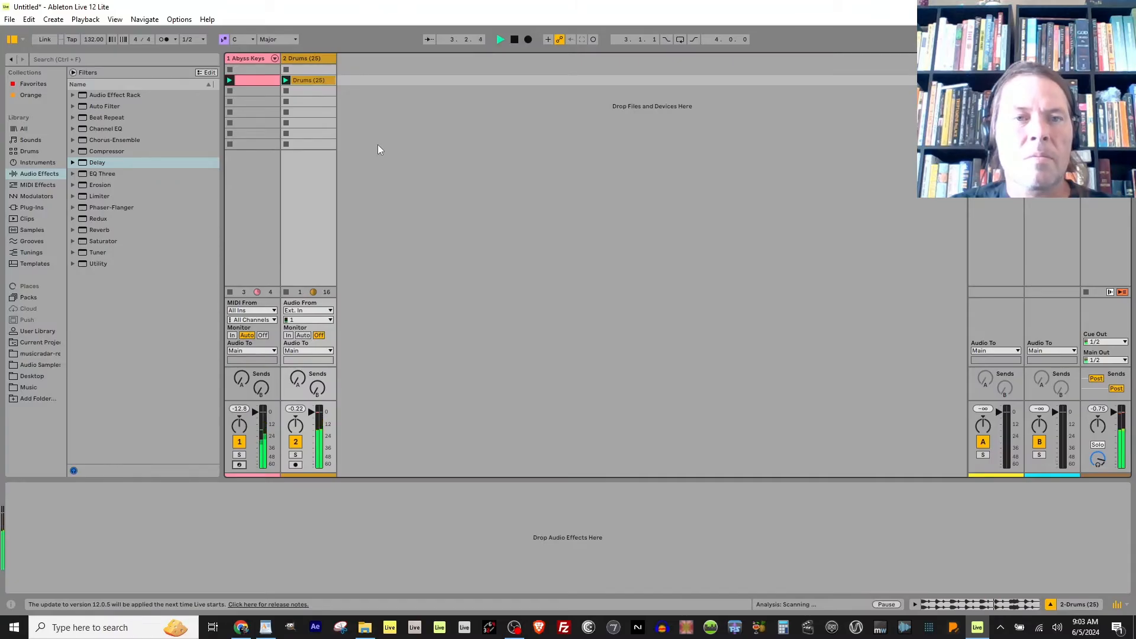
pyautogui.press('space')
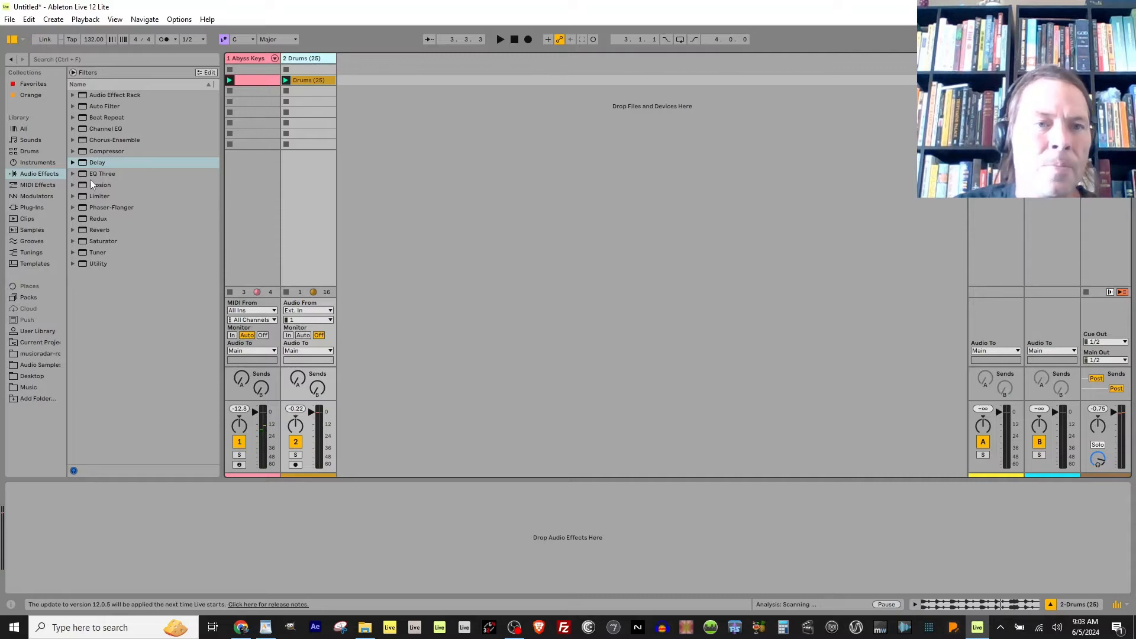
# - Add the Saturator audio effect to the Drums (25) track and briefly play both clips
pyautogui.click(84, 240)
pyautogui.press('Return')
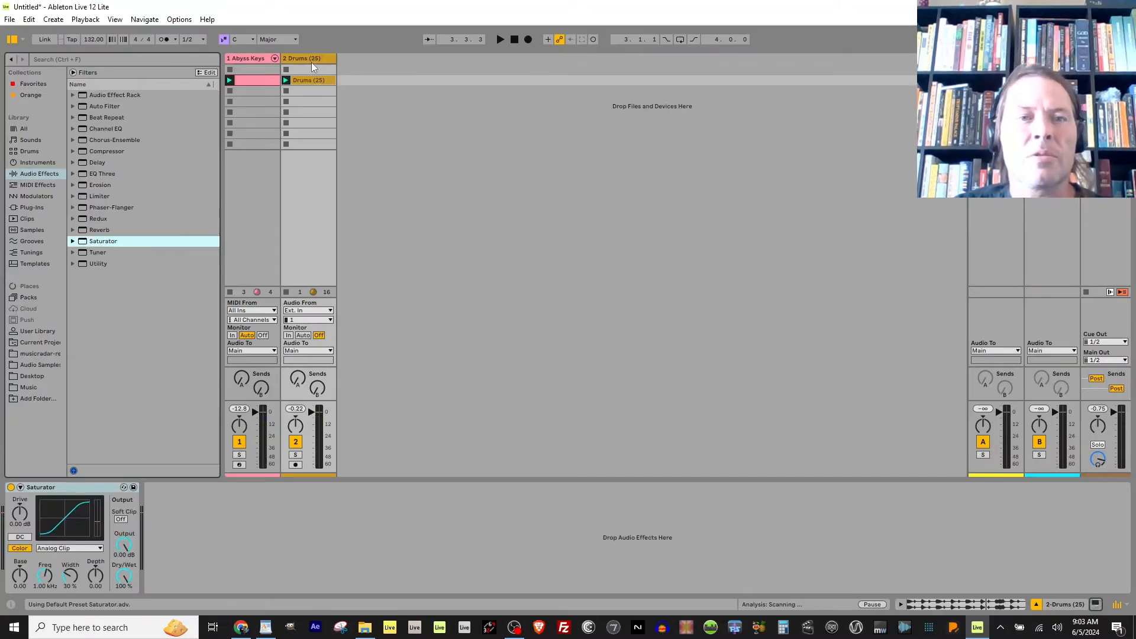
pyautogui.press('space')
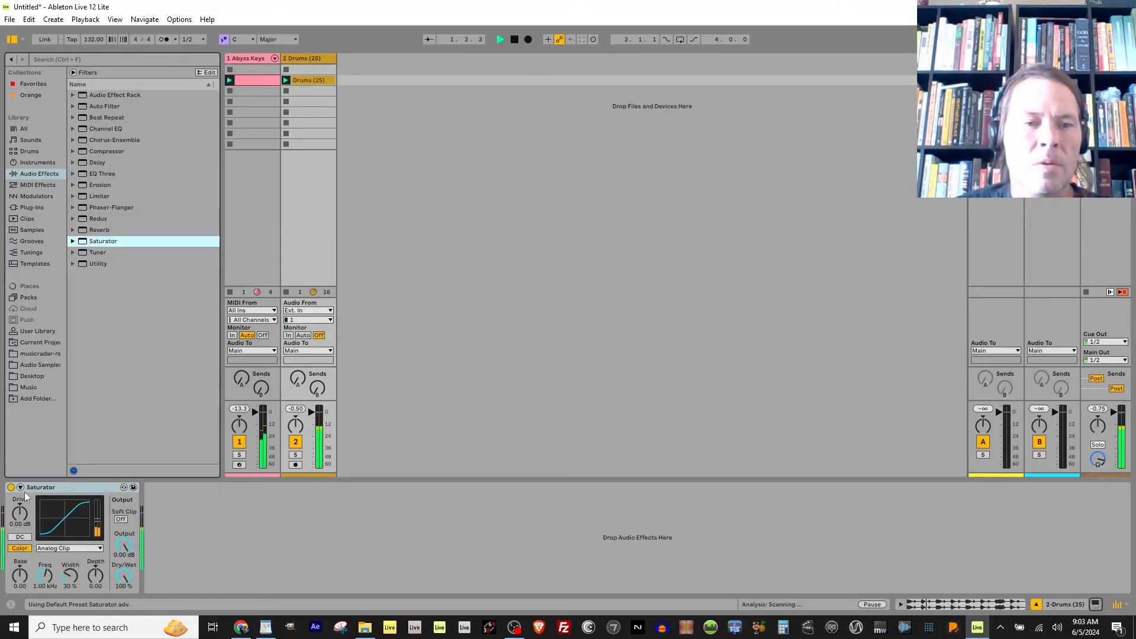
pyautogui.press('space')
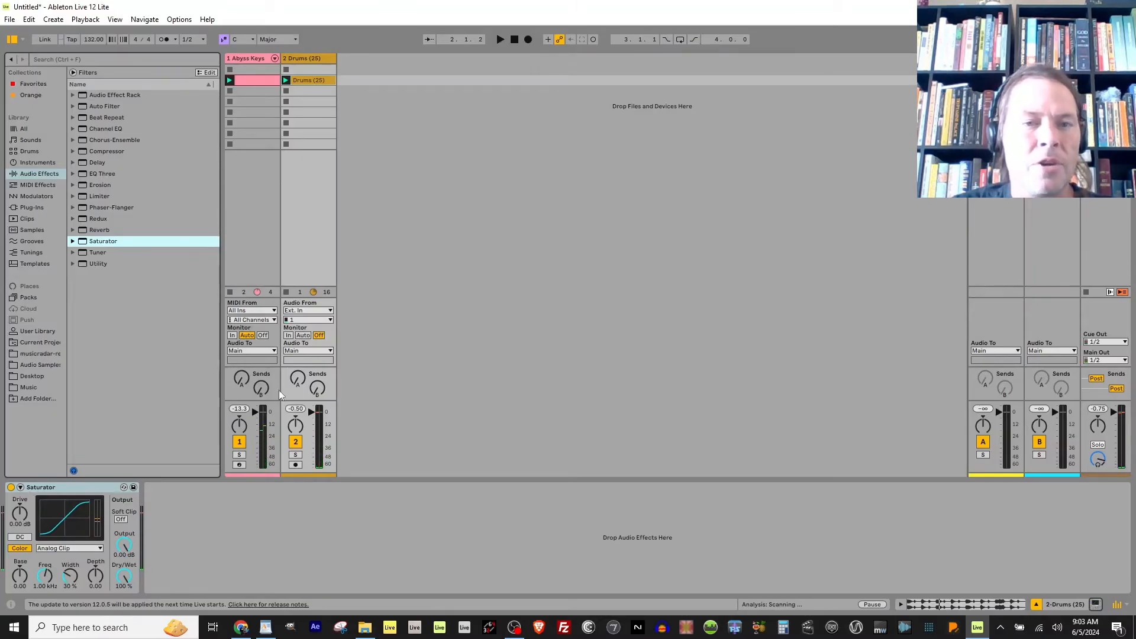
# - With the Abyss Keys clip stopped, play the drum loop, set the Saturator's Drive to about 8.57 dB and turn Soft Clip on
pyautogui.click(230, 134)
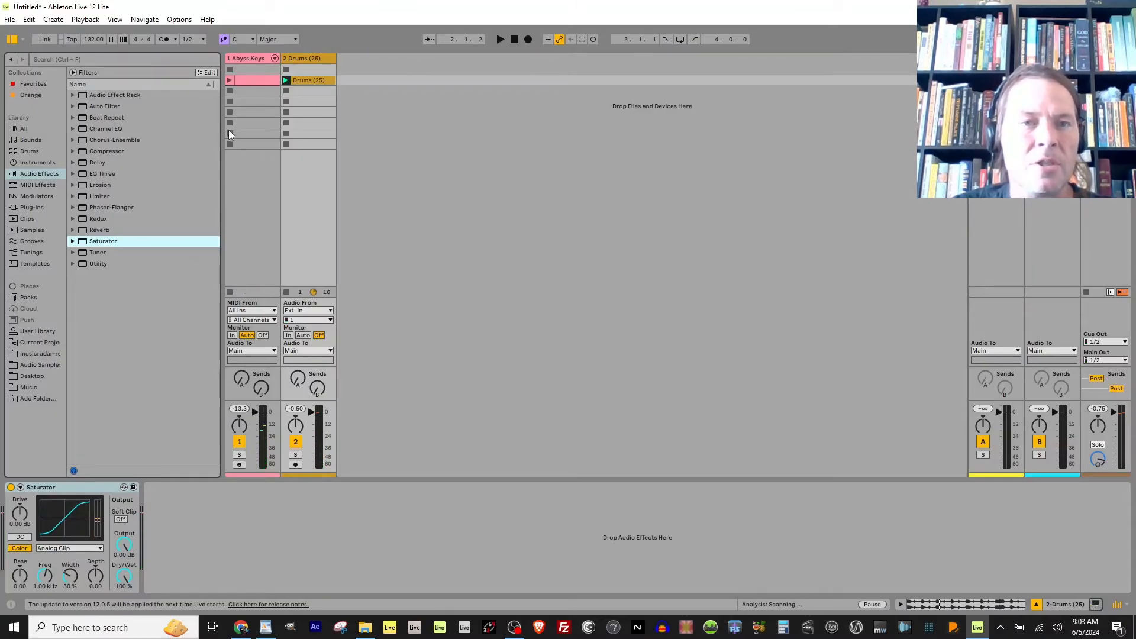
pyautogui.press('space')
pyautogui.moveTo(20, 514)
pyautogui.mouseDown()
pyautogui.moveTo(20, 491)
pyautogui.moveTo(21, 500)
pyautogui.mouseUp()
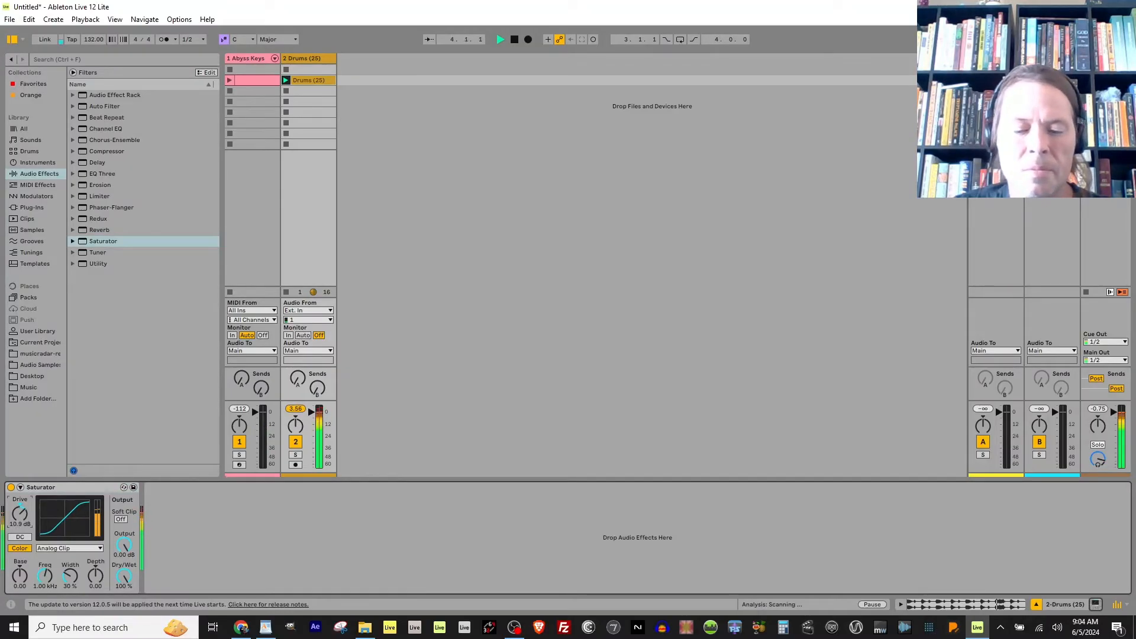
pyautogui.moveTo(20, 514); pyautogui.dragTo(20, 519)
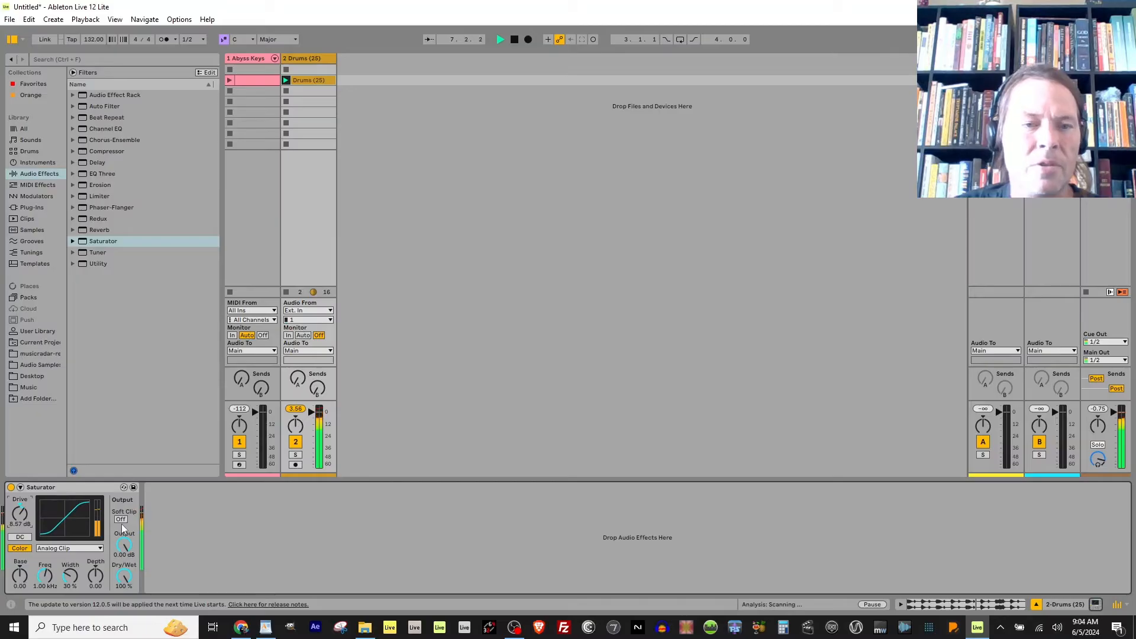
pyautogui.click(121, 519)
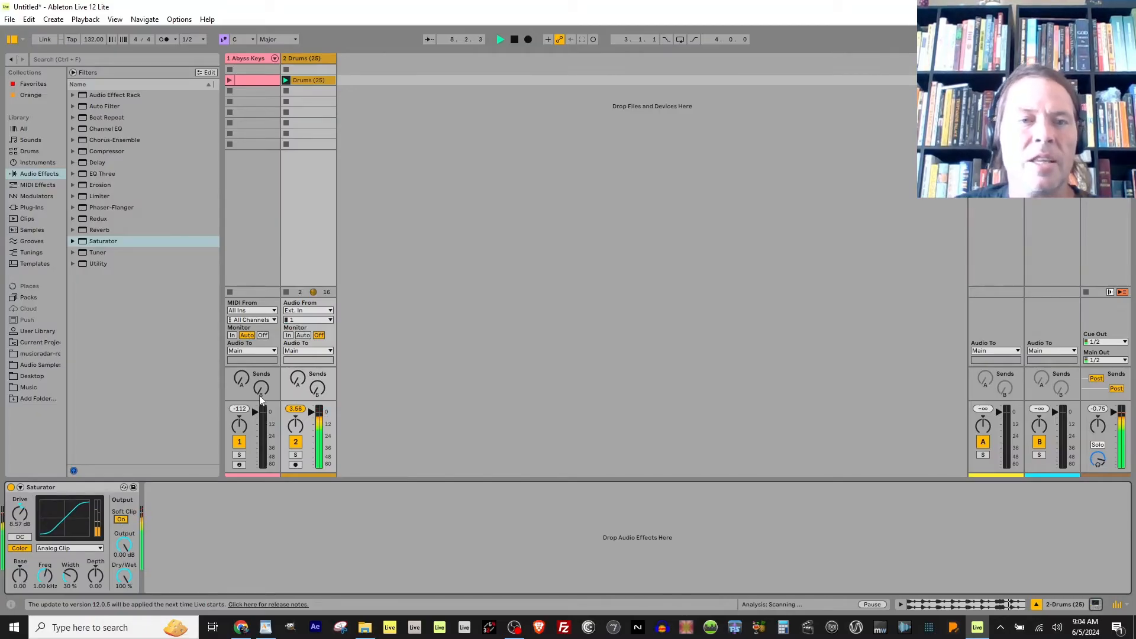
# - Relaunch the Abyss Keys clip, stop the drum clip, and show the Drums (25) track's devices
pyautogui.click(230, 80)
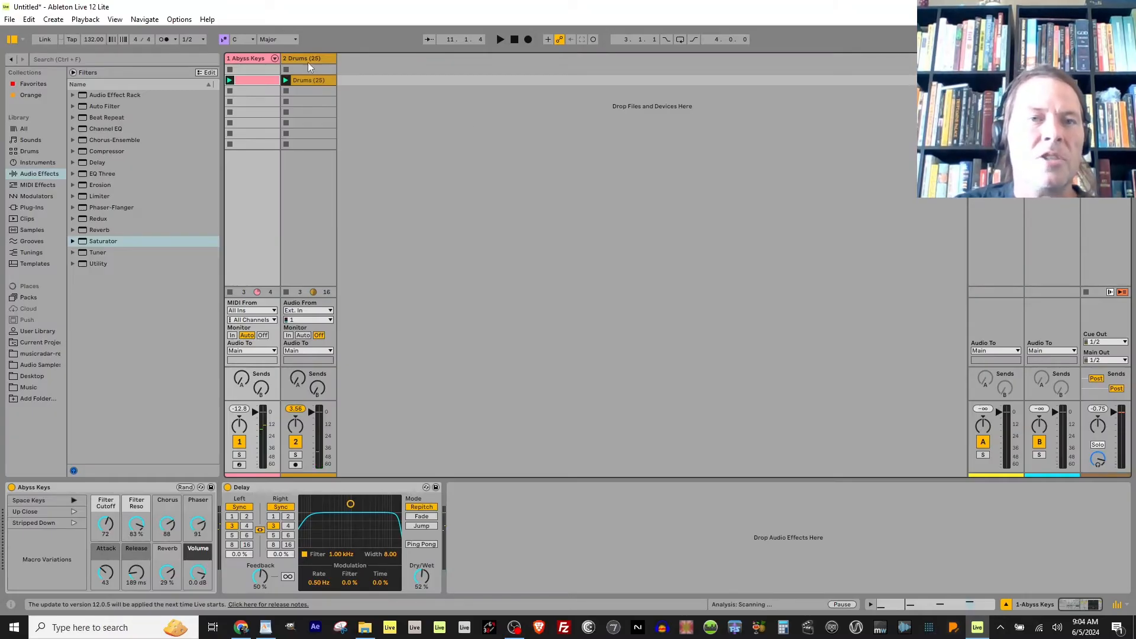
pyautogui.click(287, 69)
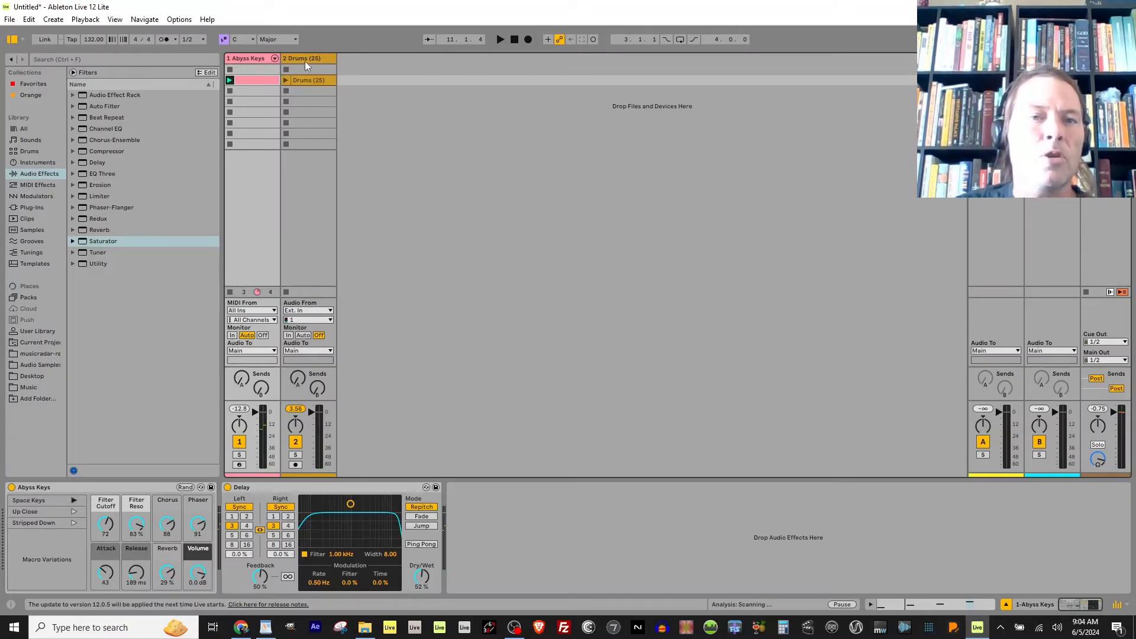
pyautogui.click(303, 58)
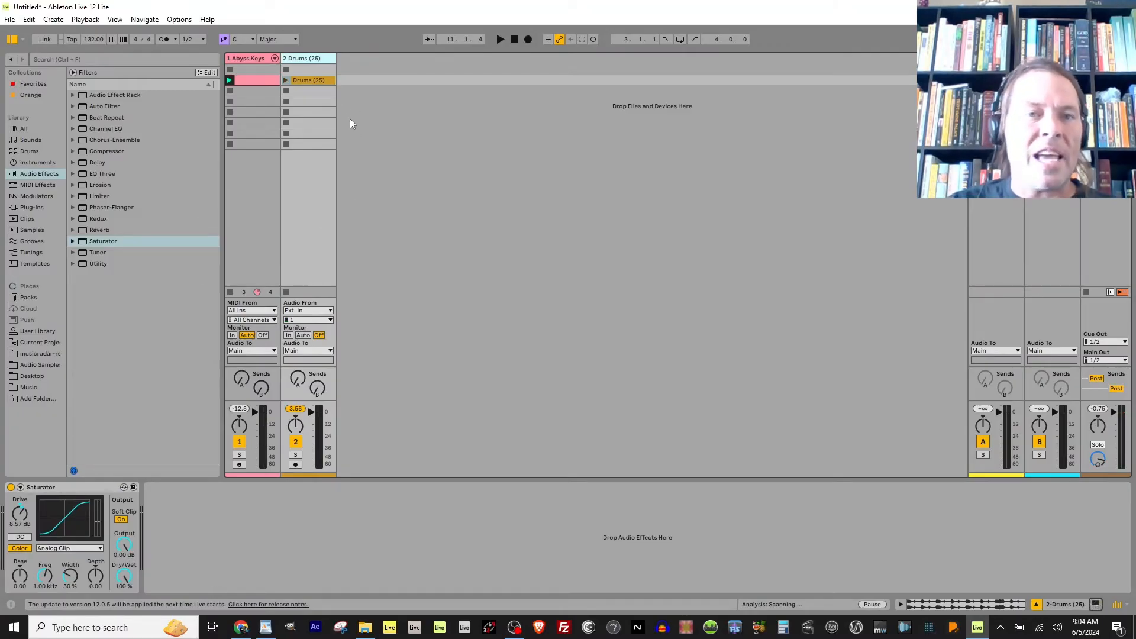
# - Browse the Drums library and audition the 707, 808 and 909 Core Kits and the Acuff Kit
pyautogui.click(37, 162)
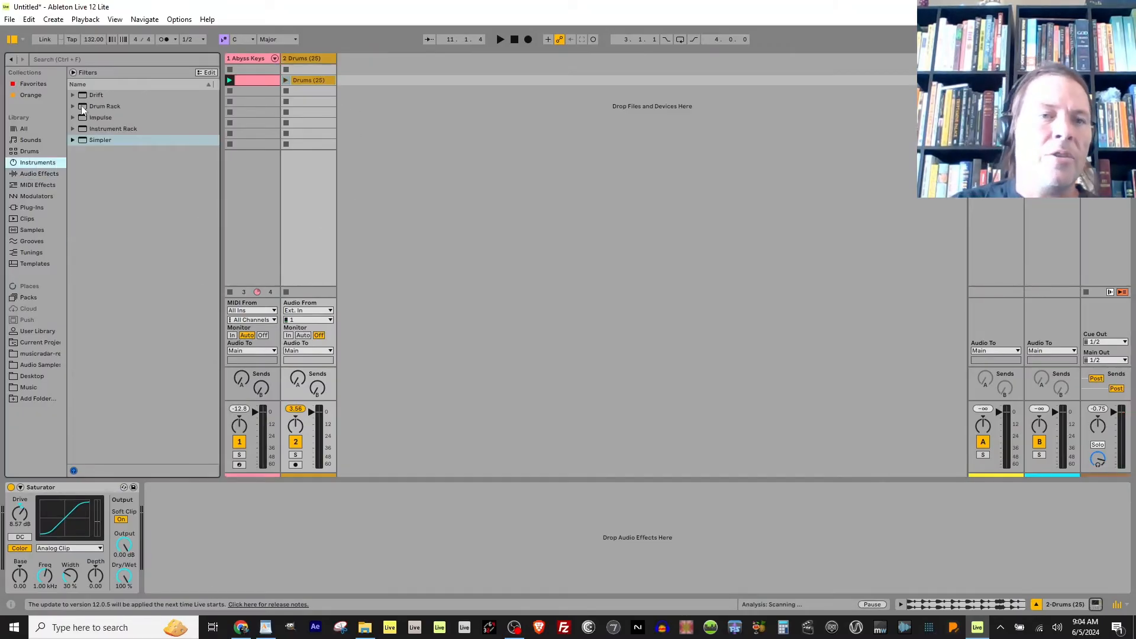
pyautogui.click(31, 151)
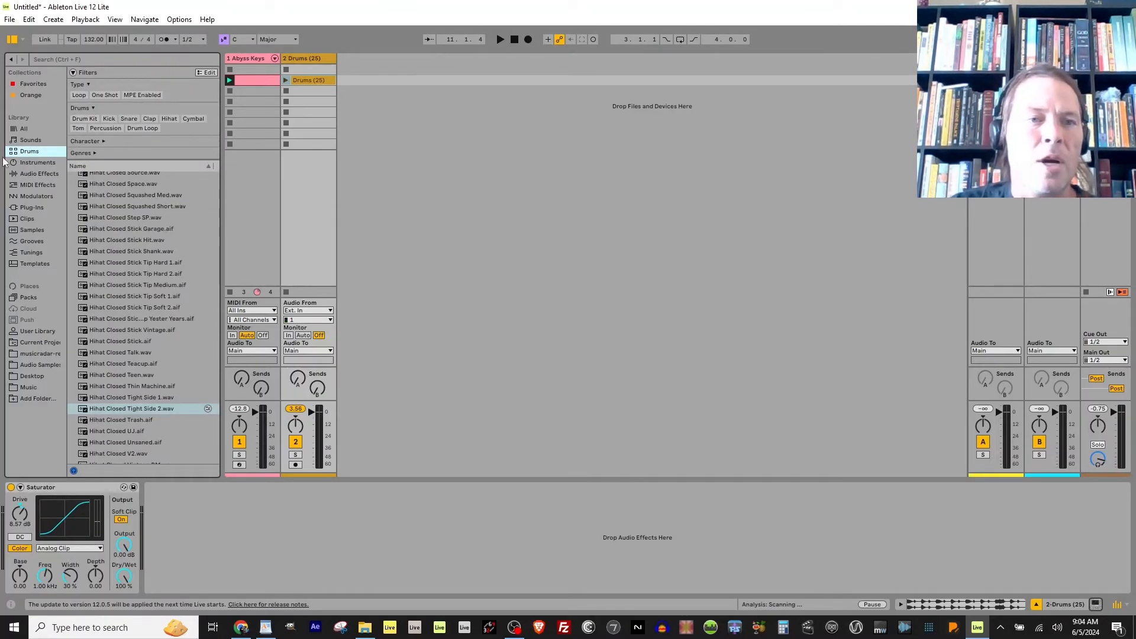
pyautogui.scroll(-2, 159, 269)
pyautogui.scroll(-3, 160, 272)
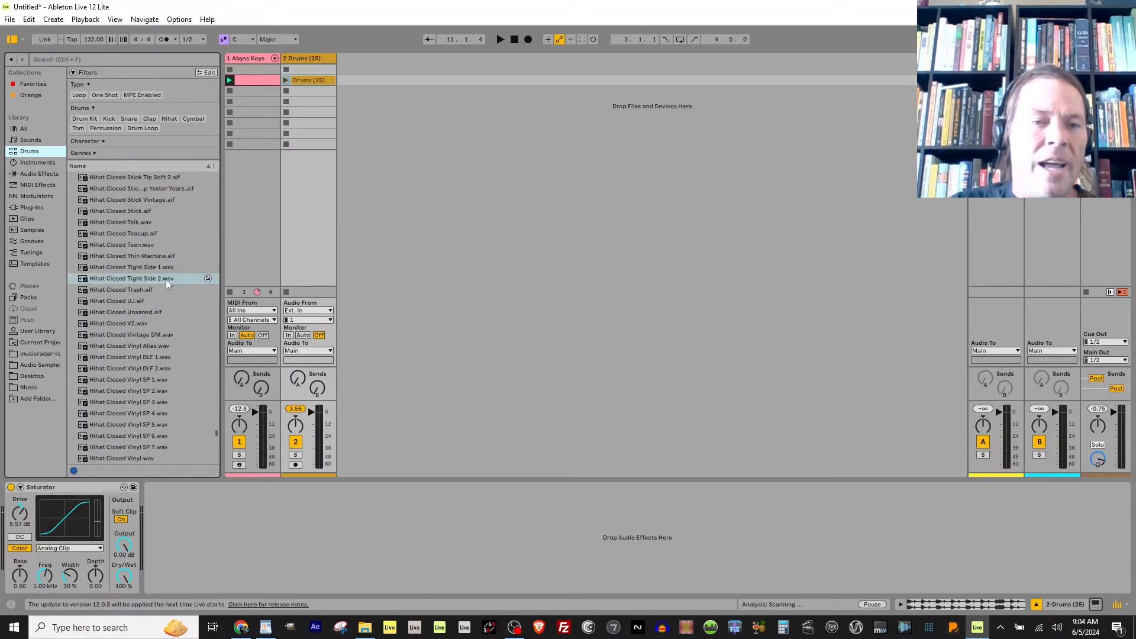
pyautogui.scroll(2, 177, 331)
pyautogui.moveTo(218, 428); pyautogui.dragTo(218, 167)
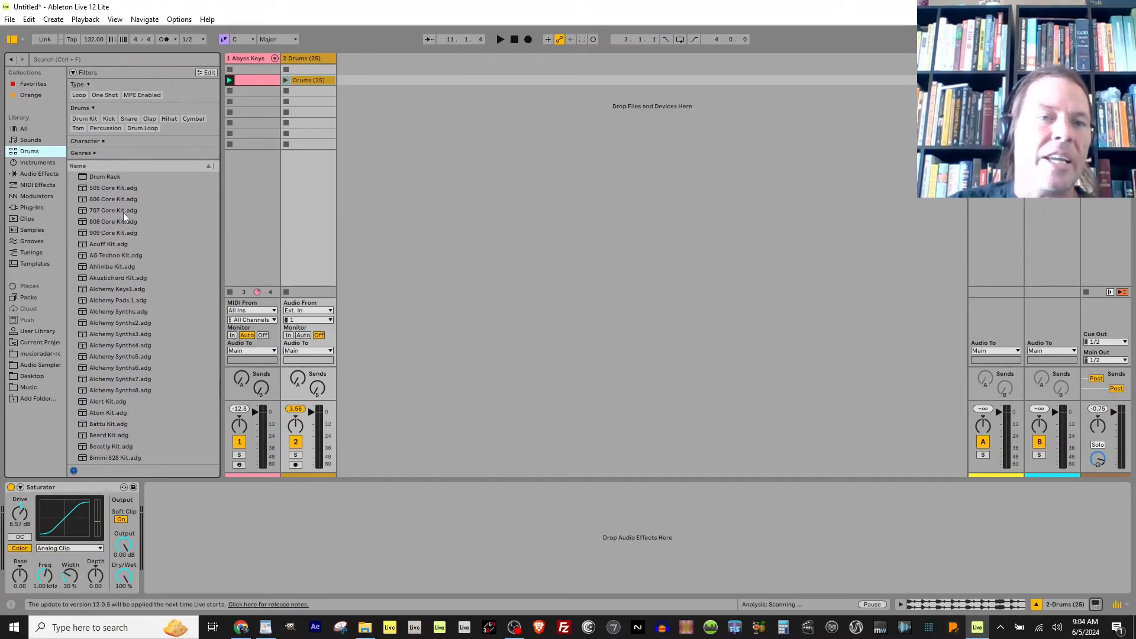
pyautogui.click(98, 212)
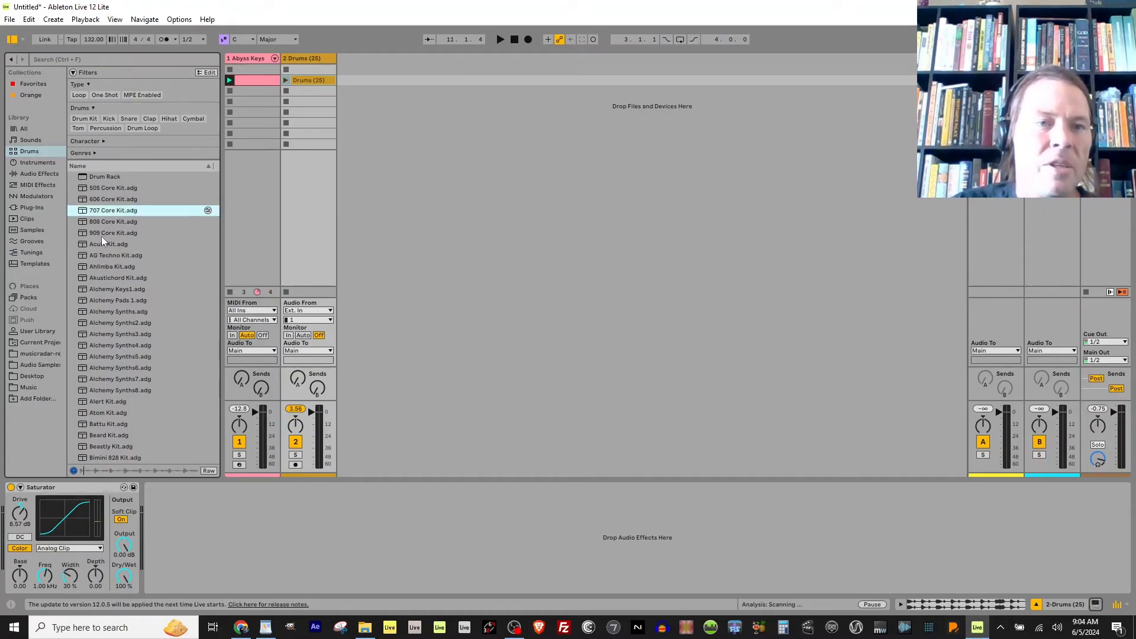
pyautogui.click(100, 222)
pyautogui.click(105, 233)
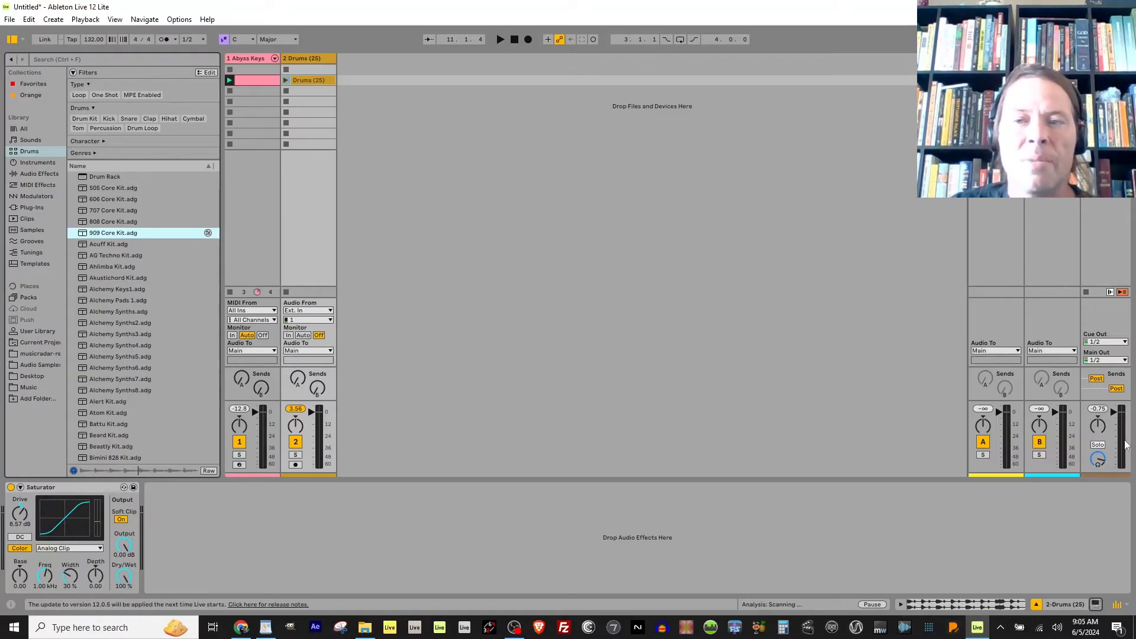
pyautogui.click(83, 245)
# - Audition the Ahlimba Kit, load it on a new MIDI track, and select its Bass Pluck B1 pad
pyautogui.click(84, 268)
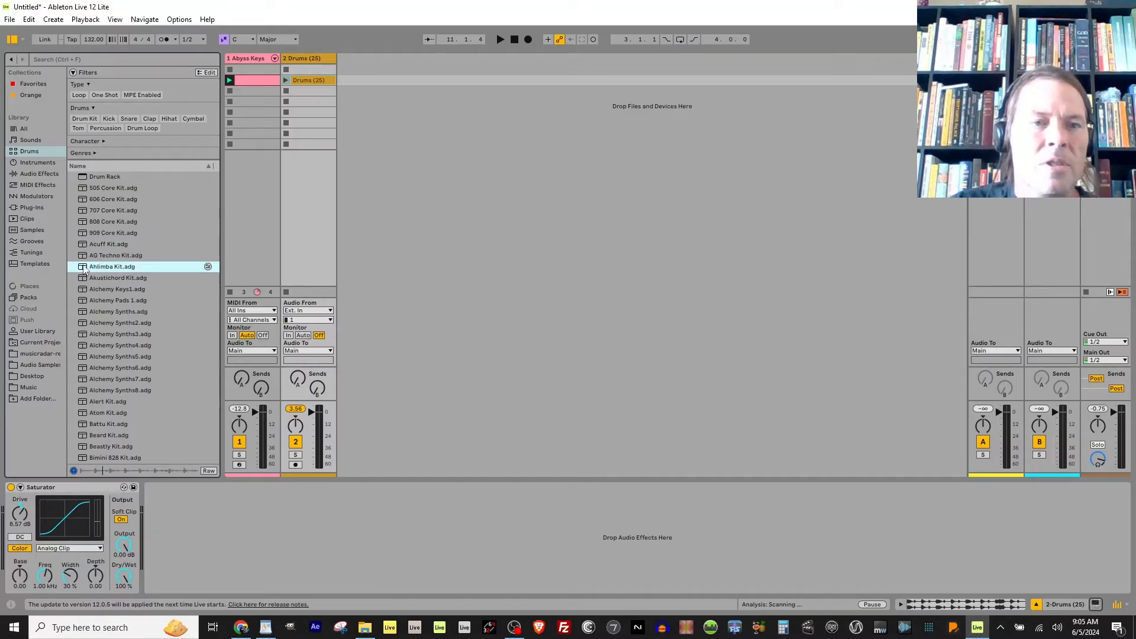
pyautogui.moveTo(98, 262); pyautogui.dragTo(355, 172)
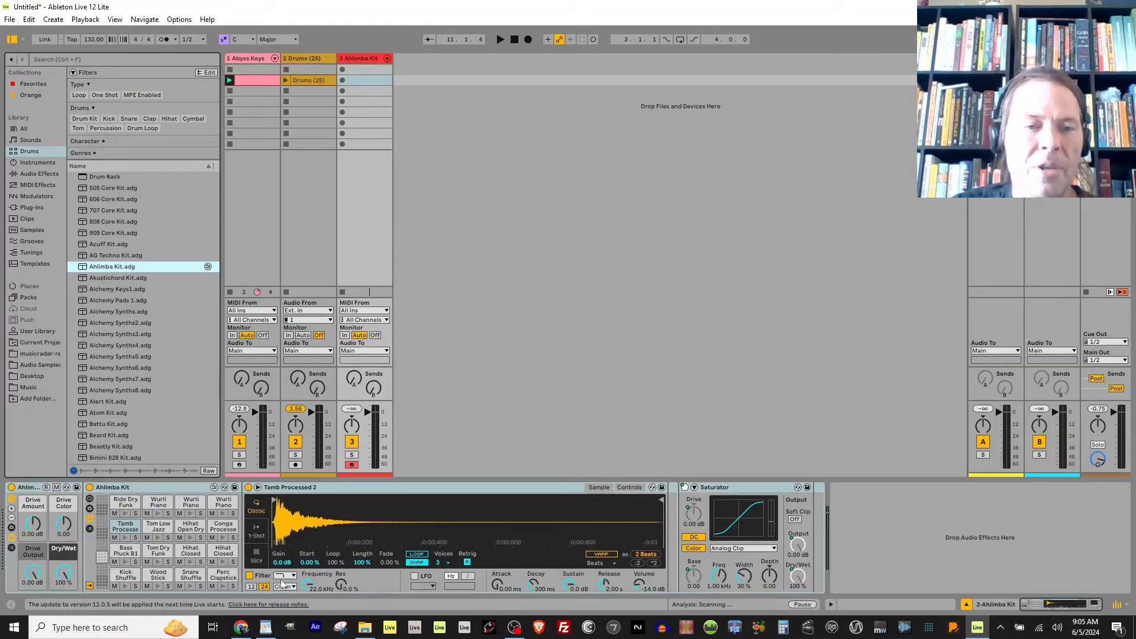
pyautogui.click(125, 562)
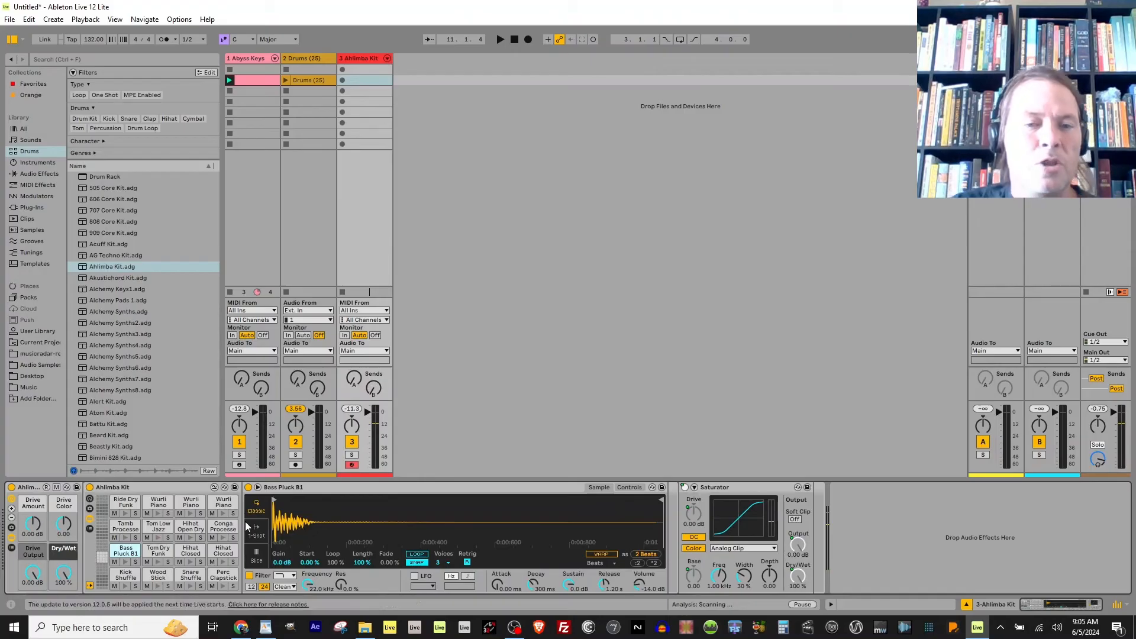
# - View the Drums (25) clip's waveform and return to the Ahlimba Kit track's devices
pyautogui.doubleClick(308, 80)
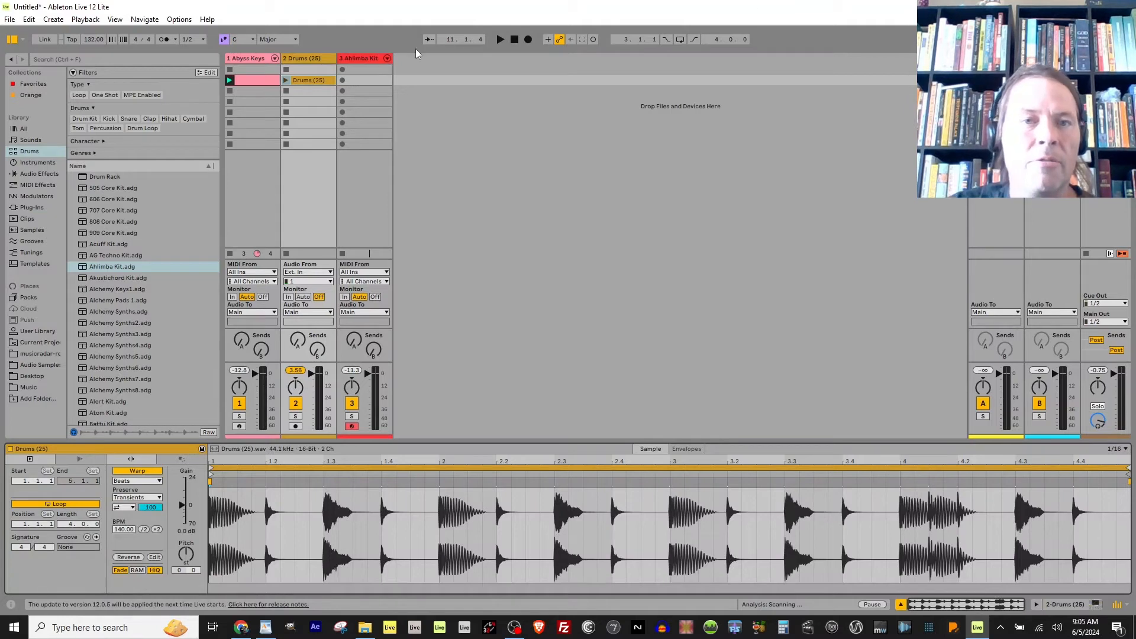
pyautogui.click(371, 58)
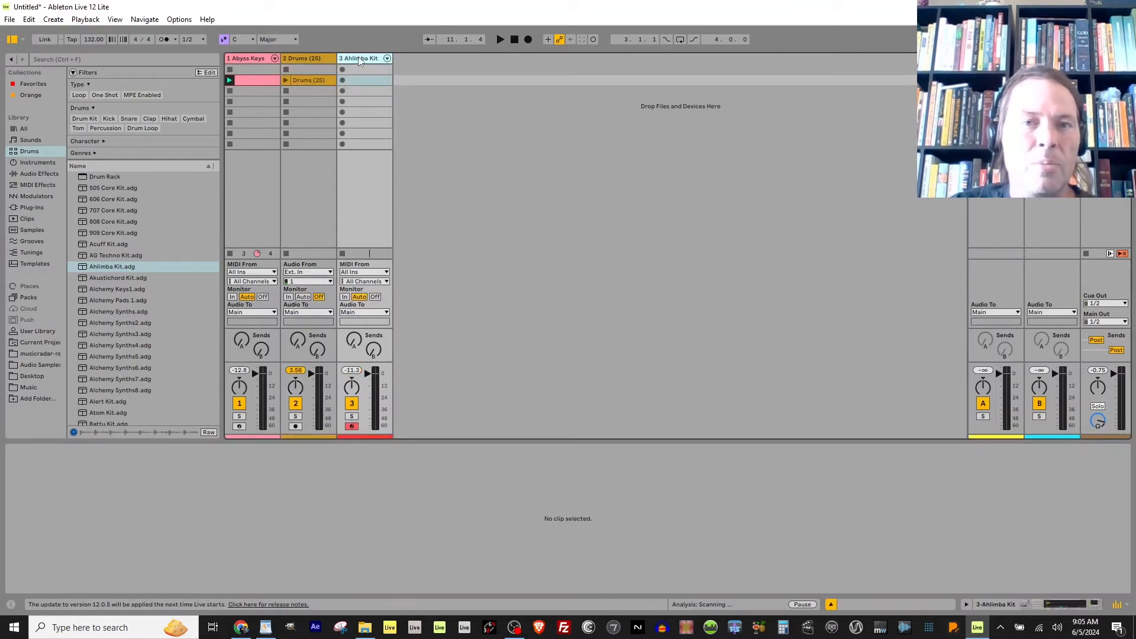
pyautogui.click(359, 59)
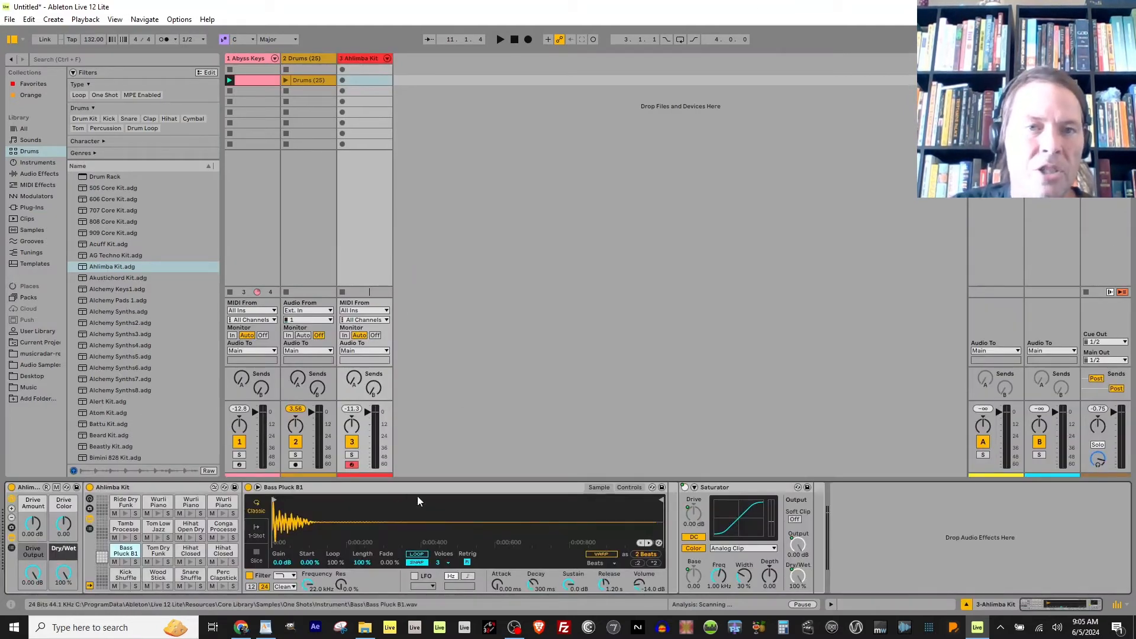
# - Create an empty MIDI clip in the Ahlimba Kit track's second slot and enlarge its note editor to show all drum rows
pyautogui.doubleClick(351, 82)
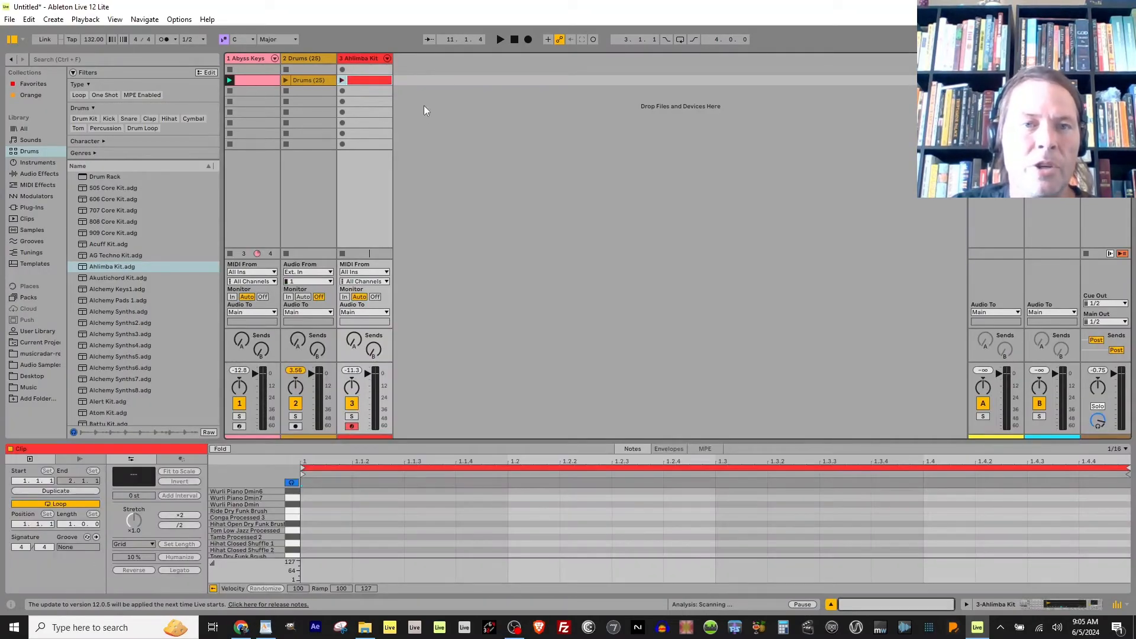
pyautogui.moveTo(378, 441); pyautogui.dragTo(378, 187)
# - Audition the kit's sounds in the note editor, from Kick Shuffle up to Tom Low Jazz Processed
pyautogui.click(291, 450)
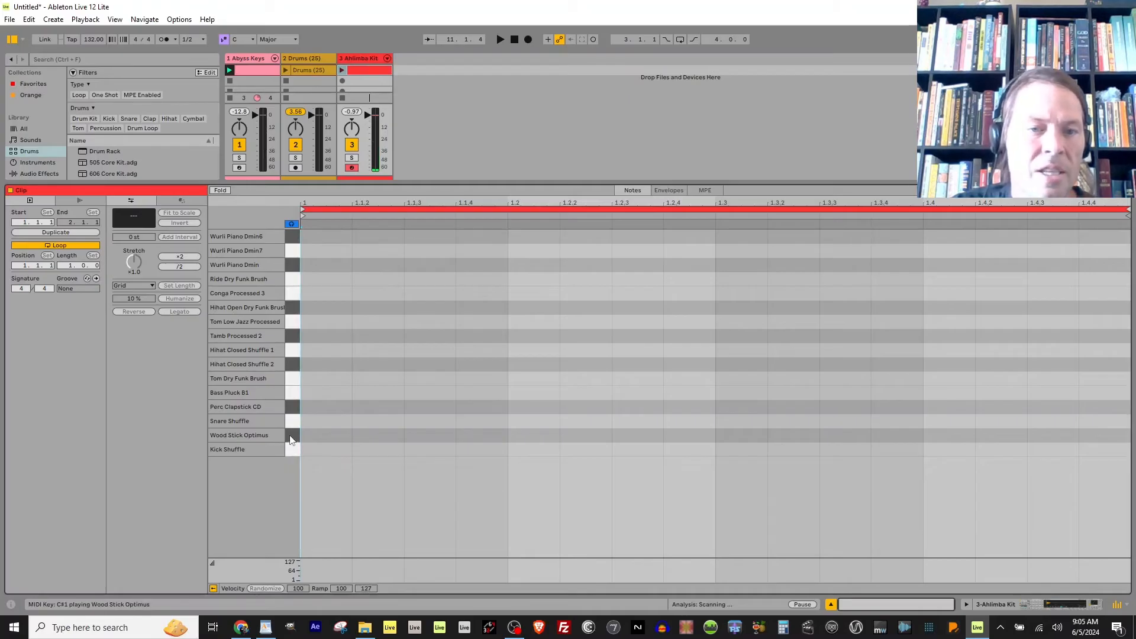
pyautogui.click(290, 440)
pyautogui.click(295, 410)
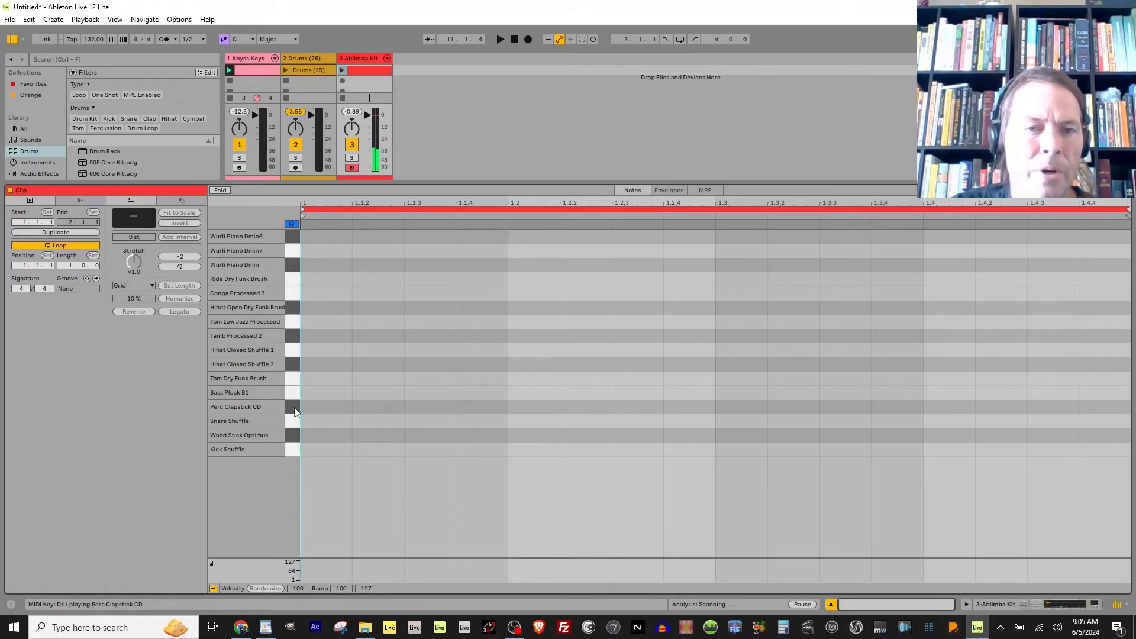
pyautogui.click(293, 397)
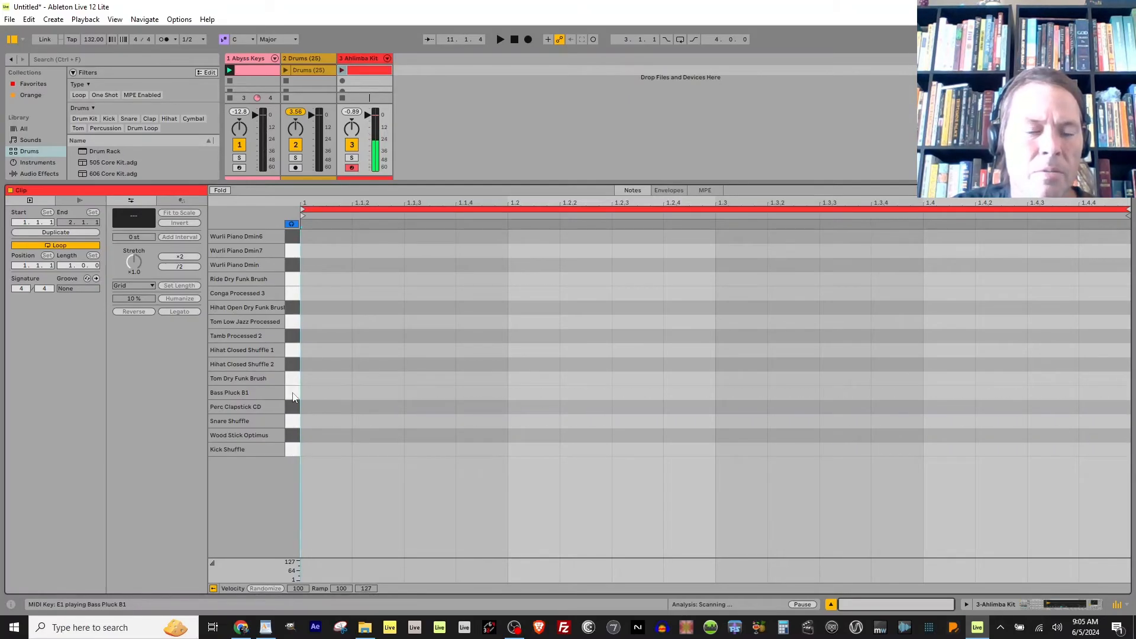
pyautogui.click(292, 393)
pyautogui.click(296, 370)
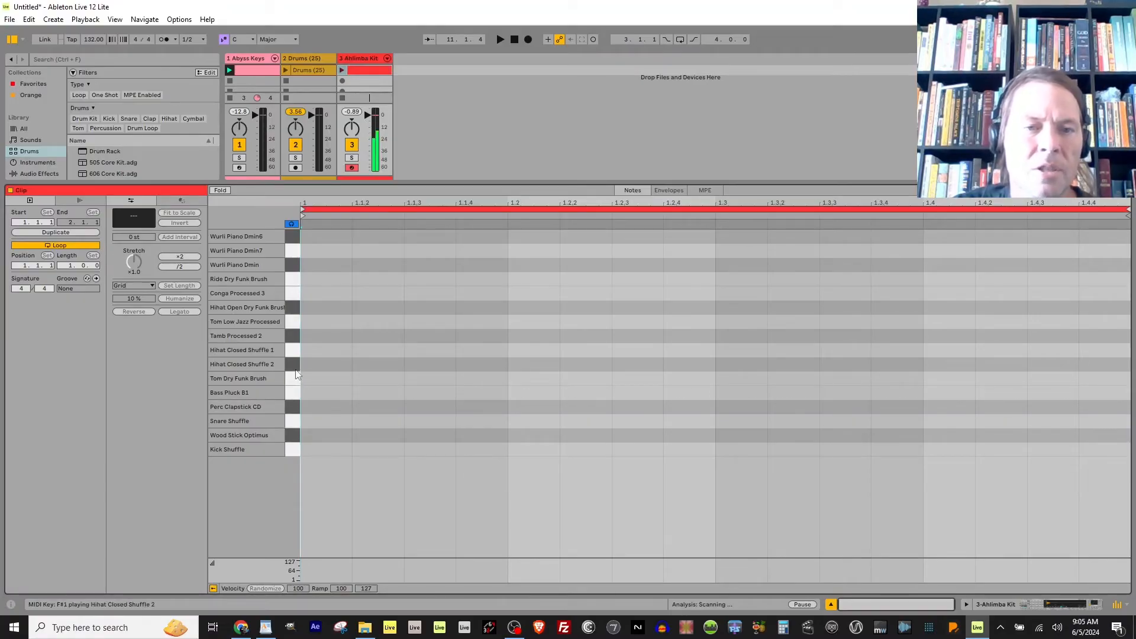
pyautogui.click(295, 352)
pyautogui.click(295, 337)
pyautogui.click(293, 323)
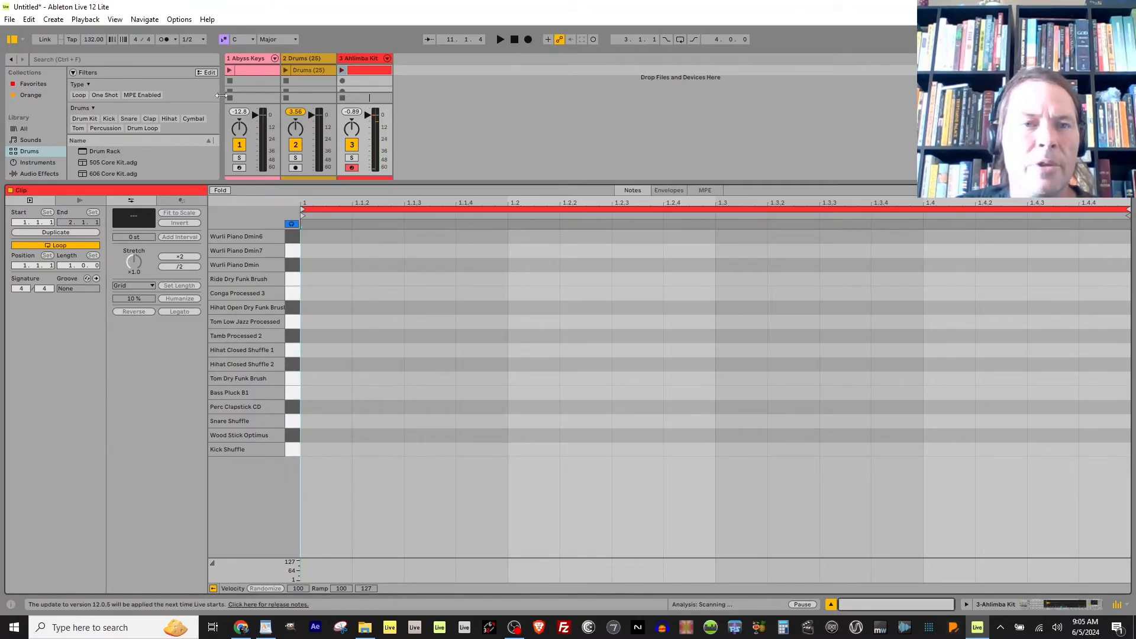
# - Launch the Ahlimba Kit clip and add a Kick Shuffle note at 1.1 and a Snare Shuffle note at 1.3
pyautogui.click(342, 71)
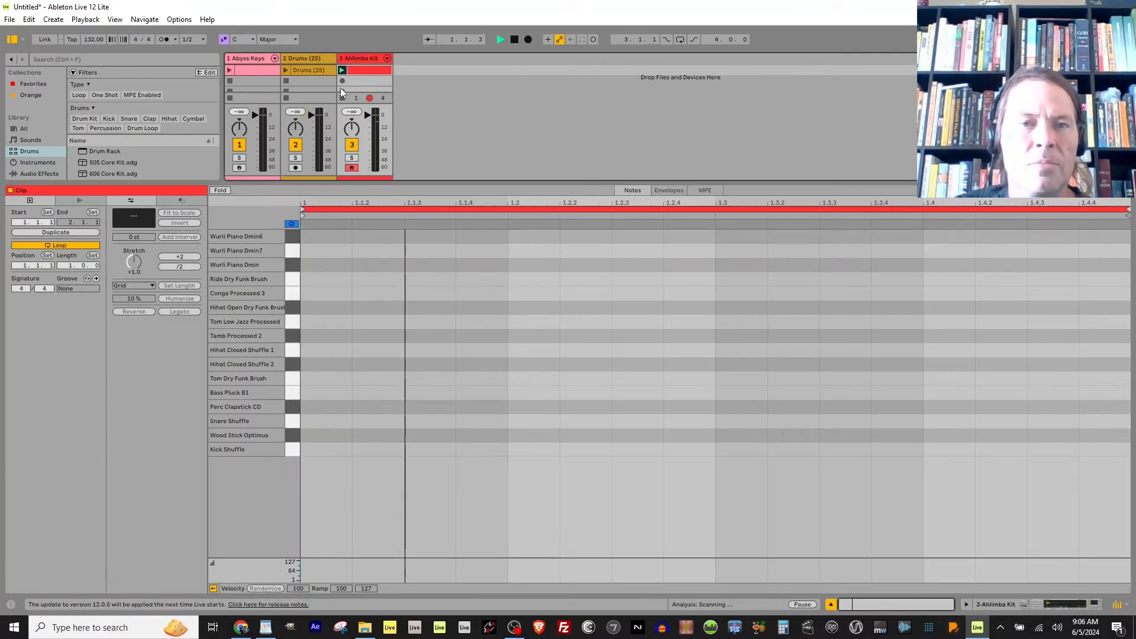
pyautogui.doubleClick(310, 450)
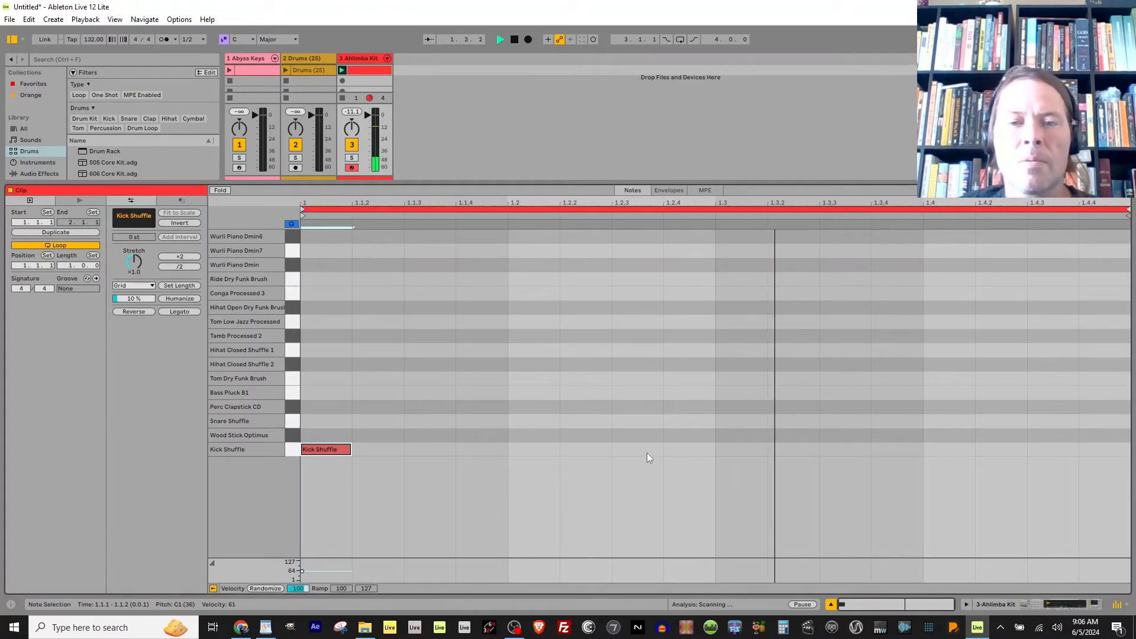
pyautogui.doubleClick(725, 421)
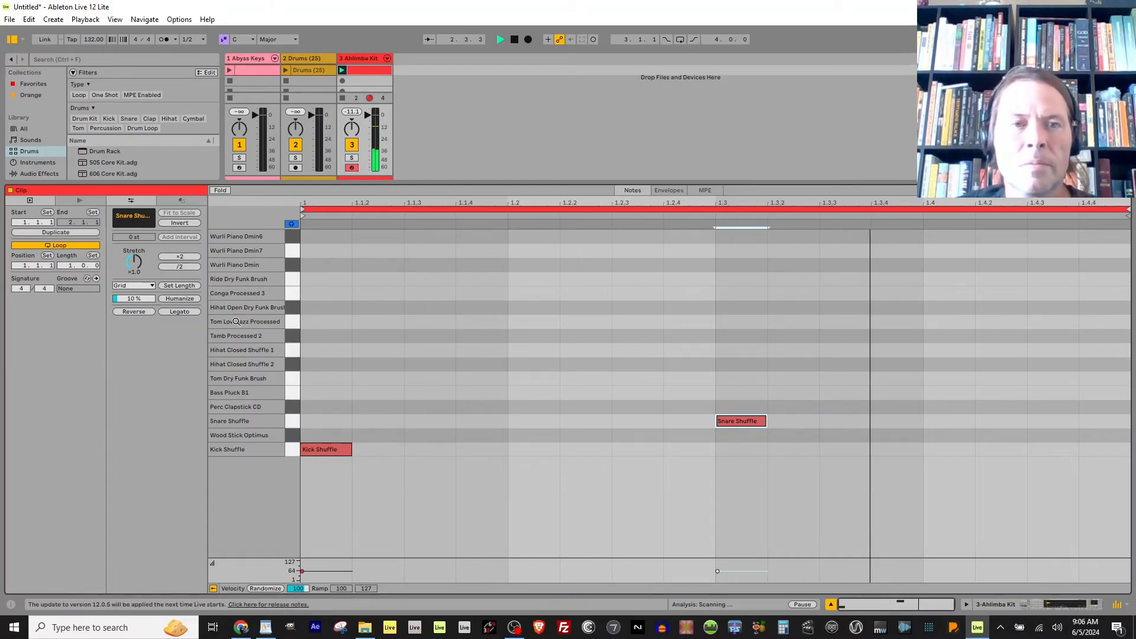
pyautogui.press('space')
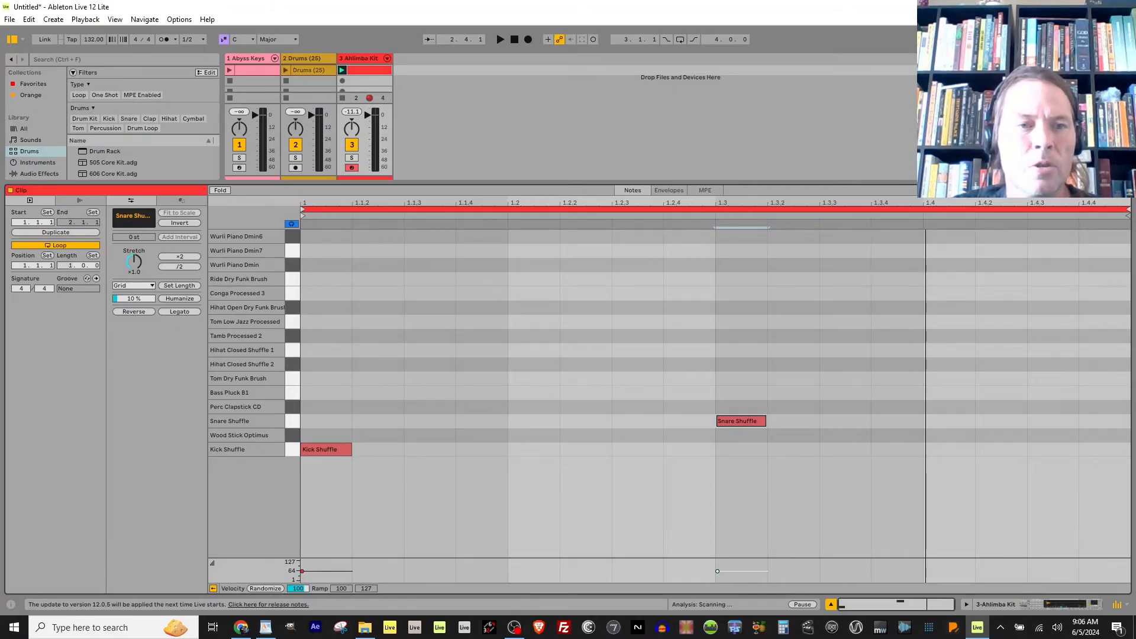
# - Set the clip's loop length to 2 bars and add a Kick Shuffle note at 2.1 and a Snare Shuffle note at 2.3
pyautogui.moveTo(63, 266); pyautogui.dragTo(62, 258)
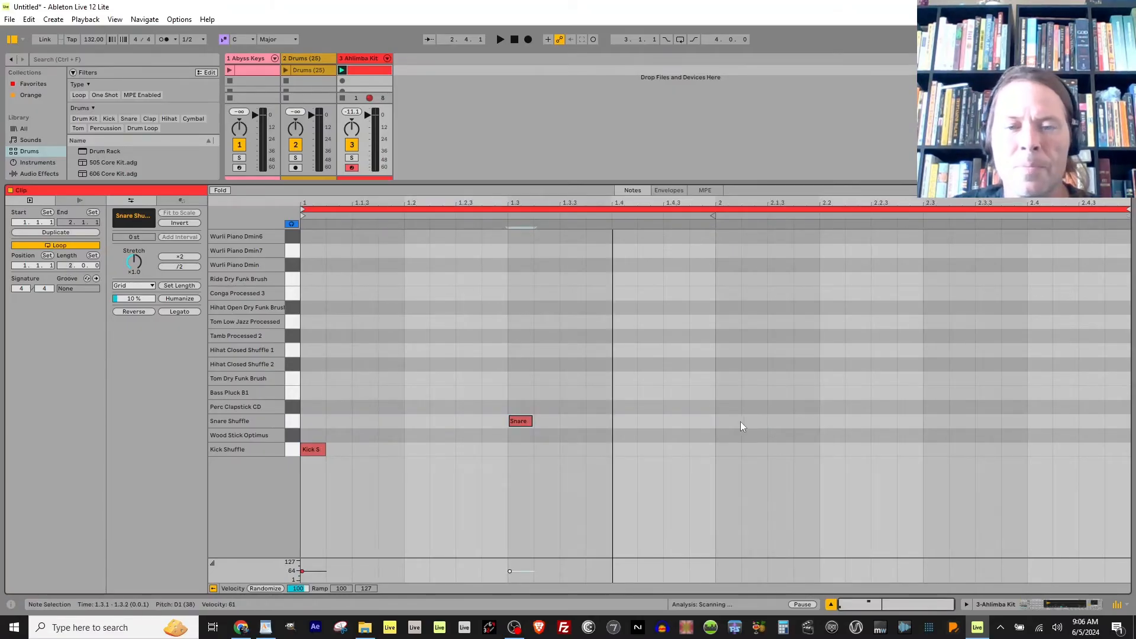
pyautogui.doubleClick(730, 436)
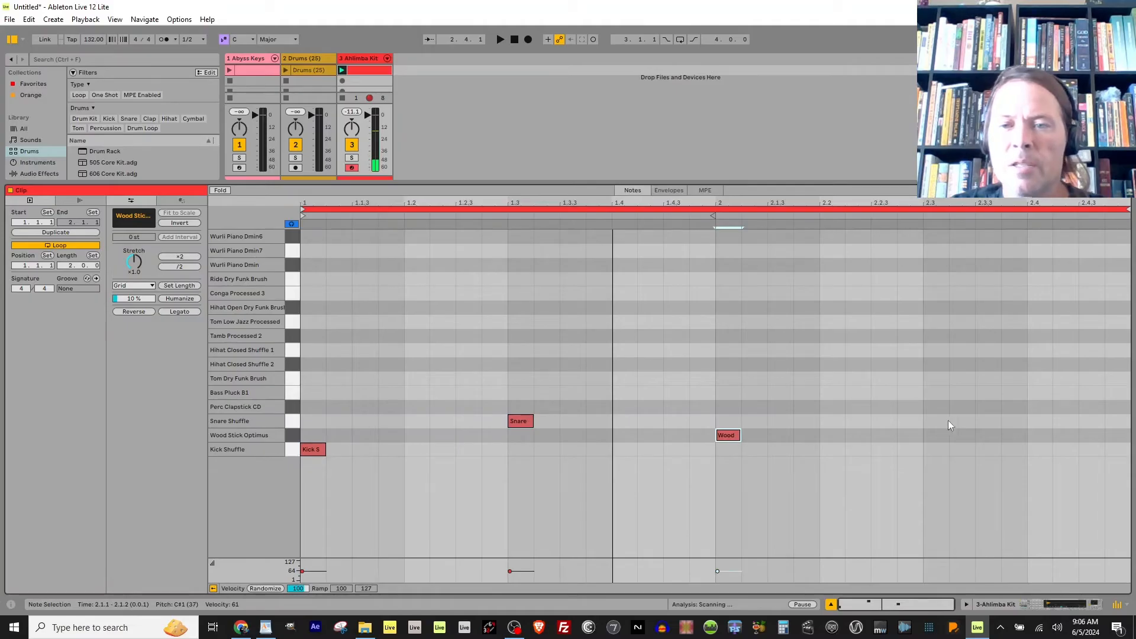
pyautogui.doubleClick(934, 421)
pyautogui.click(722, 435)
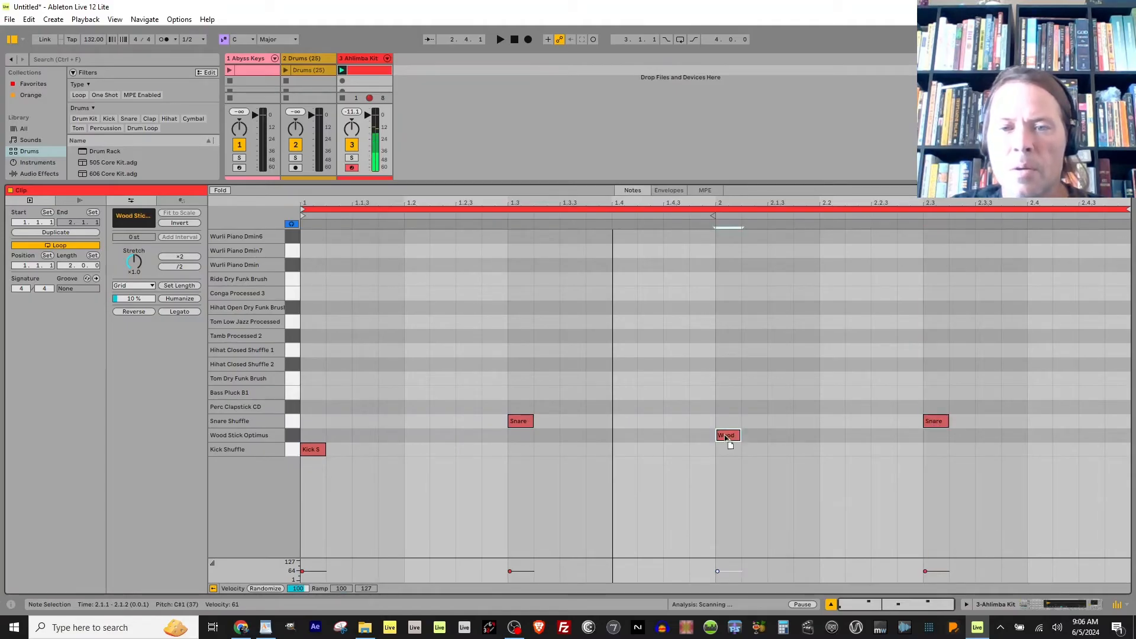
pyautogui.press('Down')
pyautogui.press('space')
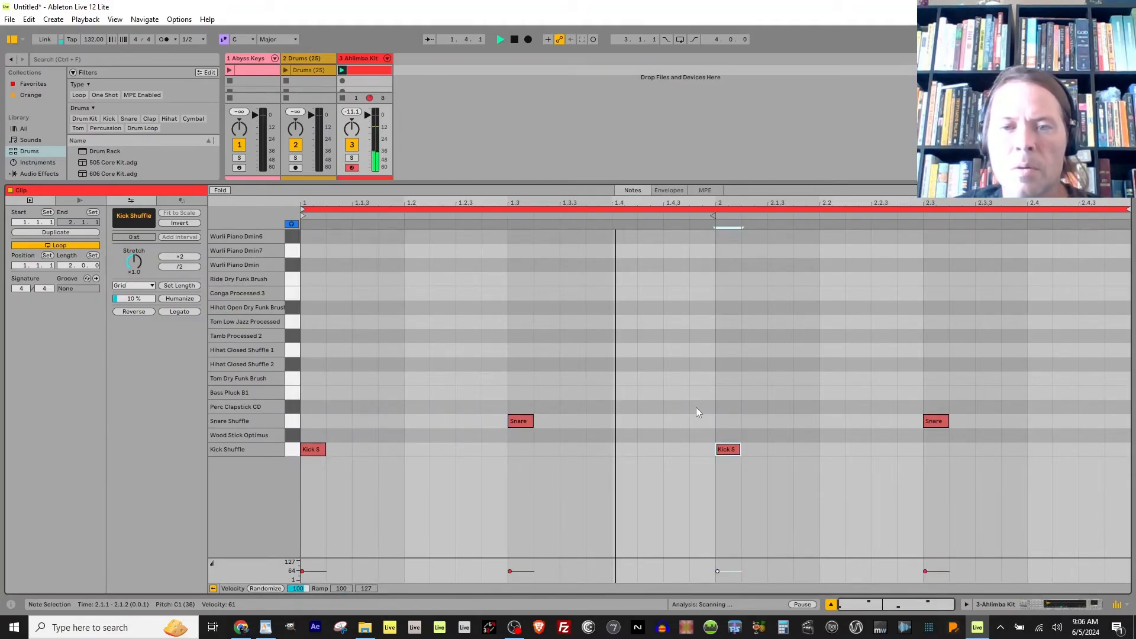
pyautogui.press('space')
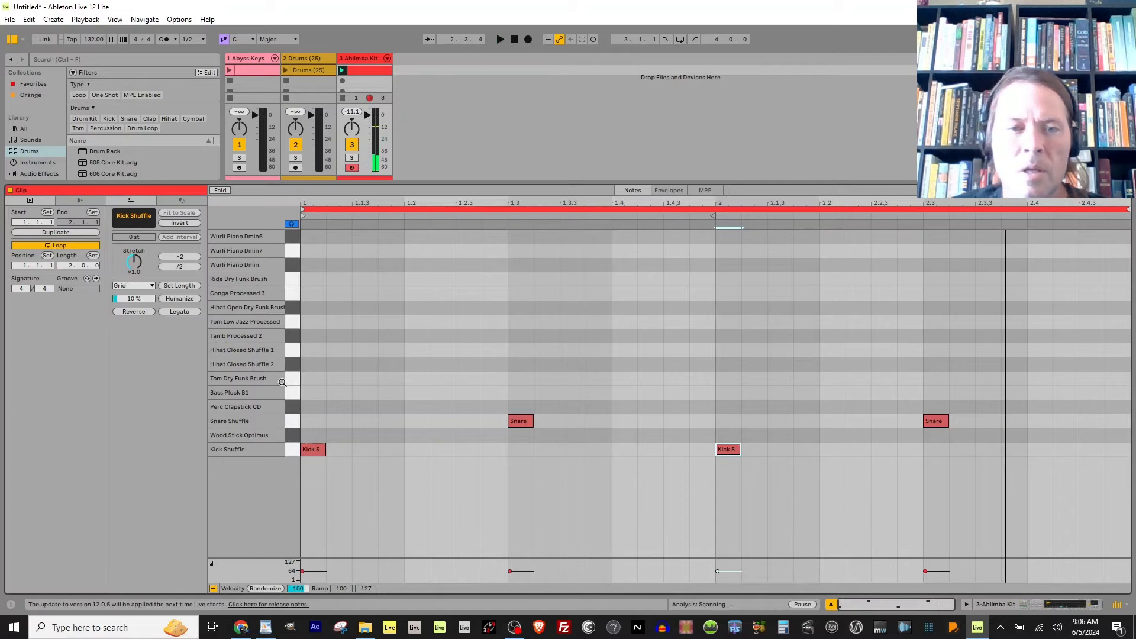
# - Add a Hihat Closed Shuffle 2 note at 1.1.2 and box-select notes, leaving only this hi-hat selected
pyautogui.click(329, 364)
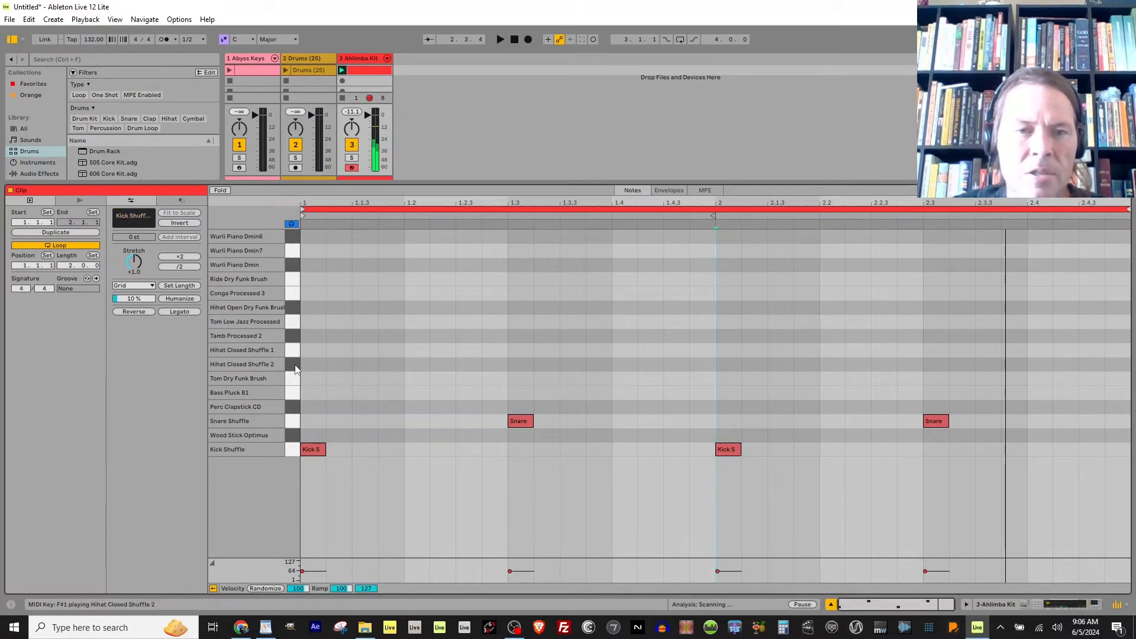
pyautogui.doubleClick(335, 363)
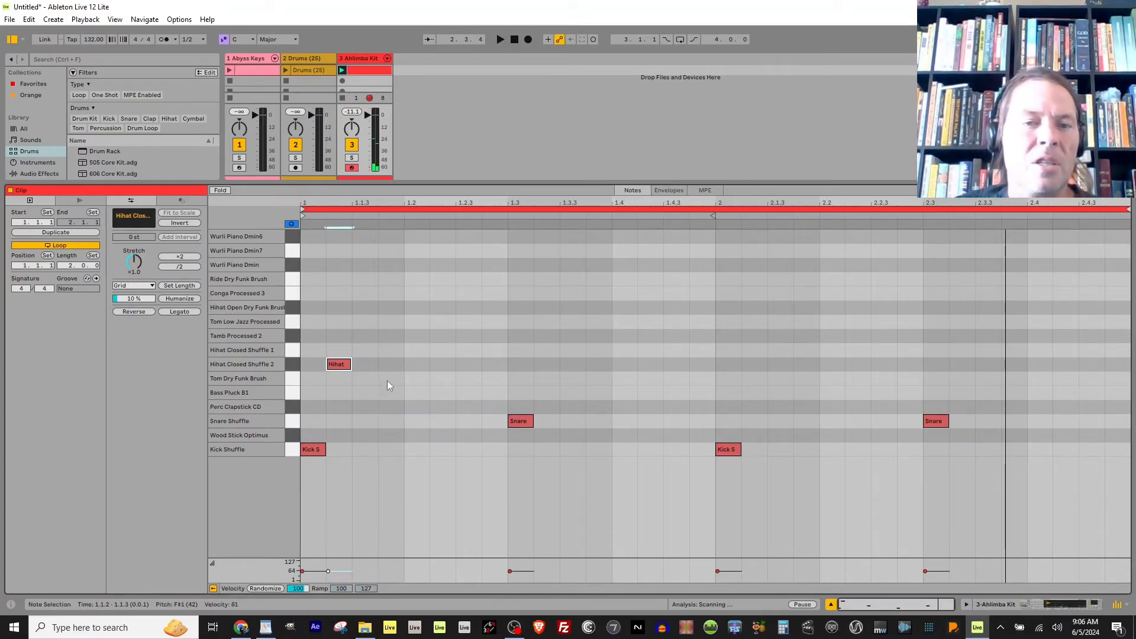
pyautogui.moveTo(366, 396); pyautogui.dragTo(329, 348)
pyautogui.moveTo(543, 403); pyautogui.dragTo(970, 458)
pyautogui.moveTo(984, 347); pyautogui.dragTo(294, 467)
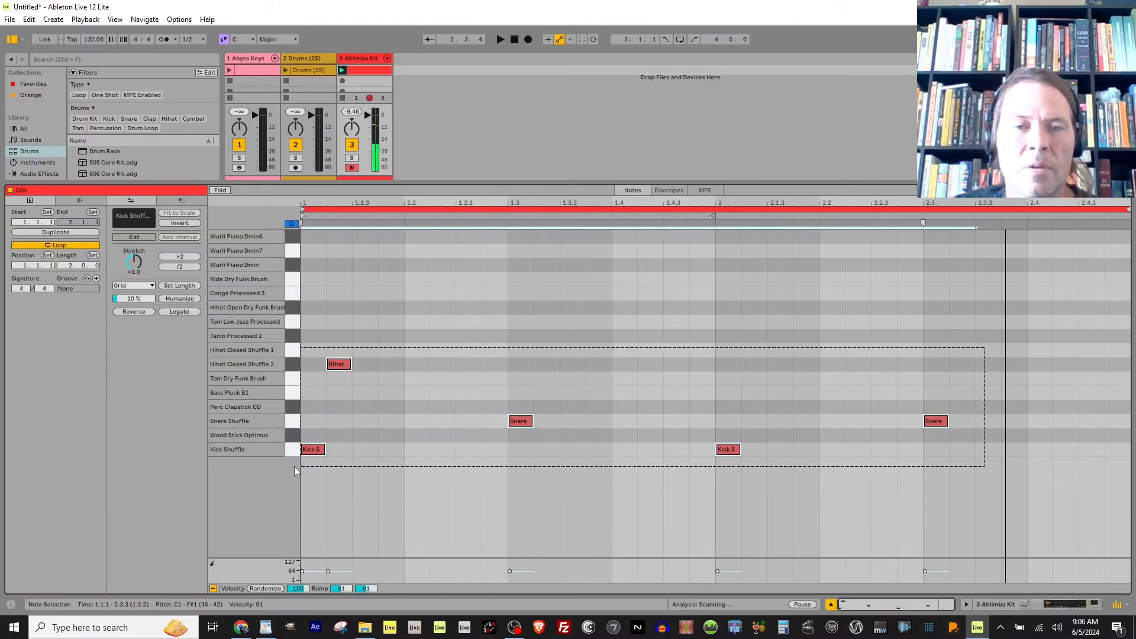
pyautogui.moveTo(336, 327); pyautogui.dragTo(343, 371)
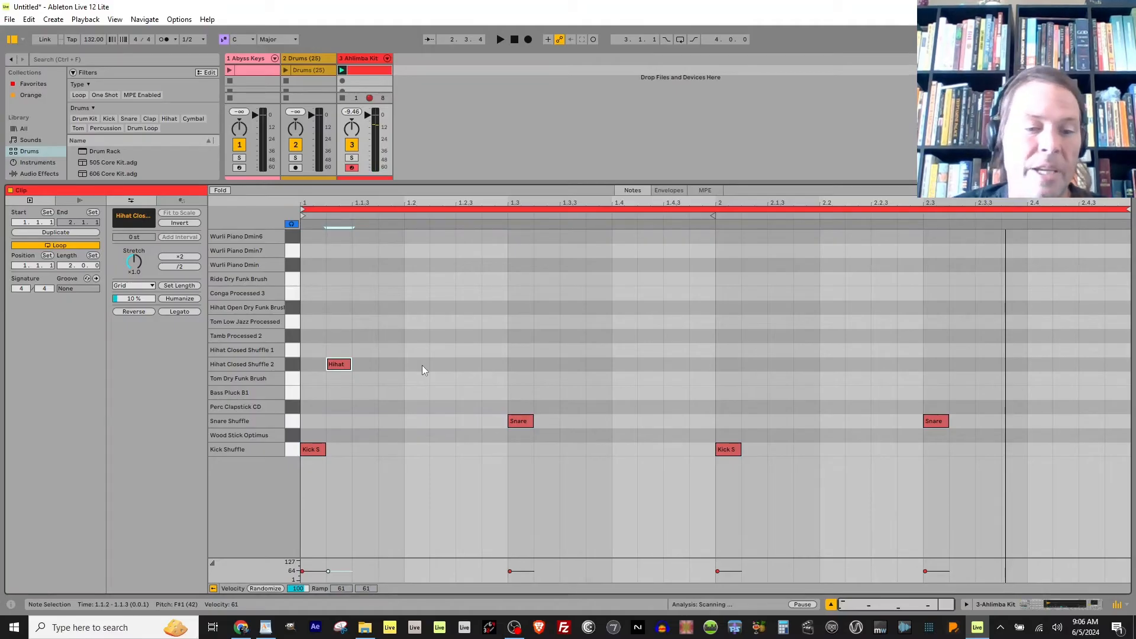
# - Duplicate the selected hi-hat note twice in a row and play the beat briefly
pyautogui.hotkey('ctrl', 'd')
pyautogui.hotkey('ctrl', 'd')
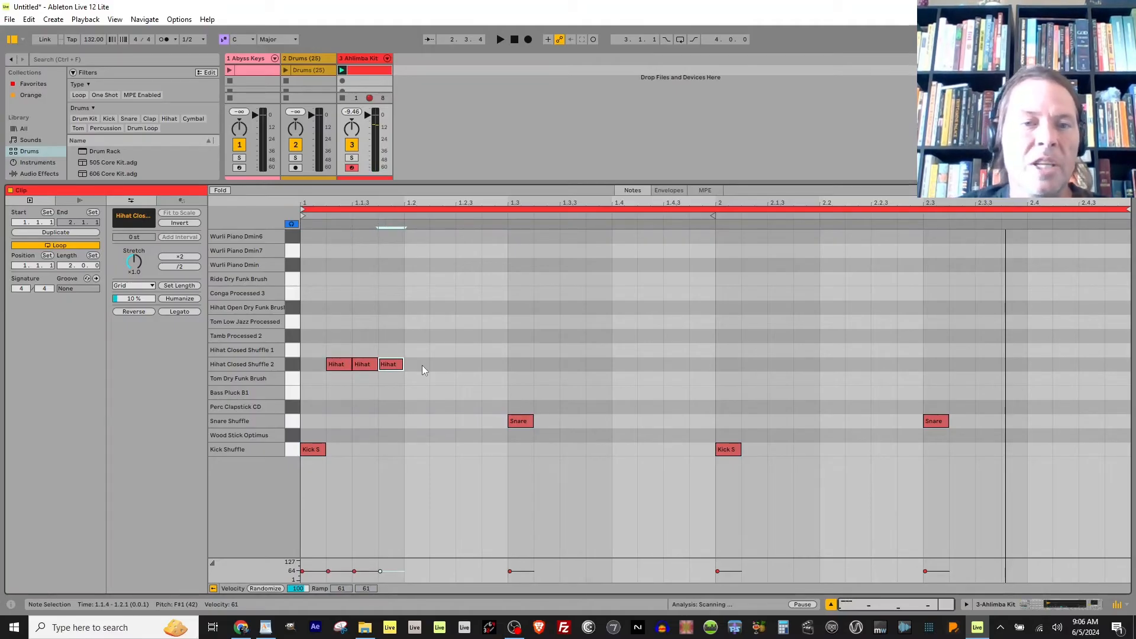
pyautogui.press('space')
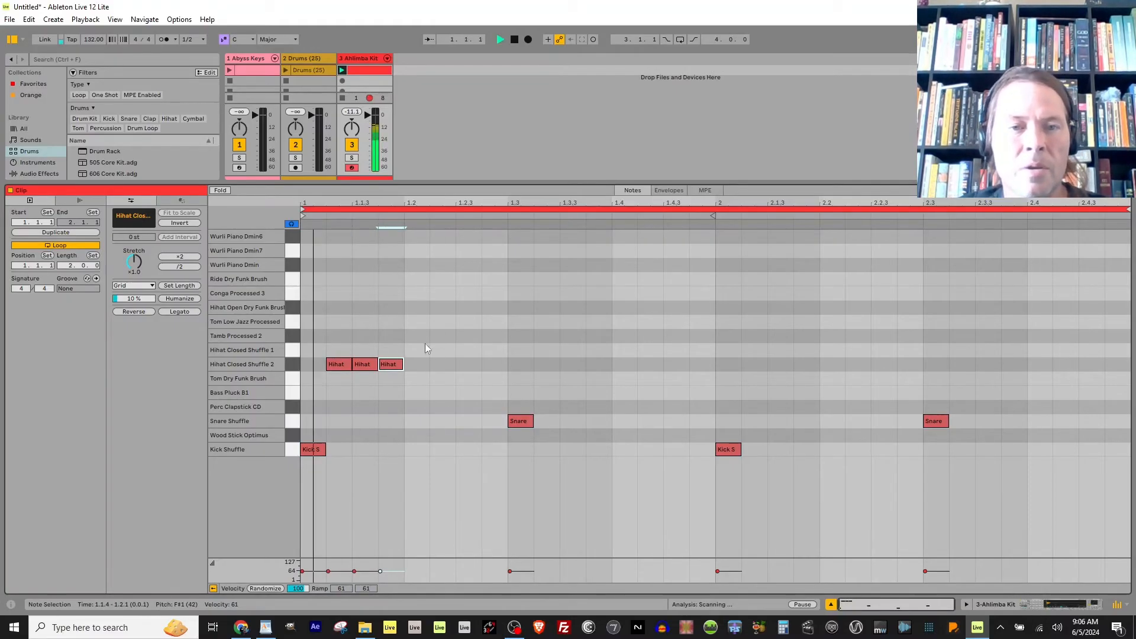
pyautogui.press('space')
pyautogui.doubleClick(447, 367)
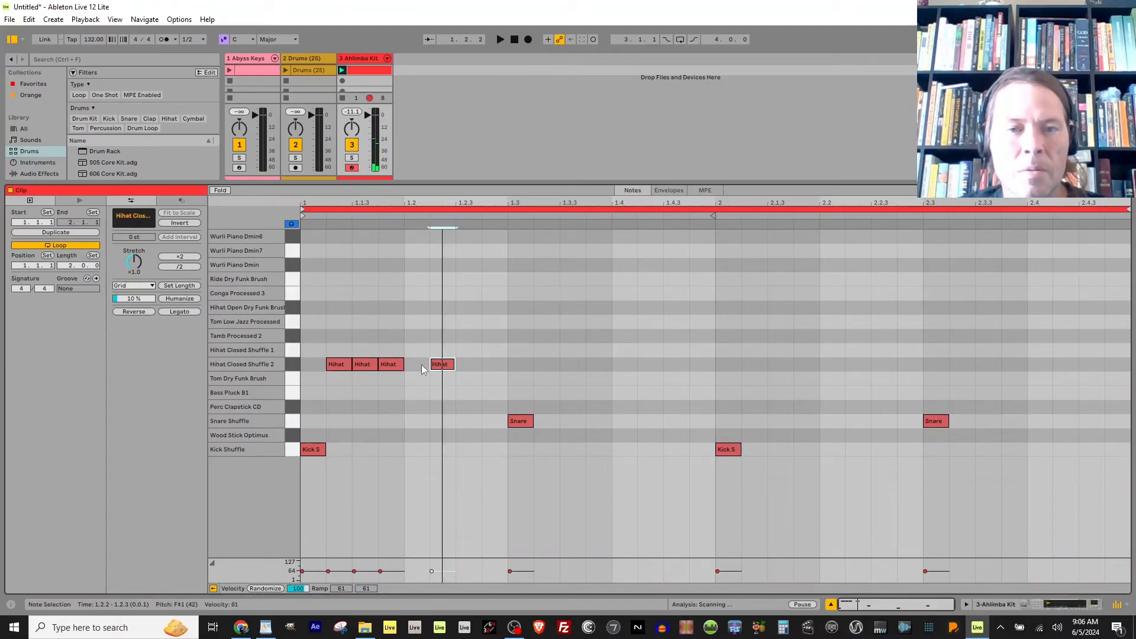
pyautogui.moveTo(442, 365); pyautogui.dragTo(424, 364)
pyautogui.press('Right')
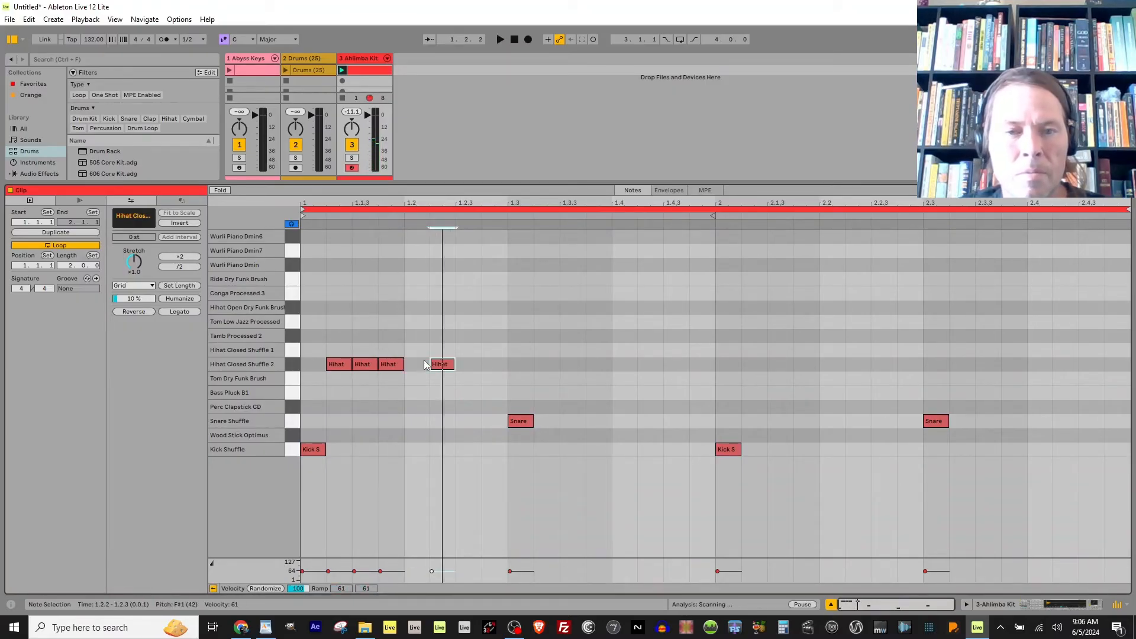
pyautogui.press('Left')
pyautogui.press('Left')
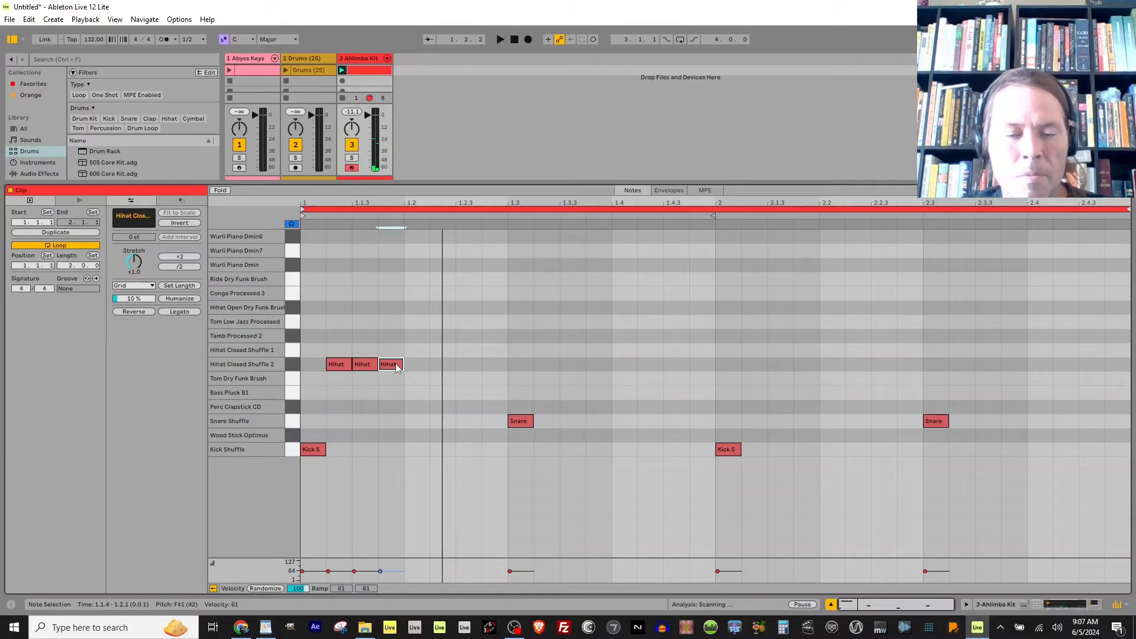
# - Continue the first bar's Hihat Closed Shuffle 2 pattern with notes at 1.2, 1.2.3, 1.3.3, 1.4 and 1.4.3, and listen to it
pyautogui.doubleClick(463, 367)
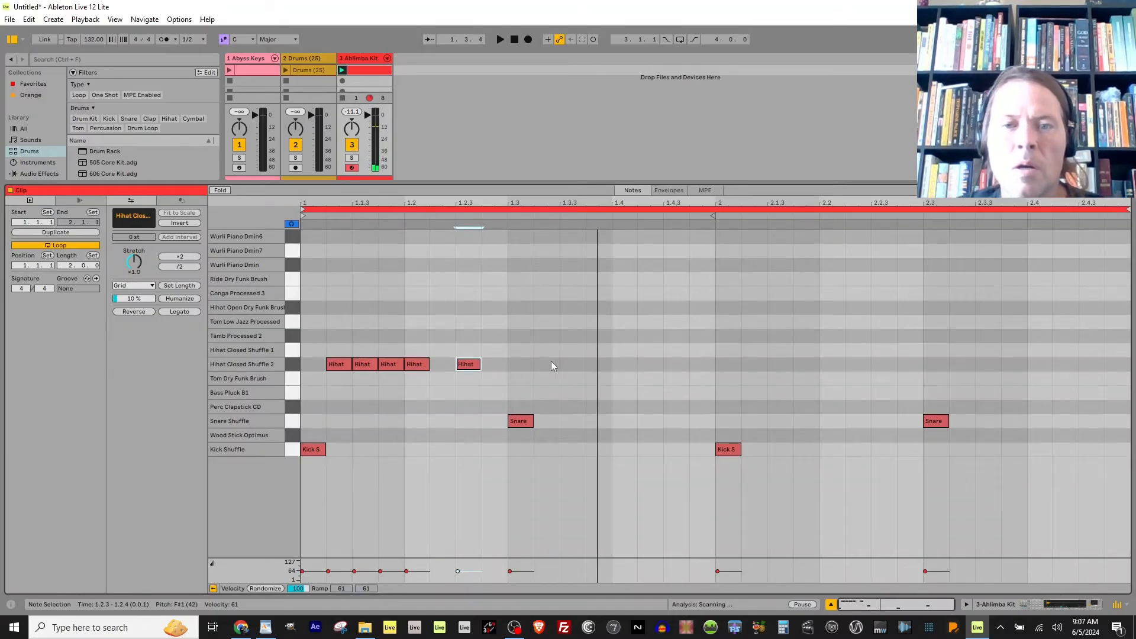
pyautogui.doubleClick(578, 364)
pyautogui.doubleClick(626, 365)
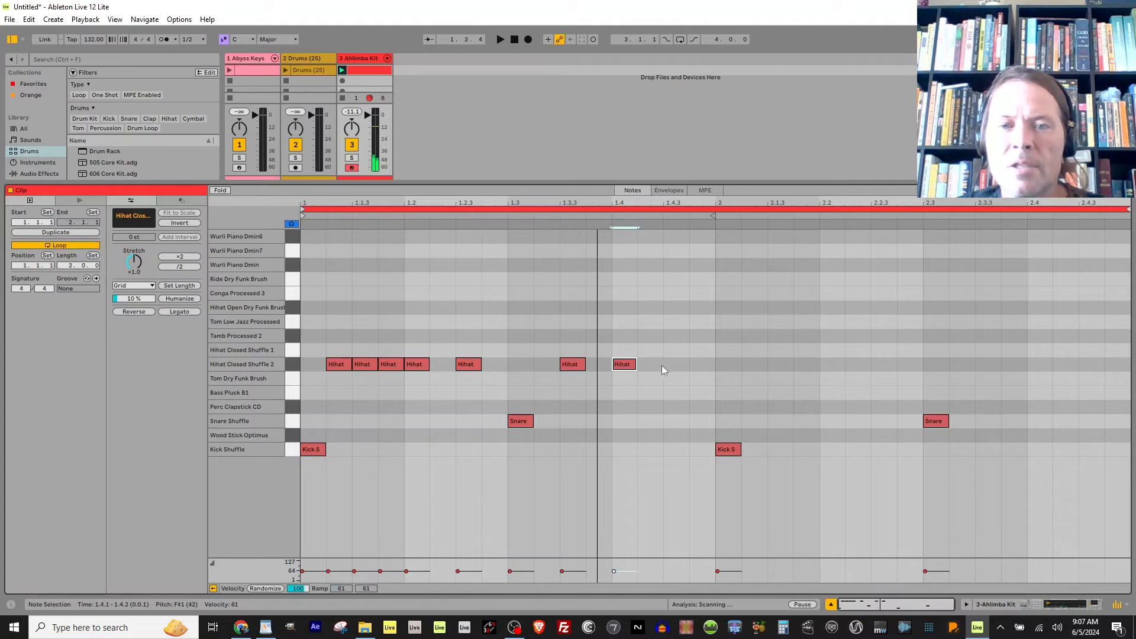
pyautogui.doubleClick(673, 364)
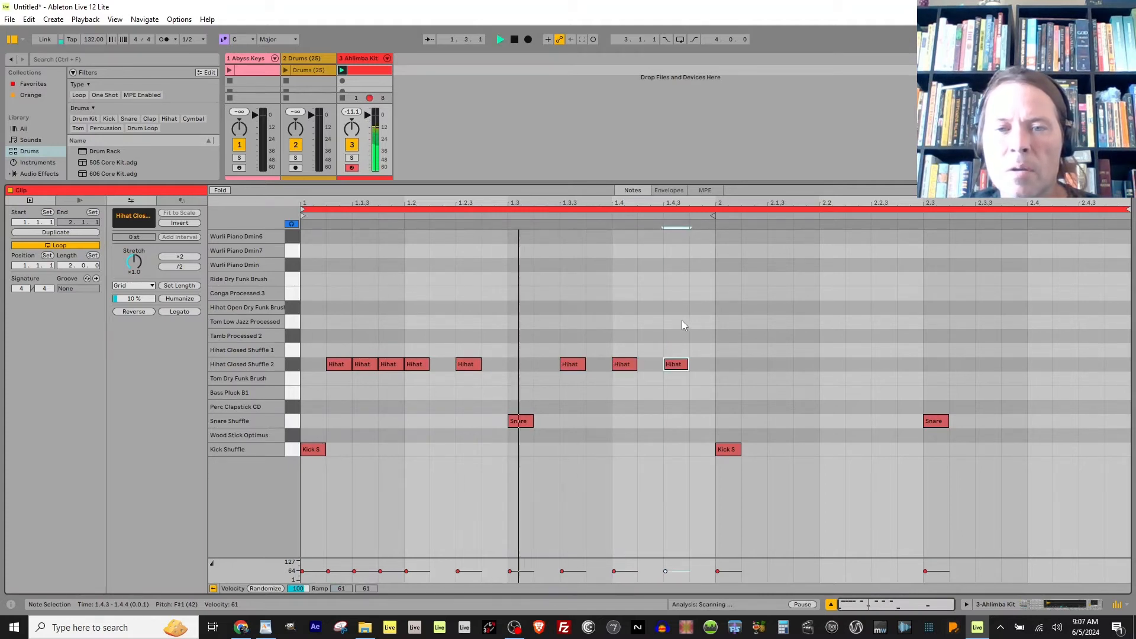
pyautogui.press('space')
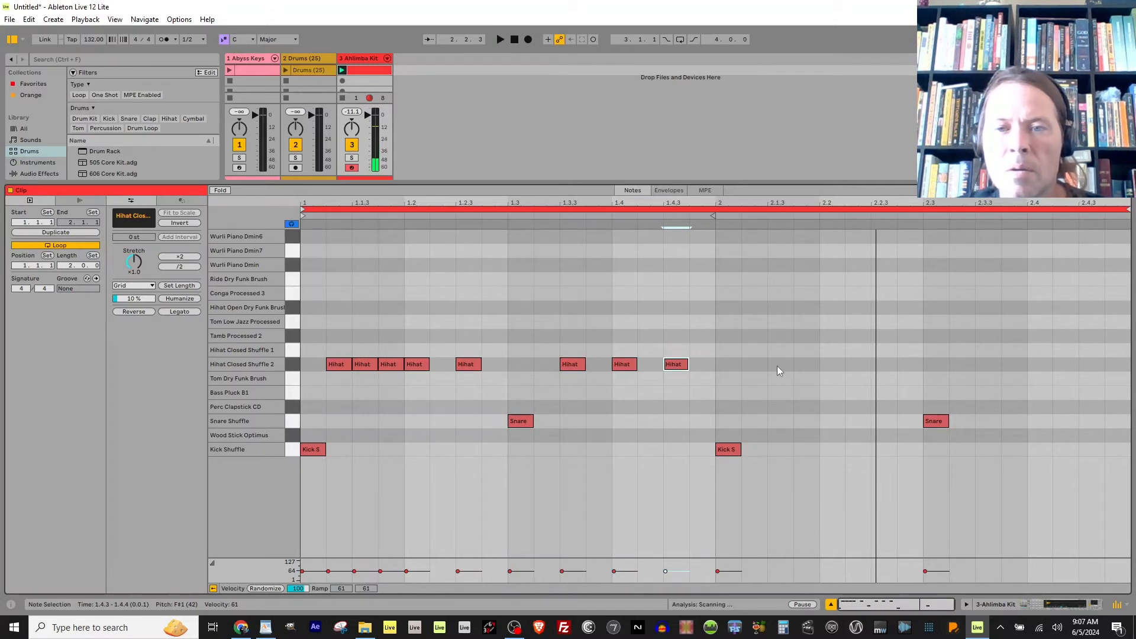
# - Add Hihat Closed Shuffle 2 notes at 2.1.3, 2.1.4, 2.2 and 2.2.3, and play the clip
pyautogui.doubleClick(778, 365)
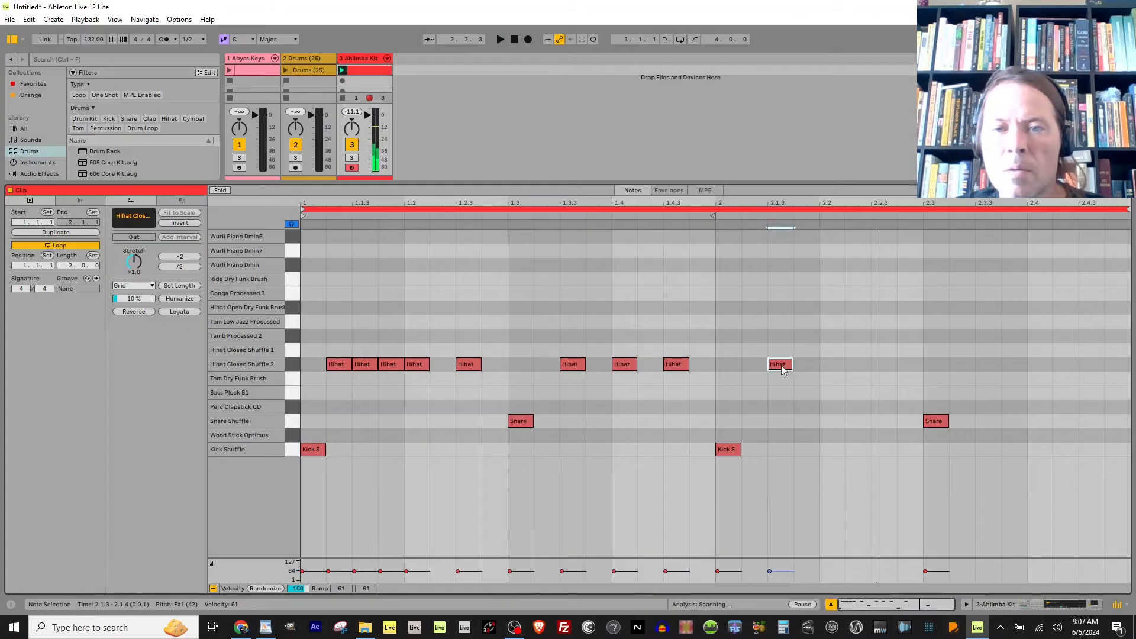
pyautogui.doubleClick(837, 363)
pyautogui.click(875, 364)
pyautogui.doubleClick(883, 364)
pyautogui.press('space')
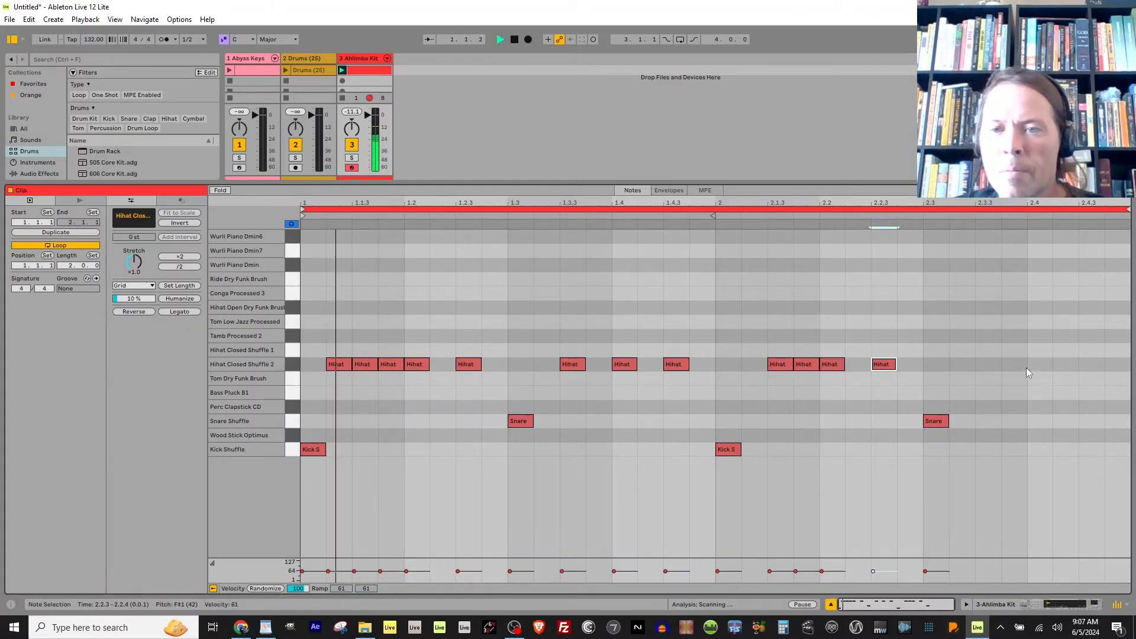
# - Finish the second bar with Hihat Closed Shuffle 2 notes at 2.3.3, 2.4, 2.4.2, 2.4.3 and 2.4.4
pyautogui.doubleClick(986, 364)
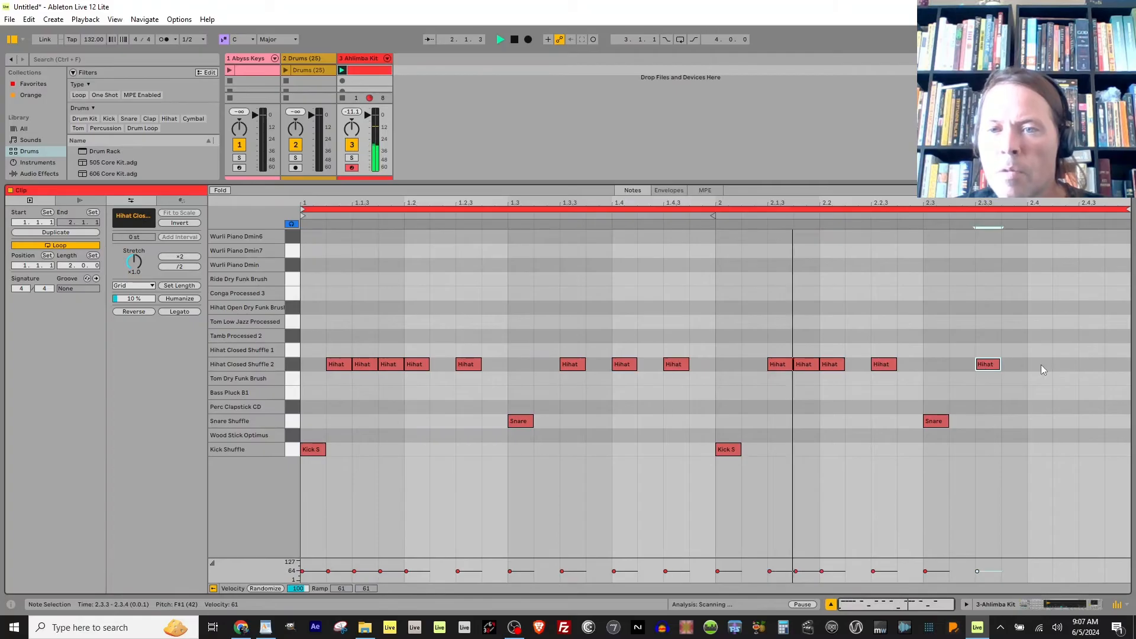
pyautogui.doubleClick(1063, 365)
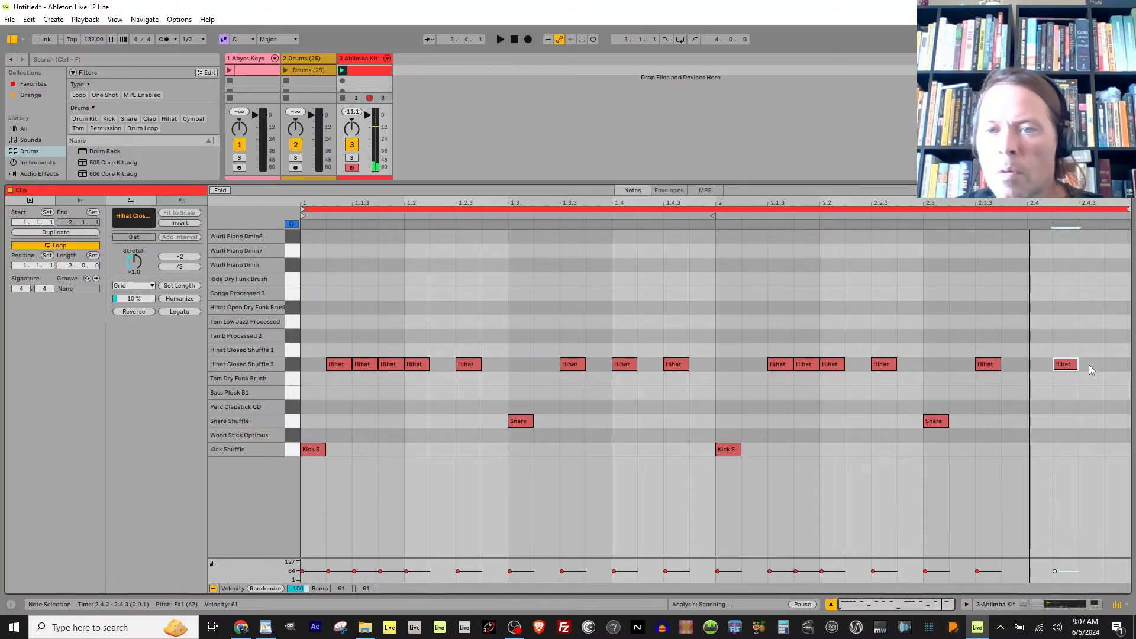
pyautogui.doubleClick(1091, 364)
pyautogui.doubleClick(1118, 365)
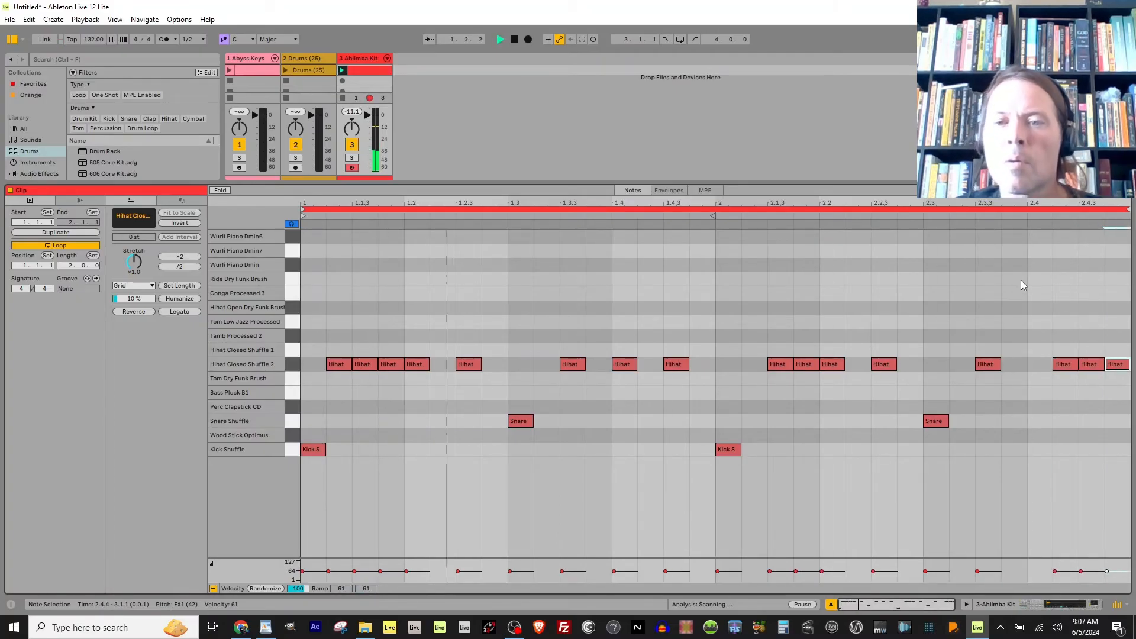
pyautogui.doubleClick(1041, 365)
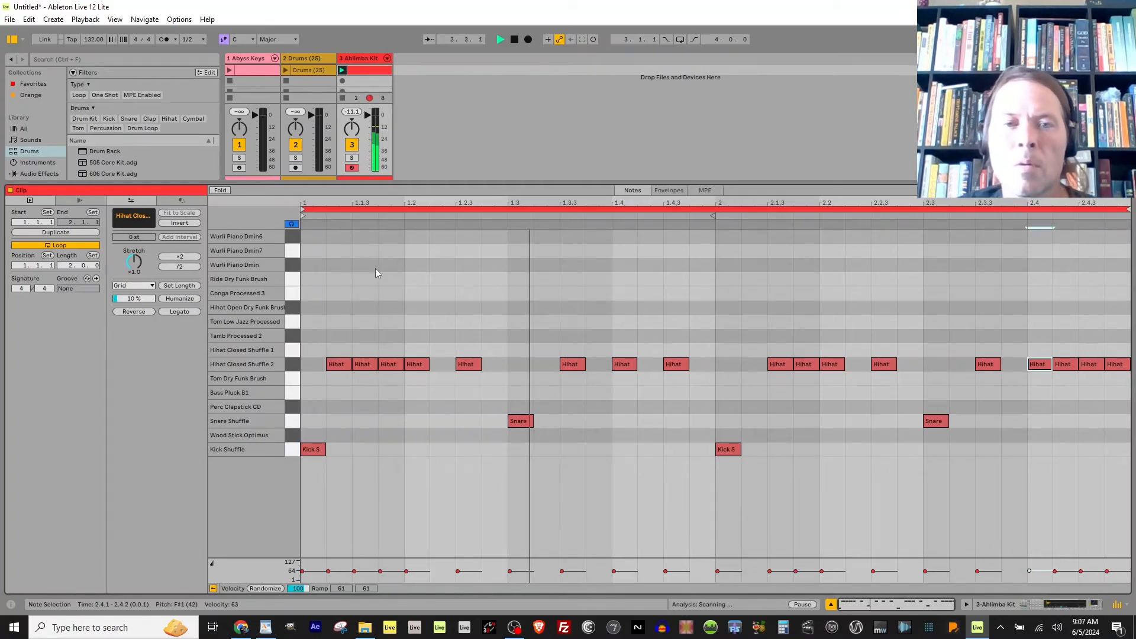
# - Add Hihat Closed Shuffle 1 notes at 1.2.2 and 2.3.4, and play the beat together with the Abyss Keys clip
pyautogui.doubleClick(443, 350)
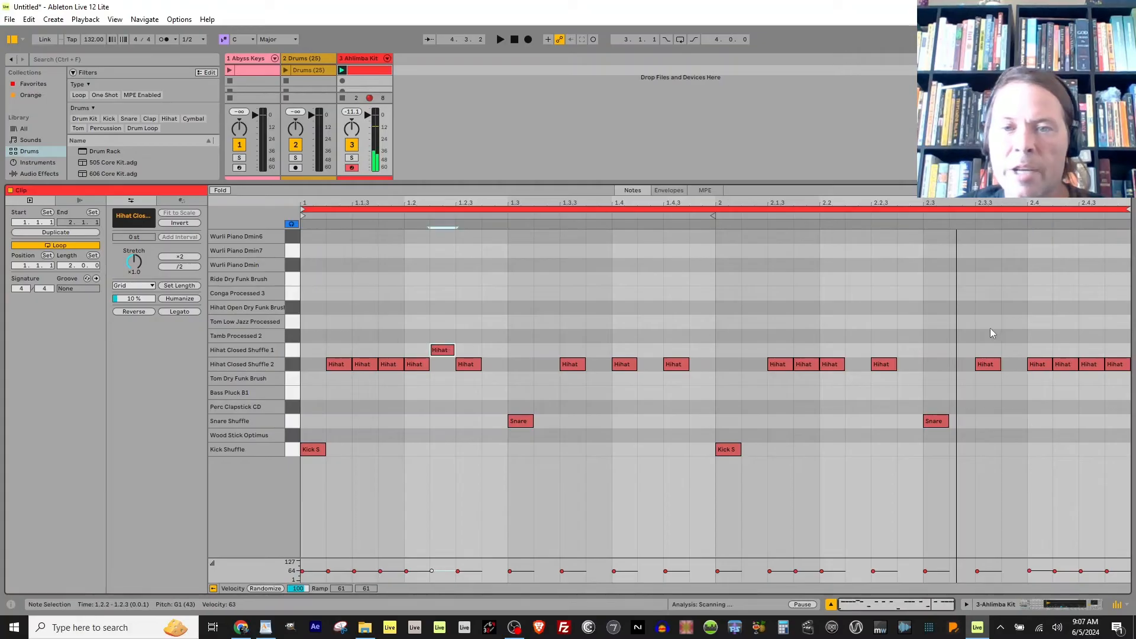
pyautogui.doubleClick(1023, 350)
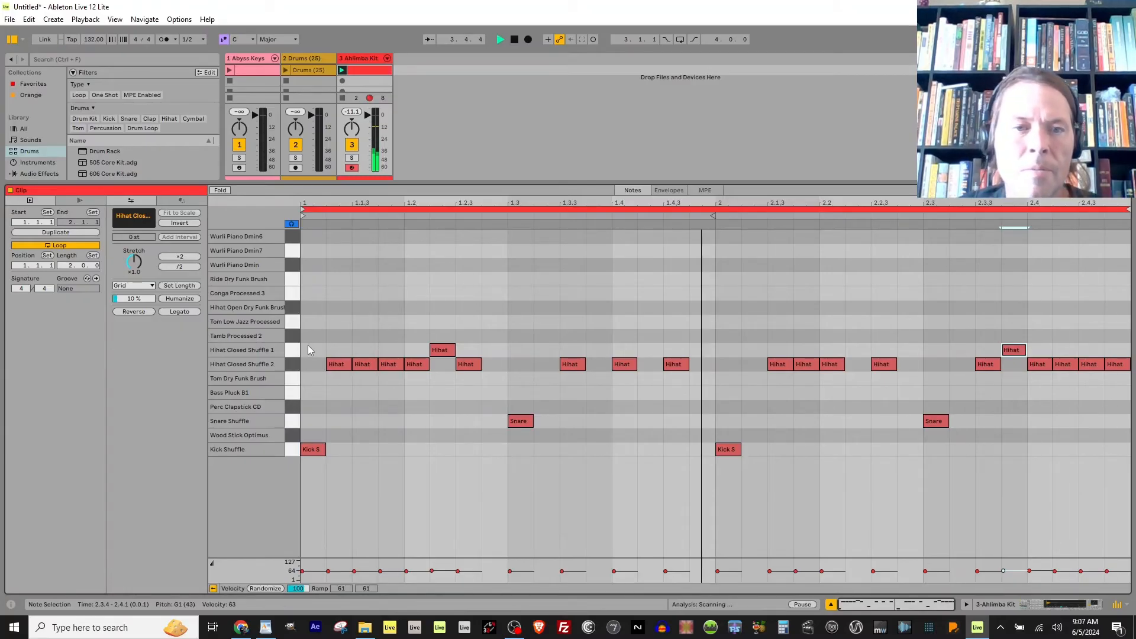
pyautogui.press('space')
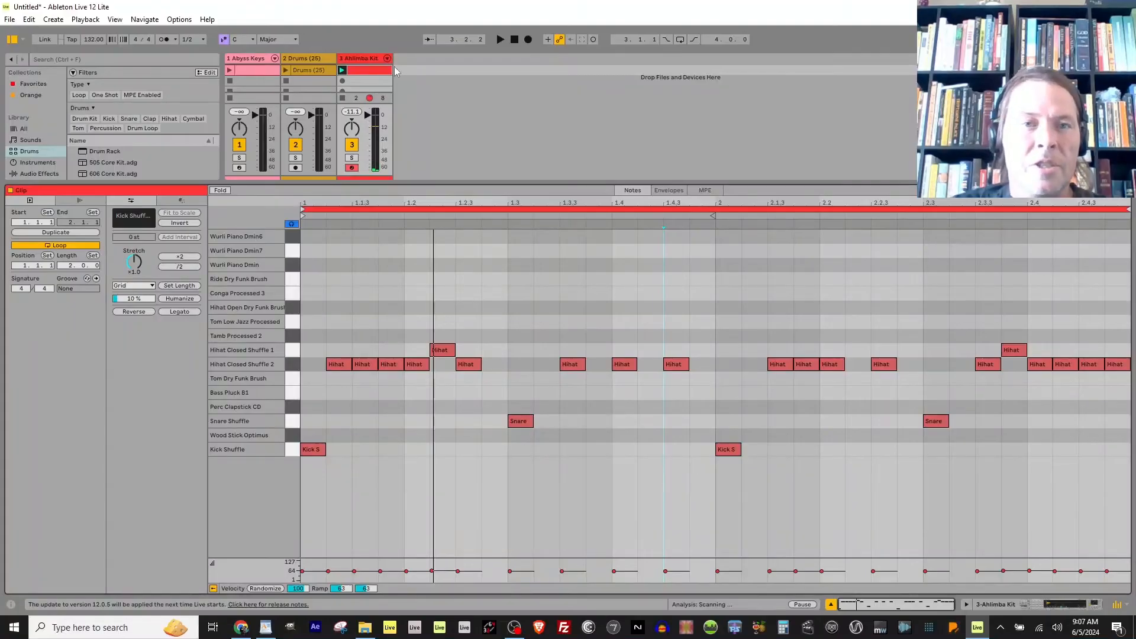
pyautogui.click(230, 71)
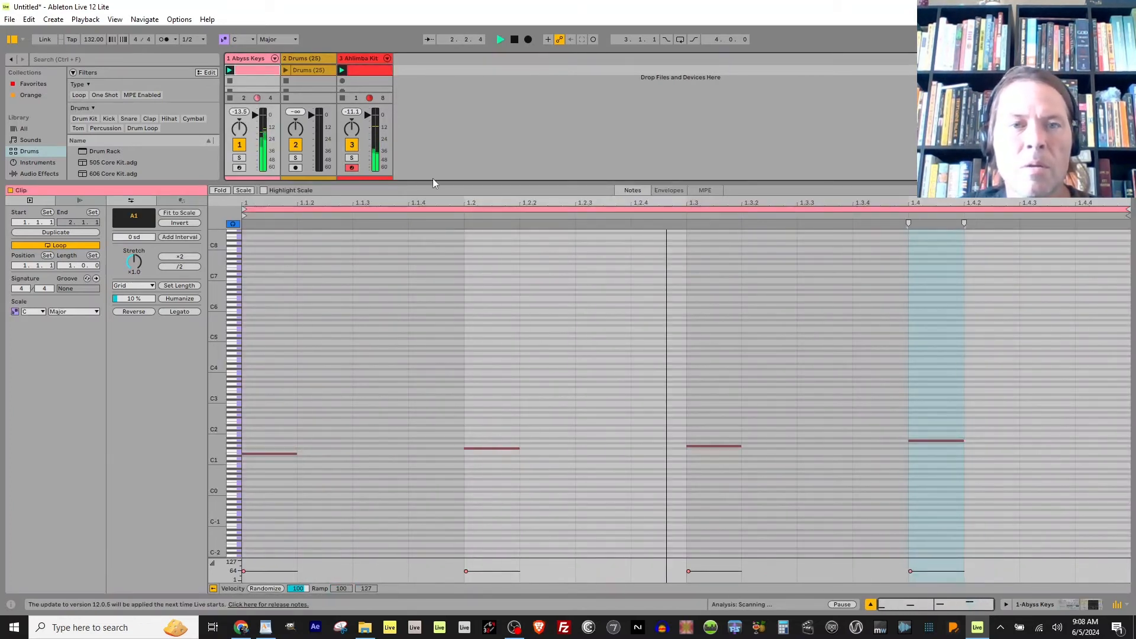
# - Shrink the note editor to reveal the full session mixer and insert a new audio track after the Ahlimba Kit track
pyautogui.moveTo(394, 181); pyautogui.dragTo(391, 412)
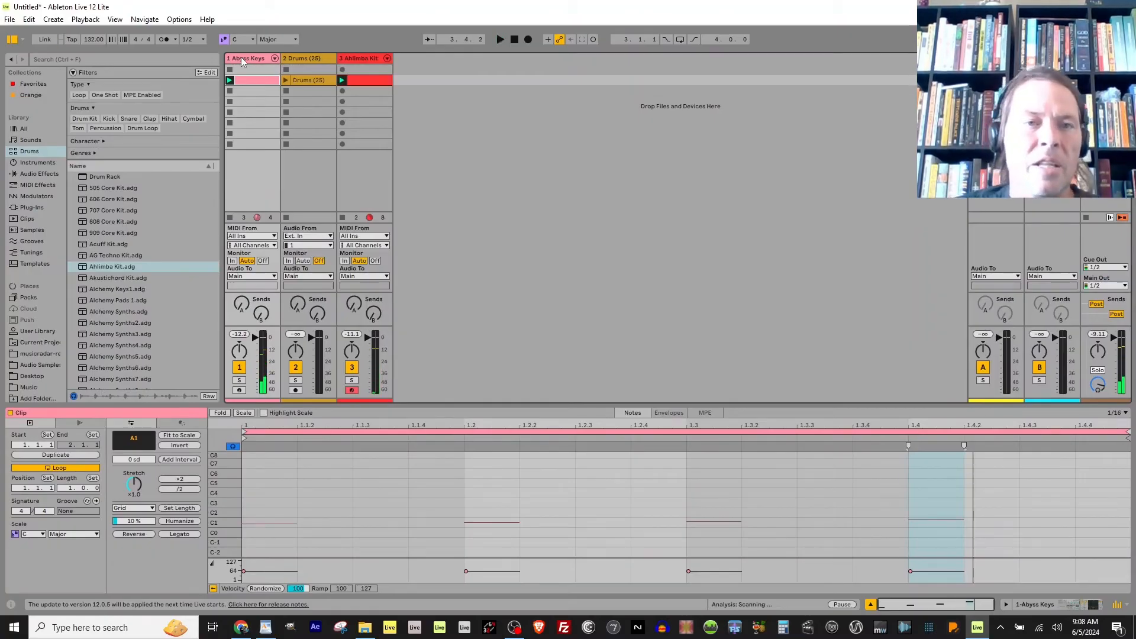
pyautogui.click(358, 59)
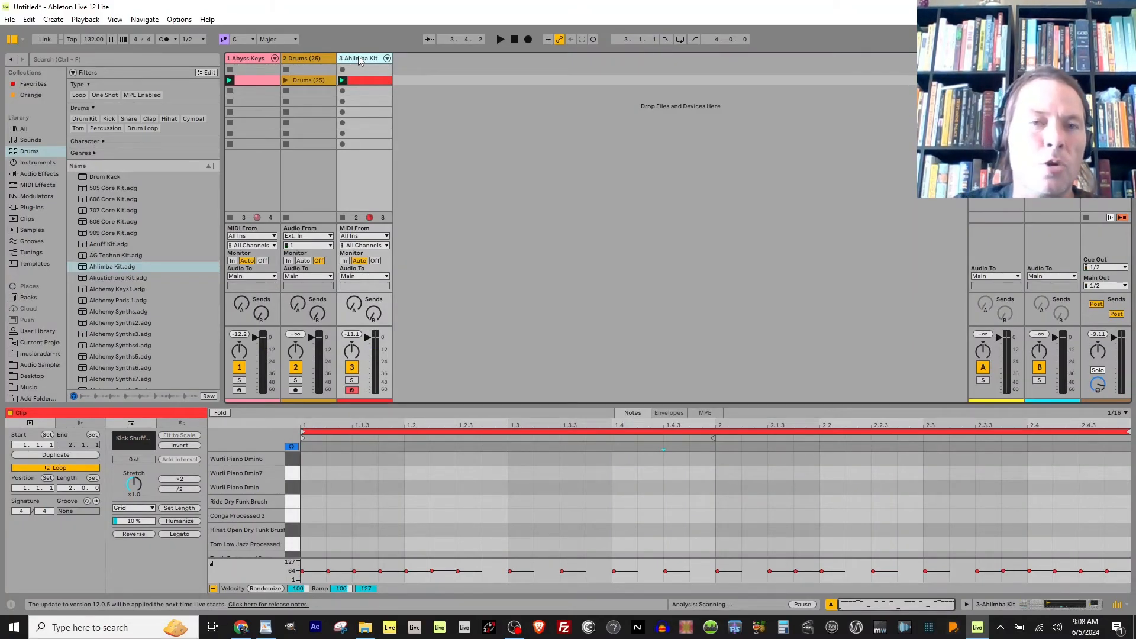
pyautogui.hotkey('ctrl', 't')
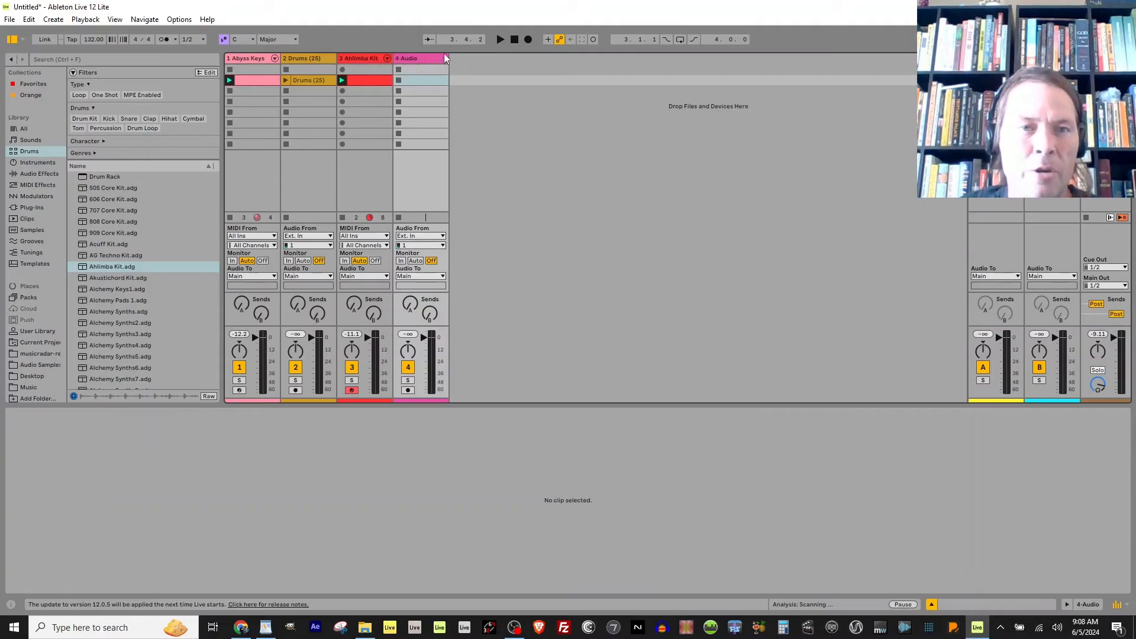
# - Insert a new MIDI track after the empty audio track and load the Drift instrument onto it
pyautogui.click(53, 20)
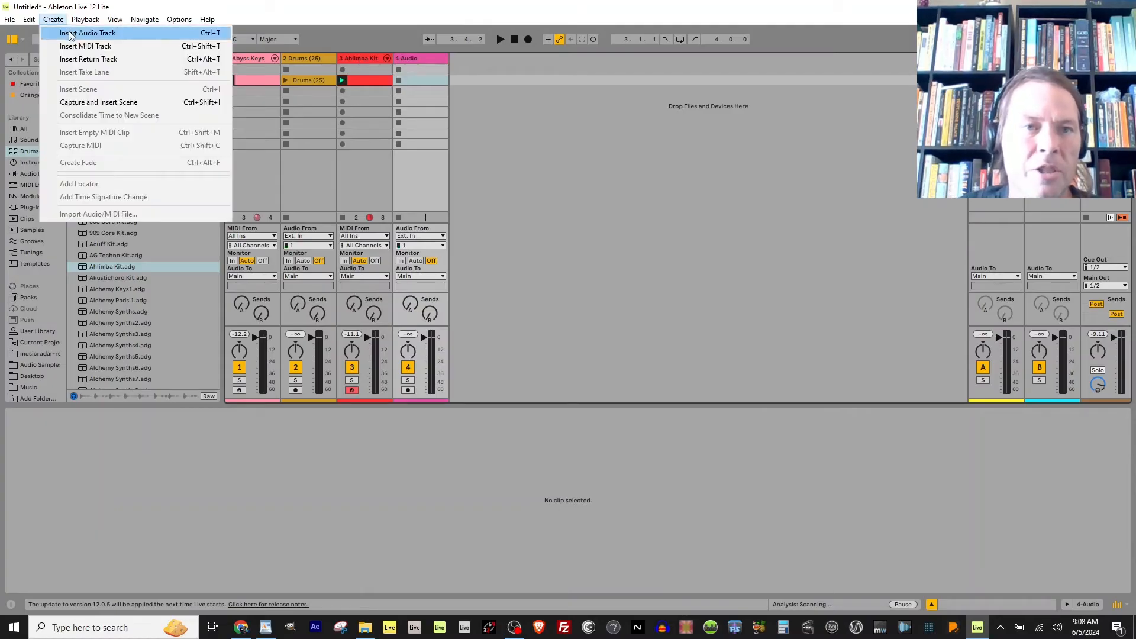
pyautogui.click(425, 59)
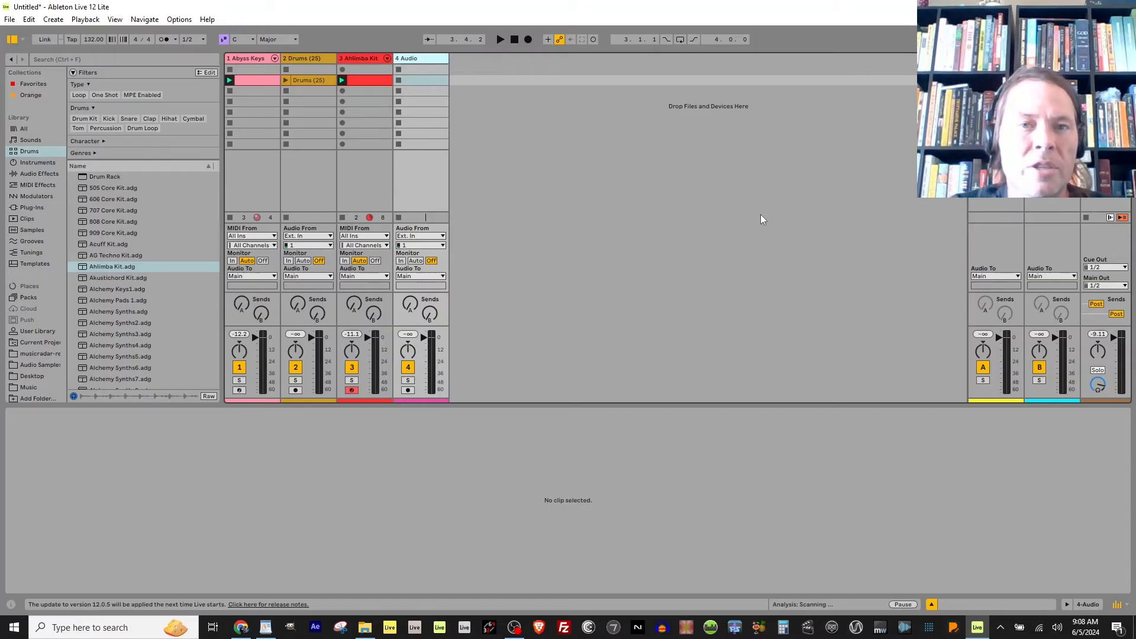
pyautogui.hotkey('ctrl', 'shift', 't')
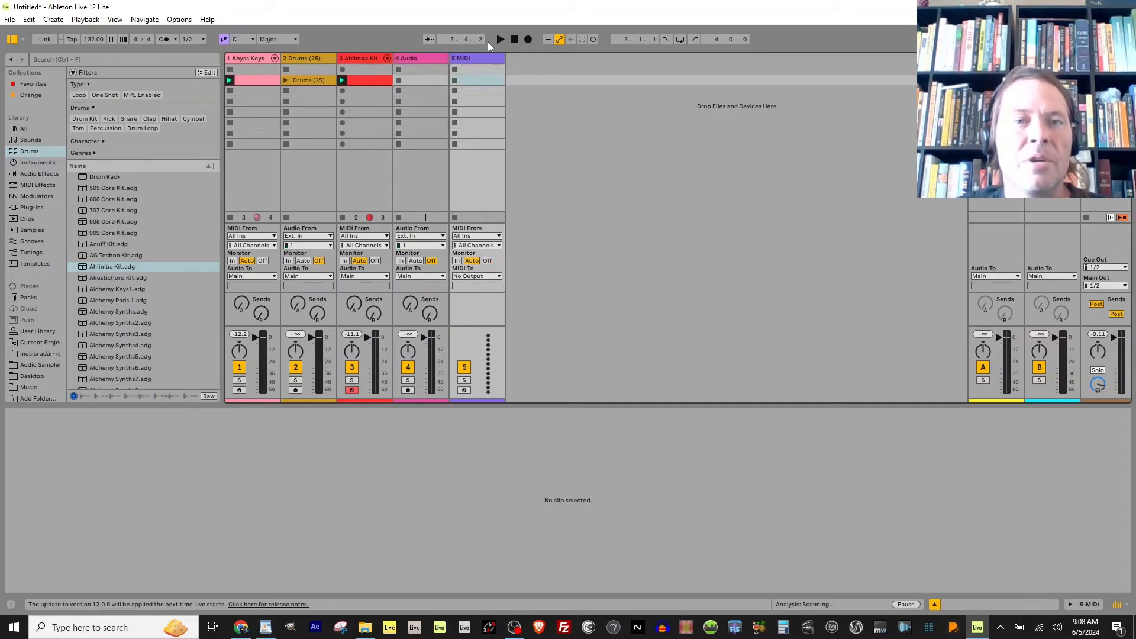
pyautogui.click(53, 19)
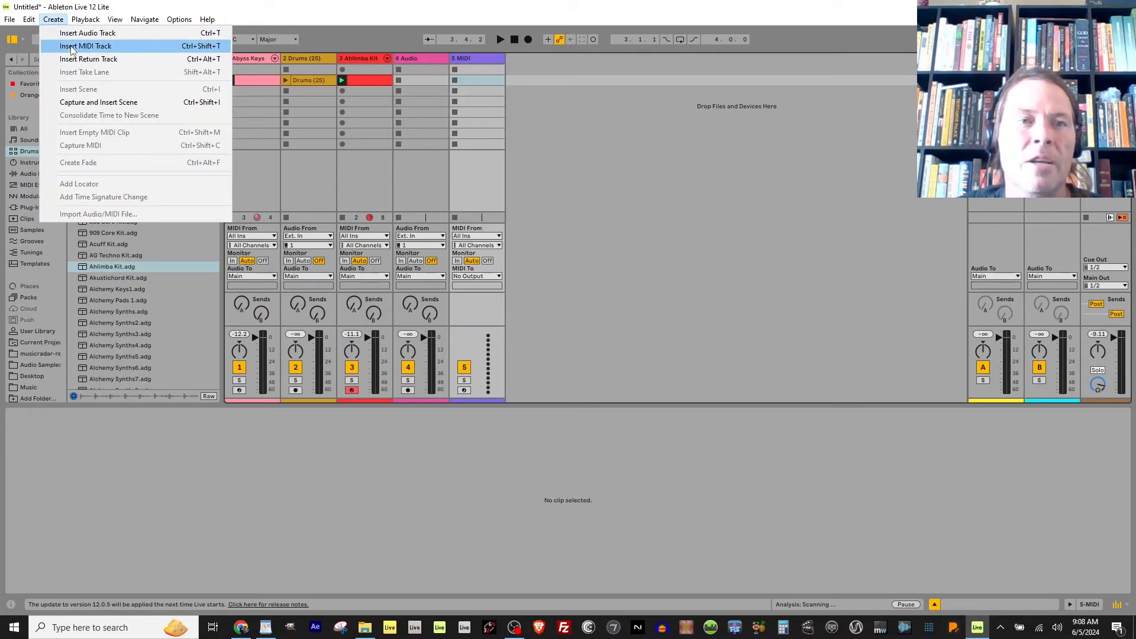
pyautogui.click(466, 60)
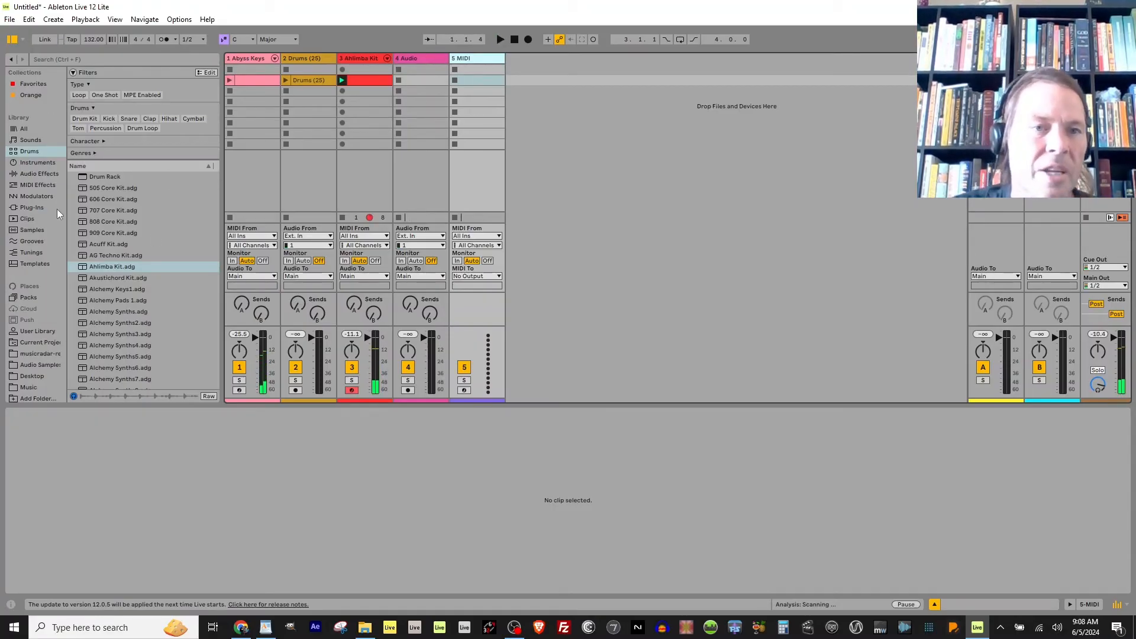
pyautogui.click(43, 163)
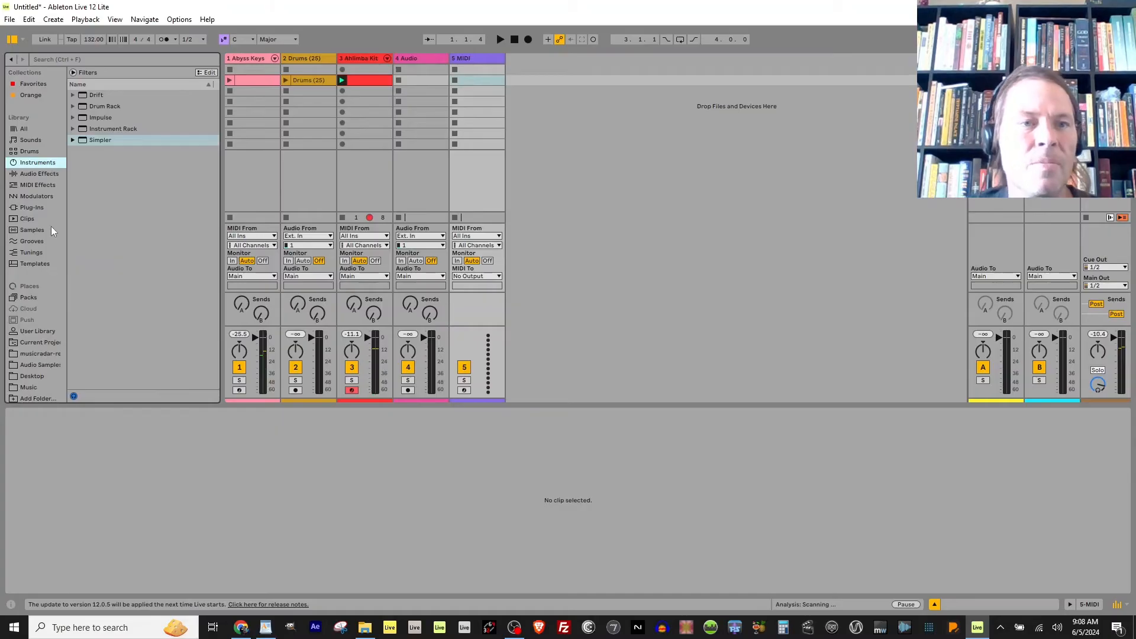
pyautogui.moveTo(87, 98); pyautogui.dragTo(467, 95)
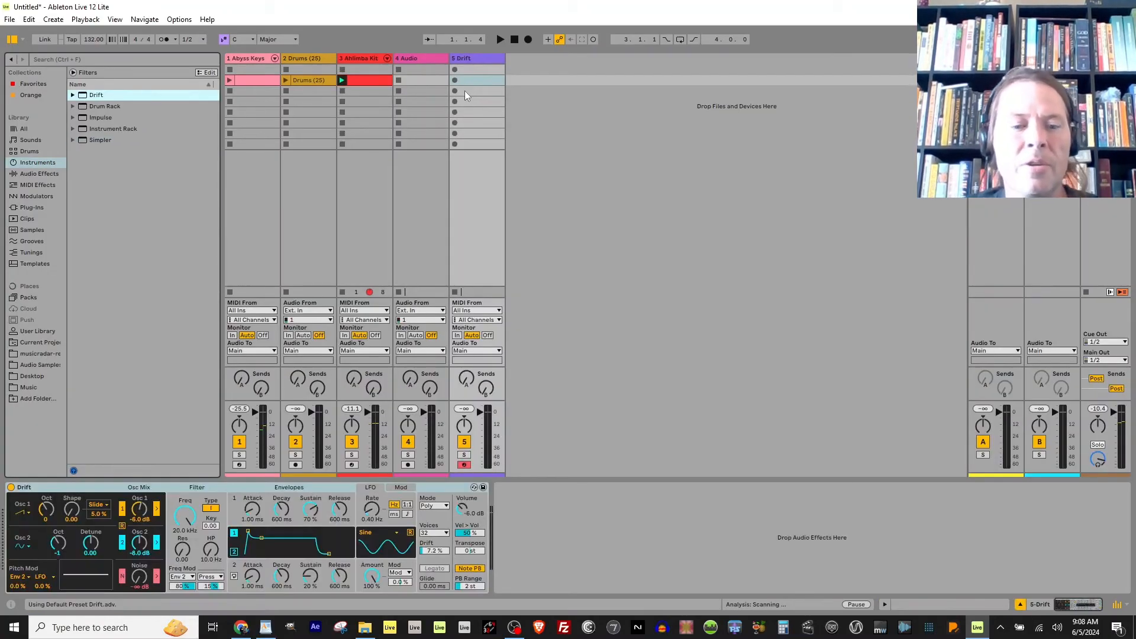
# - Create an empty MIDI clip in the Drift track's second slot and set its loop length to 4 bars
pyautogui.click(465, 82)
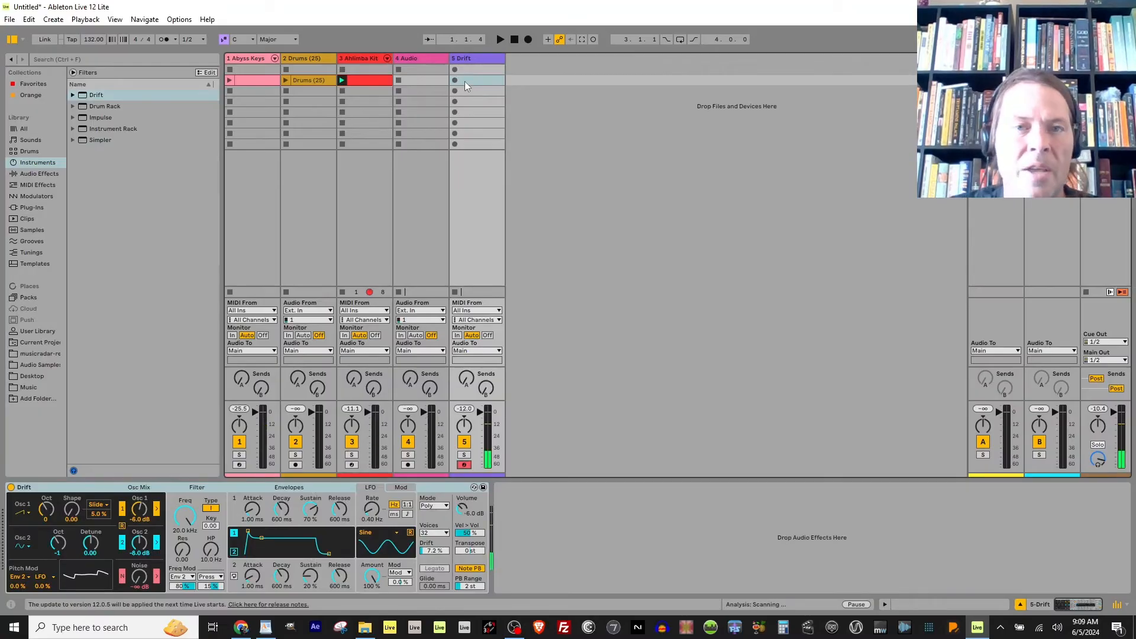
pyautogui.doubleClick(465, 81)
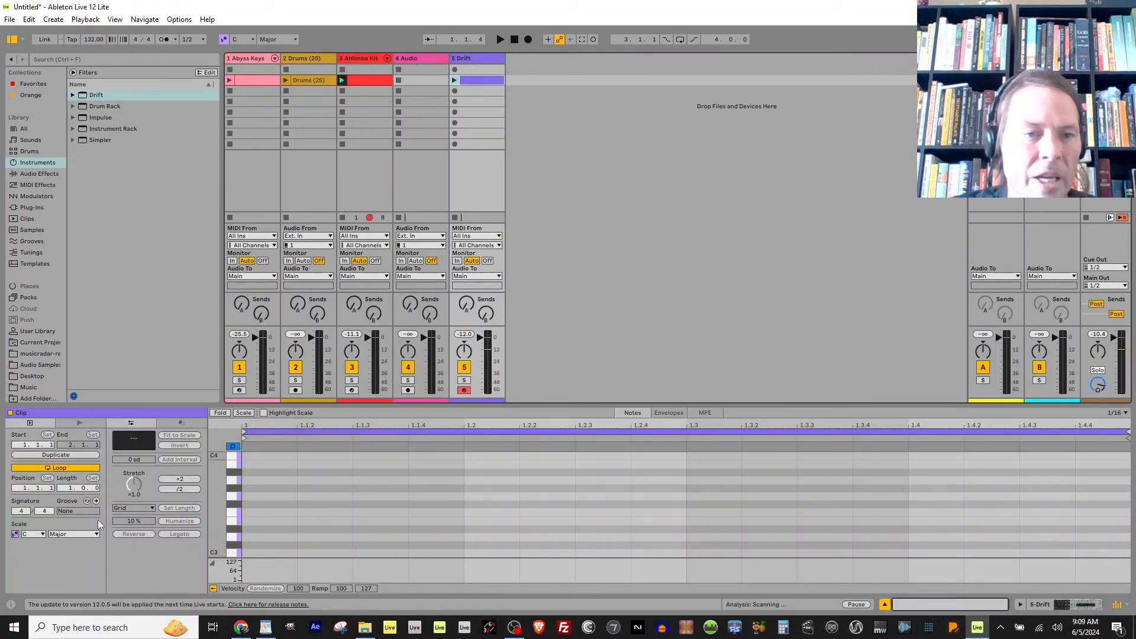
pyautogui.click(69, 492)
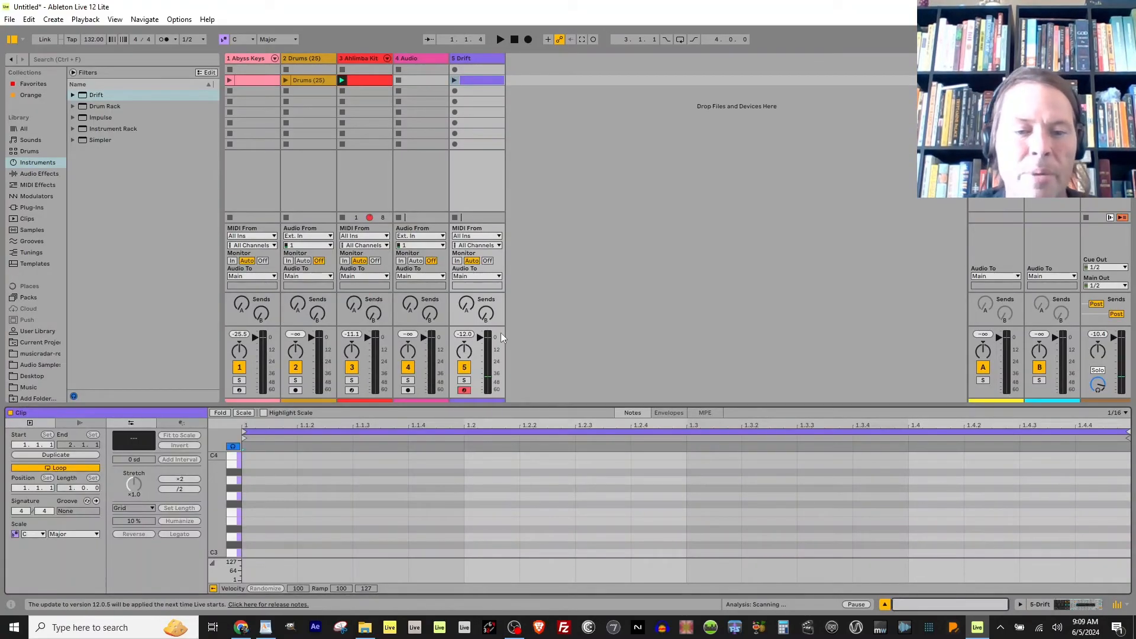
pyautogui.write('4')
pyautogui.press('Return')
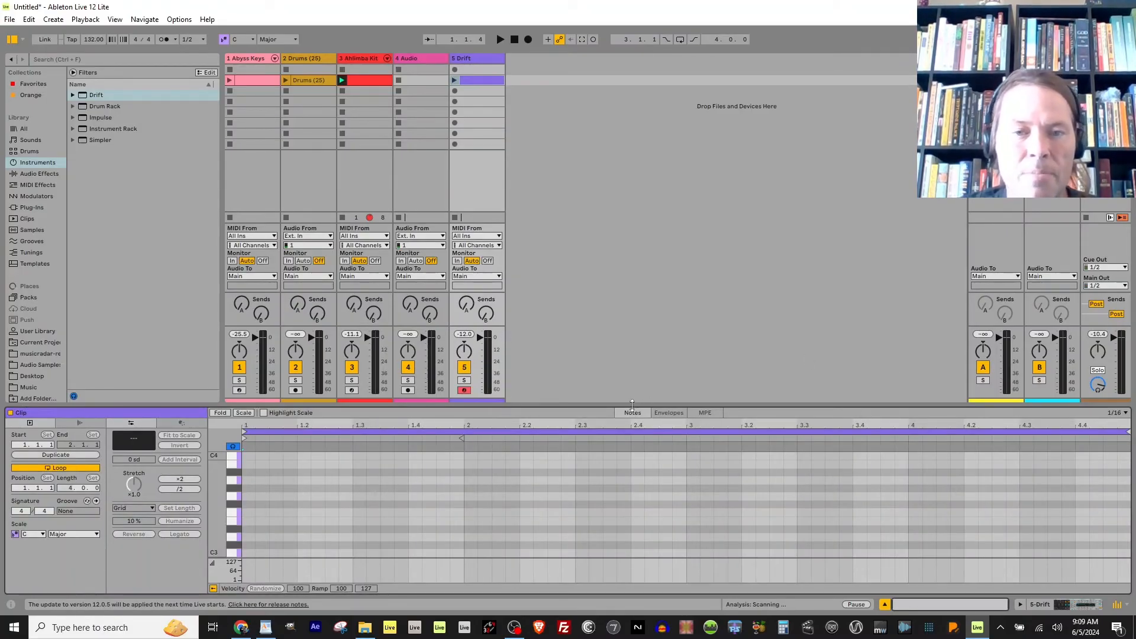
# - Enlarge the note editor and add an E0 note filling the first bar of the Drift clip
pyautogui.moveTo(637, 405); pyautogui.dragTo(674, 213)
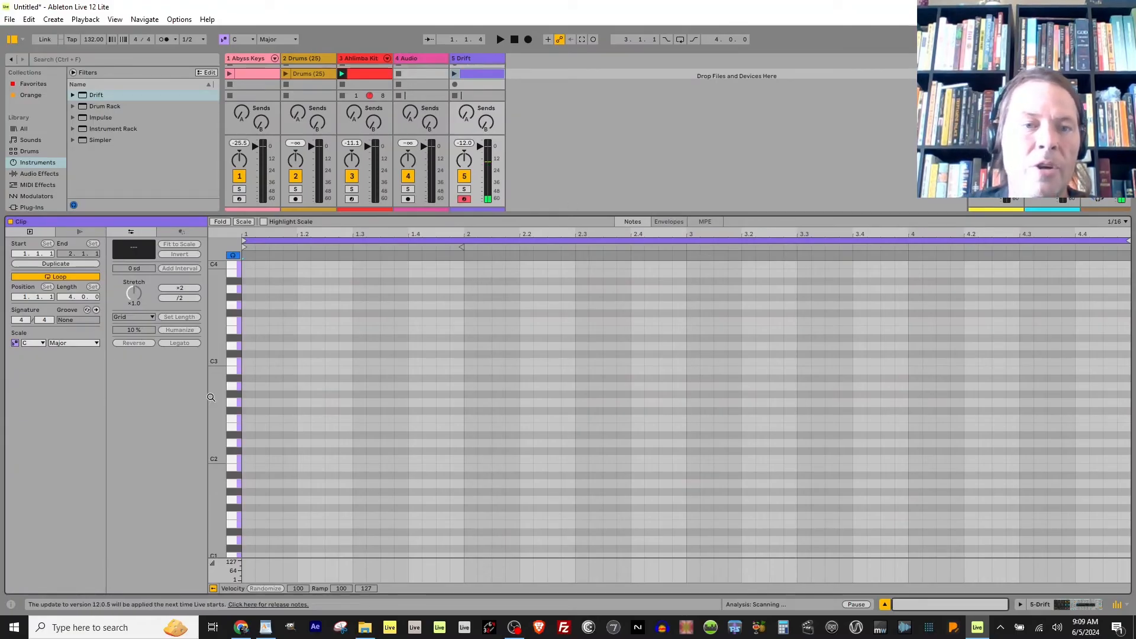
pyautogui.scroll(-5, 277, 379)
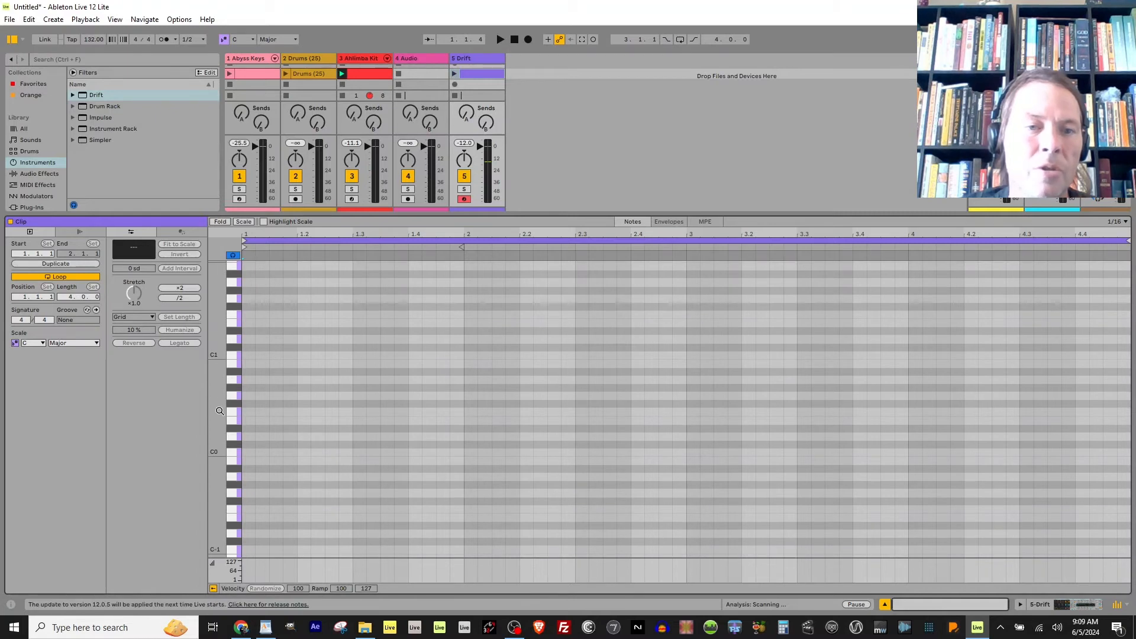
pyautogui.moveTo(219, 411)
pyautogui.mouseDown()
pyautogui.moveTo(220, 444)
pyautogui.moveTo(221, 414)
pyautogui.moveTo(234, 408)
pyautogui.moveTo(233, 422)
pyautogui.mouseUp()
pyautogui.click(233, 419)
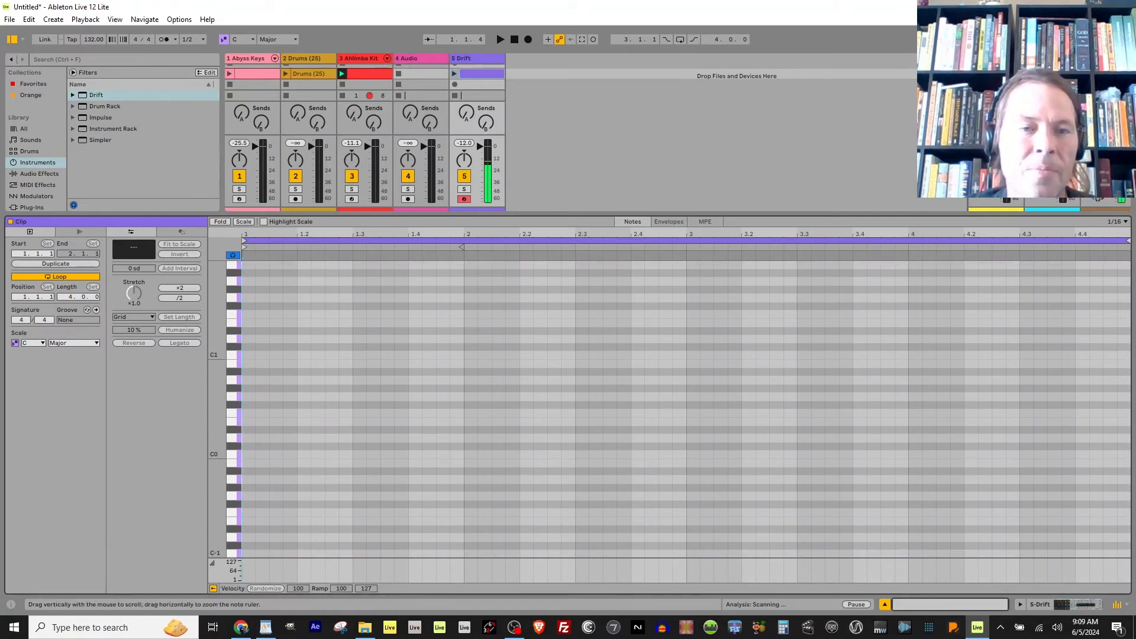
pyautogui.doubleClick(247, 421)
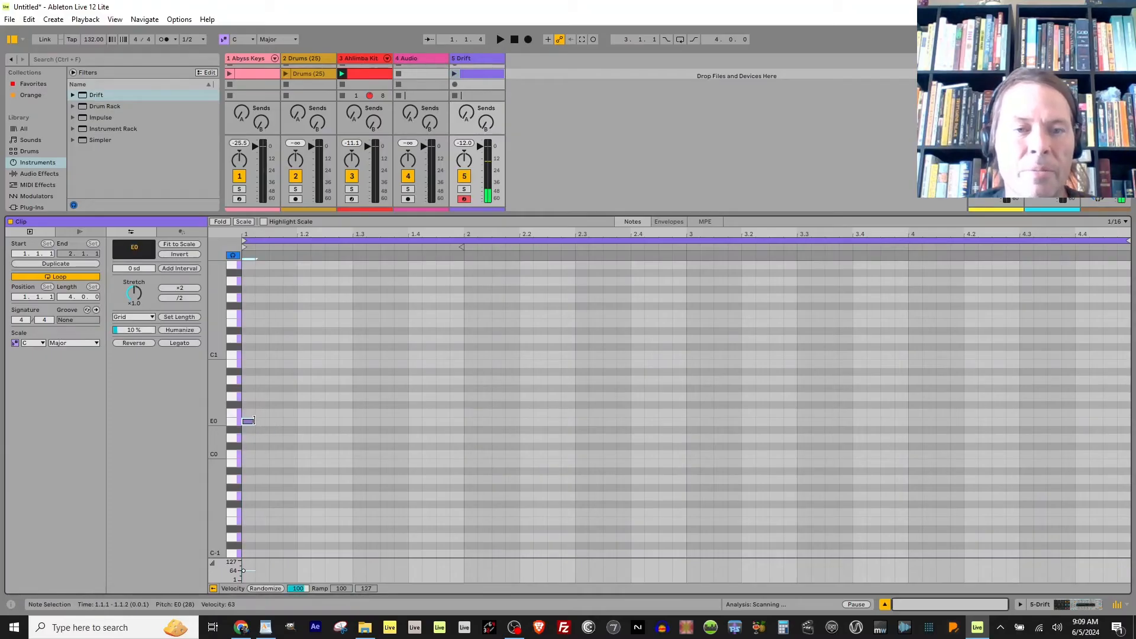
pyautogui.moveTo(255, 421); pyautogui.dragTo(463, 419)
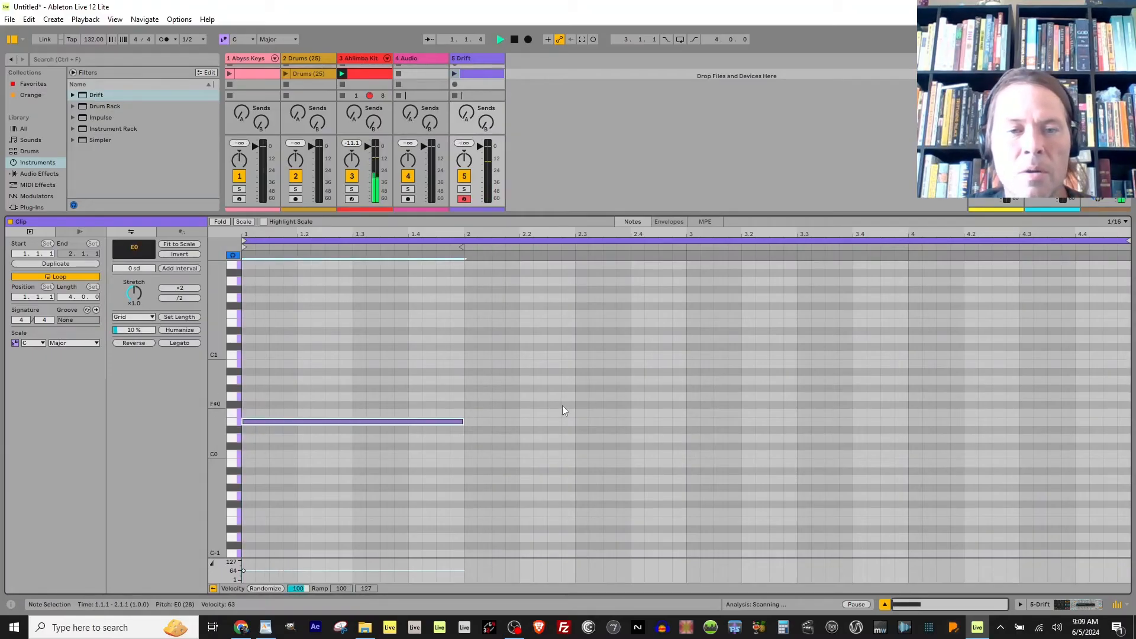
# - Play the Drift clip with the Ahlimba Kit beat and add a one-beat B0 note at 2.3
pyautogui.click(459, 75)
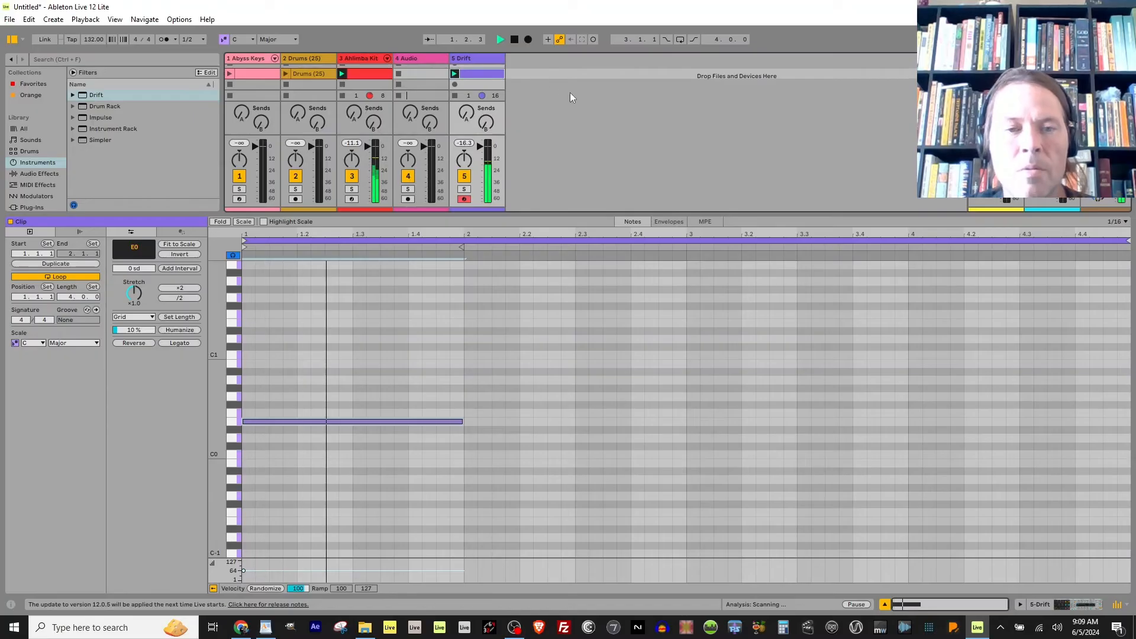
pyautogui.press('space')
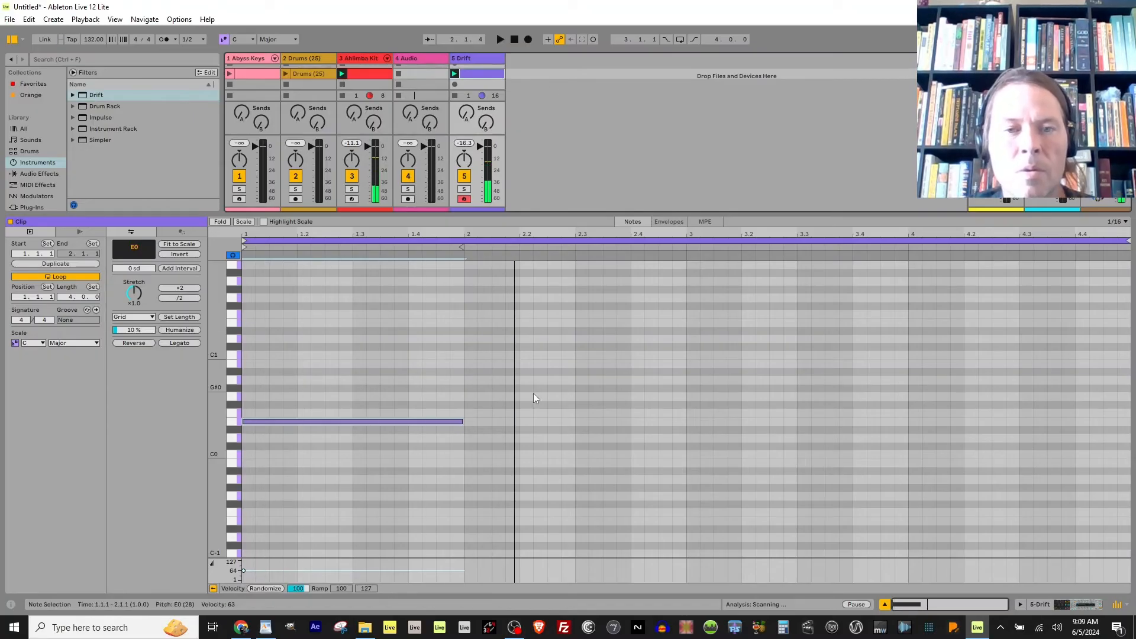
pyautogui.press('space')
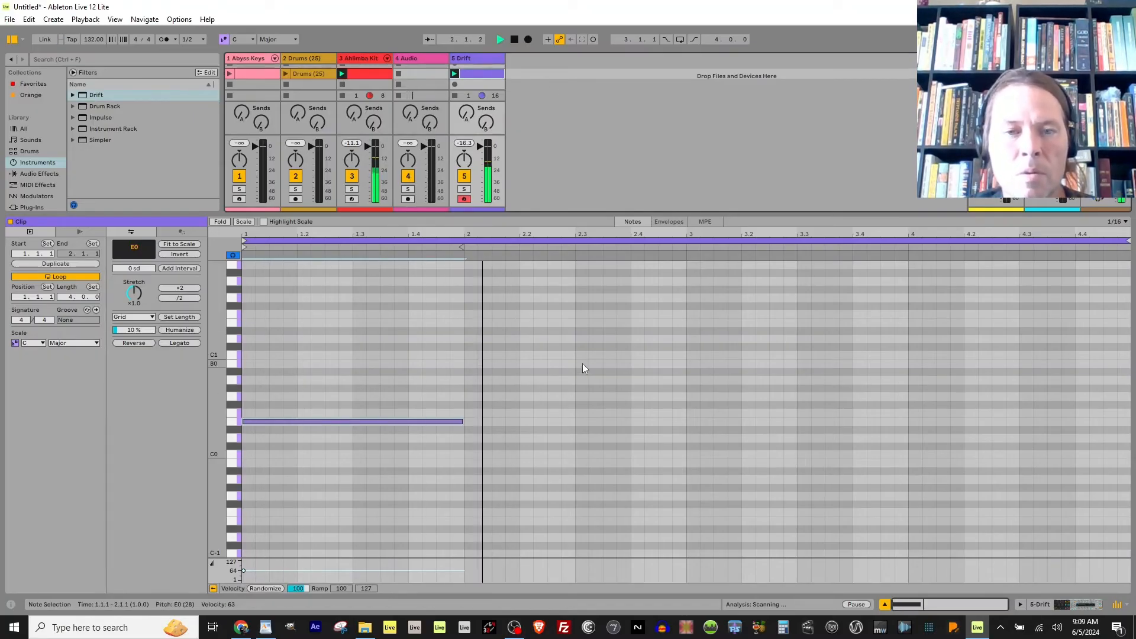
pyautogui.moveTo(582, 363); pyautogui.dragTo(631, 363)
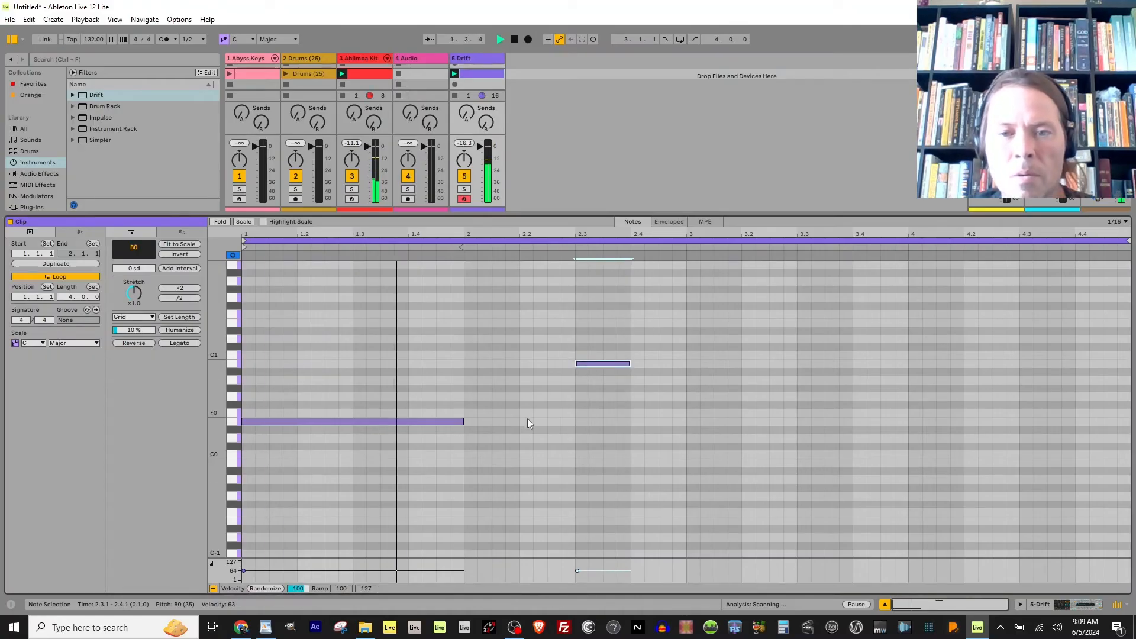
pyautogui.press('space')
# - Add a two-beat D0 note at bar 3 and a two-beat C0 note at 3.3, auditioning the bass line
pyautogui.moveTo(694, 438); pyautogui.dragTo(908, 454)
pyautogui.click(804, 453)
pyautogui.press('space')
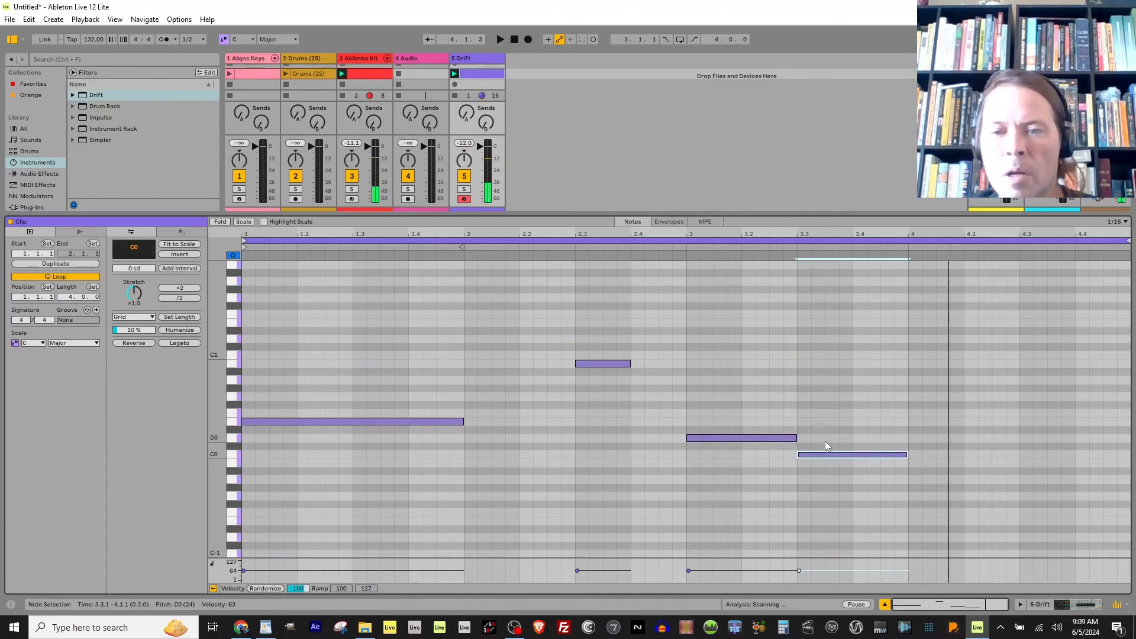
# - Move the C0 note to the start of bar 4 and lengthen the D0 note to fill bar 3
pyautogui.moveTo(838, 455); pyautogui.dragTo(851, 458)
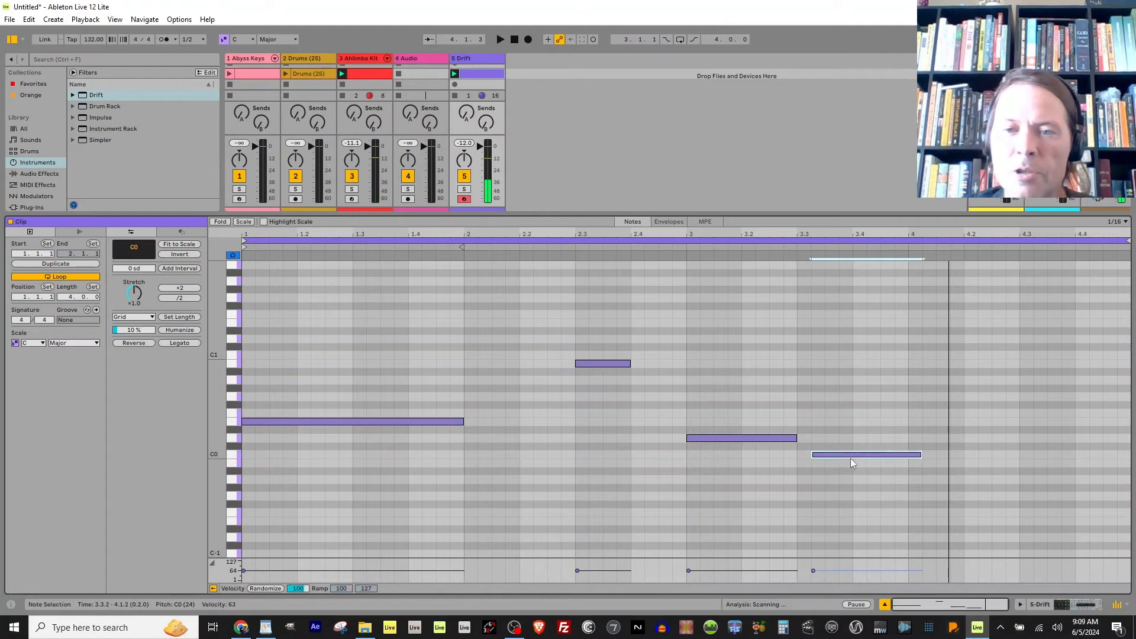
pyautogui.press('Right')
pyautogui.press('Right')
pyautogui.press('Right')
pyautogui.press('Right')
pyautogui.press('Right')
pyautogui.press('Right')
pyautogui.press('Right')
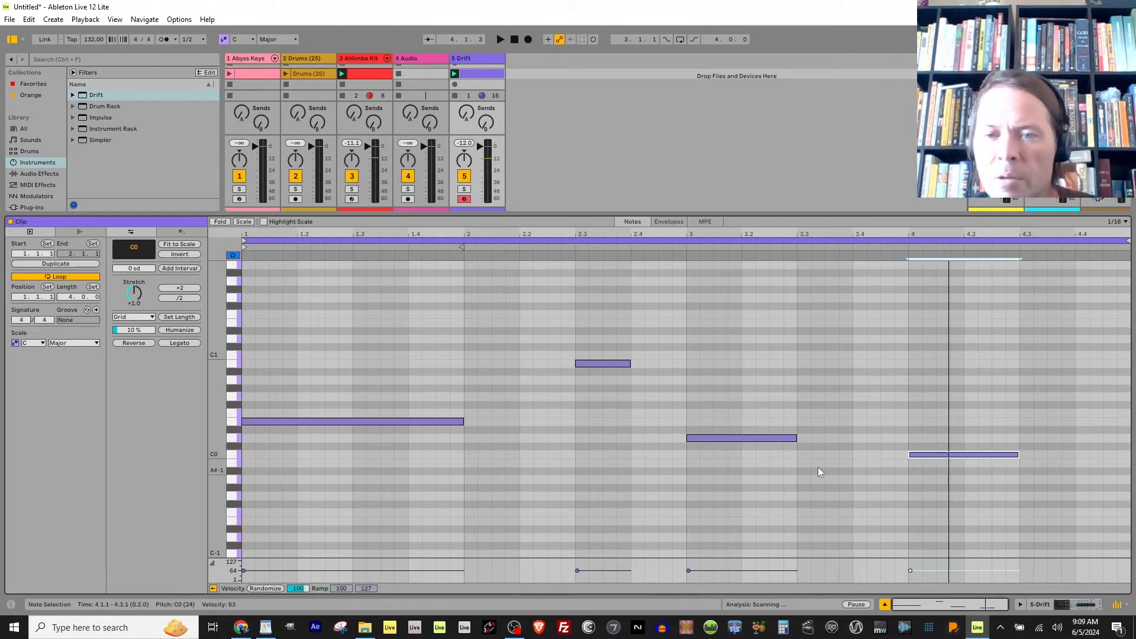
pyautogui.moveTo(796, 438); pyautogui.dragTo(939, 458)
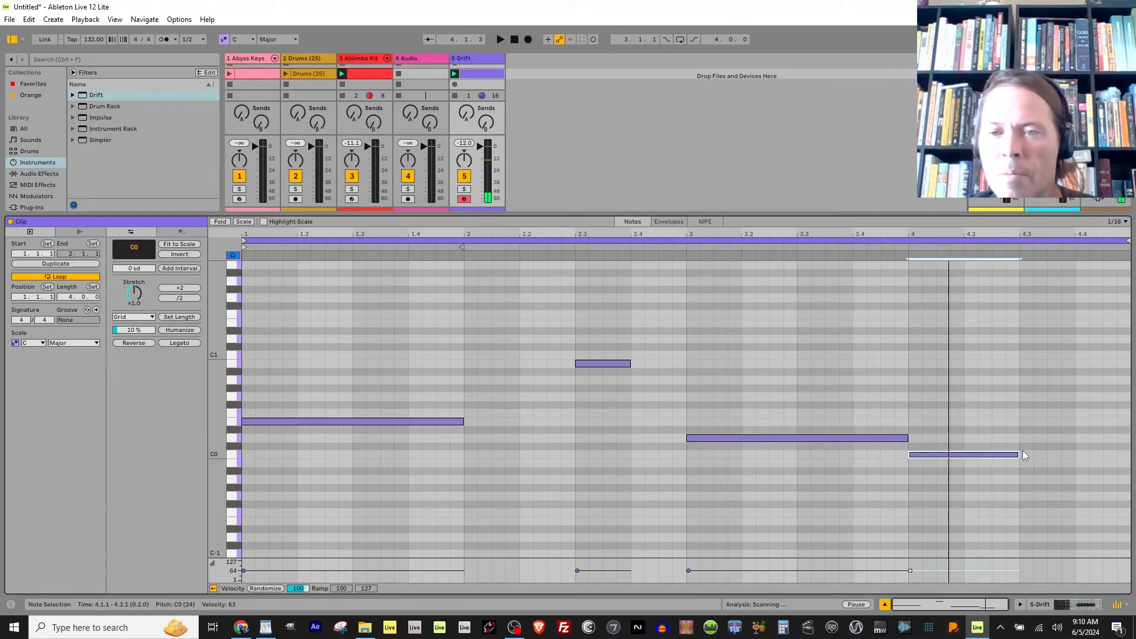
# - Play the bass line and add a one-beat D1 note at 4.3
pyautogui.press('space')
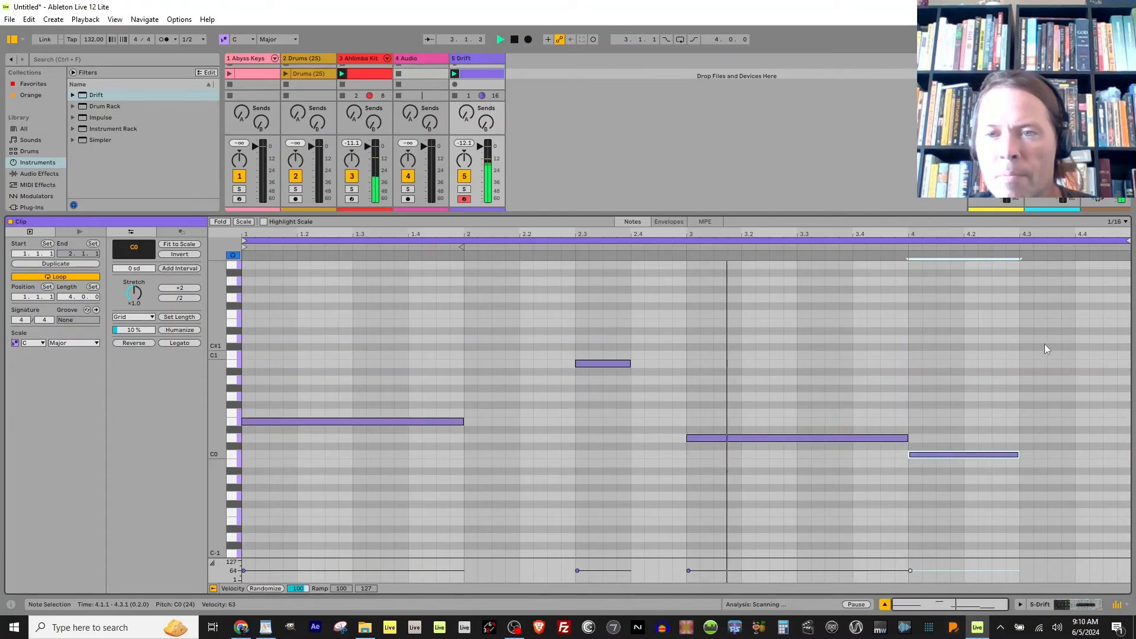
pyautogui.doubleClick(1024, 338)
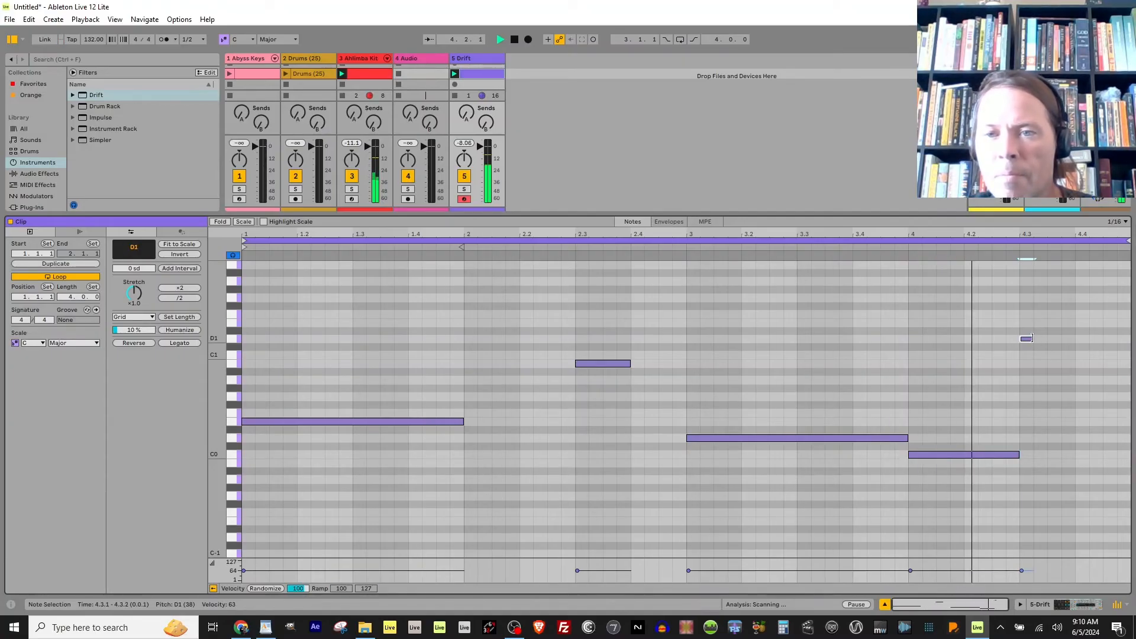
pyautogui.moveTo(1032, 338); pyautogui.dragTo(1074, 338)
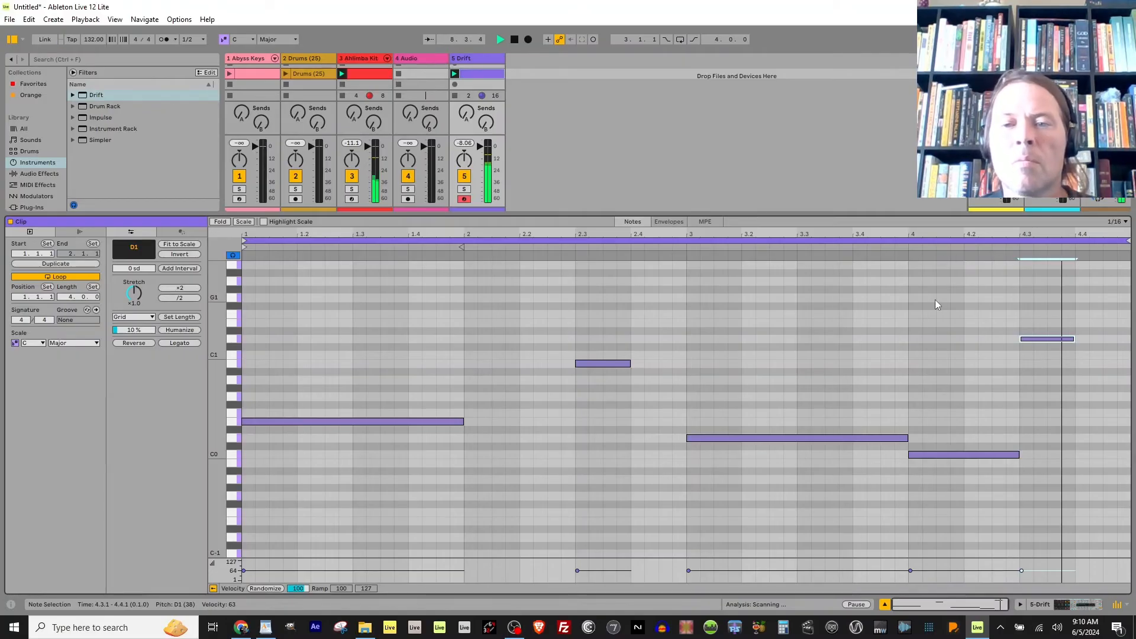
# - Shorten the D0 note to end at 3.4 and the C0 note to end at 4.2.3, and stop playback
pyautogui.click(903, 438)
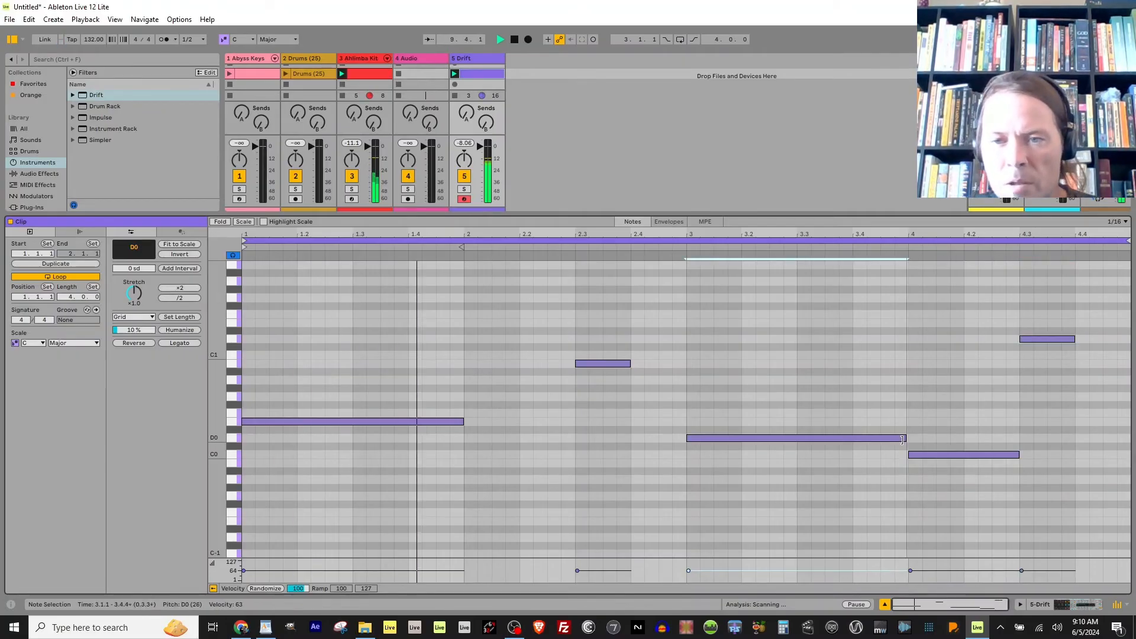
pyautogui.moveTo(903, 439); pyautogui.dragTo(852, 438)
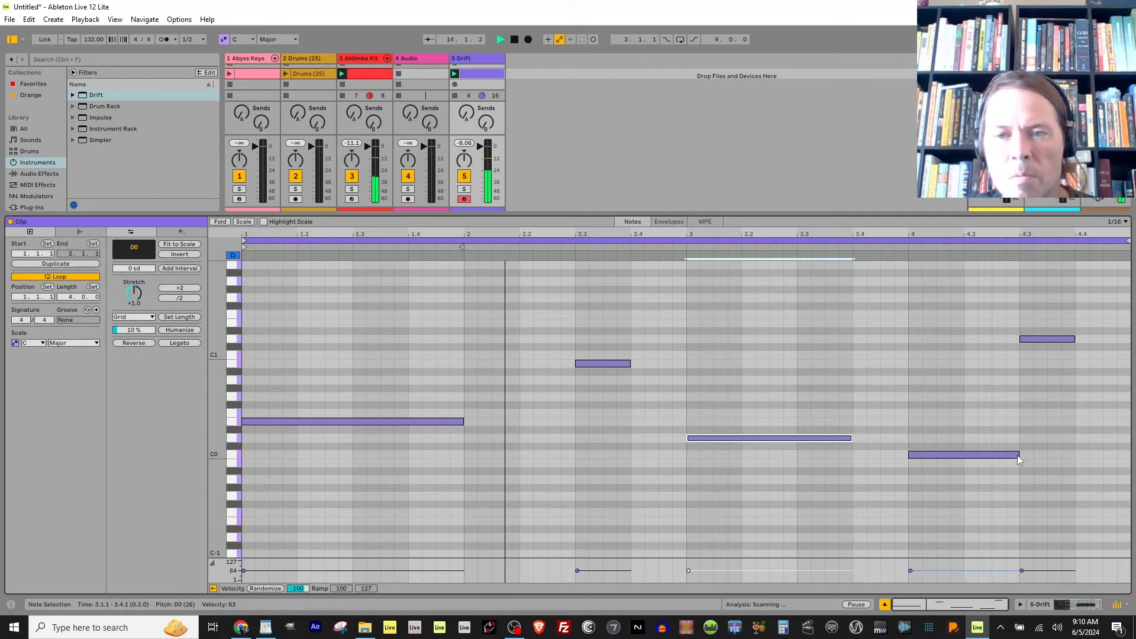
pyautogui.moveTo(1017, 455); pyautogui.dragTo(996, 463)
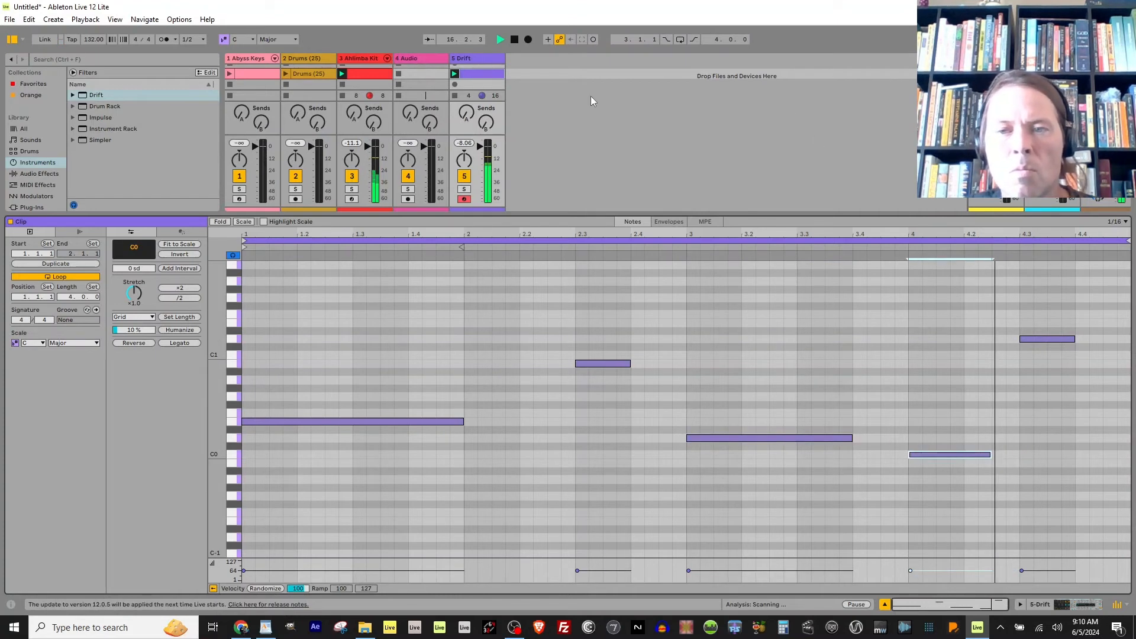
pyautogui.press('space')
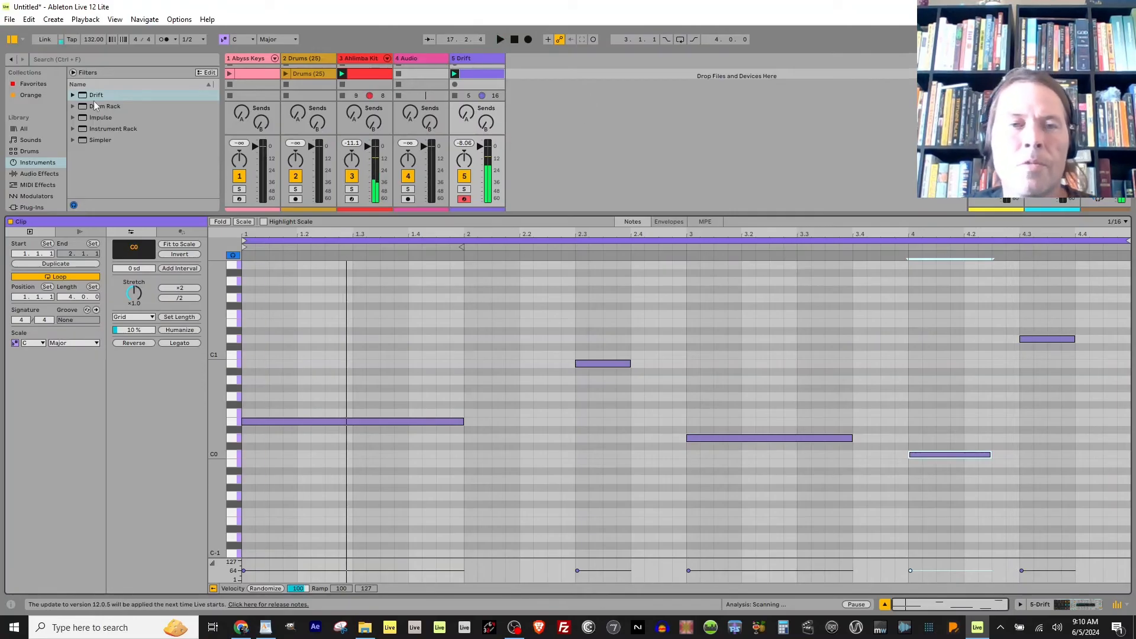
# - Launch the Abyss Keys and Drums (25) clips with the others, shrink the note editor, and lower the Drums (25) track volume slightly
pyautogui.click(230, 74)
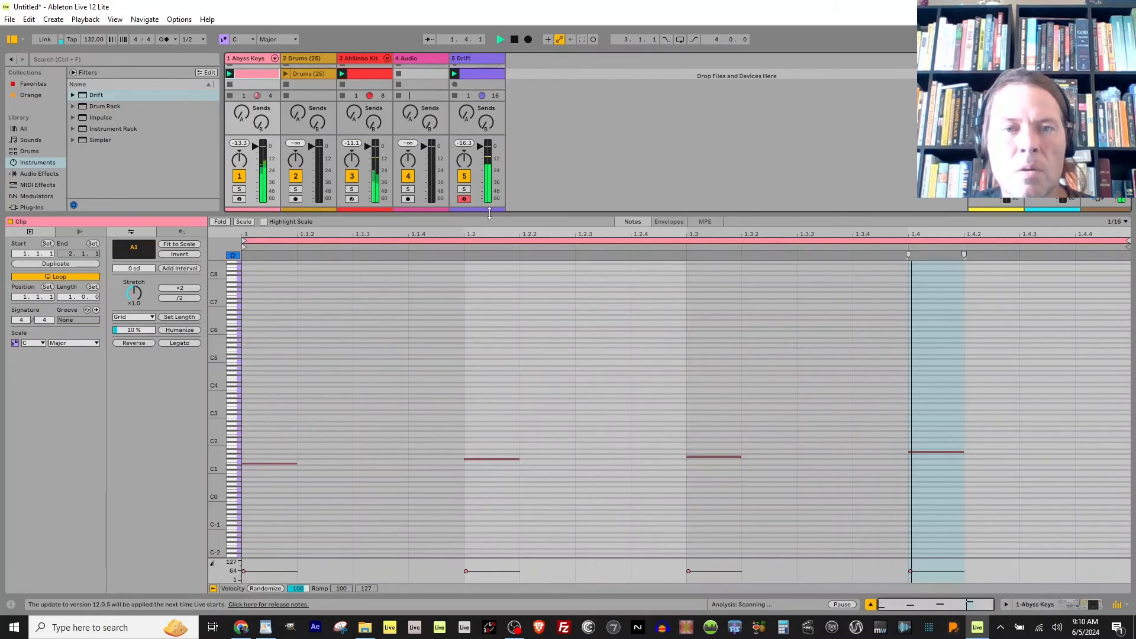
pyautogui.moveTo(480, 288); pyautogui.dragTo(474, 419)
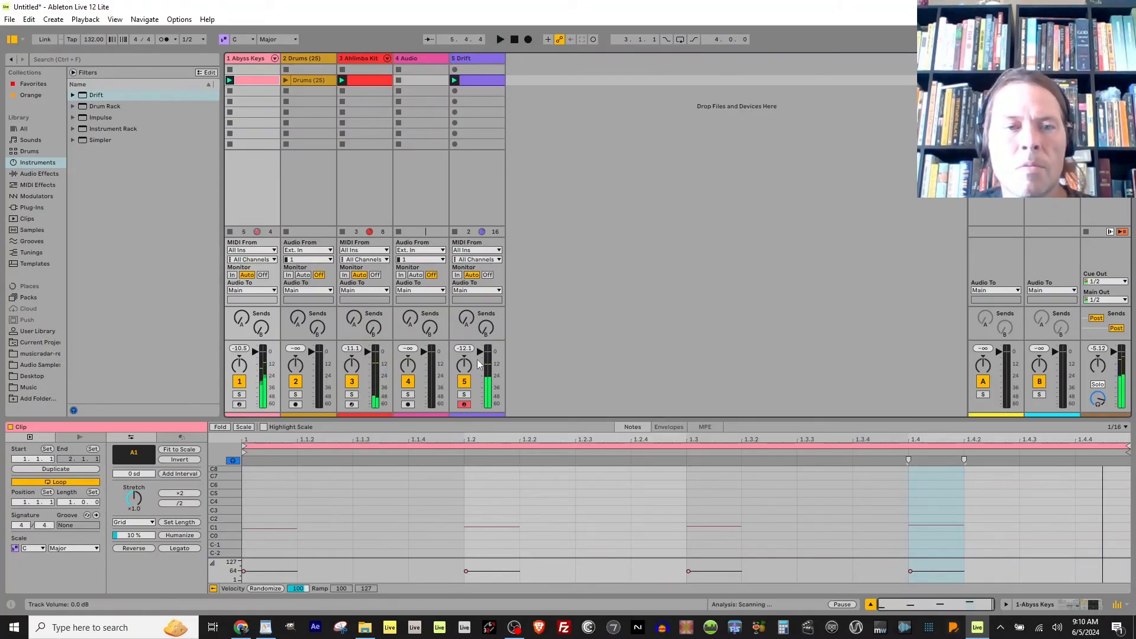
pyautogui.click(286, 79)
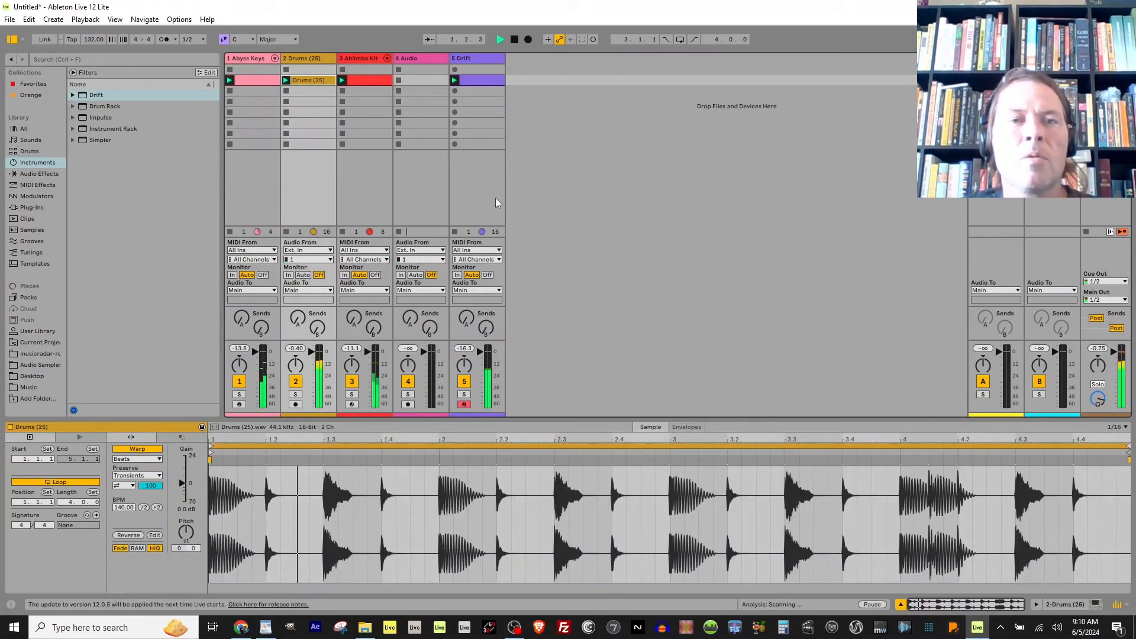
pyautogui.moveTo(314, 358)
pyautogui.mouseDown()
pyautogui.moveTo(314, 385)
pyautogui.moveTo(314, 361)
pyautogui.mouseUp()
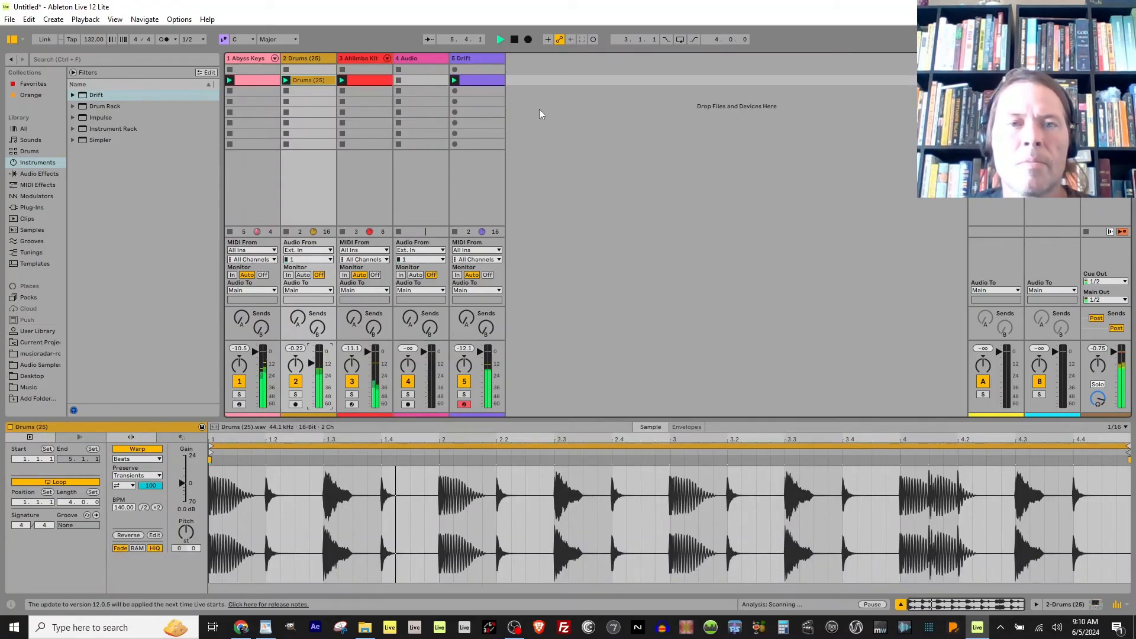
# - Add an Auto Filter to the Drift track, set its cutoff to about 551 Hz and resonance to 32%, and disarm the track
pyautogui.click(481, 58)
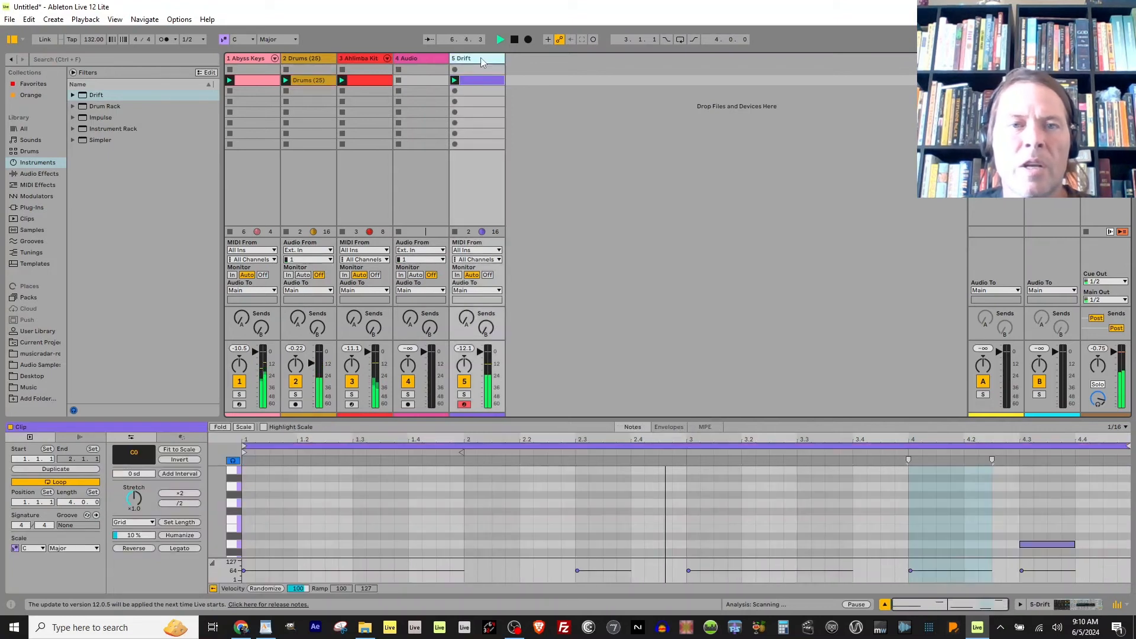
pyautogui.click(480, 58)
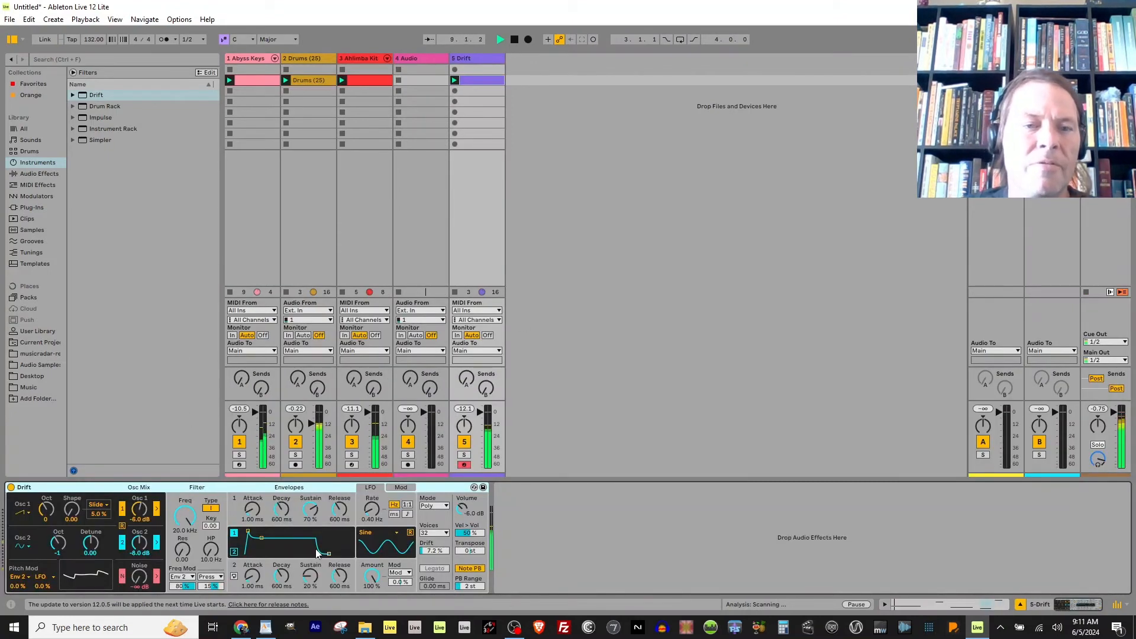
pyautogui.click(32, 173)
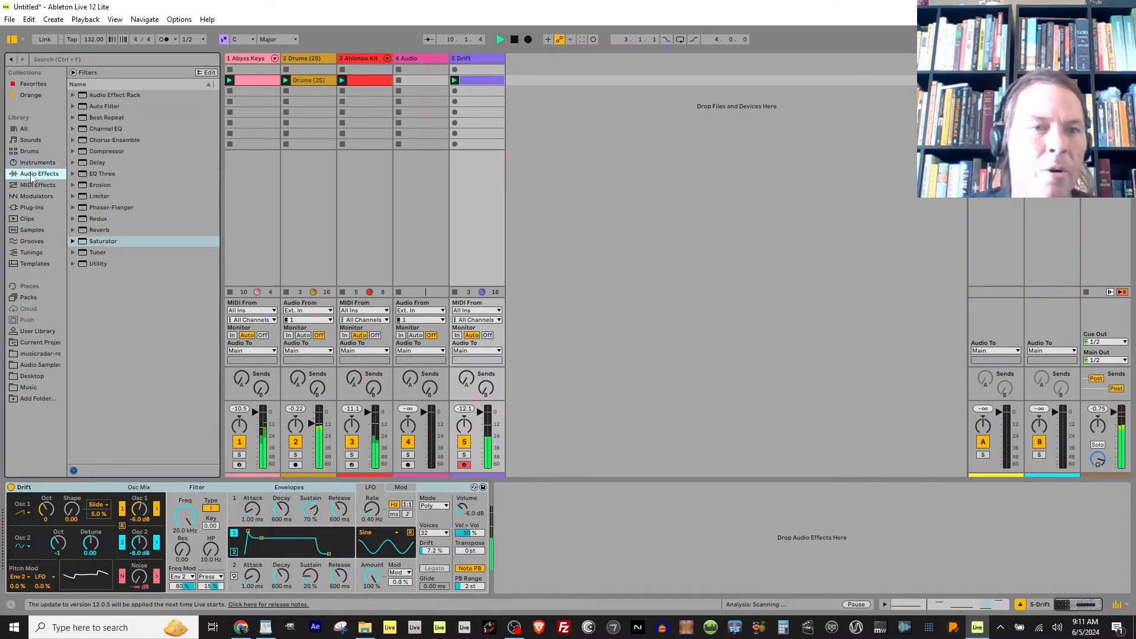
pyautogui.moveTo(105, 107); pyautogui.dragTo(559, 543)
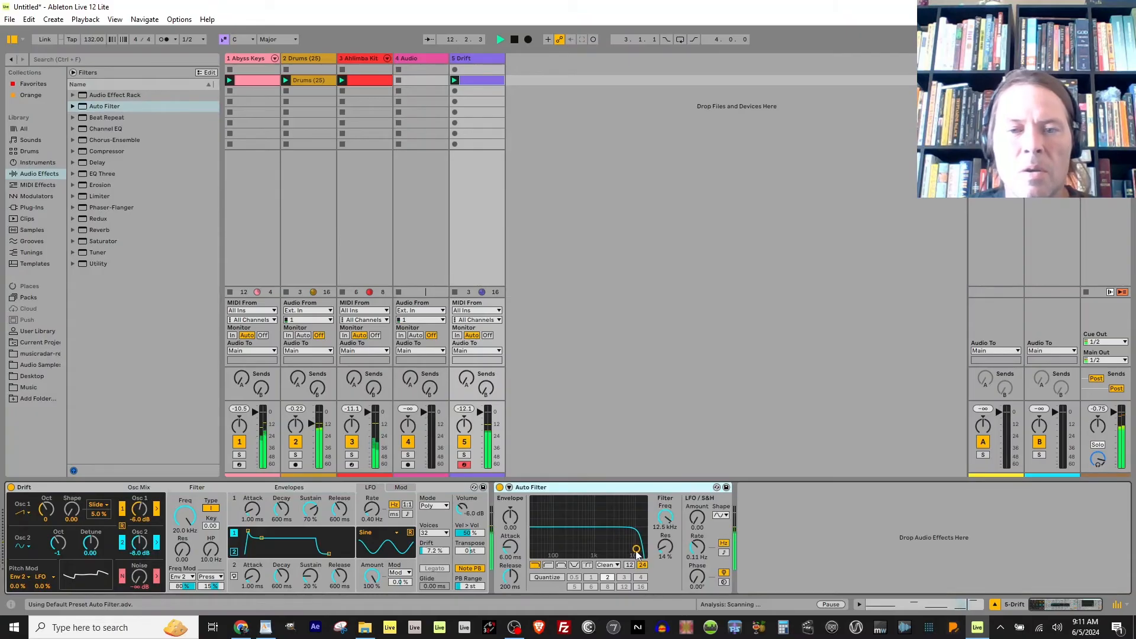
pyautogui.moveTo(636, 549); pyautogui.dragTo(584, 541)
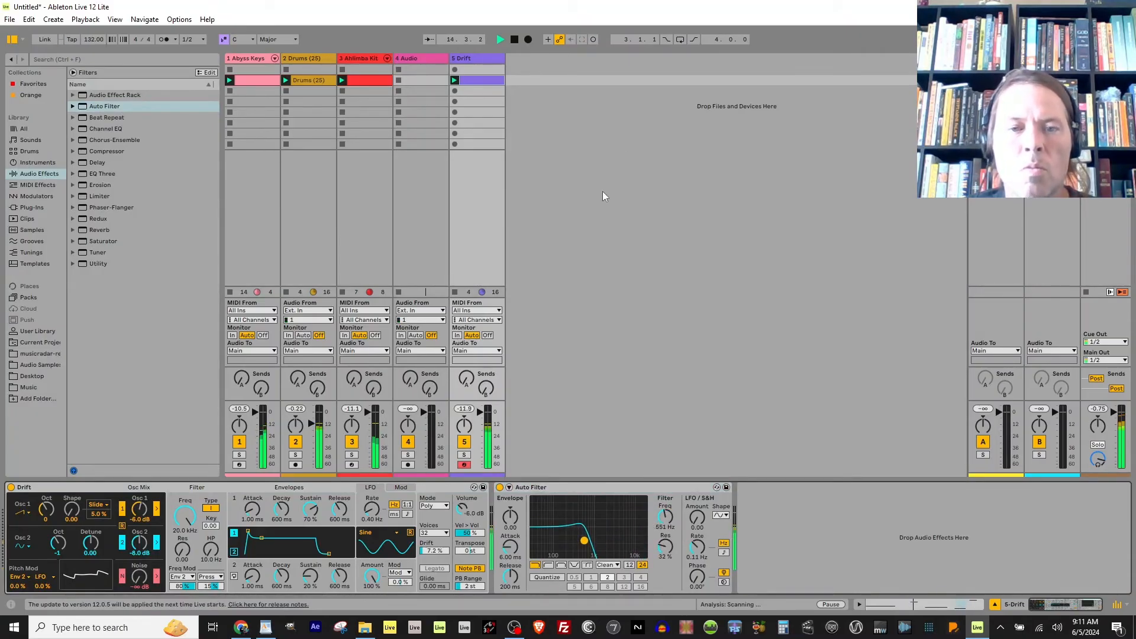
pyautogui.click(464, 465)
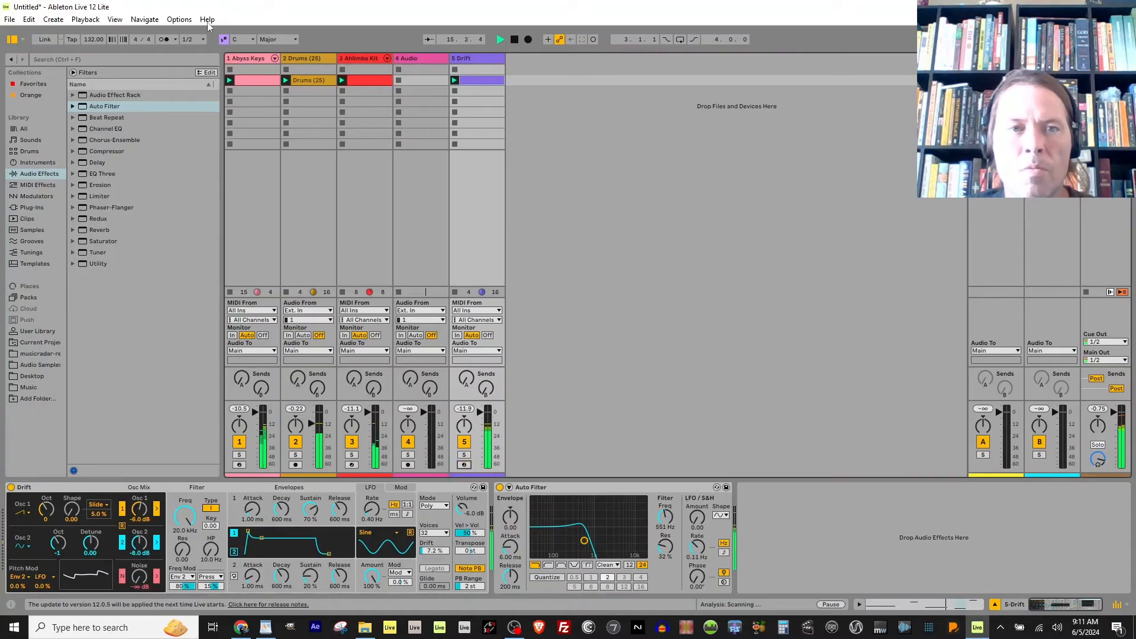
# - Lower the Delay's Dry/Wet to 23% on the Abyss Keys track and reduce the track volume slightly
pyautogui.click(243, 58)
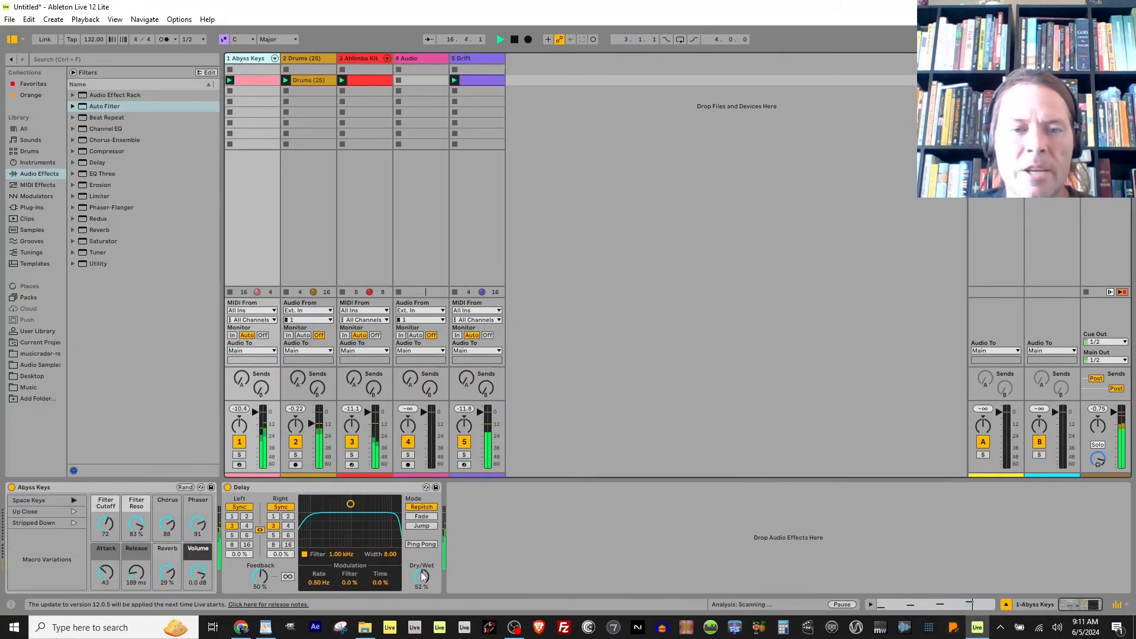
pyautogui.moveTo(421, 572)
pyautogui.mouseDown()
pyautogui.moveTo(417, 588)
pyautogui.moveTo(417, 570)
pyautogui.mouseUp()
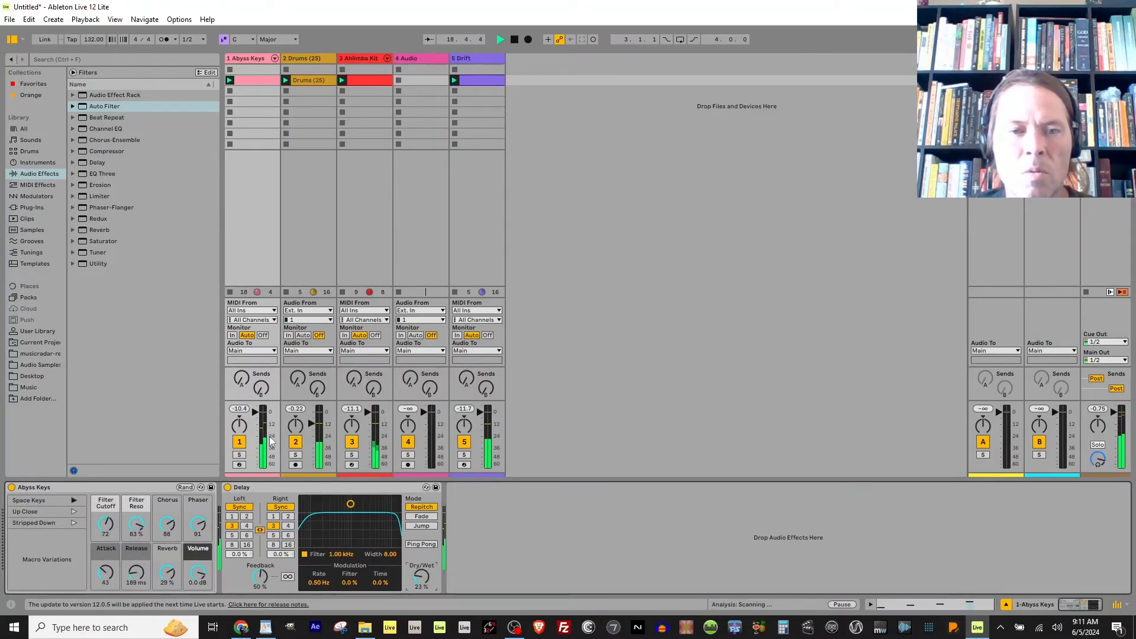
pyautogui.moveTo(255, 413); pyautogui.dragTo(254, 421)
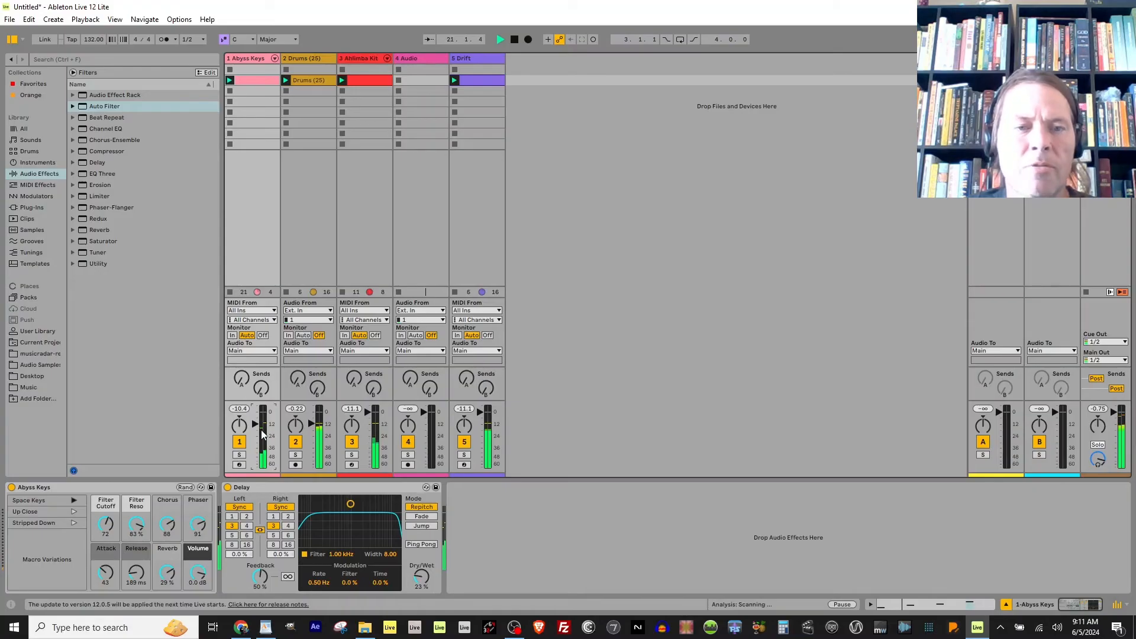
# - Hot-swap the Abyss Keys instrument, auditioning the Drift presets Euphoria Lead, Ethereal Brushed Bells and Experienza Bass, and load Echo Pulse
pyautogui.click(201, 487)
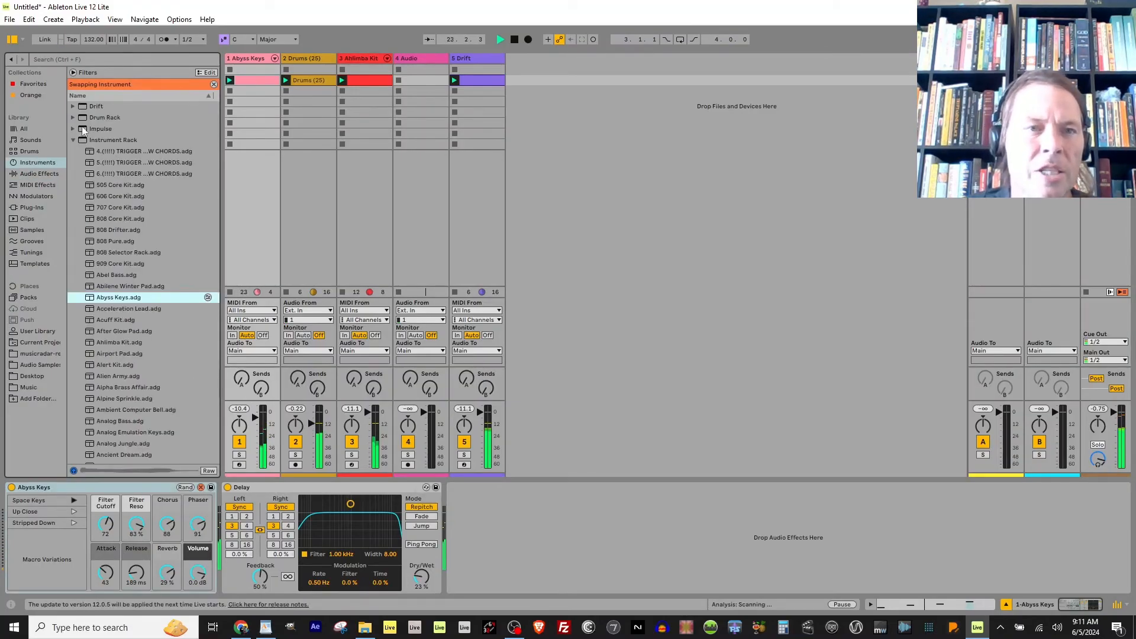
pyautogui.click(72, 106)
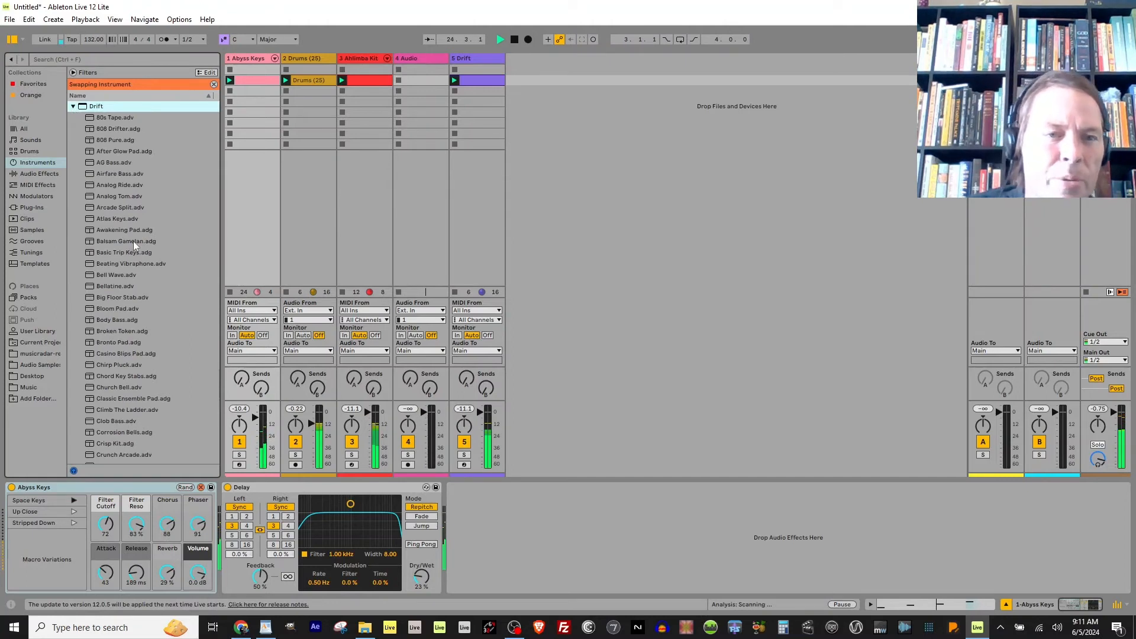
pyautogui.scroll(-7, 132, 272)
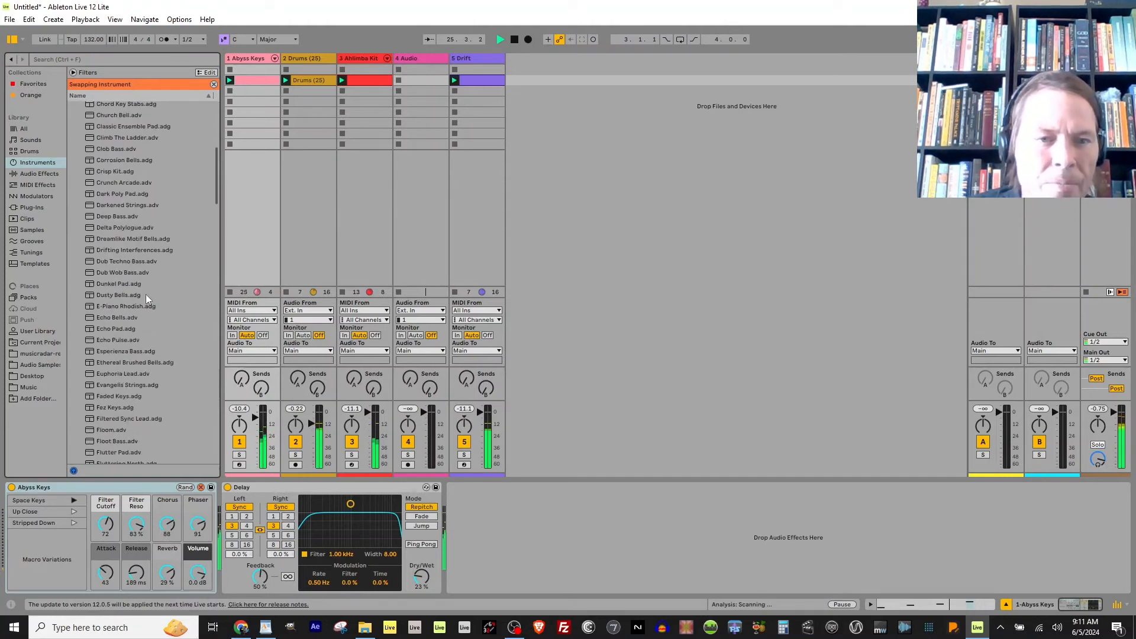
pyautogui.scroll(-2, 129, 384)
pyautogui.click(129, 374)
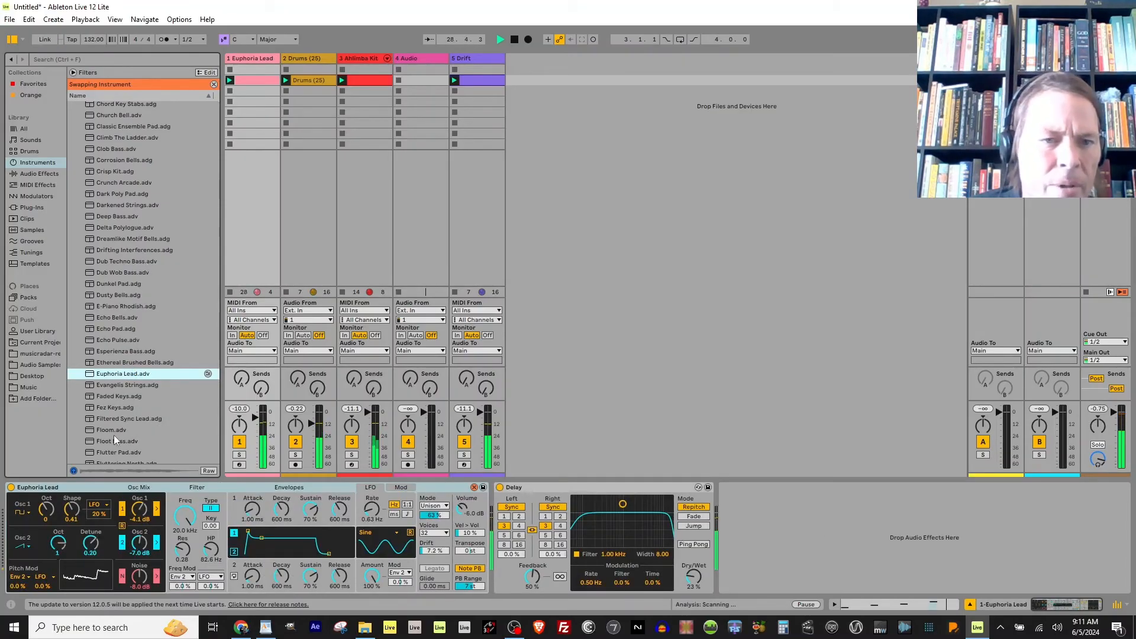
pyautogui.click(122, 363)
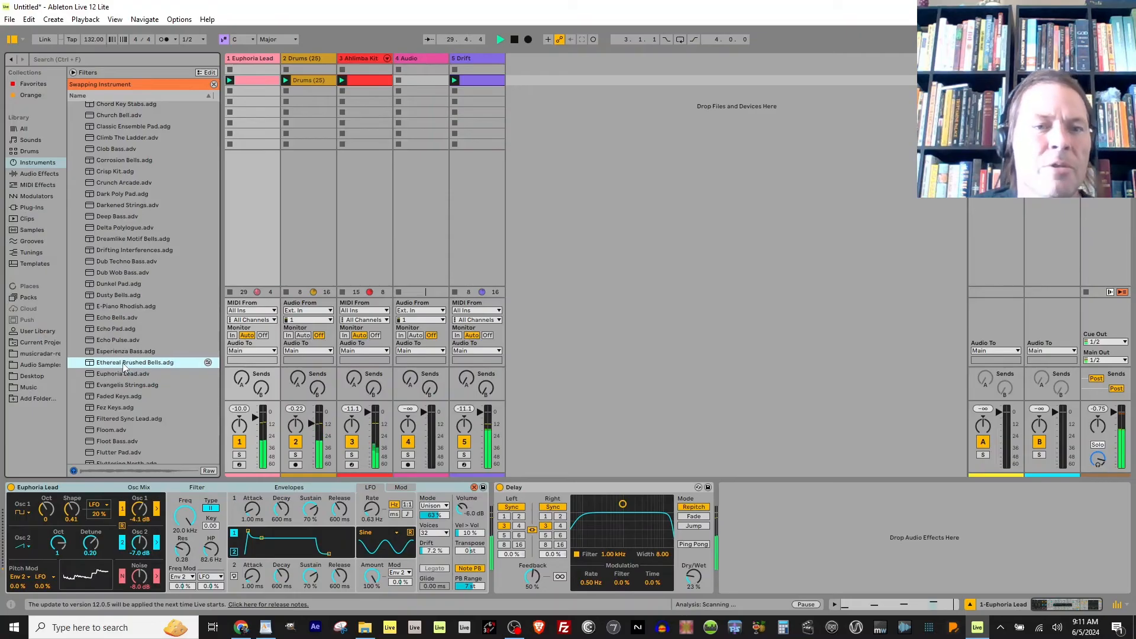
pyautogui.doubleClick(124, 364)
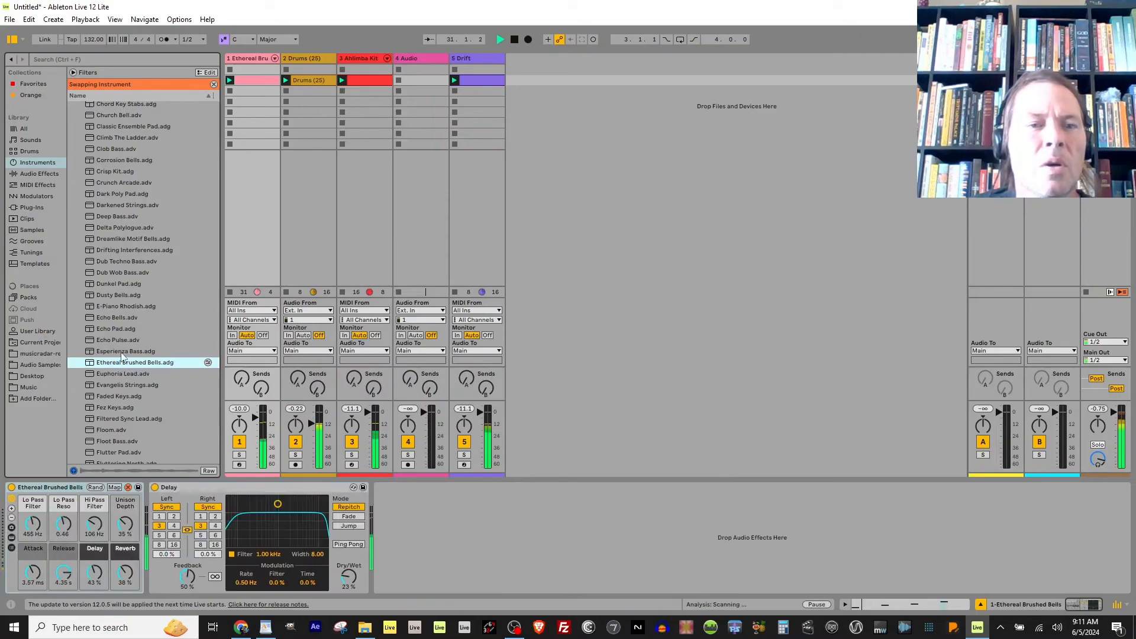
pyautogui.doubleClick(122, 352)
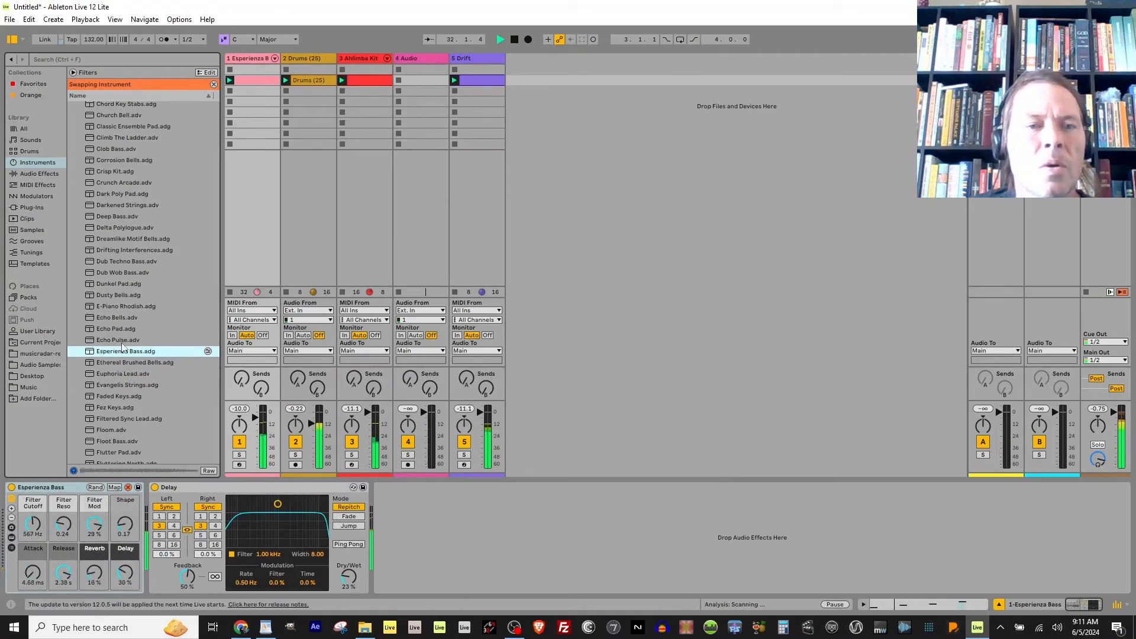
pyautogui.doubleClick(122, 341)
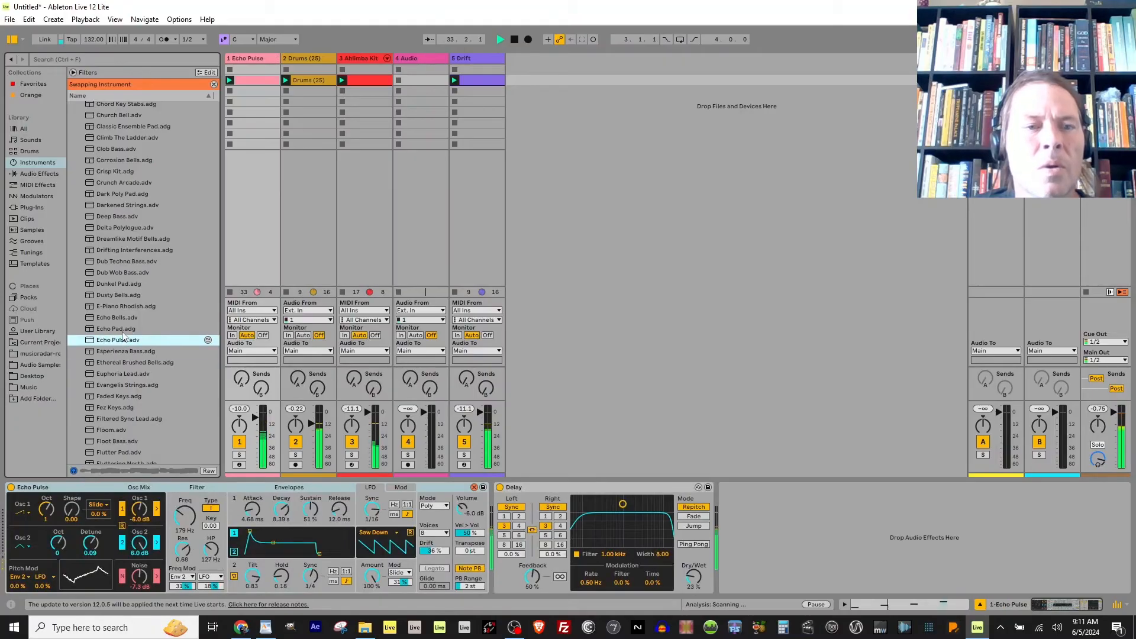
# - Set Echo Pulse's release to about 1.61 s, attack to 0.00 ms and filter frequency to 1.04 kHz, then end hot-swapping and stop playback
pyautogui.moveTo(339, 509); pyautogui.dragTo(339, 467)
pyautogui.moveTo(252, 509); pyautogui.dragTo(190, 524)
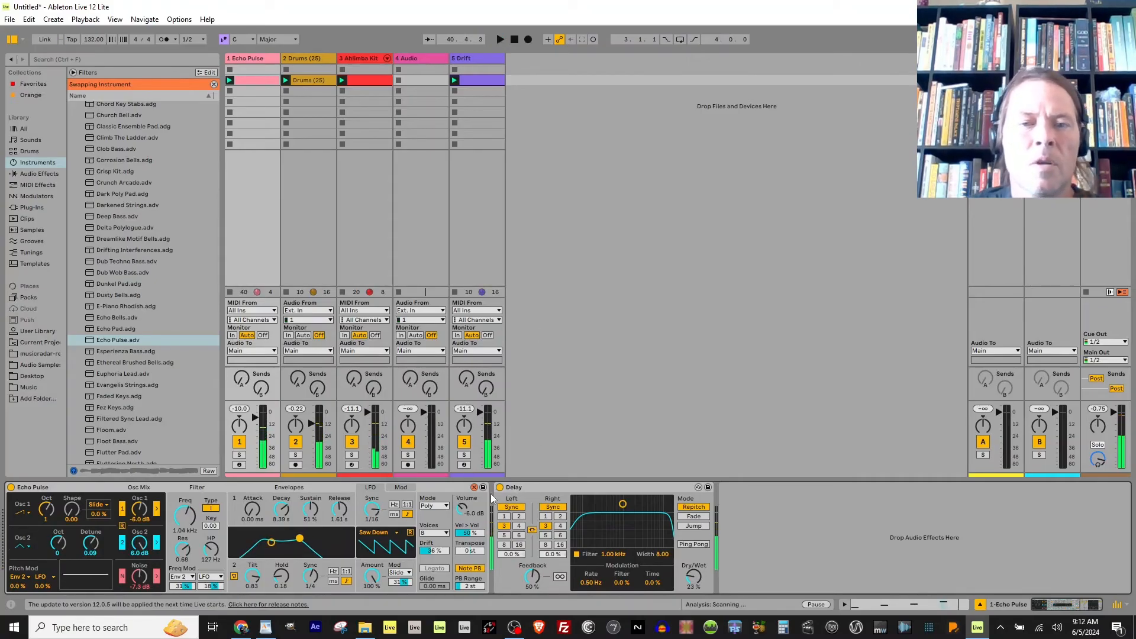
pyautogui.click(474, 487)
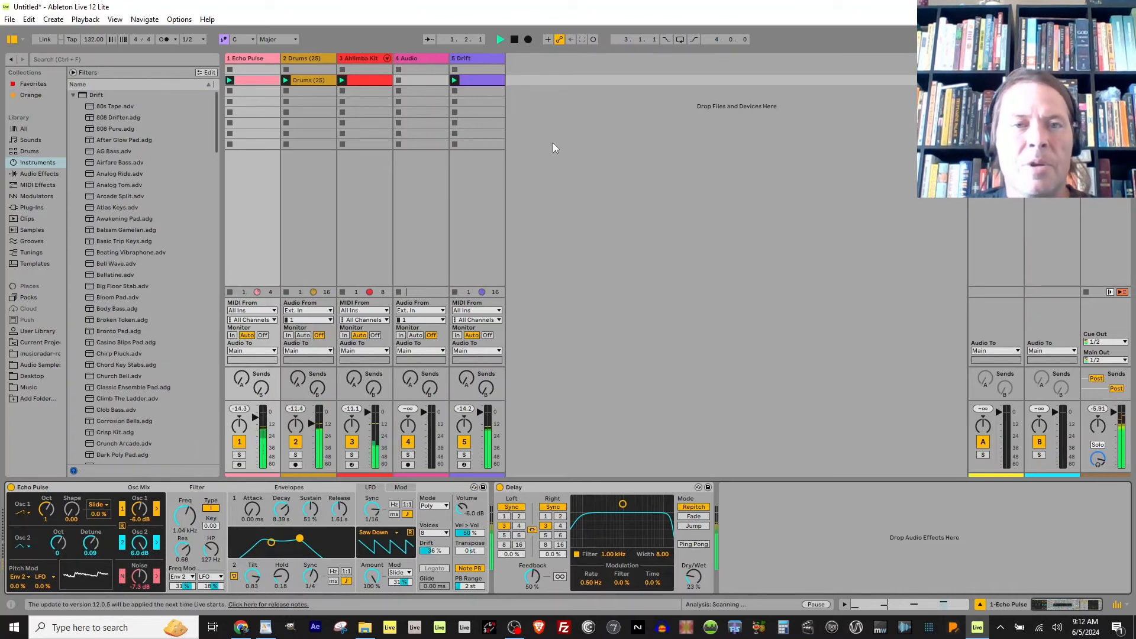
pyautogui.press('space')
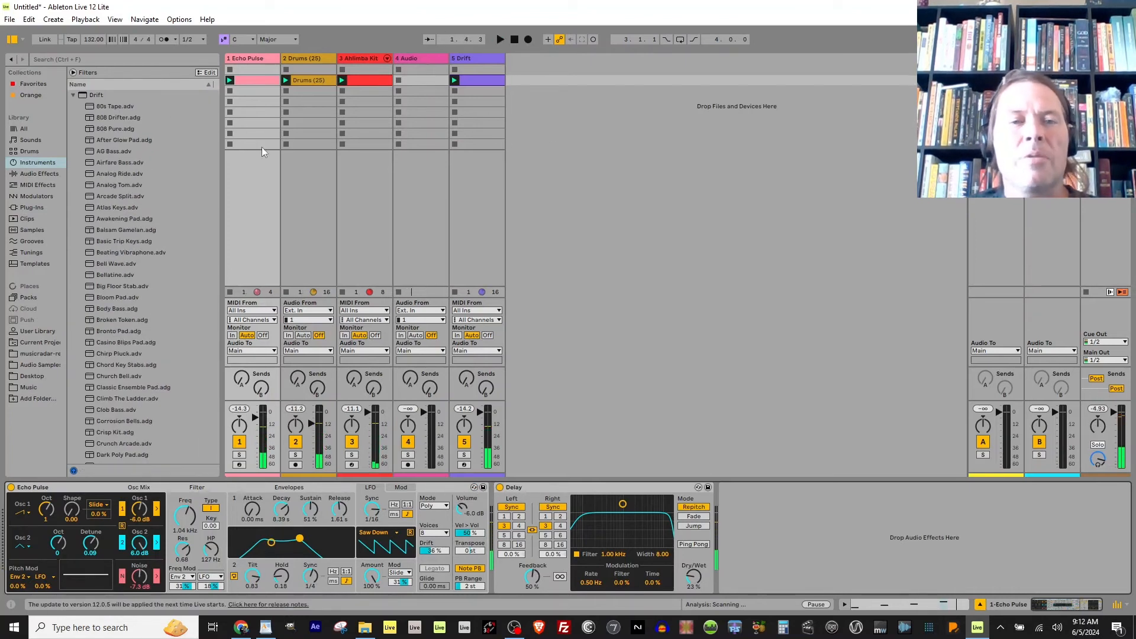
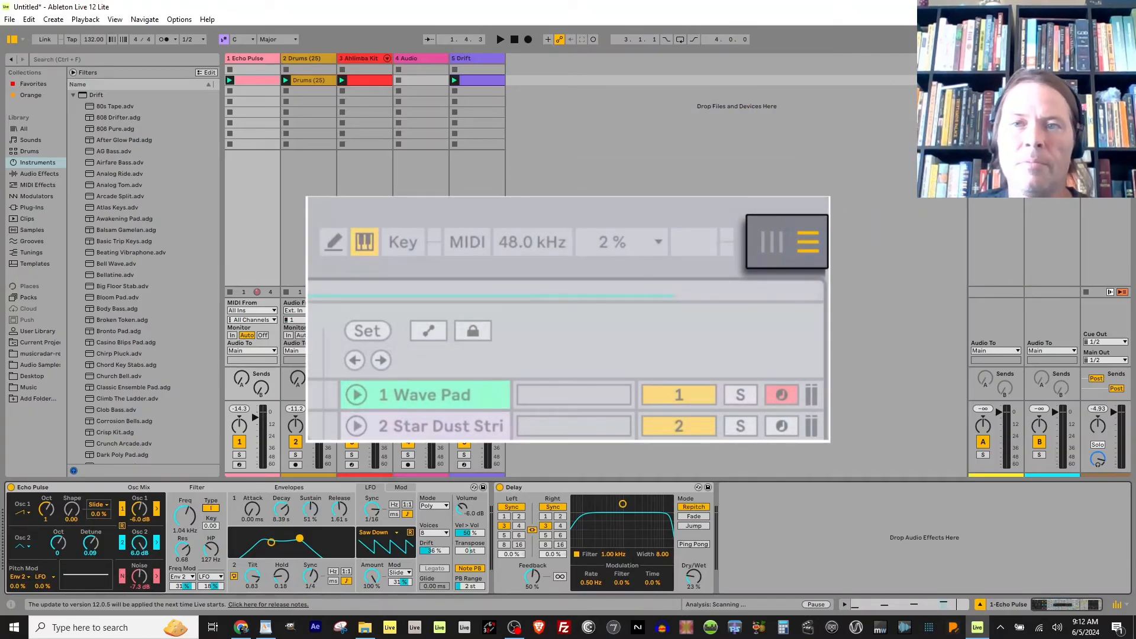
# - Switch back and forth between the Session and Arrangement views to compare them, ending in Session View
pyautogui.press('Tab')
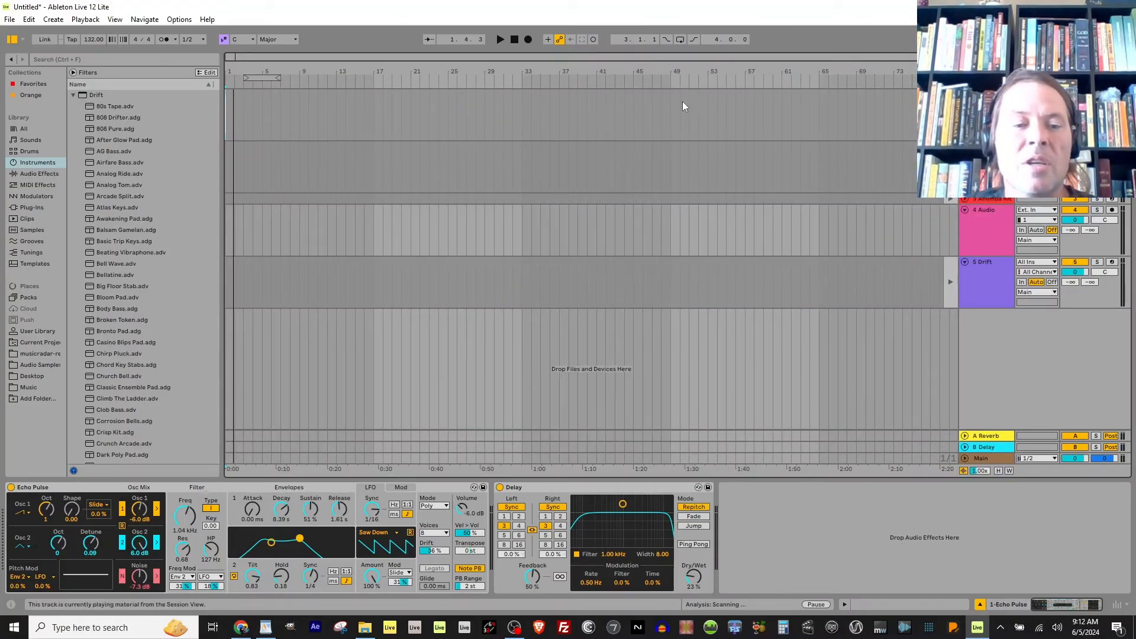
pyautogui.press('Tab')
pyautogui.press('Tab')
pyautogui.press('Tab')
pyautogui.press('Tab')
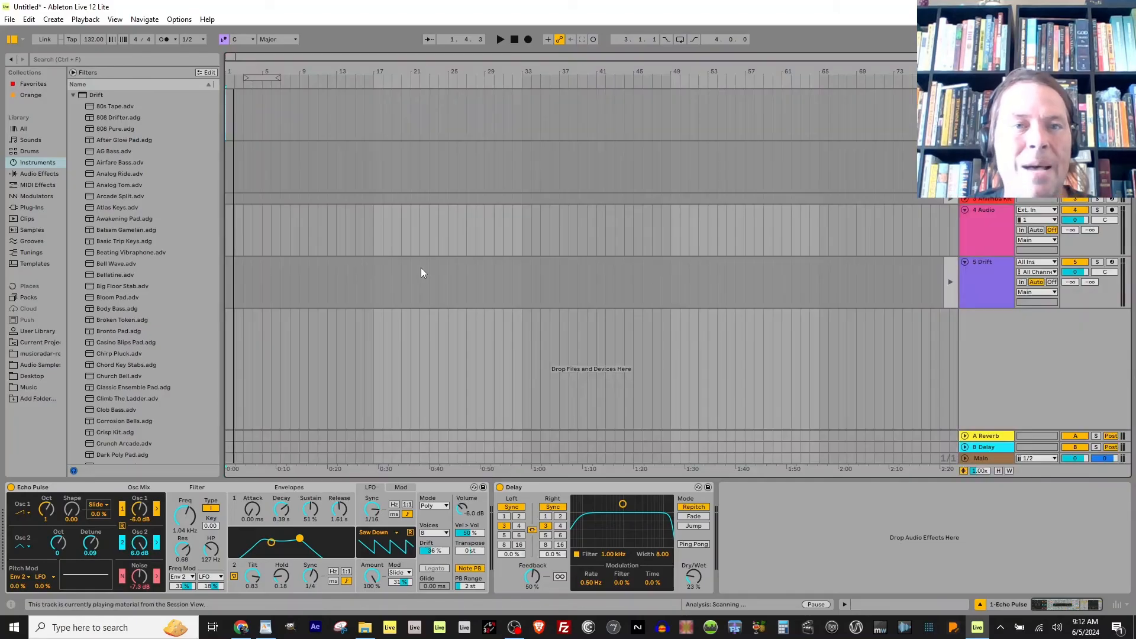
pyautogui.press('Tab')
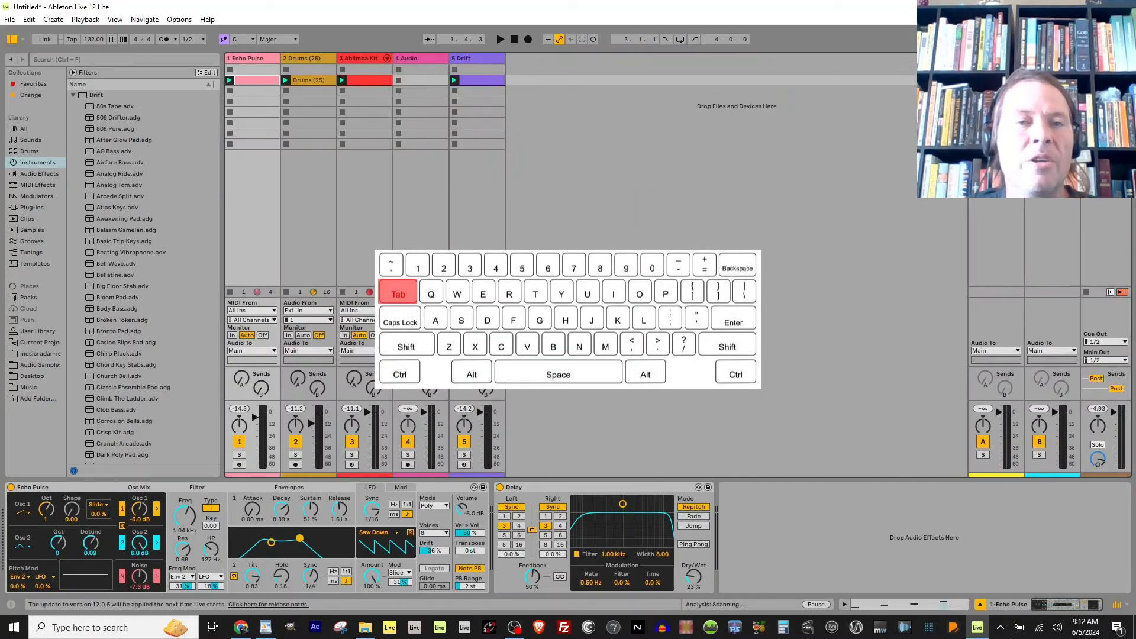
# - Copy the Drift clip from Session View and paste it at the start of the Drift track in Arrangement View
pyautogui.click(472, 80)
pyautogui.rightClick(472, 81)
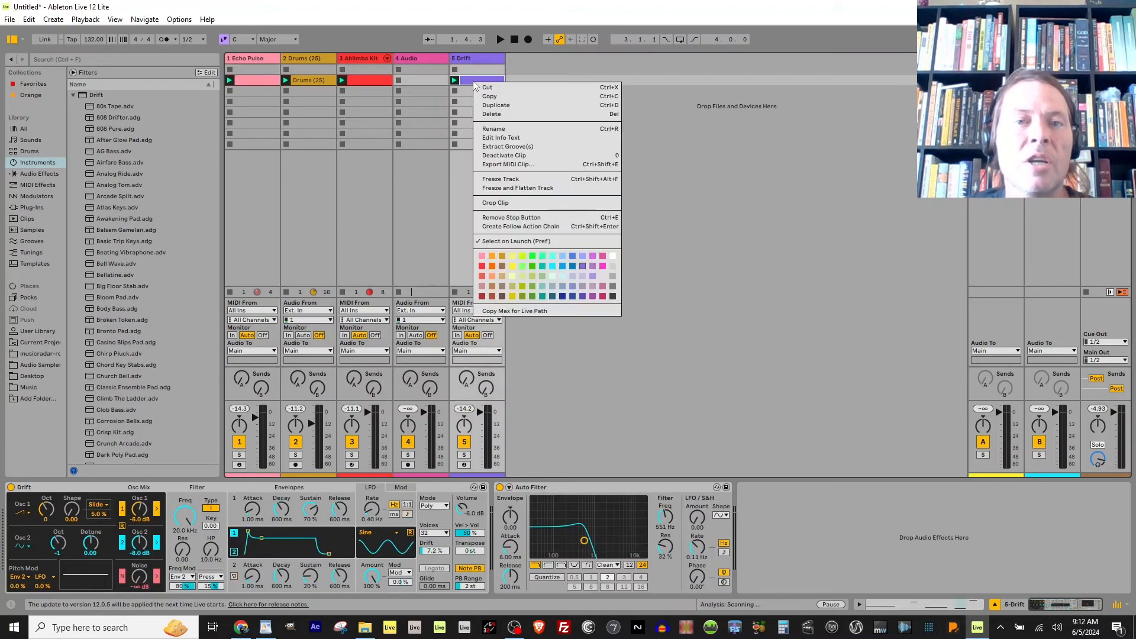
pyautogui.click(516, 95)
pyautogui.press('Tab')
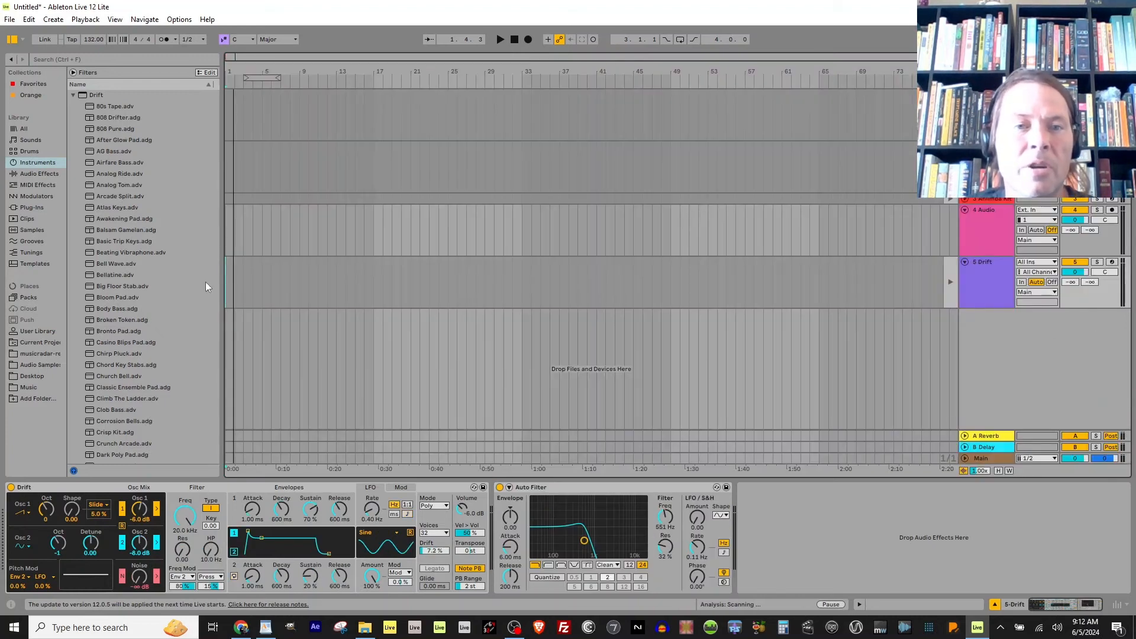
pyautogui.hotkey('ctrl', 'v')
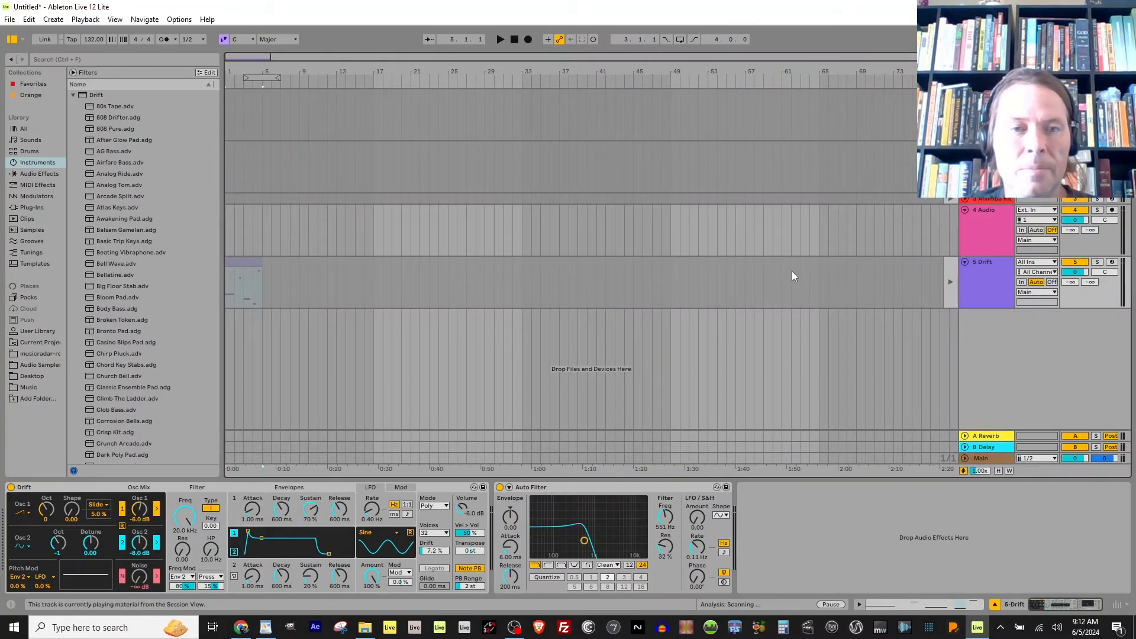
# - Return to Session View and launch the second-row scene that holds all the clips together
pyautogui.press('Tab')
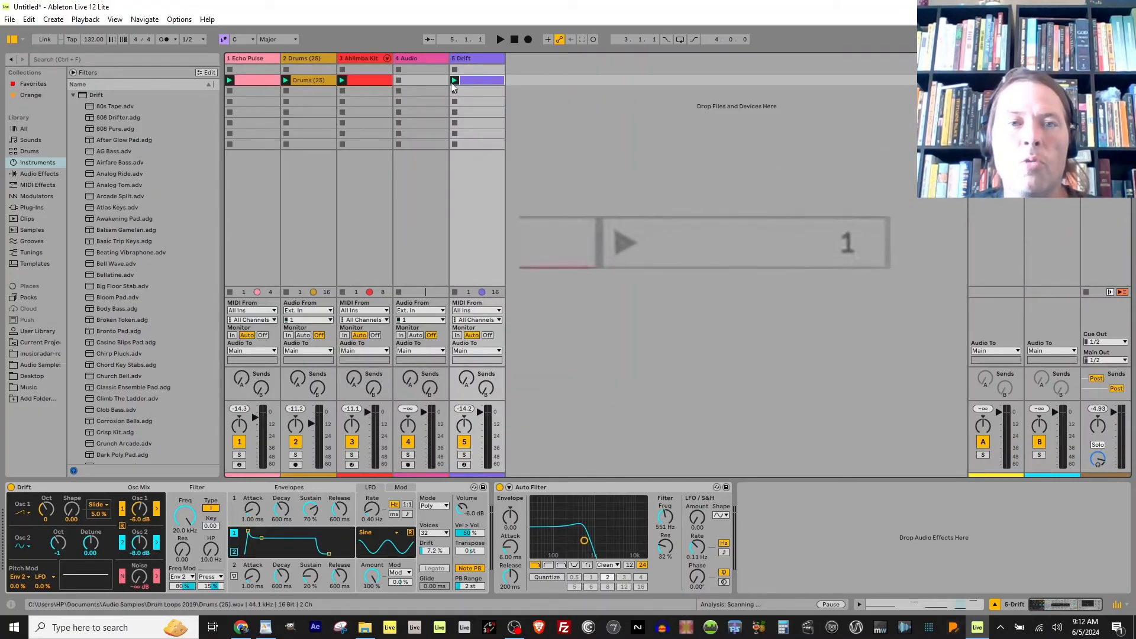
pyautogui.click(1087, 80)
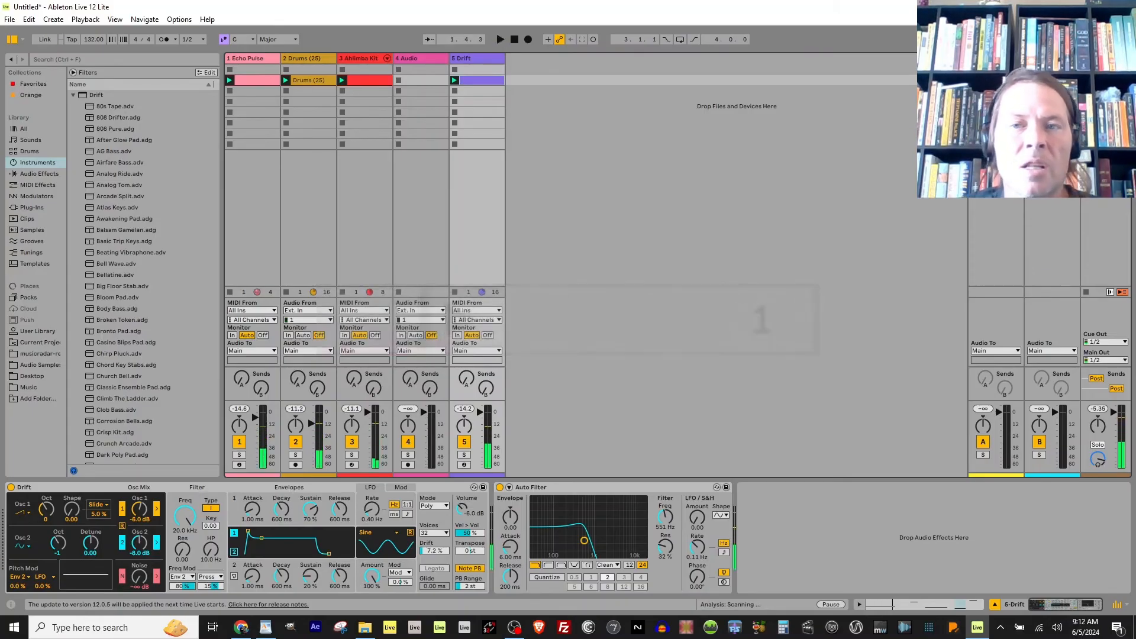
# - Move the Echo Pulse and Drift clips up to the first scene and duplicate each into the second scene
pyautogui.moveTo(247, 78); pyautogui.dragTo(246, 69)
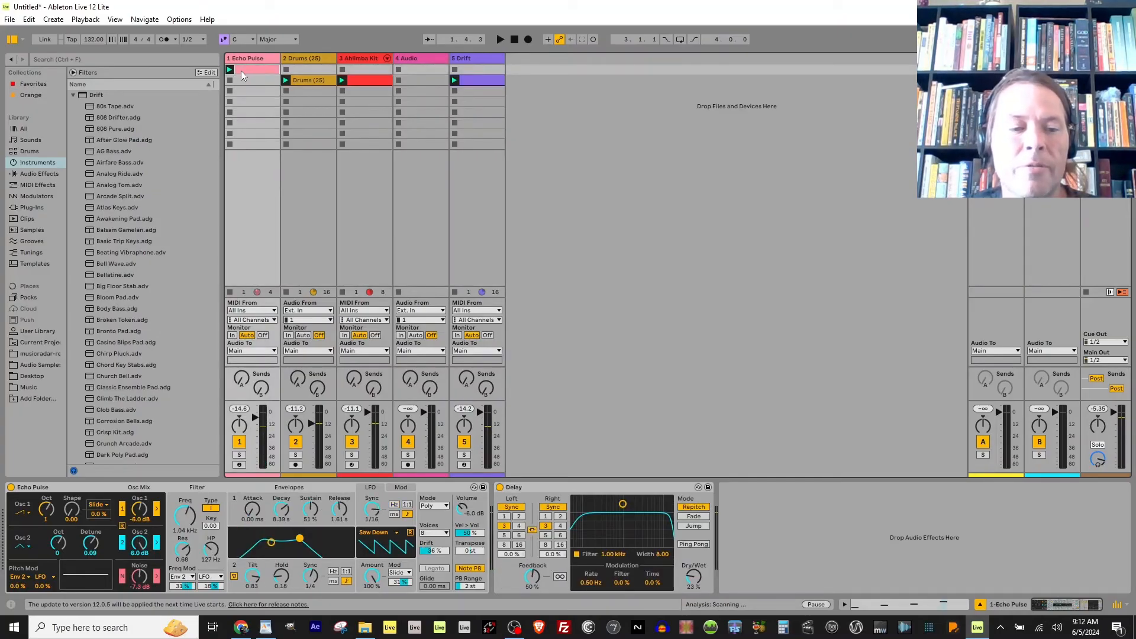
pyautogui.hotkey('ctrl', 'd')
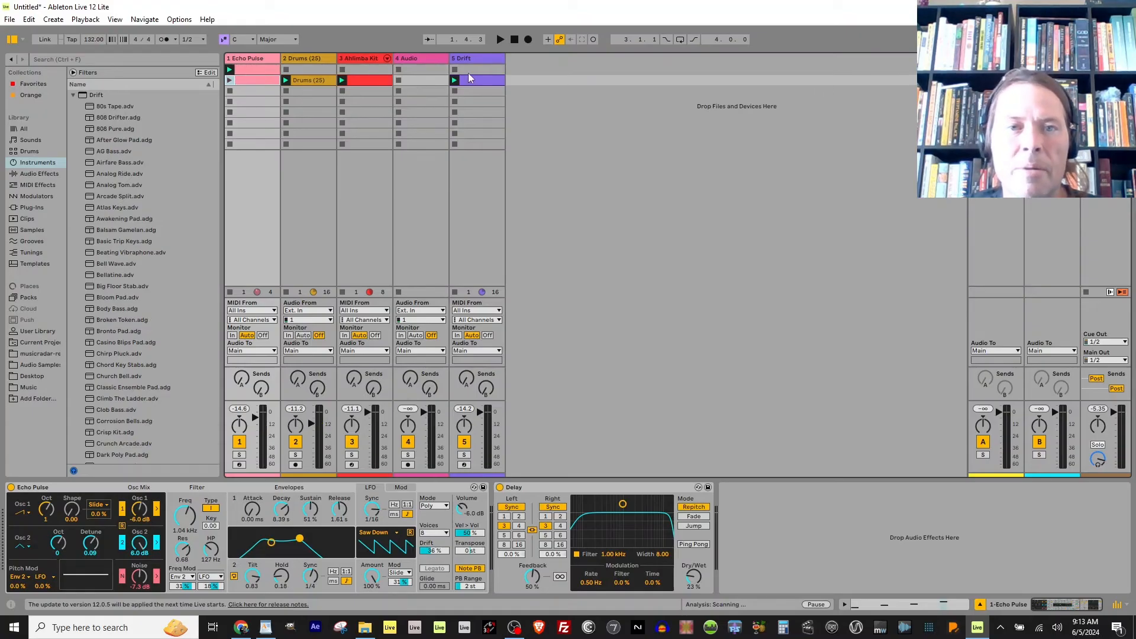
pyautogui.moveTo(469, 78); pyautogui.dragTo(472, 71)
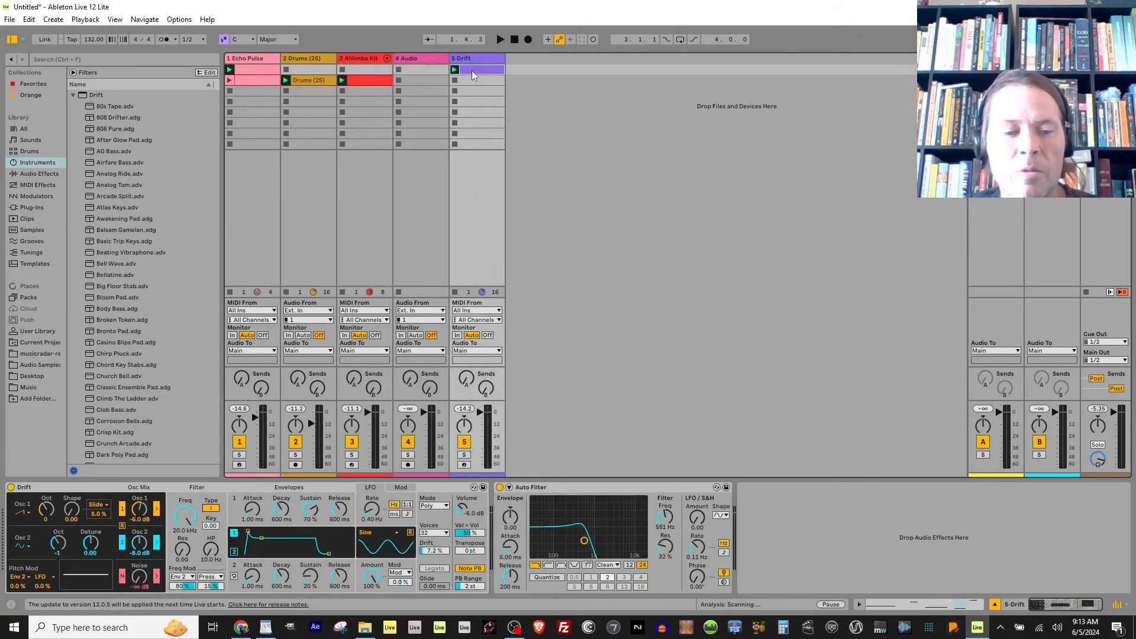
pyautogui.hotkey('ctrl', 'd')
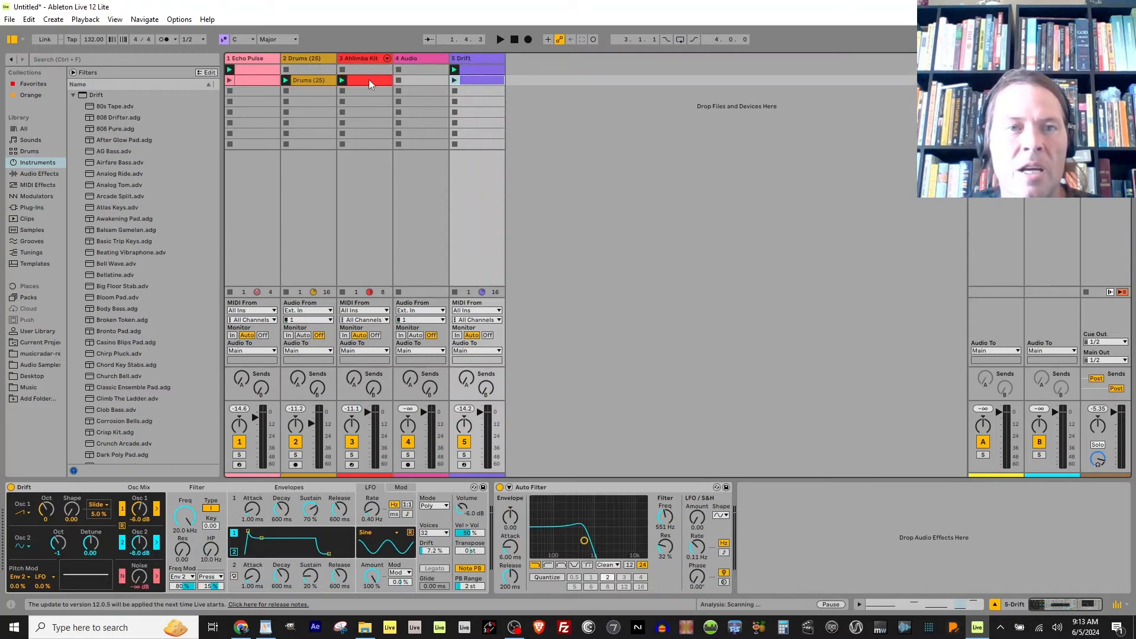
# - Move the Drums (25) clip down to the third scene and select the second-scene Drift clip
pyautogui.moveTo(309, 79); pyautogui.dragTo(307, 89)
pyautogui.click(257, 83)
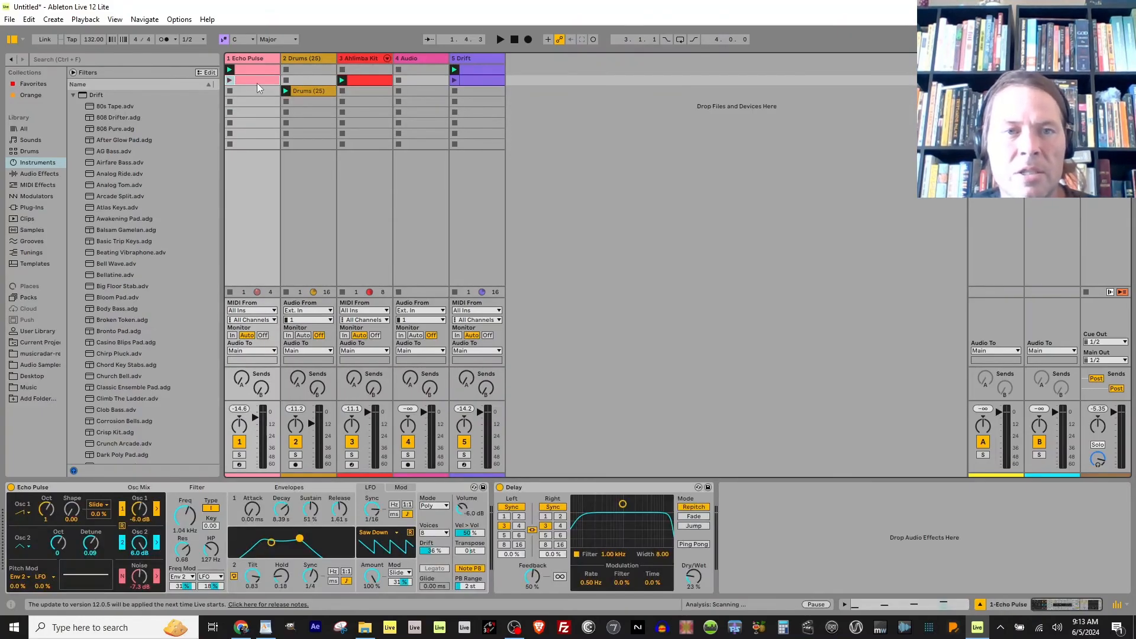
pyautogui.click(470, 79)
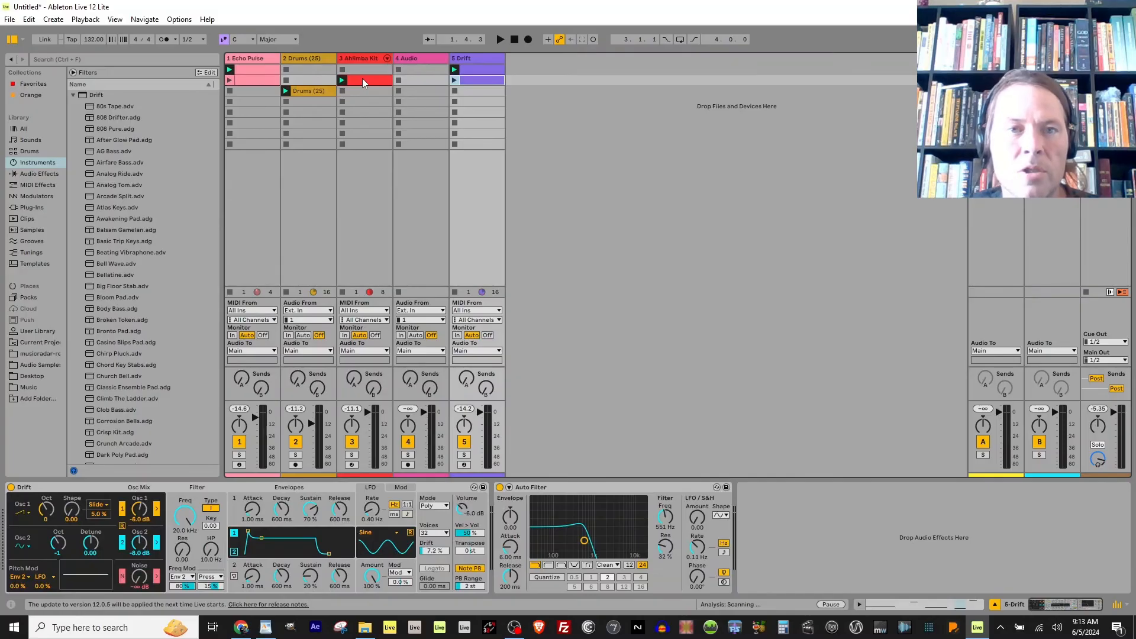
# - Duplicate the second-scene Echo Pulse, Ahlimba Kit and Drift clips into the third scene alongside the Drums (25) clip
pyautogui.click(362, 78)
pyautogui.click(250, 79)
pyautogui.hotkey('ctrl', 'd')
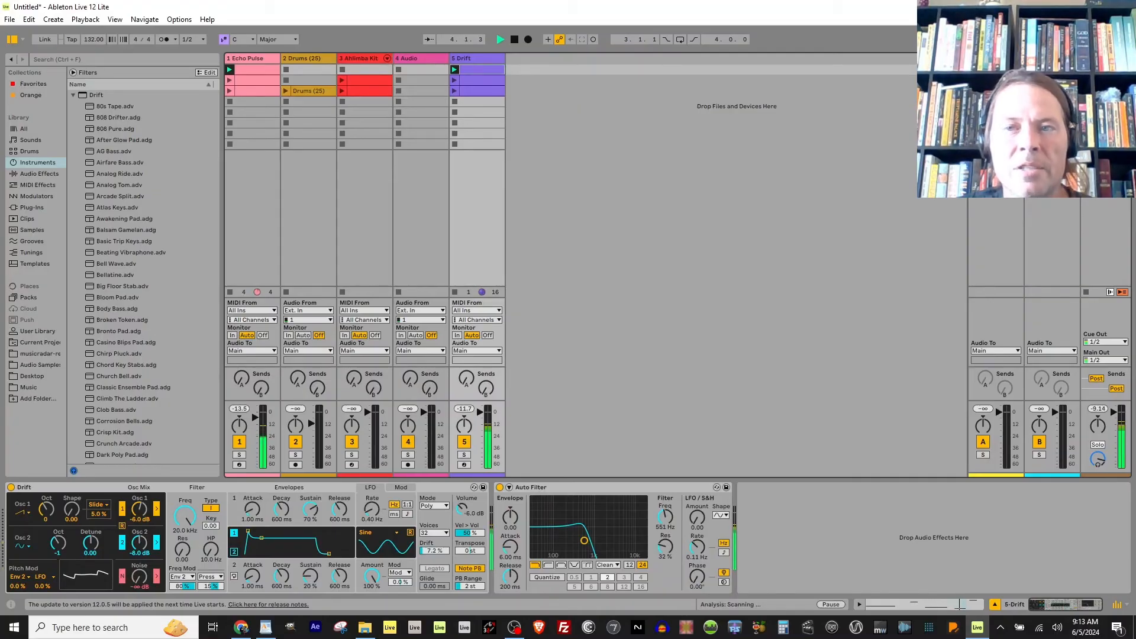
# - Play the first, second and third scenes in turn to hear the song build up, and stop playback
pyautogui.click(1087, 80)
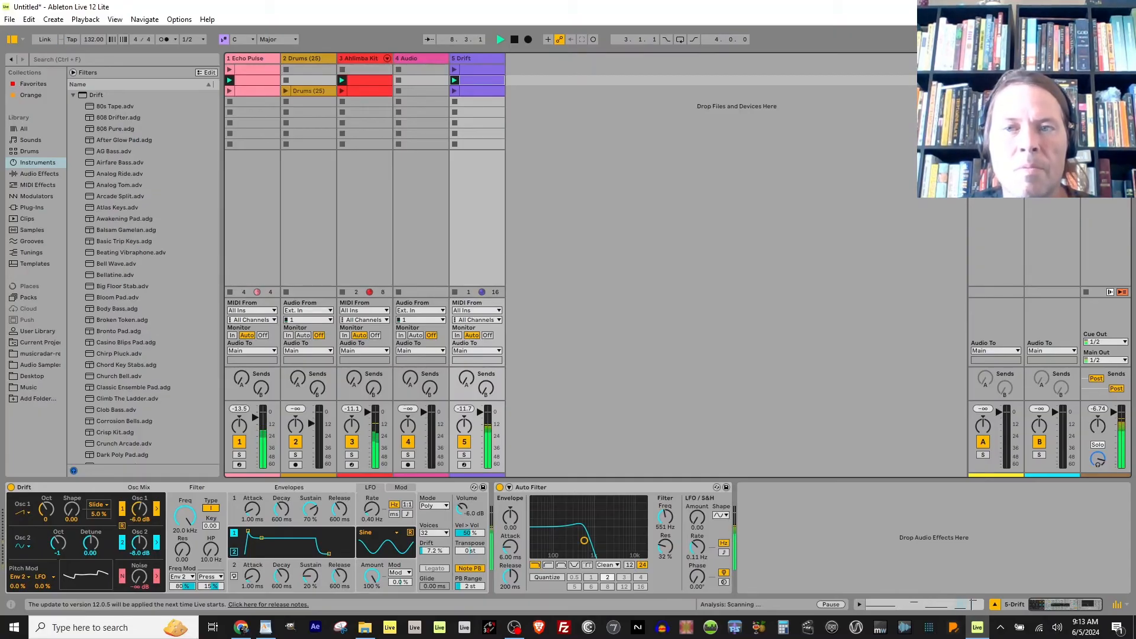
pyautogui.click(1087, 91)
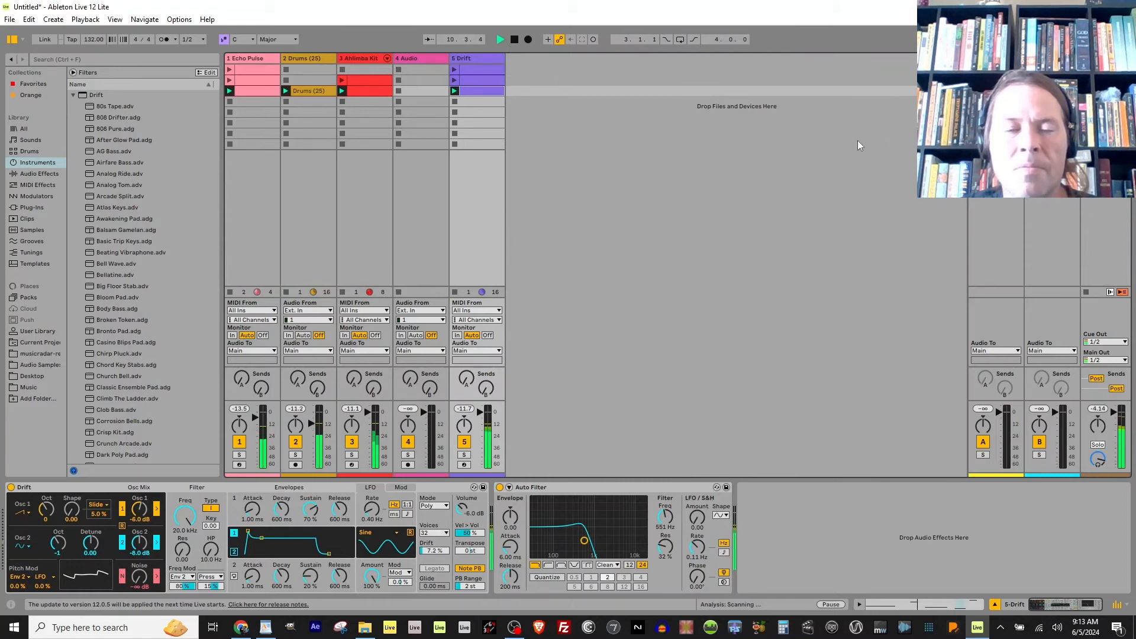
pyautogui.press('space')
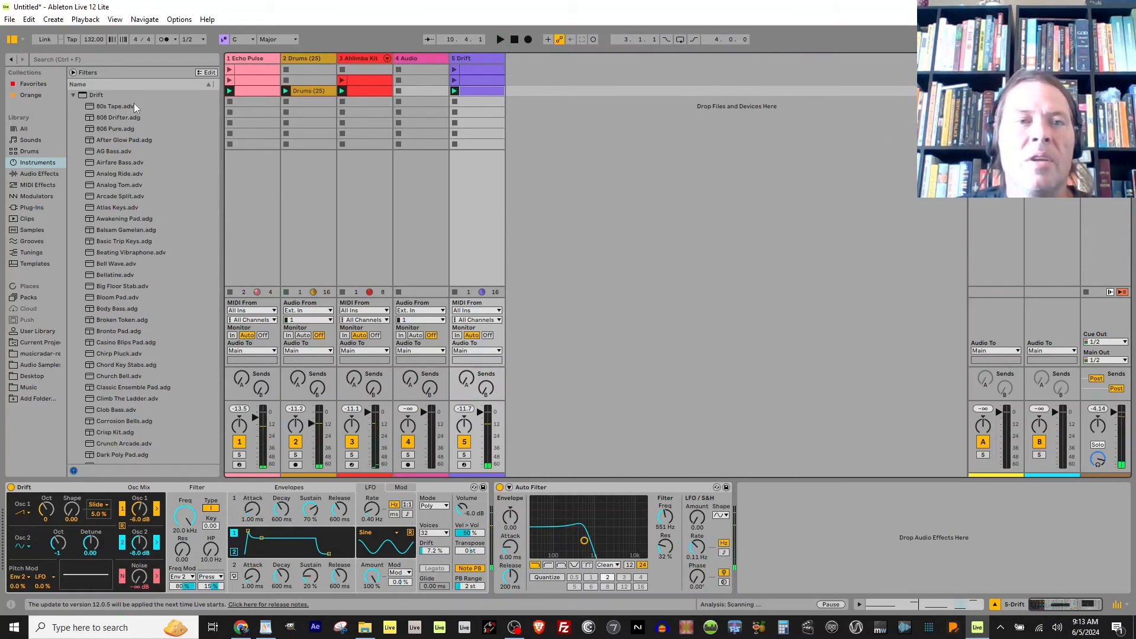
# - Audition the second scene while stopping the Ahlimba Kit and Echo Pulse clips one at a time, and relaunch Echo Pulse's first clip
pyautogui.click(1087, 80)
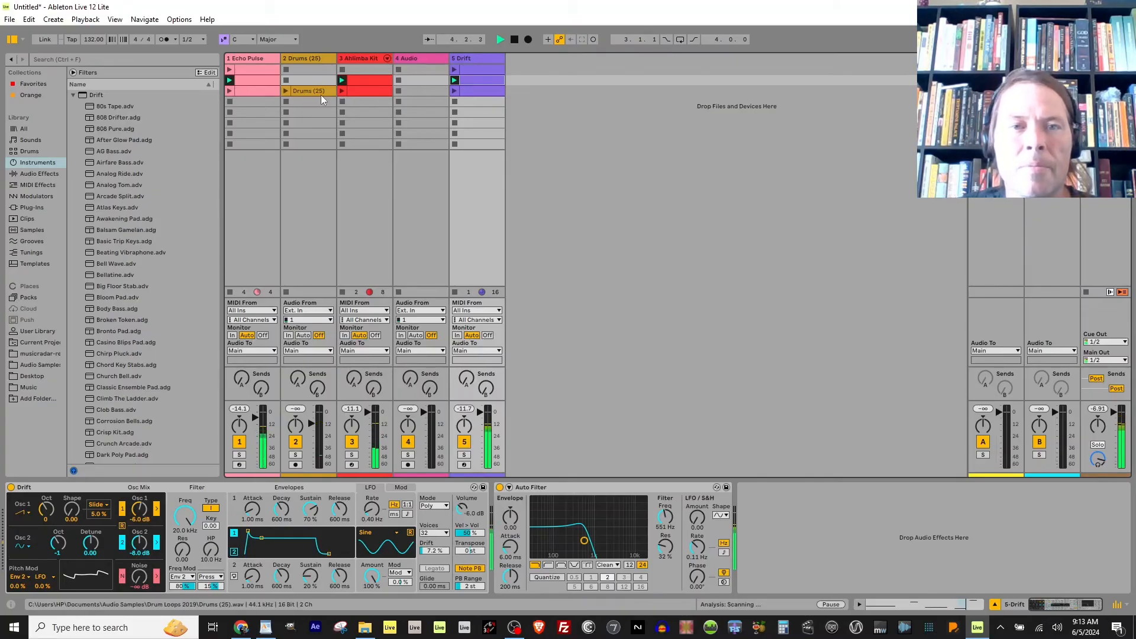
pyautogui.click(342, 102)
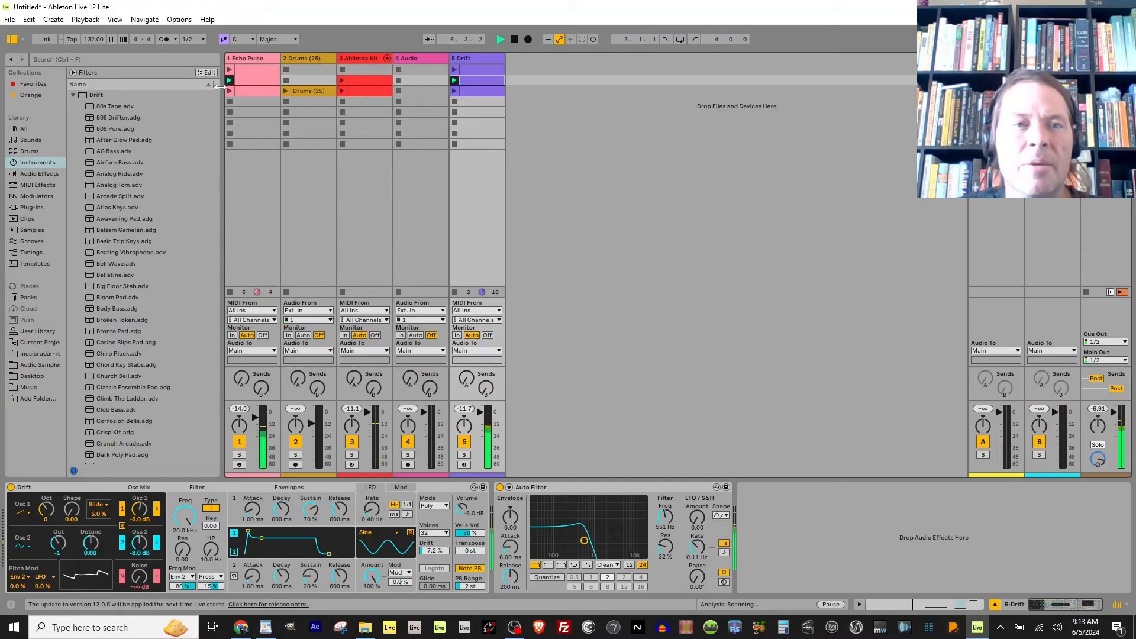
pyautogui.click(187, 37)
pyautogui.click(187, 37)
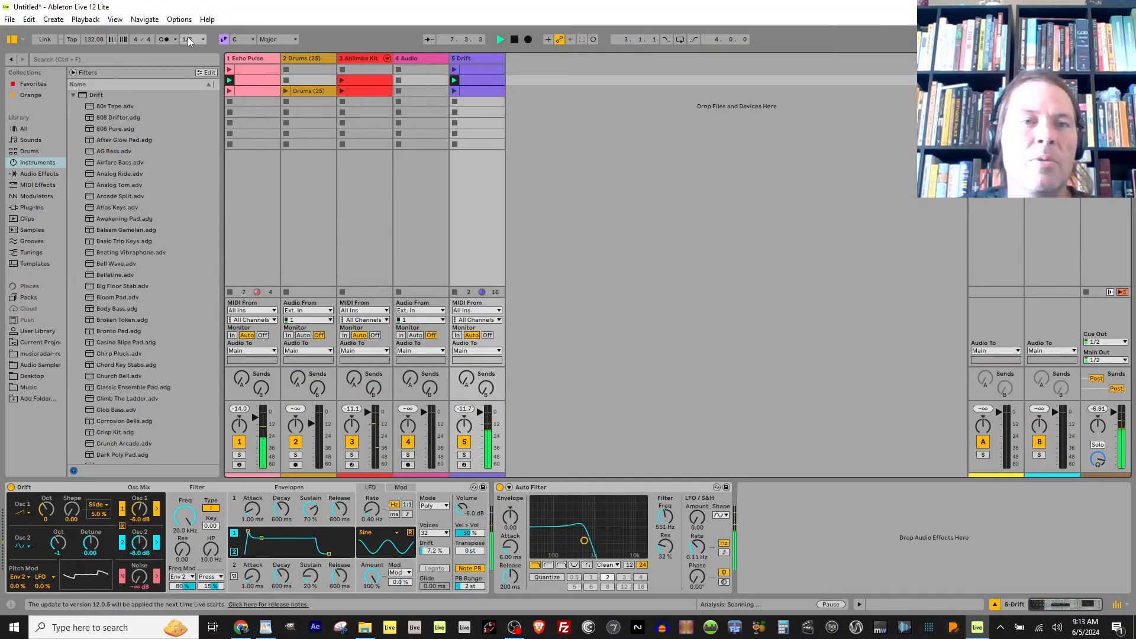
pyautogui.click(230, 102)
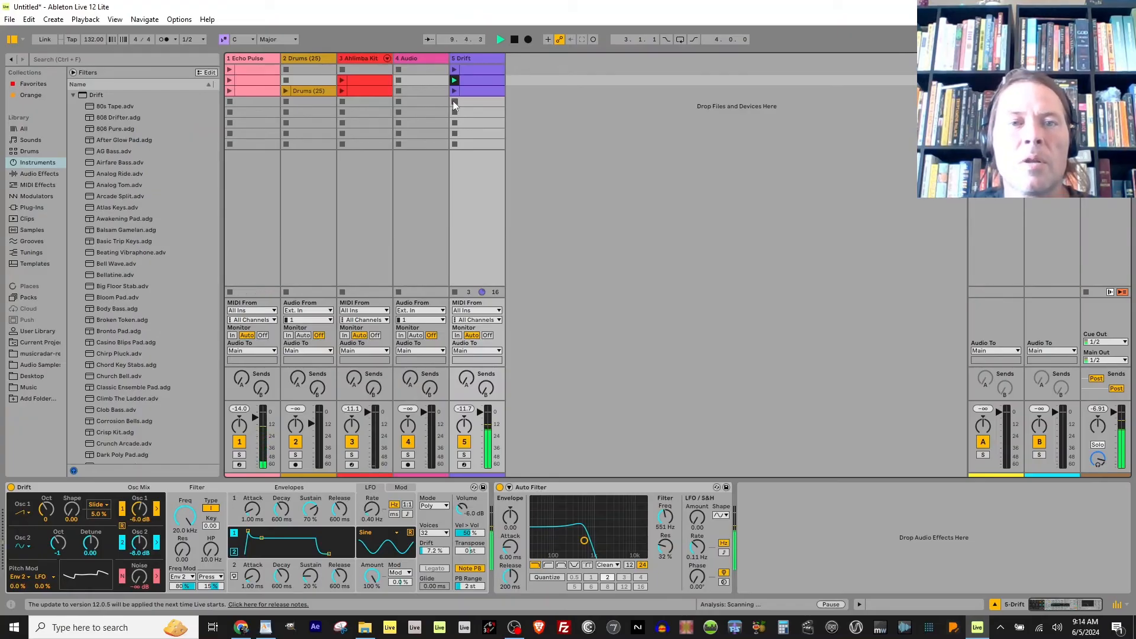
pyautogui.click(230, 71)
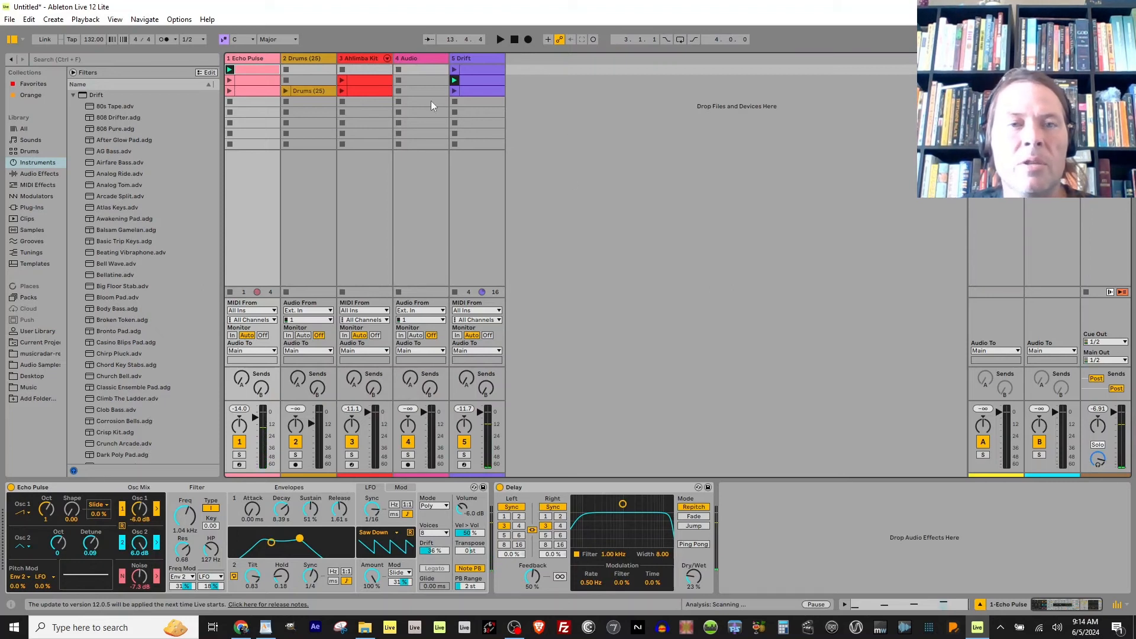
# - Start recording the first scene into the arrangement, checking in Arrangement View that its clips are being captured
pyautogui.press('Tab')
pyautogui.press('Tab')
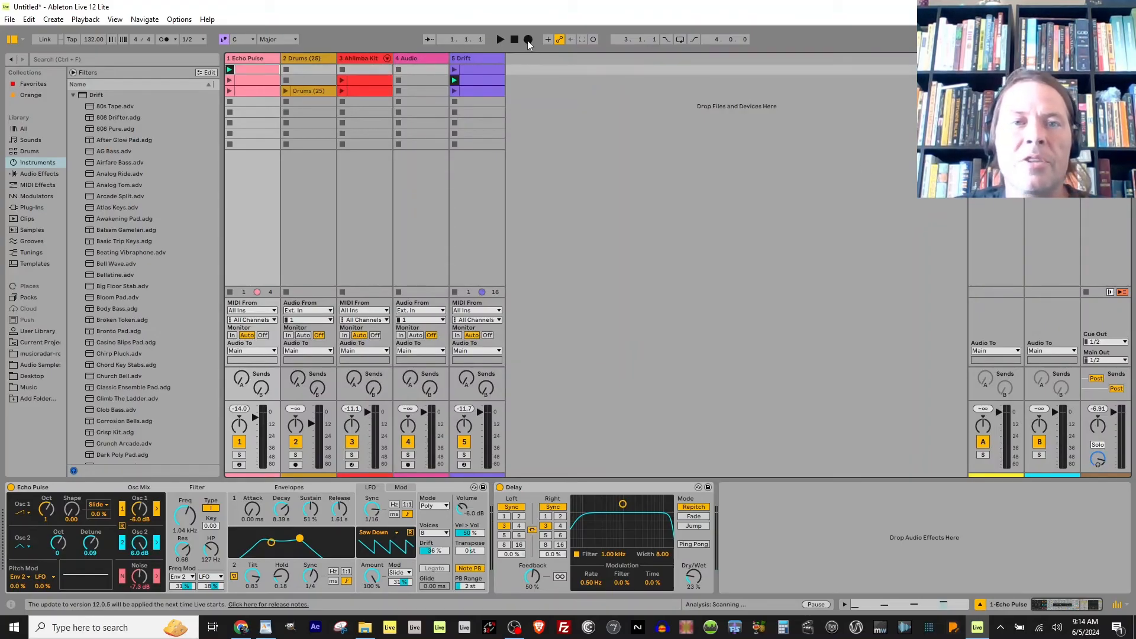
pyautogui.click(528, 39)
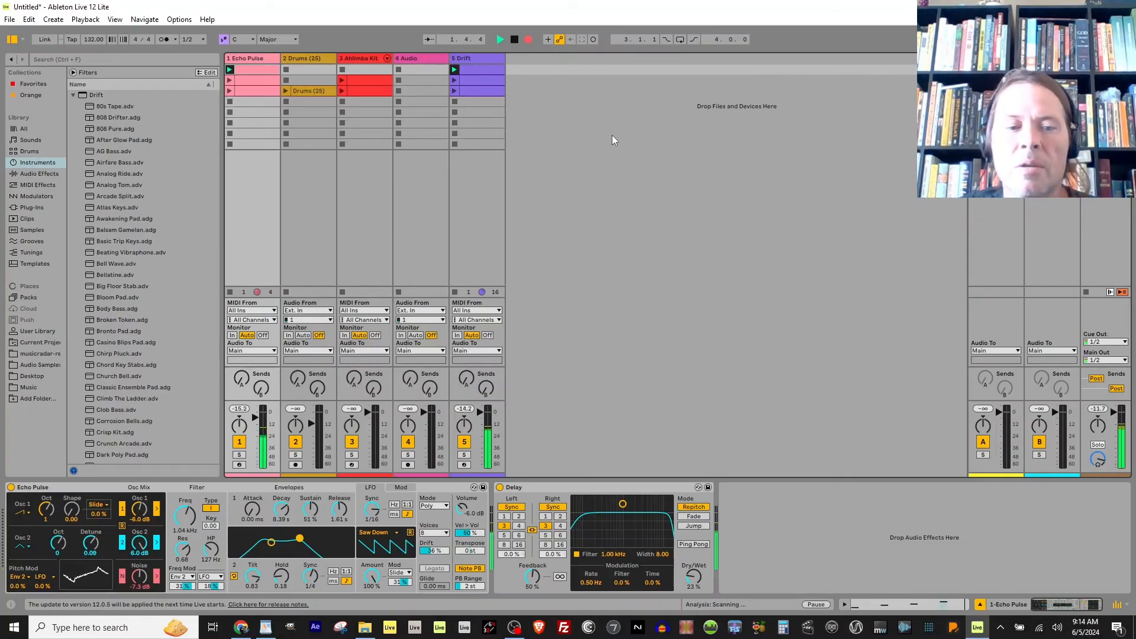
pyautogui.press('Tab')
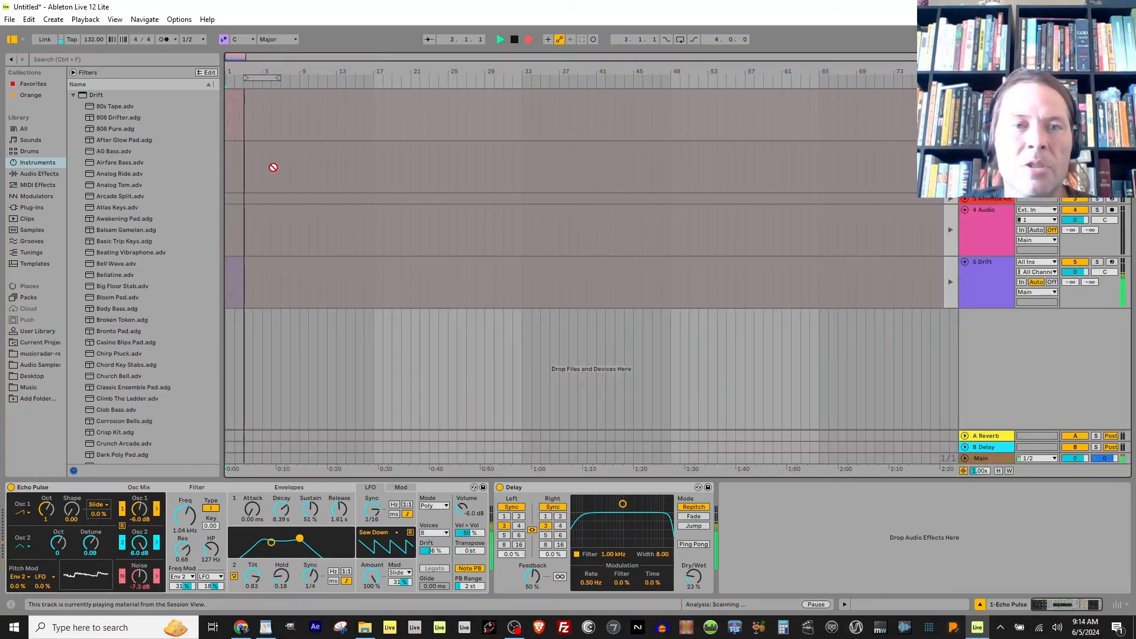
pyautogui.press('Tab')
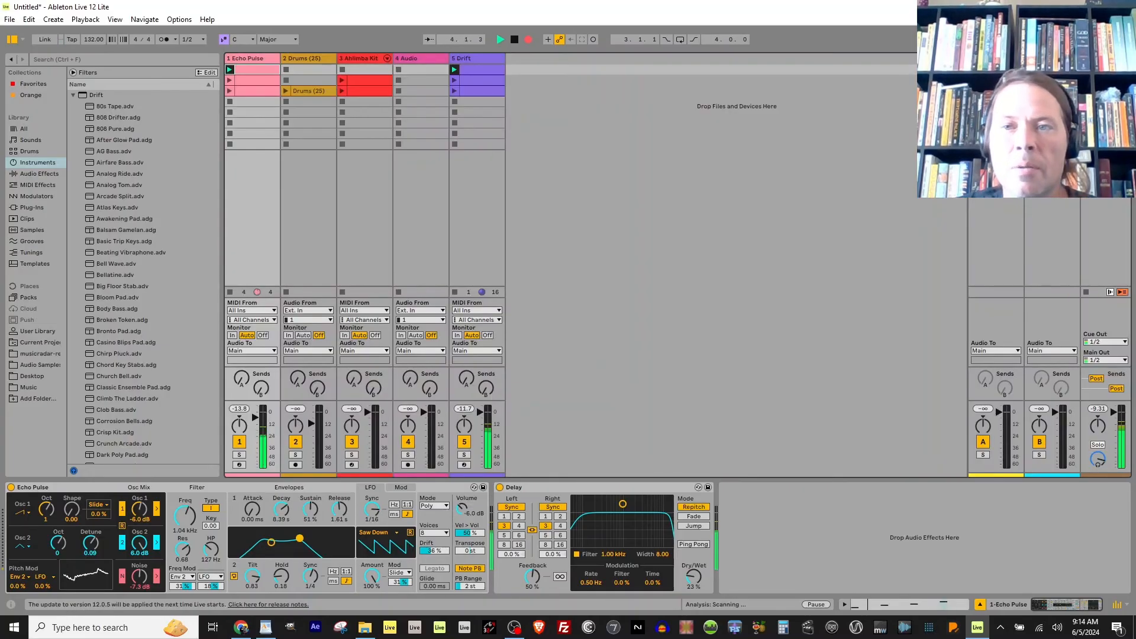
# - While recording, launch the second scene, drop out the Ahlimba Kit clip, and bring in the third scene
pyautogui.click(1086, 80)
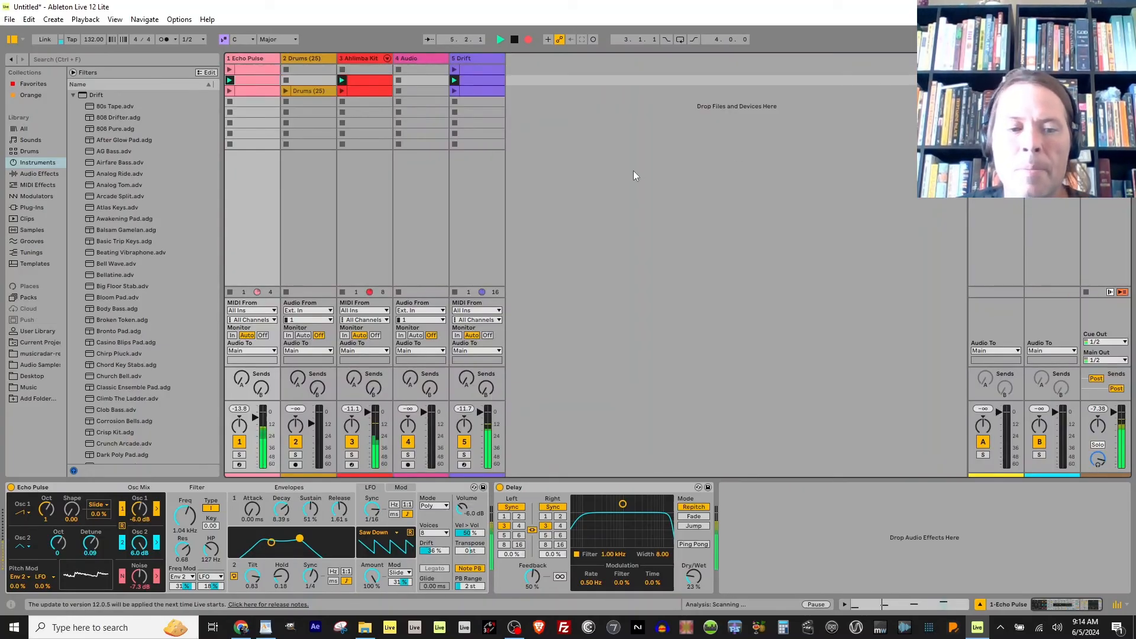
pyautogui.press('Tab')
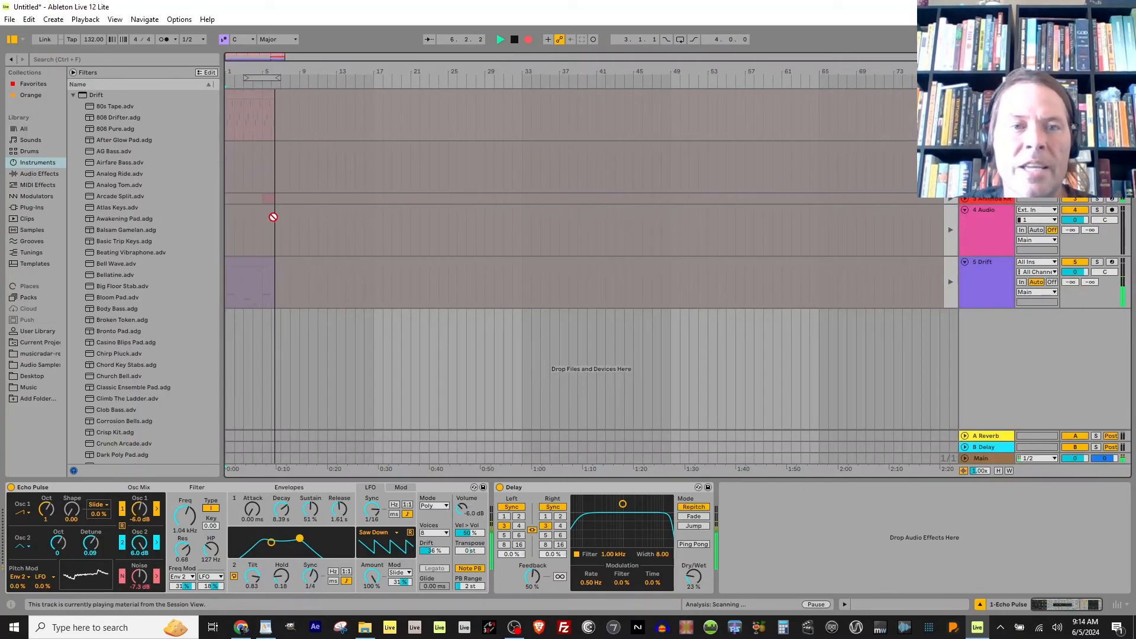
pyautogui.press('Tab')
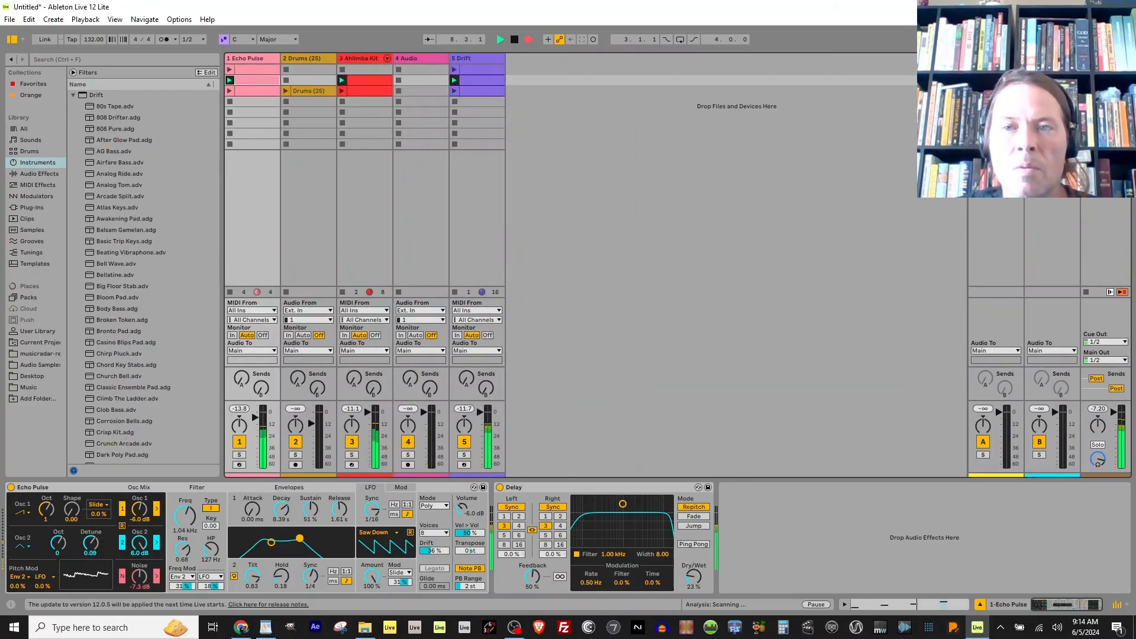
pyautogui.click(342, 101)
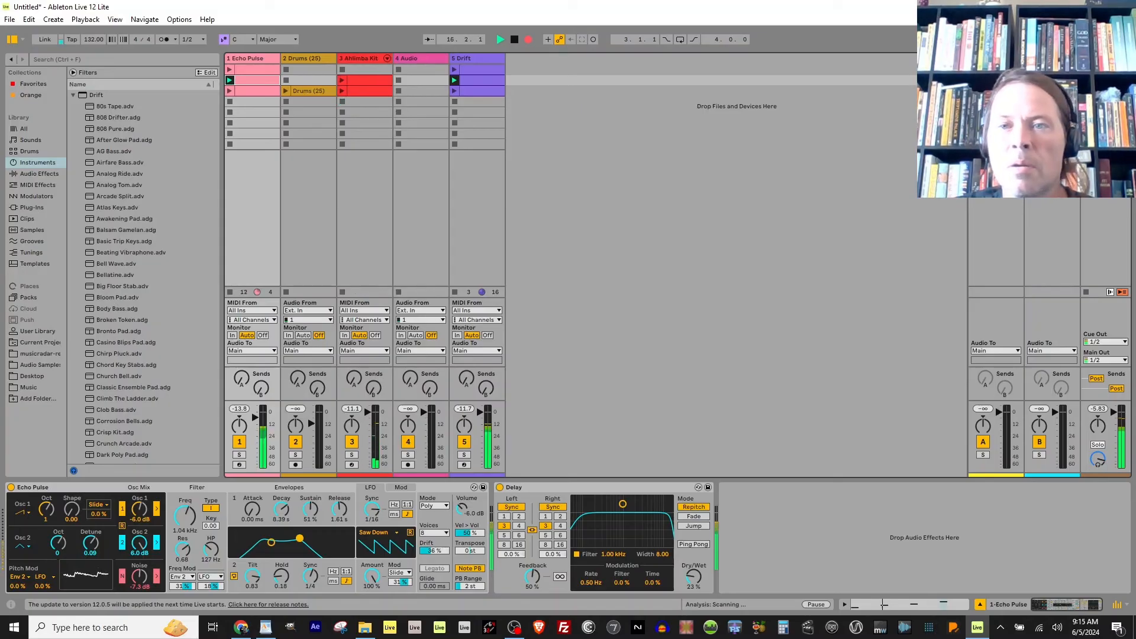
pyautogui.click(1087, 91)
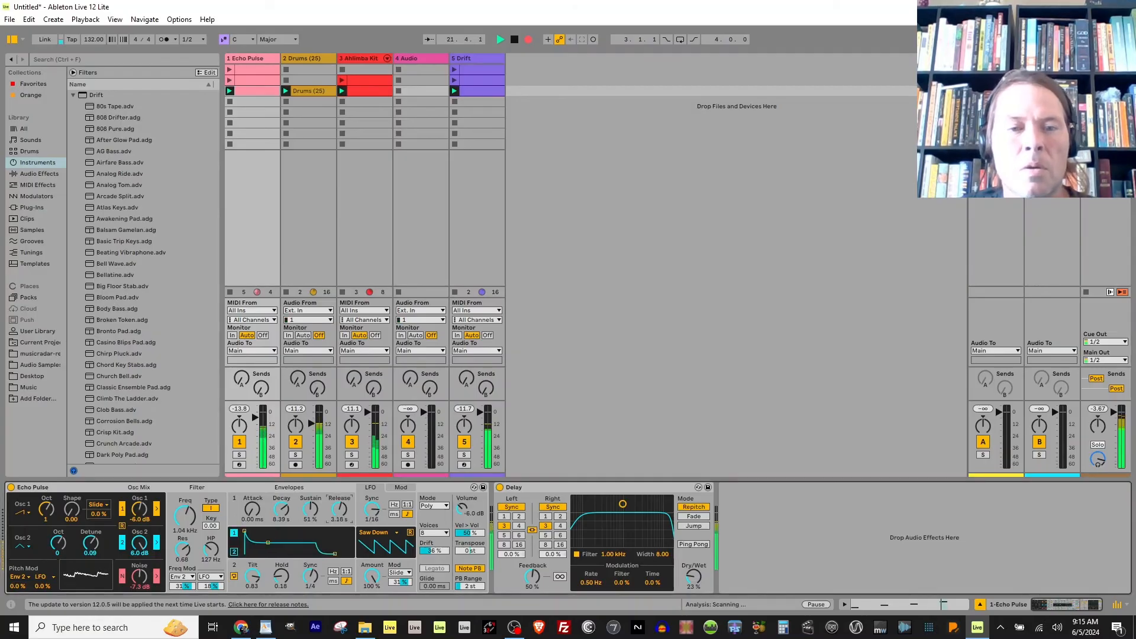
# - Raise Echo Pulse's first envelope release to 8.39 s and its filter frequency to 6.32 kHz during the recording
pyautogui.moveTo(339, 510); pyautogui.dragTo(339, 488)
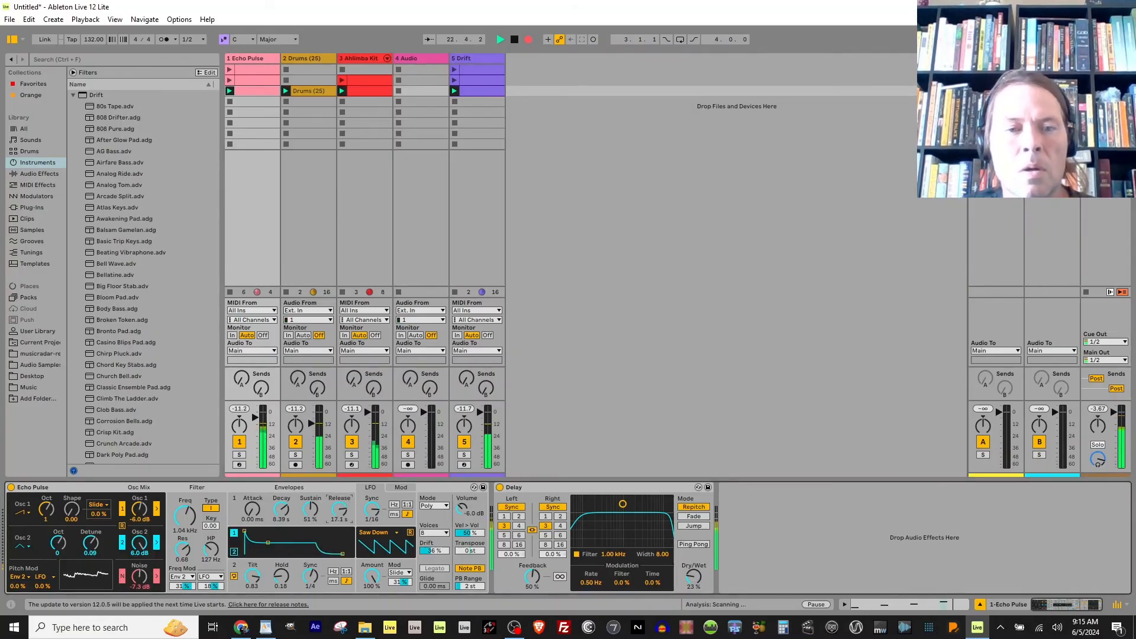
pyautogui.moveTo(188, 521)
pyautogui.mouseDown()
pyautogui.moveTo(188, 501)
pyautogui.moveTo(188, 553)
pyautogui.moveTo(187, 521)
pyautogui.mouseUp()
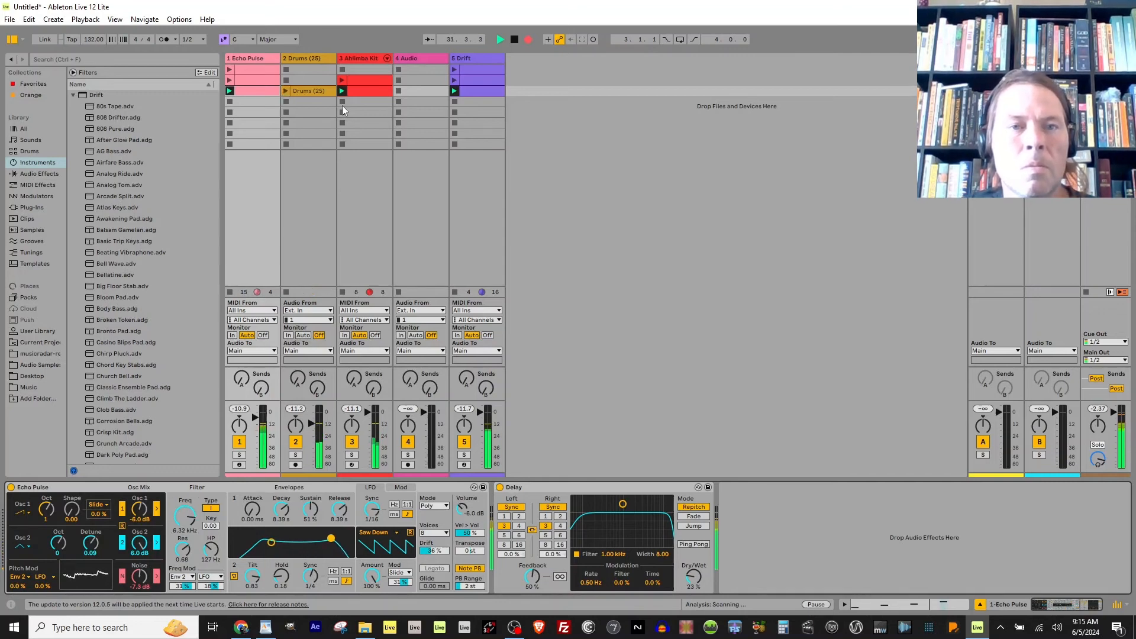
# - Duplicate the third-scene Ahlimba Kit and Drums (25) clips into the fourth scene
pyautogui.click(363, 91)
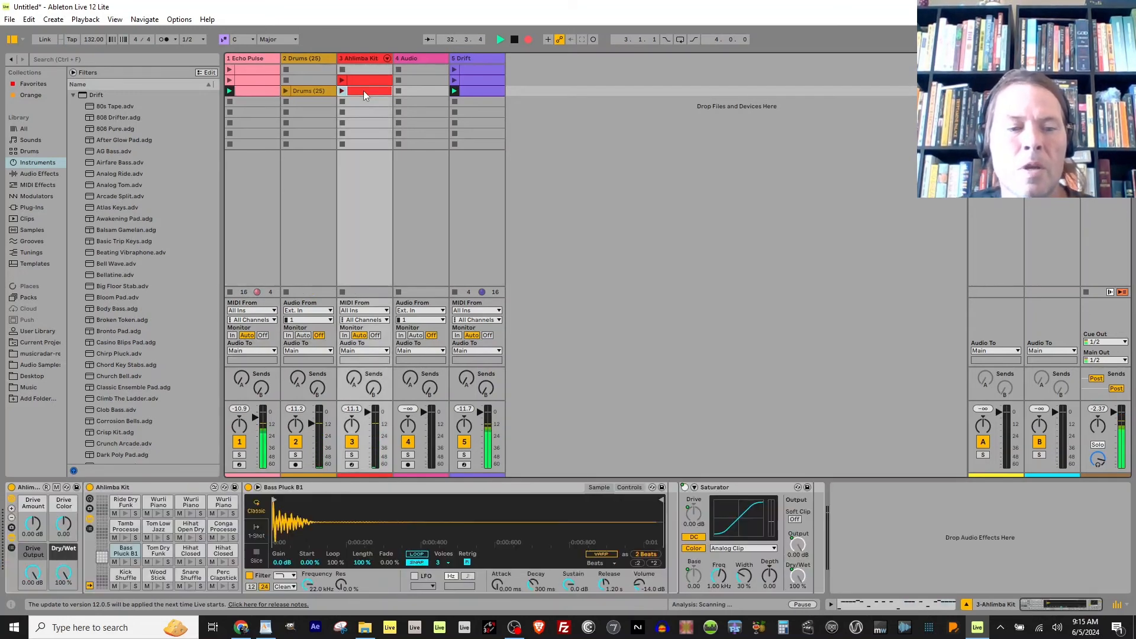
pyautogui.hotkey('ctrl', 'd')
pyautogui.click(318, 91)
pyautogui.hotkey('ctrl', 'd')
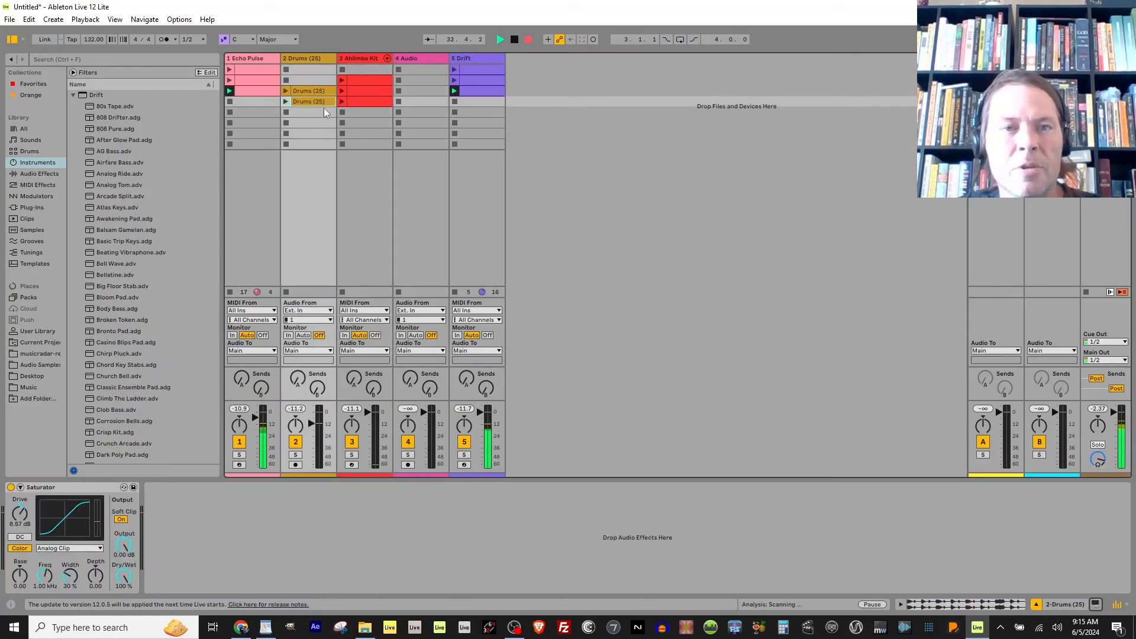
# - Lower Echo Pulse's filter frequency to 330 Hz and set its resonance to 0.45 during the recording
pyautogui.click(256, 59)
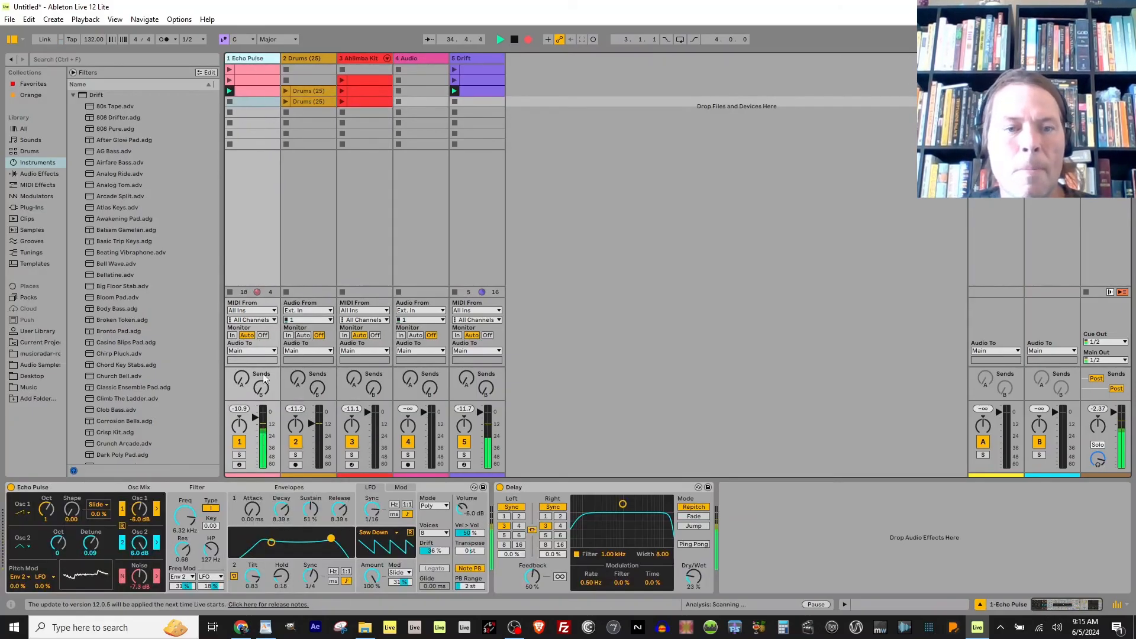
pyautogui.moveTo(331, 540); pyautogui.dragTo(299, 534)
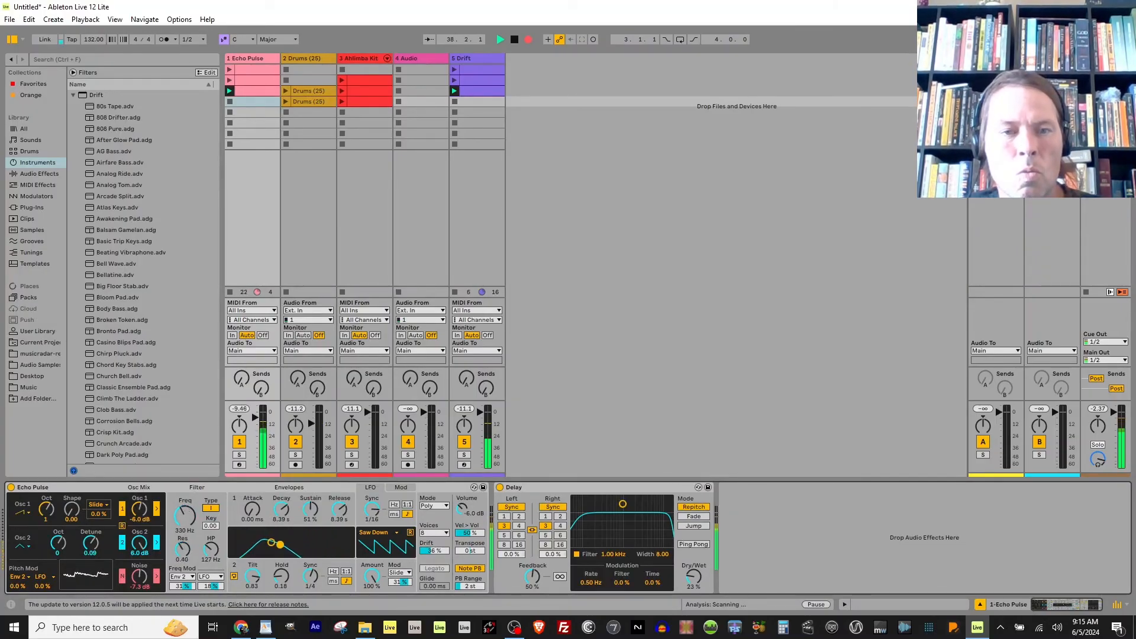
# - Record the ending by stopping Drift, launching the fourth scene, stopping the Ahlimba Kit and Drums (25) clips, and ending the recording
pyautogui.click(454, 105)
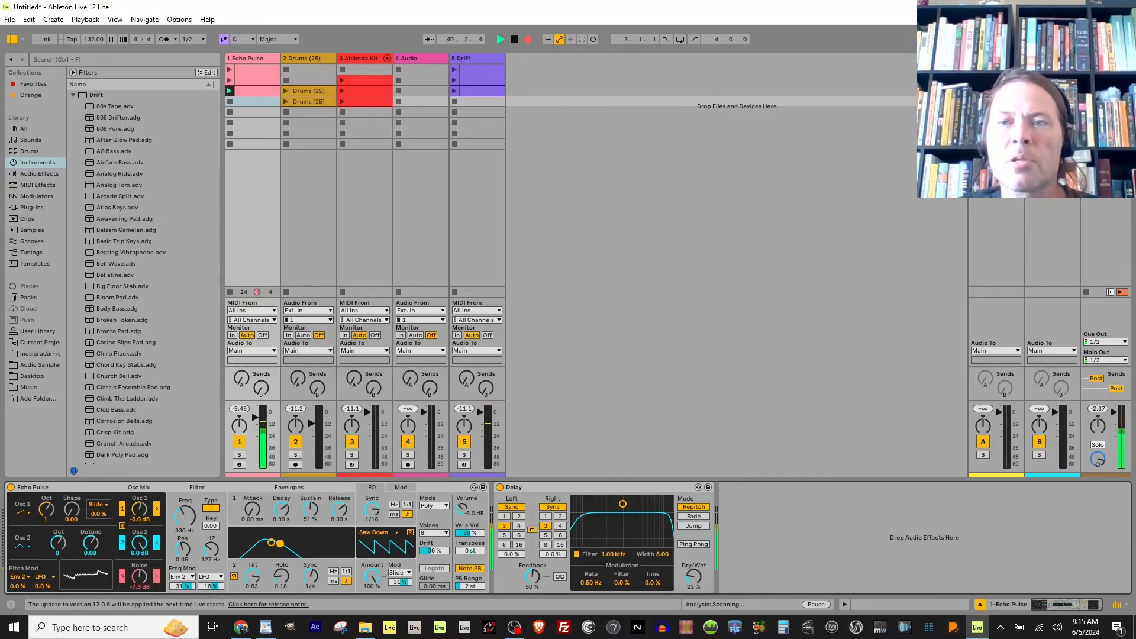
pyautogui.click(1086, 102)
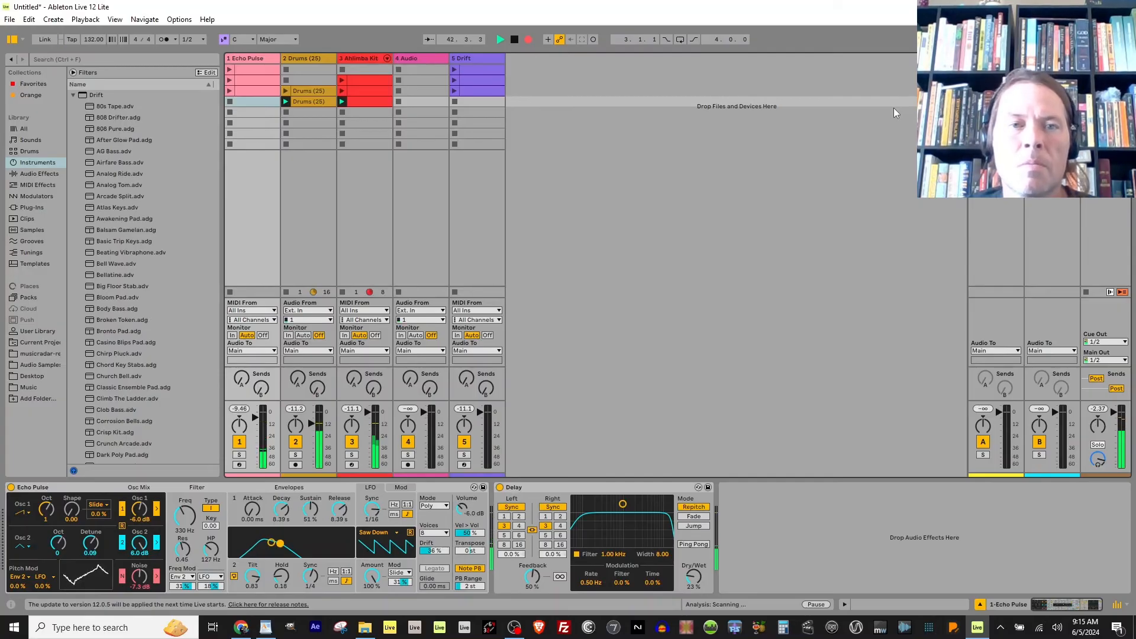
pyautogui.click(343, 112)
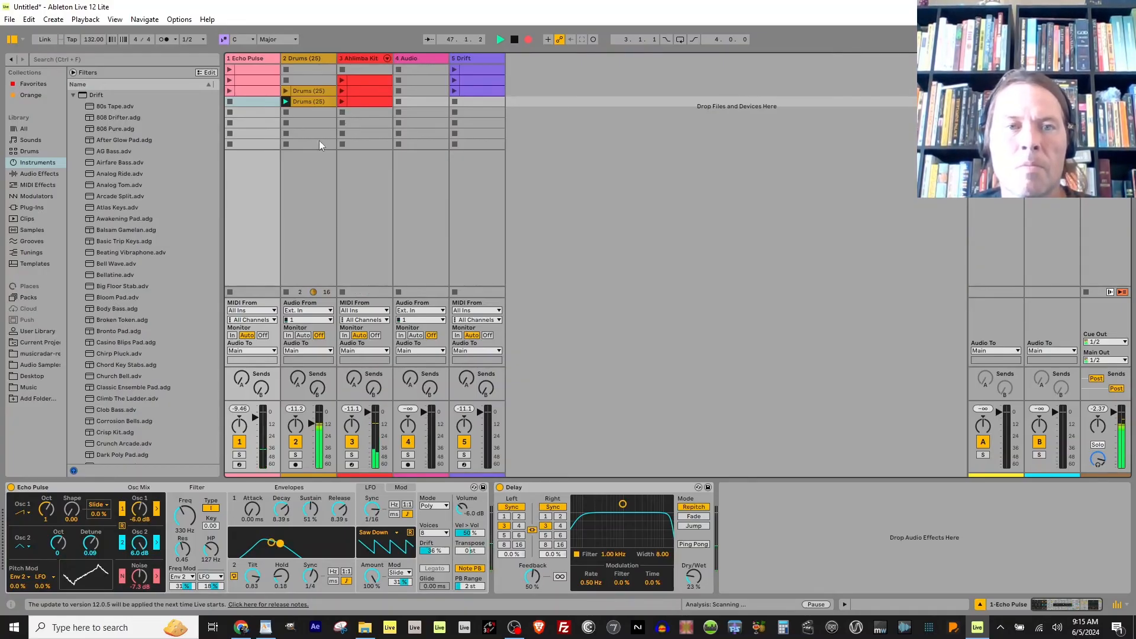
pyautogui.click(286, 112)
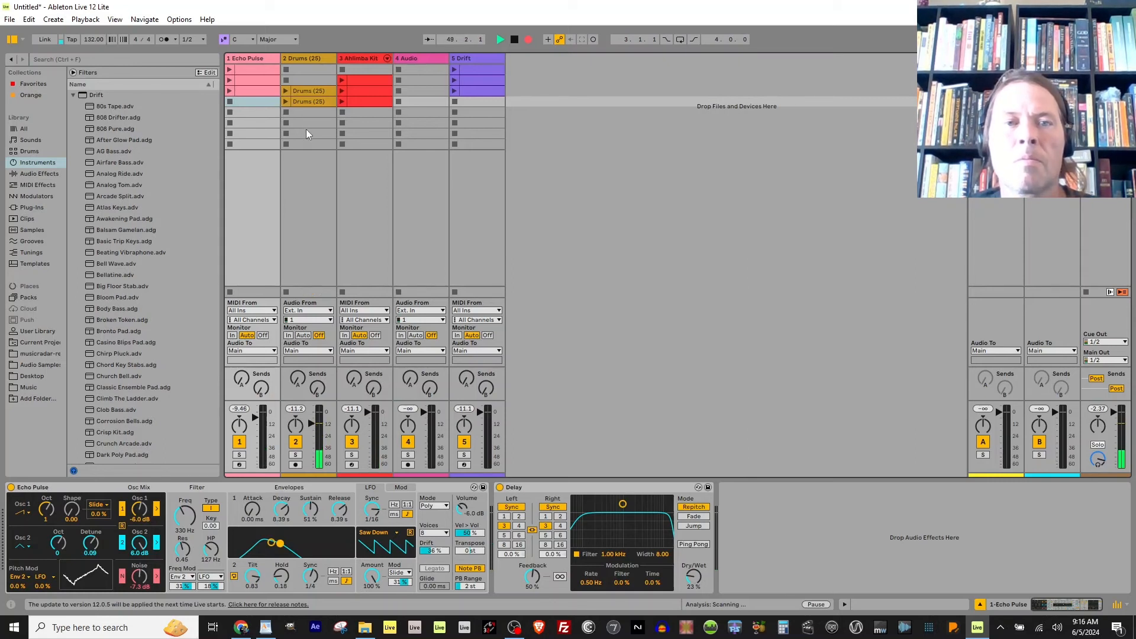
pyautogui.press('space')
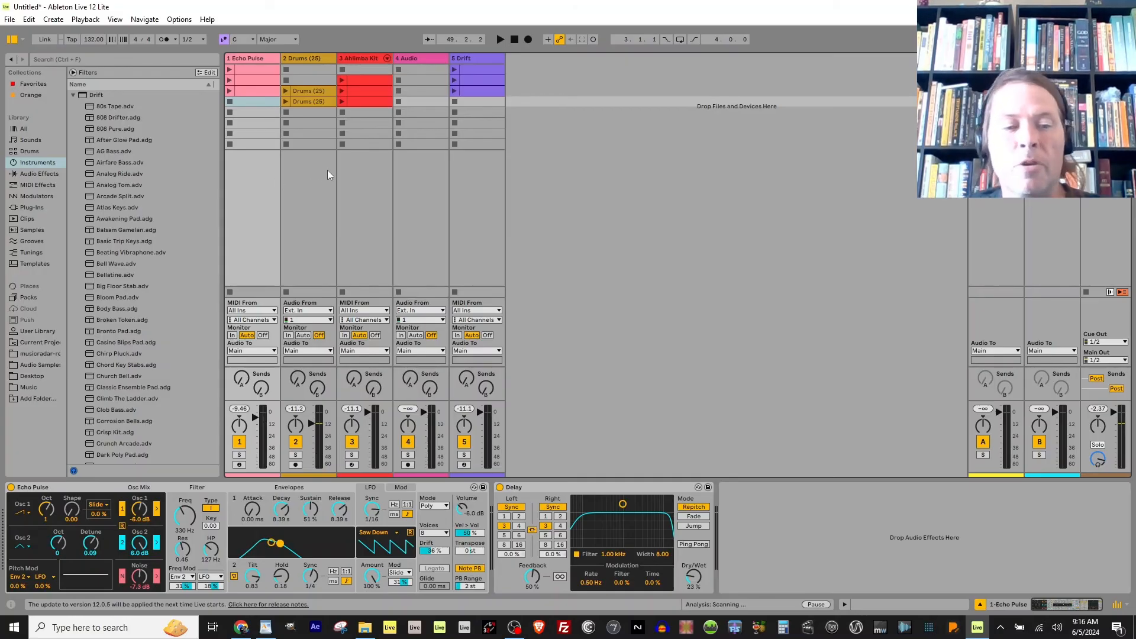
# - Switch playback from the Session clips back to the arrangement and play the recorded song from the start
pyautogui.press('Tab')
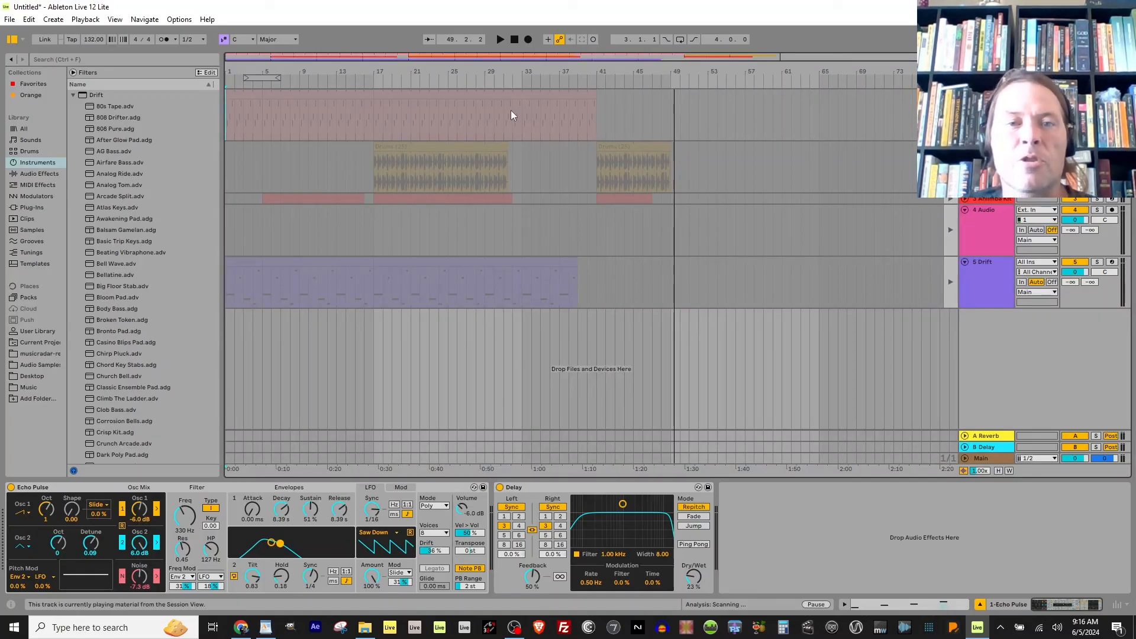
pyautogui.press('space')
pyautogui.press('space')
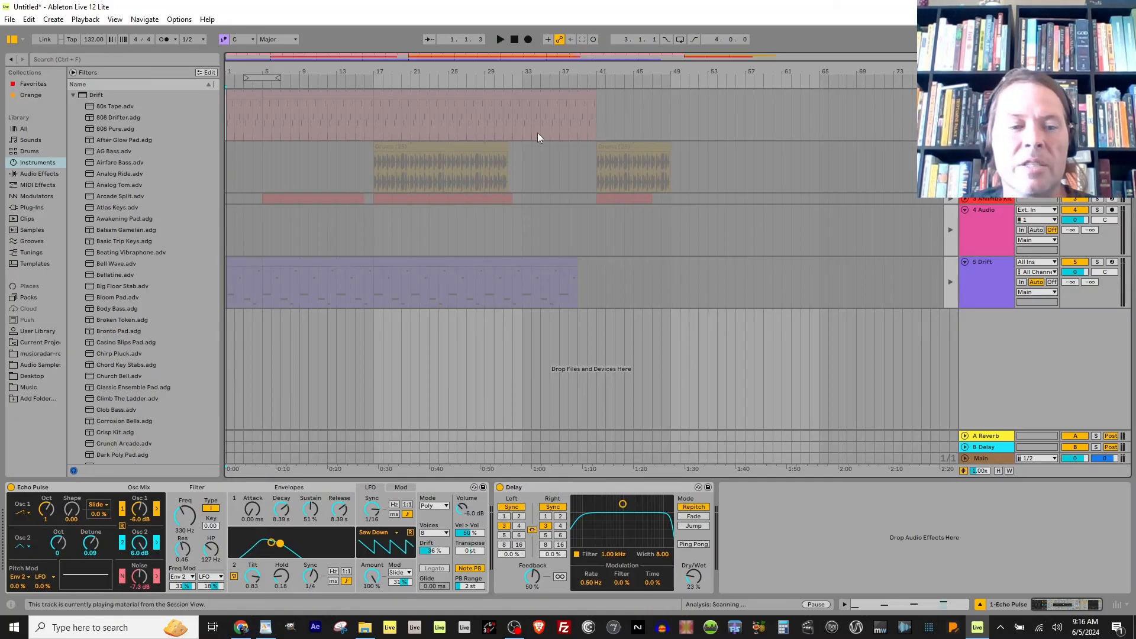
pyautogui.press('Tab')
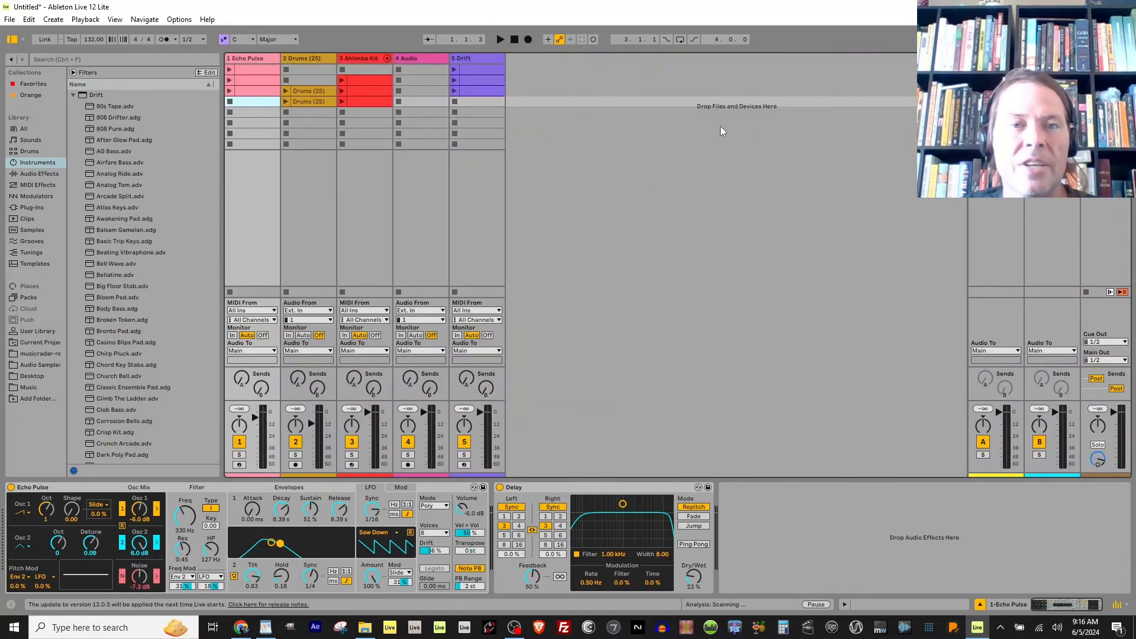
pyautogui.press('Tab')
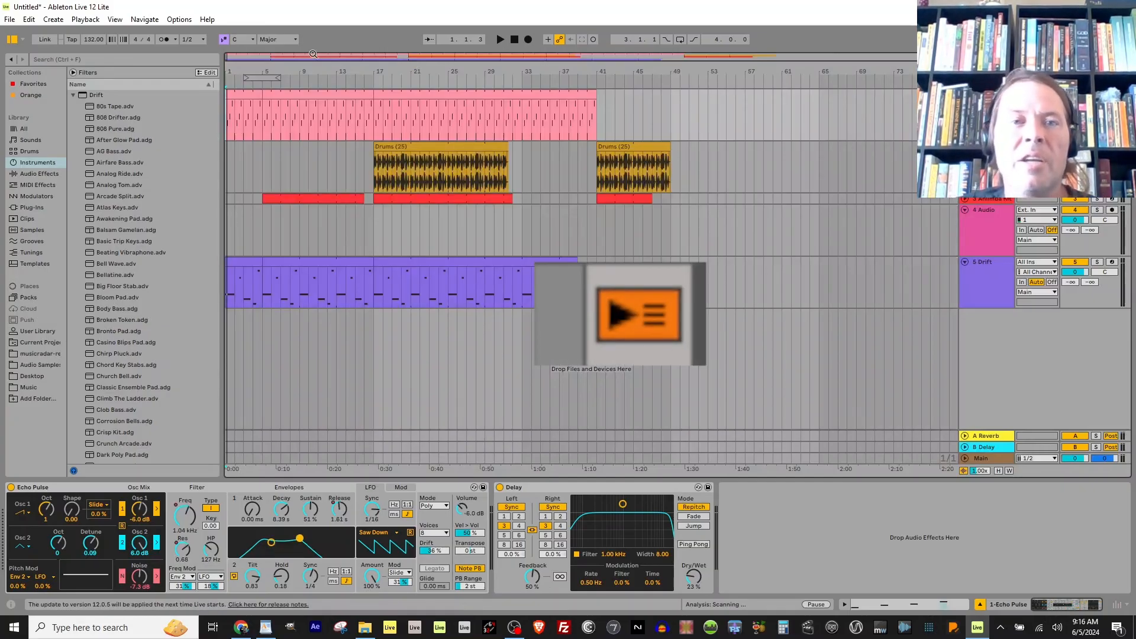
pyautogui.press('space')
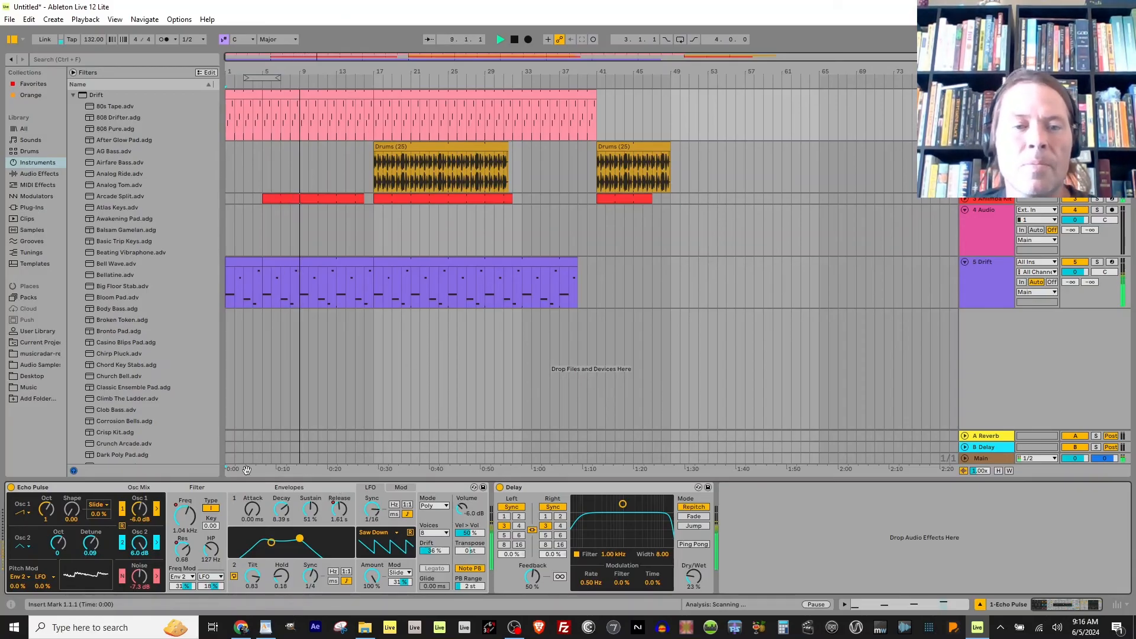
# - Check the options for Echo Pulse's filter frequency and look at the Session mixer during playback, and stop the song
pyautogui.rightClick(178, 510)
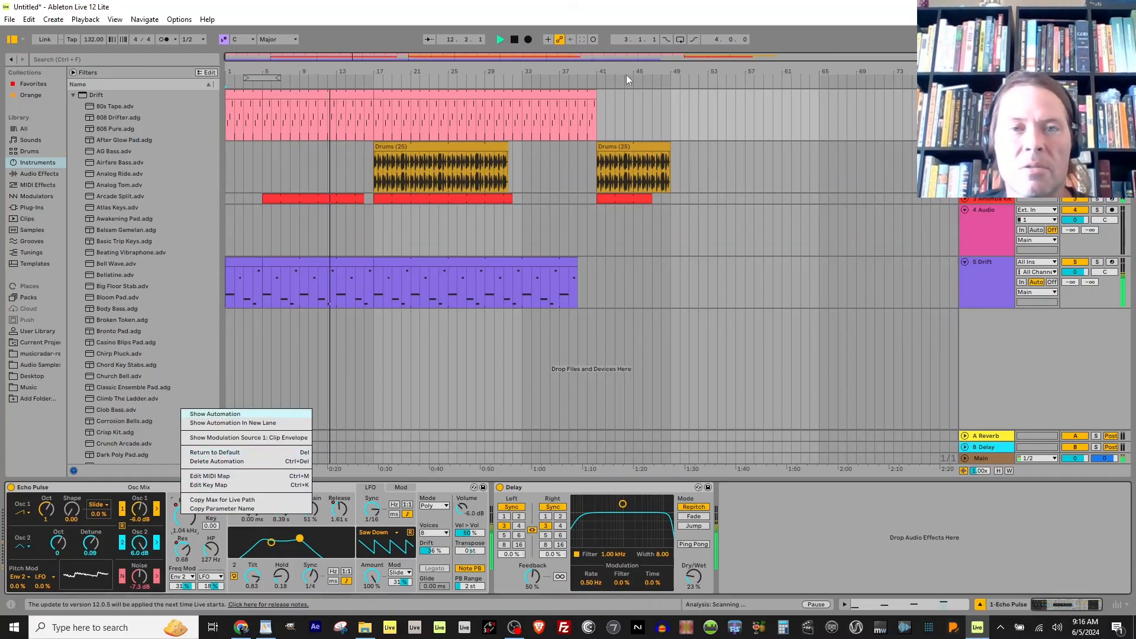
pyautogui.click(527, 90)
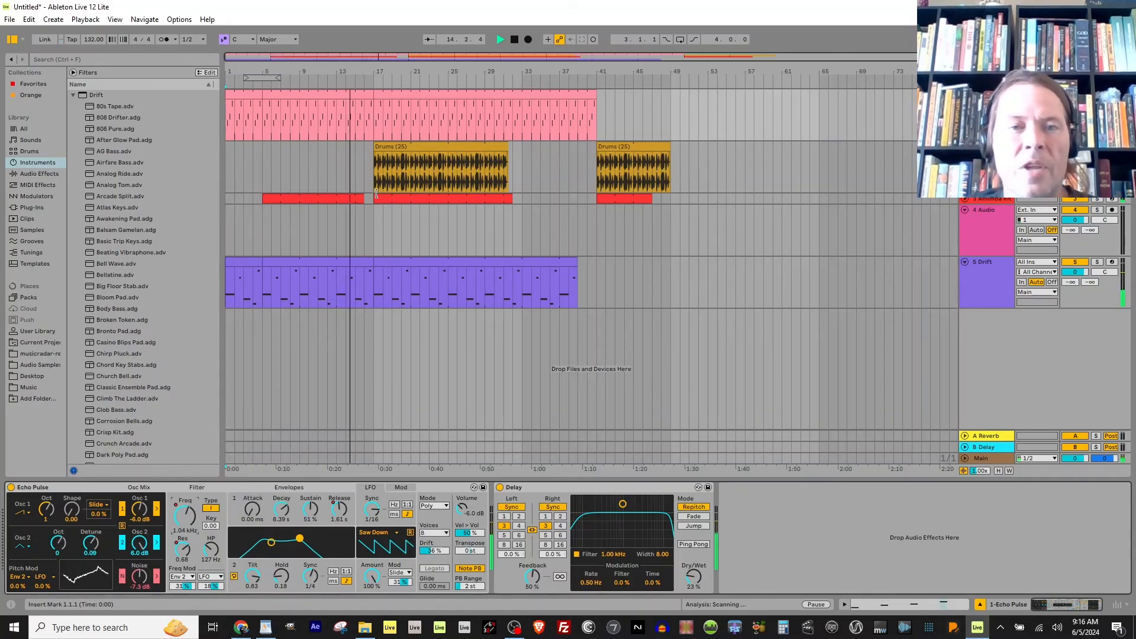
pyautogui.press('Tab')
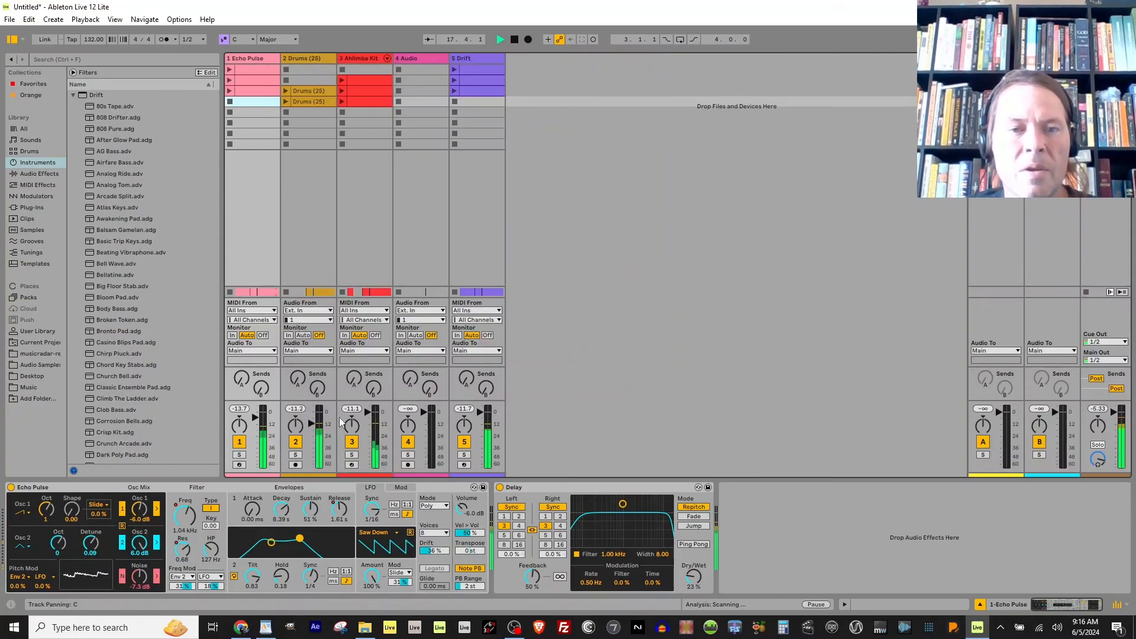
pyautogui.press('Tab')
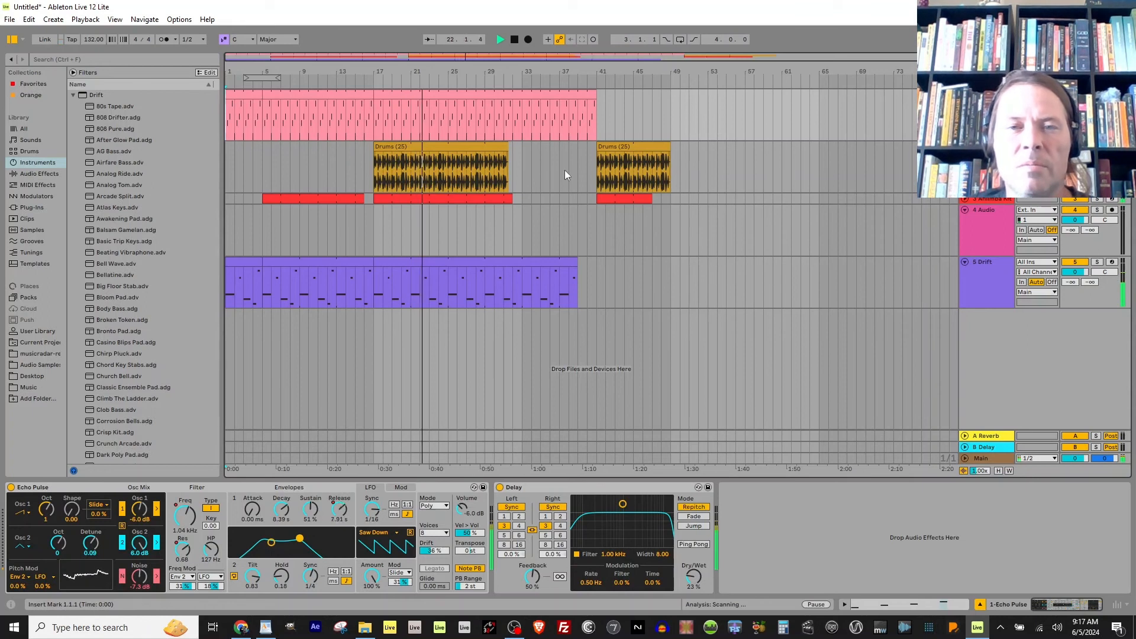
pyautogui.press('space')
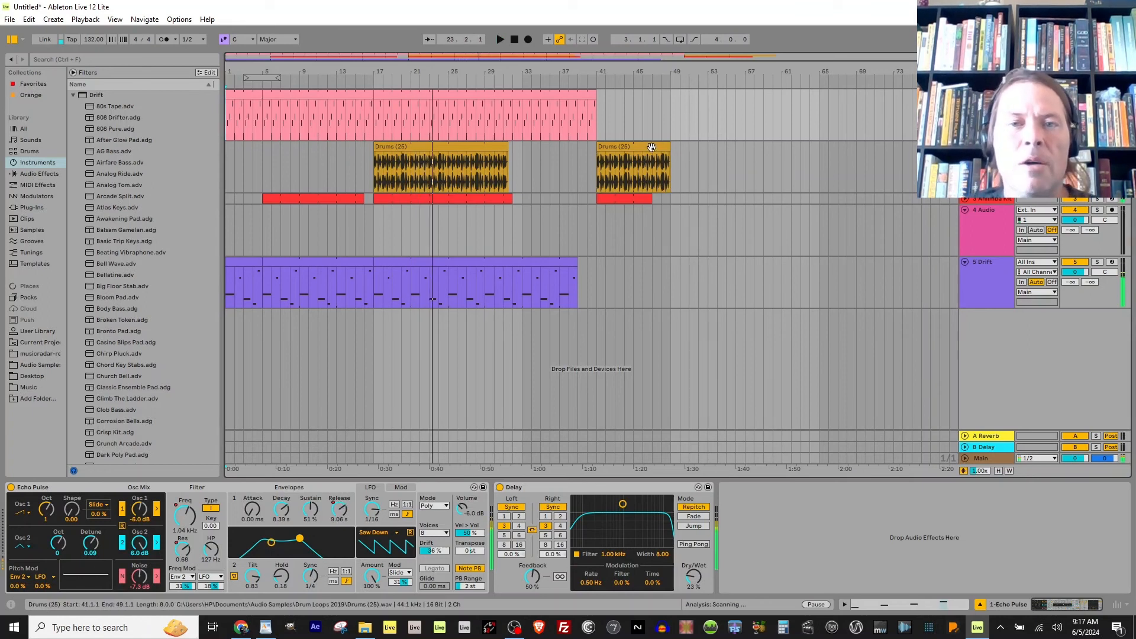
# - Move the arrangement loop range to bar 17 and resize it to span bars 9 to 17
pyautogui.click(257, 78)
pyautogui.moveTo(259, 77); pyautogui.dragTo(395, 82)
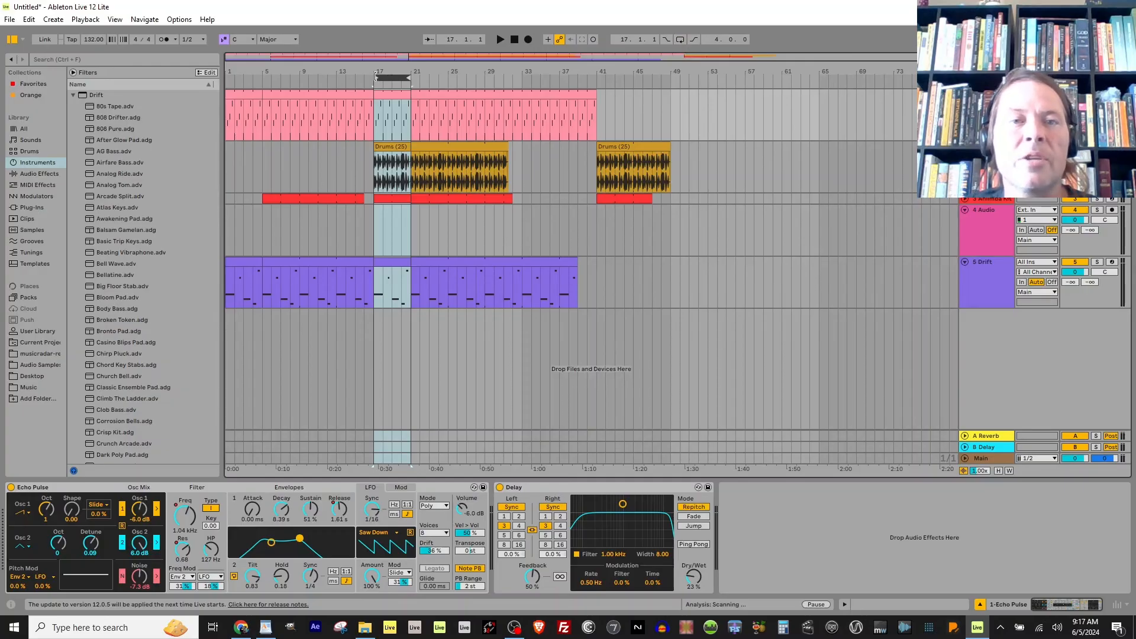
pyautogui.moveTo(377, 77)
pyautogui.mouseDown()
pyautogui.moveTo(280, 78)
pyautogui.moveTo(298, 80)
pyautogui.mouseUp()
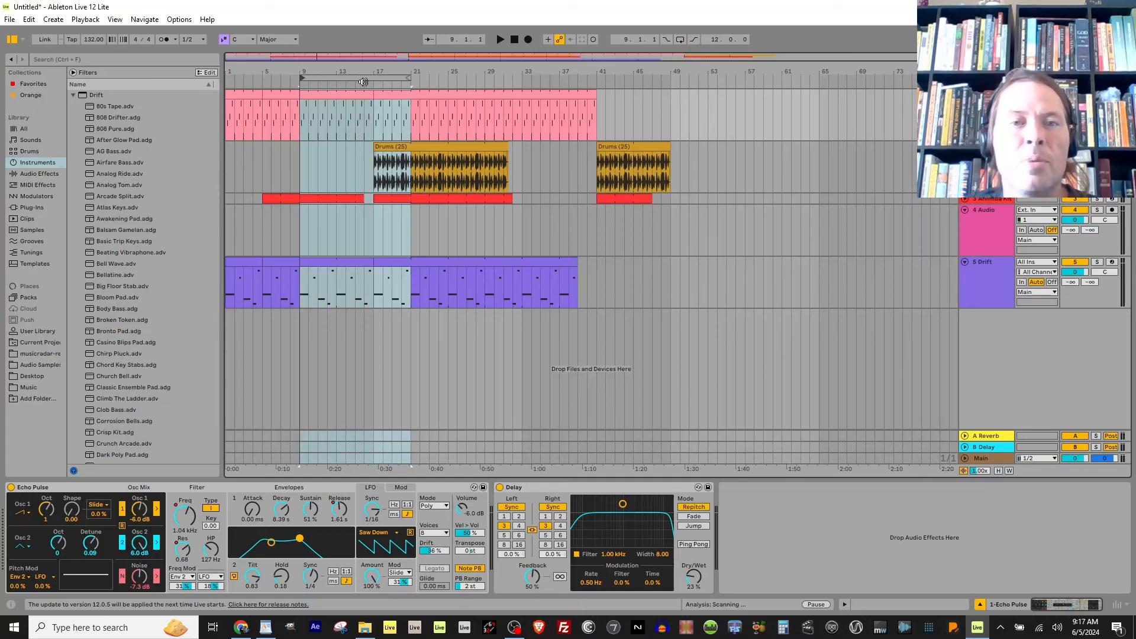
pyautogui.moveTo(410, 79); pyautogui.dragTo(373, 77)
# - Play the arrangement from the start of the song with looping turned on
pyautogui.click(513, 40)
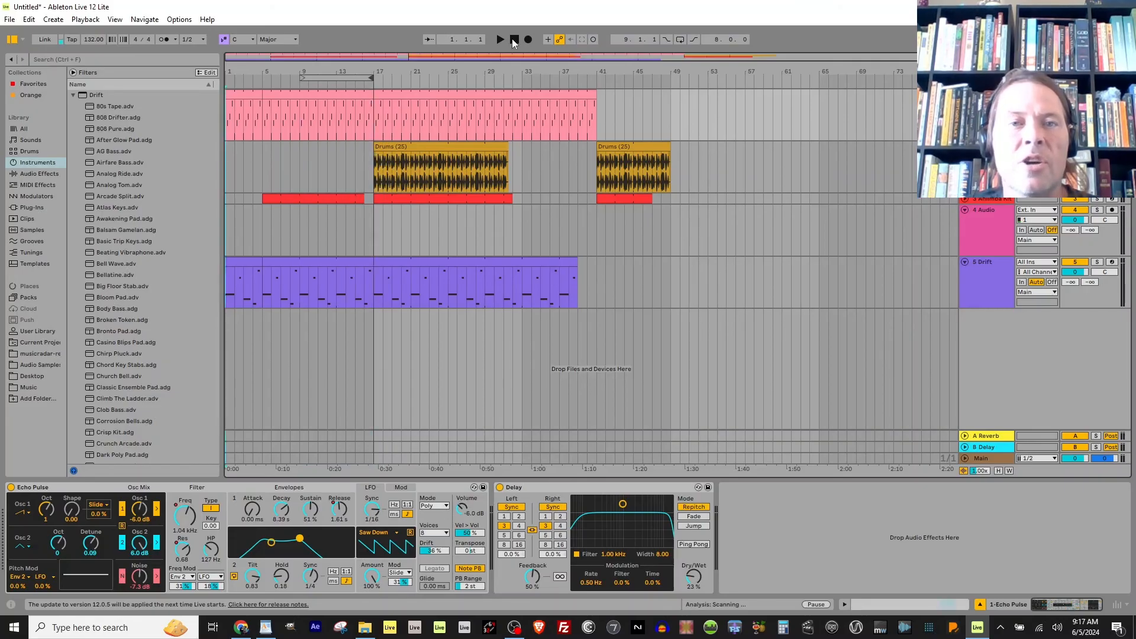
pyautogui.press('space')
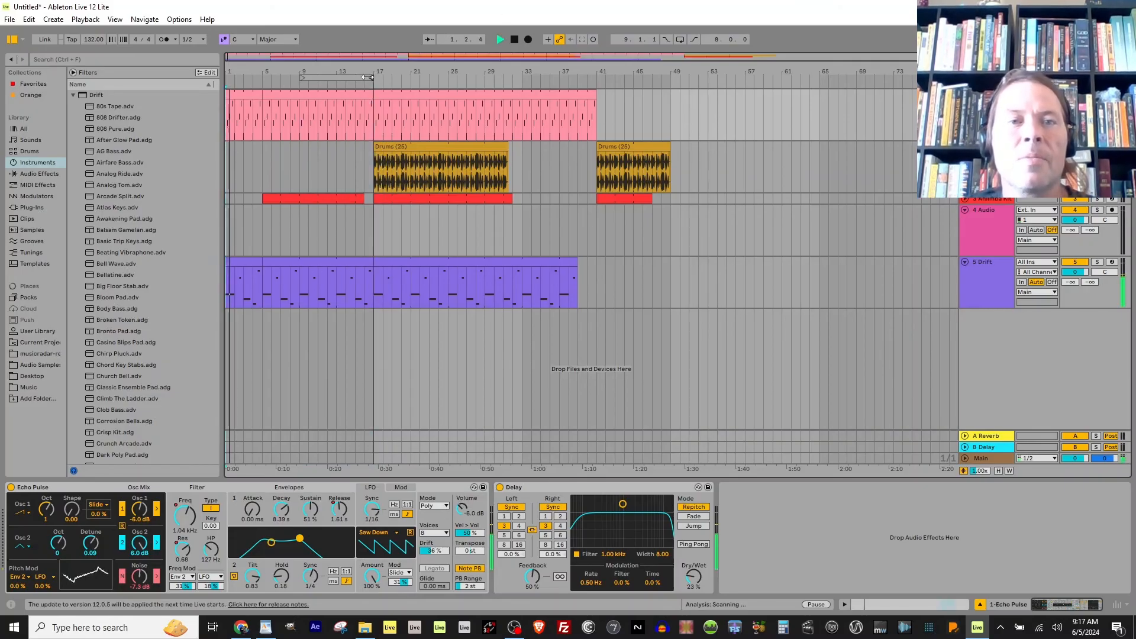
pyautogui.click(681, 40)
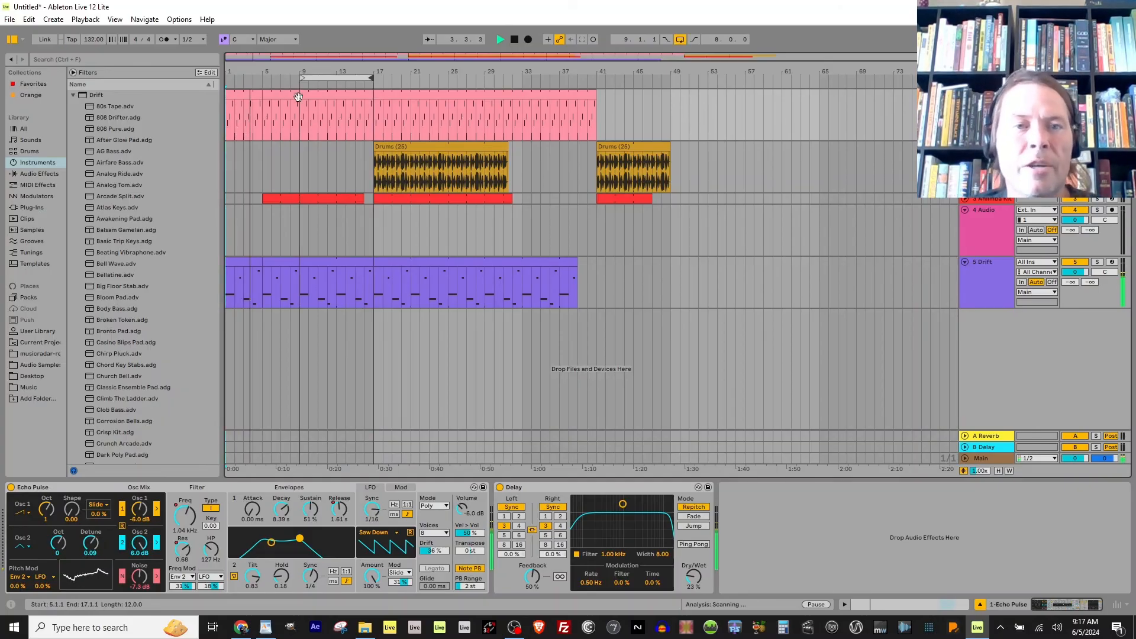
# - Try different loop ranges during playback: bars 5 to 9, bars 1 to 9, bar 5 alone, and bars 17 to 21
pyautogui.moveTo(340, 78); pyautogui.dragTo(298, 77)
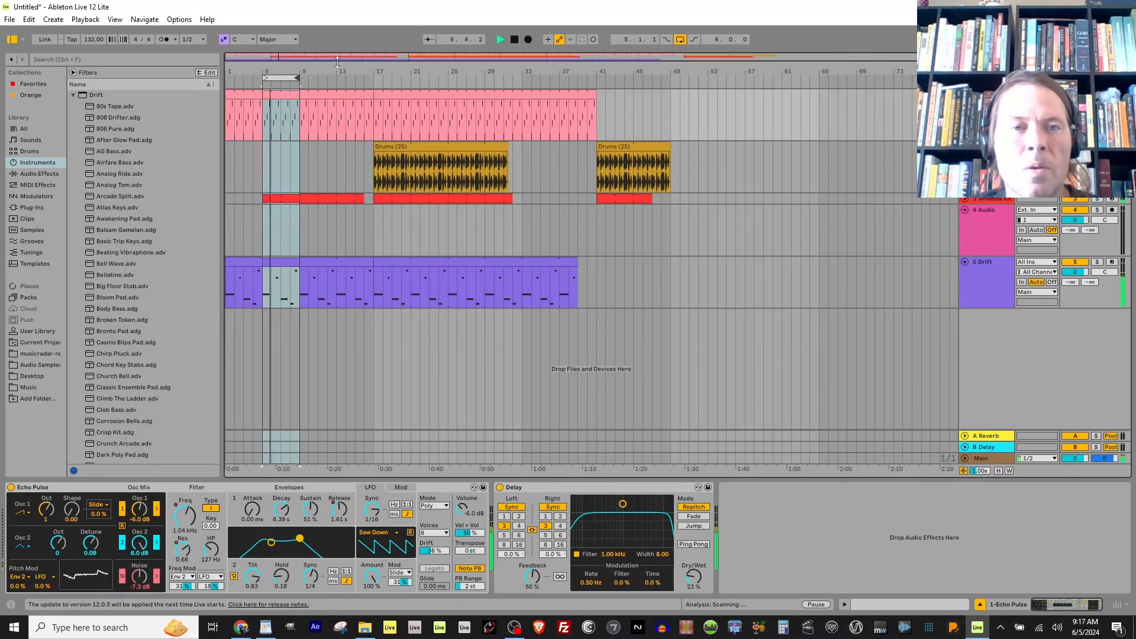
pyautogui.moveTo(236, 77); pyautogui.dragTo(228, 77)
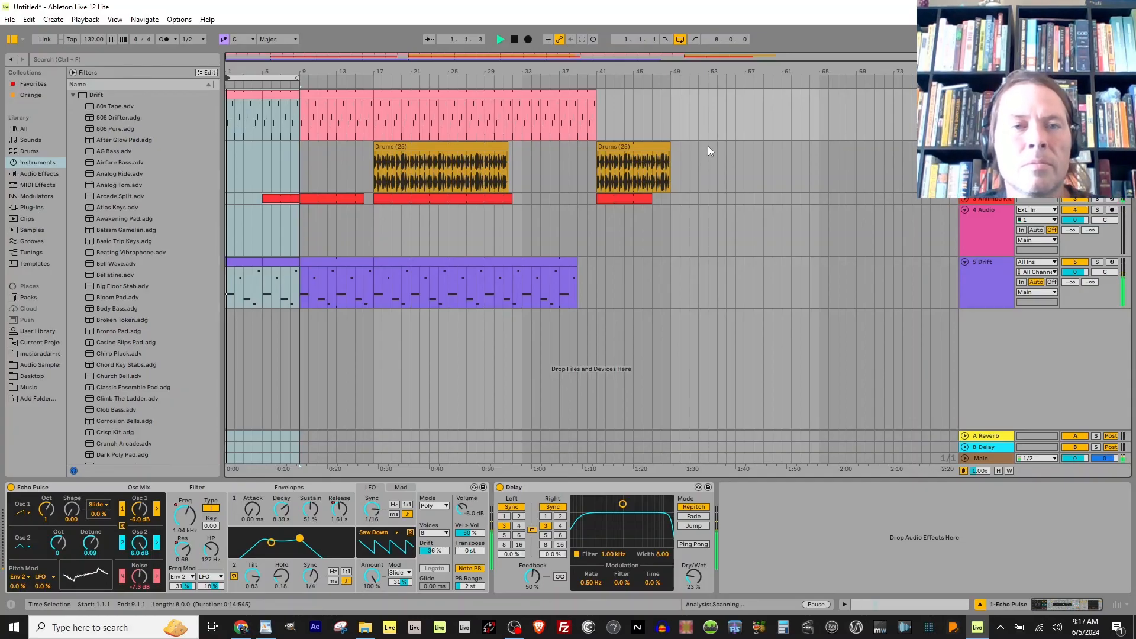
pyautogui.moveTo(248, 78)
pyautogui.mouseDown()
pyautogui.moveTo(327, 76)
pyautogui.moveTo(273, 76)
pyautogui.mouseUp()
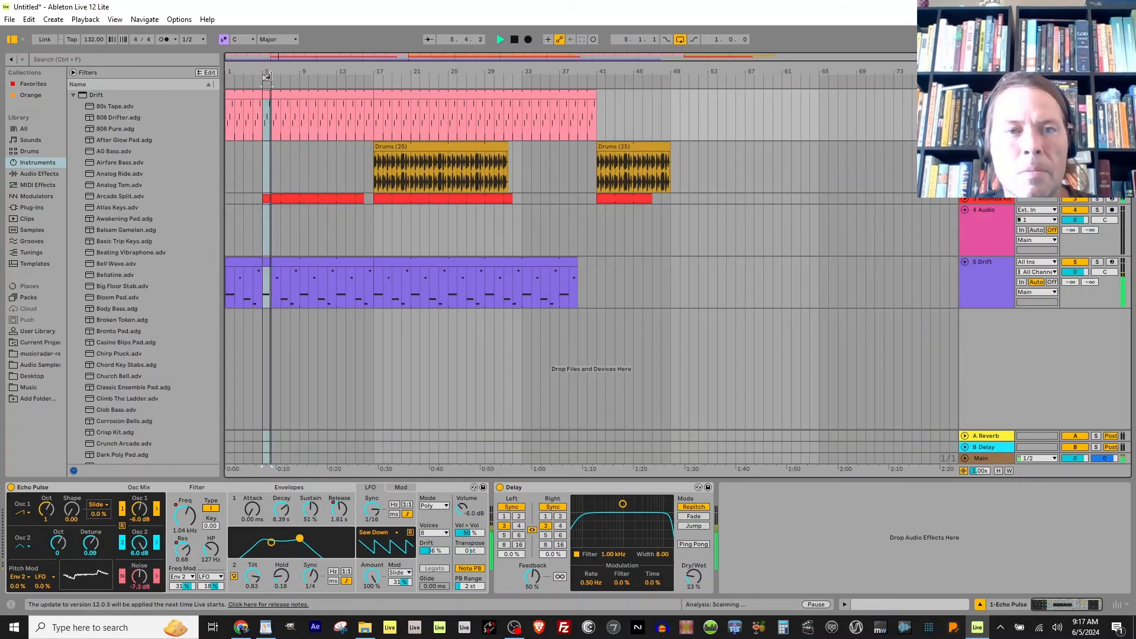
pyautogui.moveTo(268, 76); pyautogui.dragTo(395, 78)
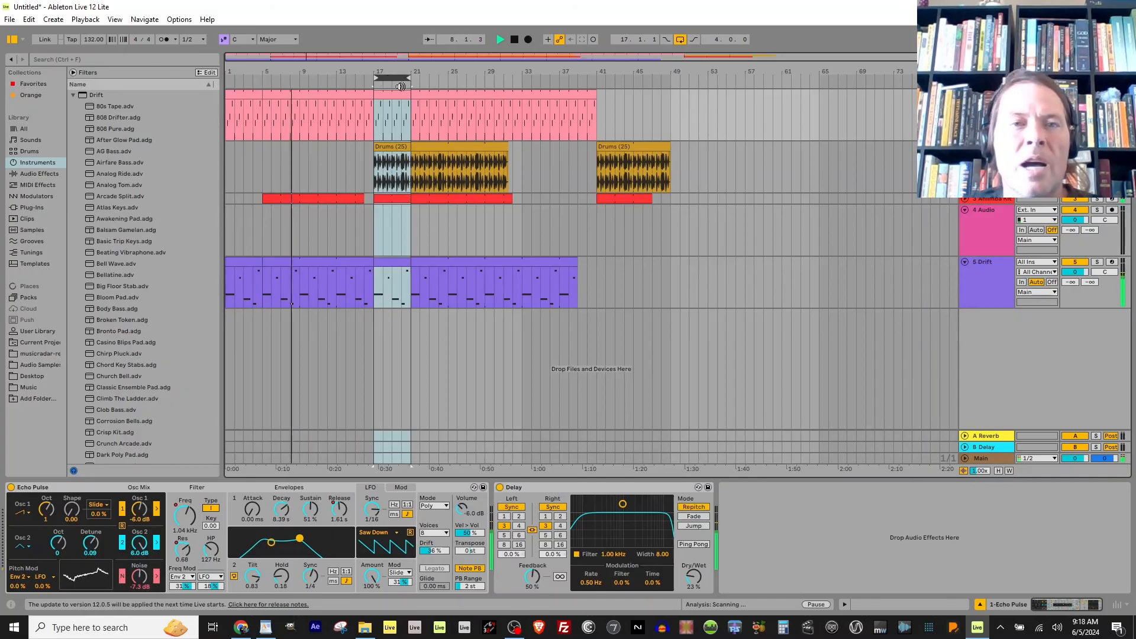
# - Stop playback, select bars 7 to 16 on the Echo Pulse track, and set the loop range to that selection
pyautogui.press('space')
pyautogui.moveTo(284, 106); pyautogui.dragTo(365, 110)
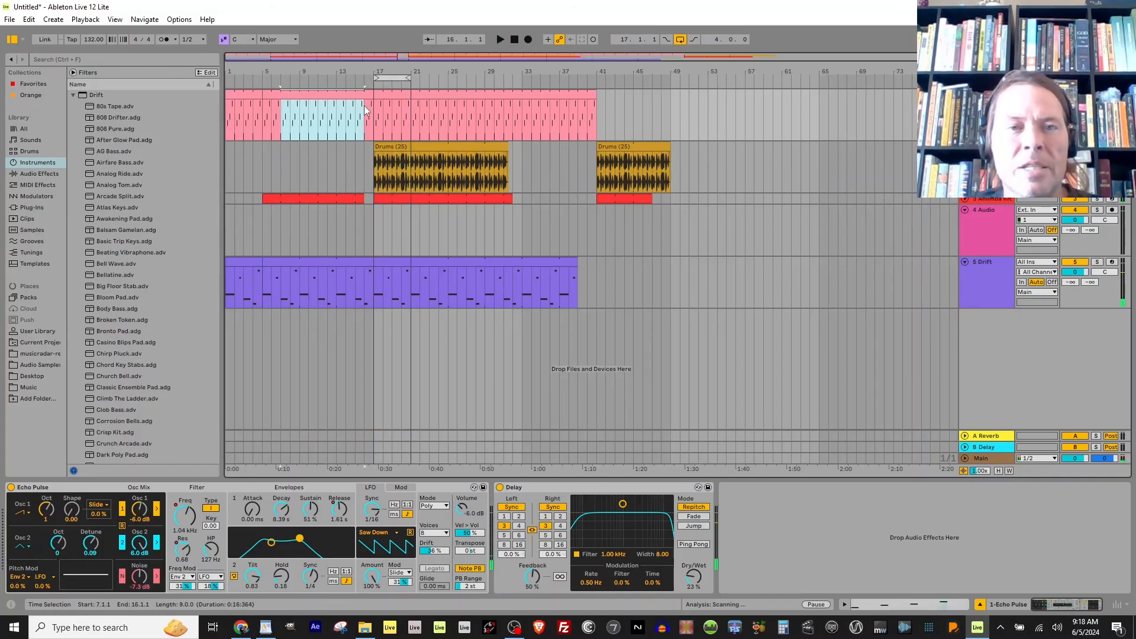
pyautogui.hotkey('ctrl', 'l')
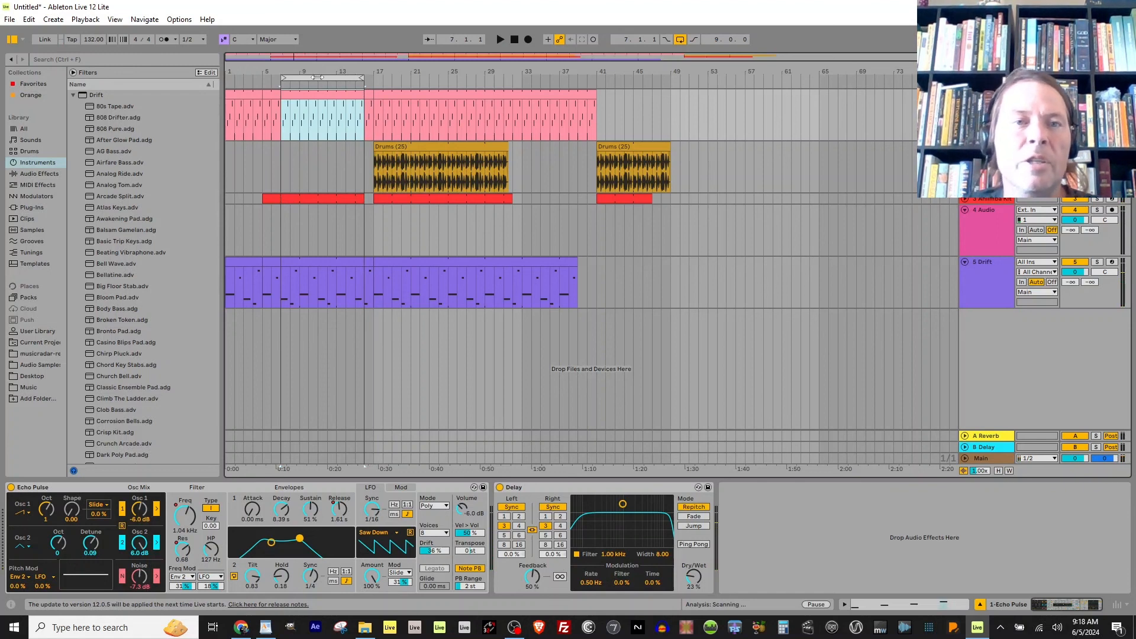
# - Select the entire arrangement and set the loop range to cover all 48 bars from bar 1
pyautogui.click(392, 90)
pyautogui.hotkey('ctrl', 'a')
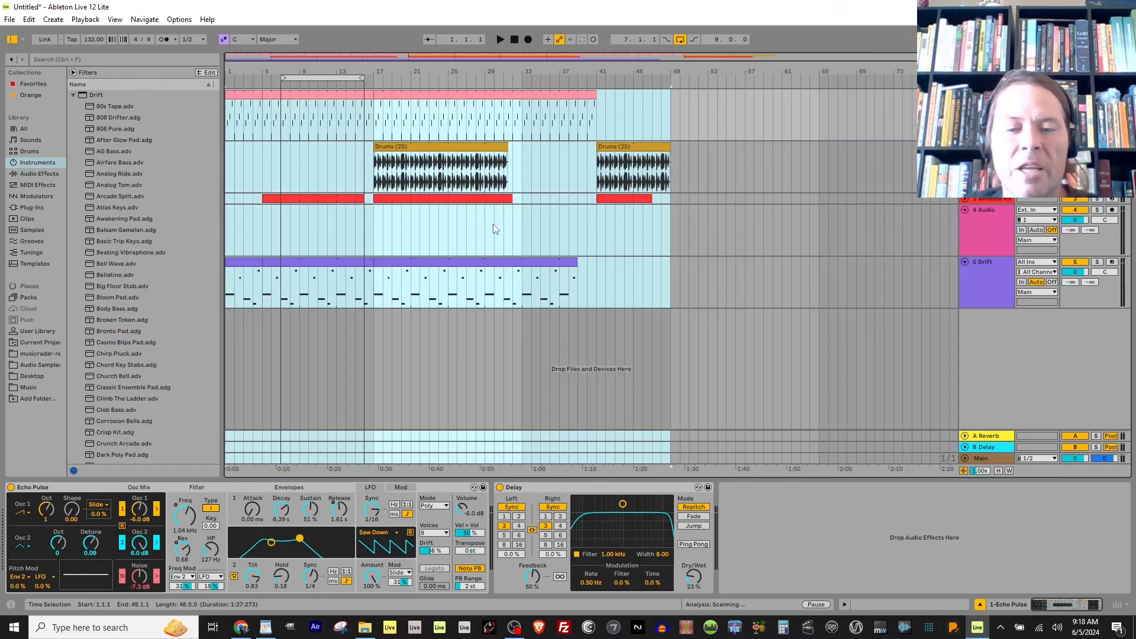
pyautogui.hotkey('ctrl', 'l')
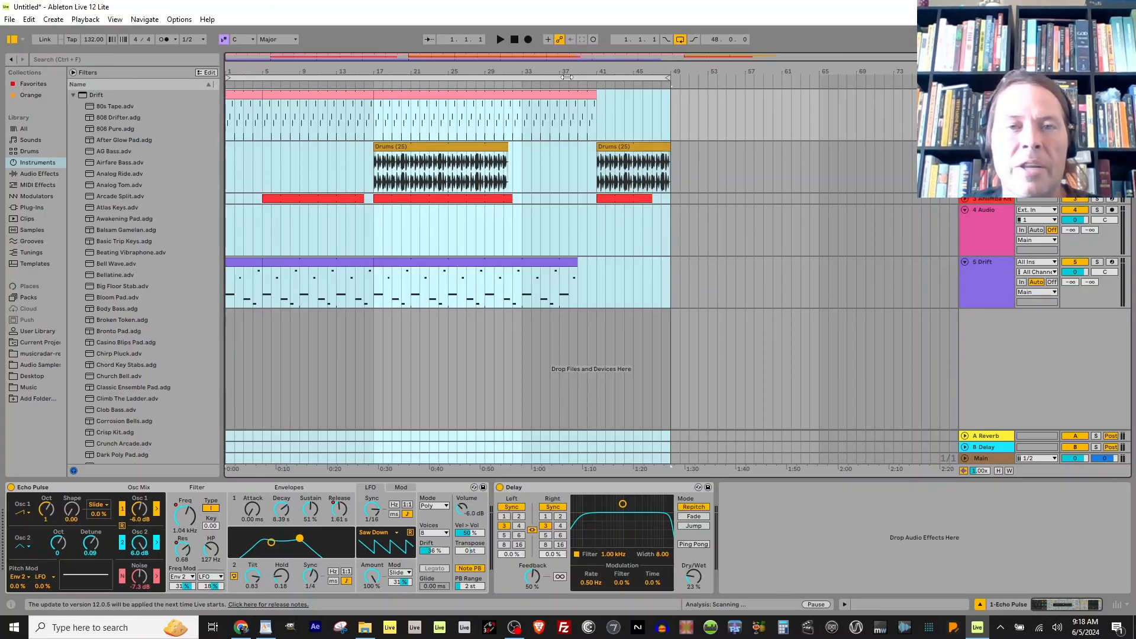
# - Play the start of the looped song briefly, stop it, and turn looping off
pyautogui.press('space')
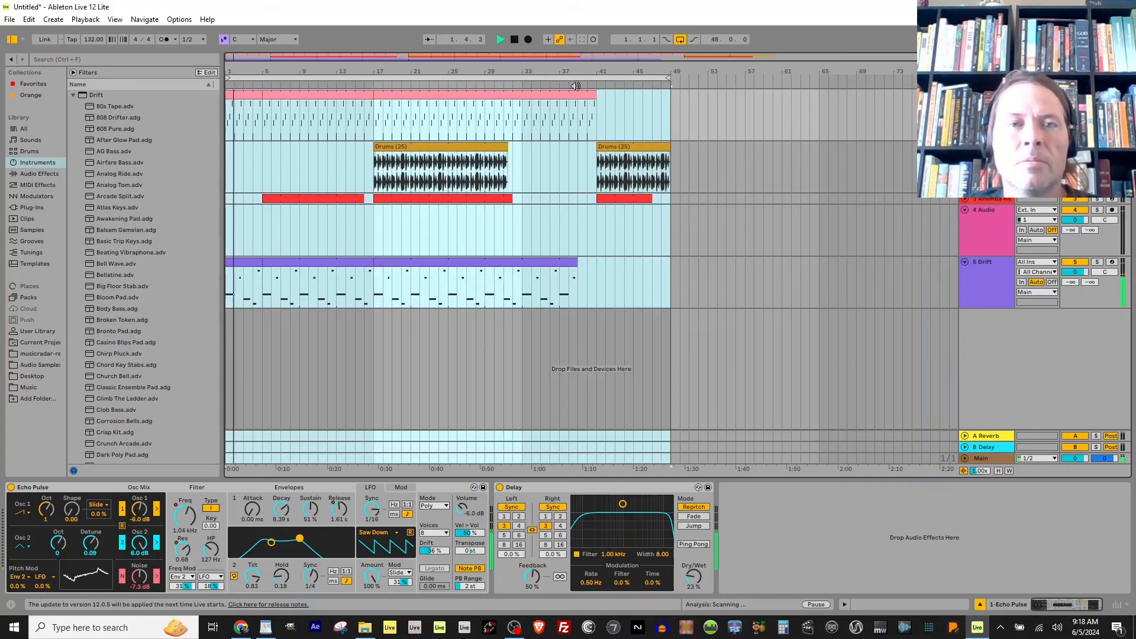
pyautogui.press('space')
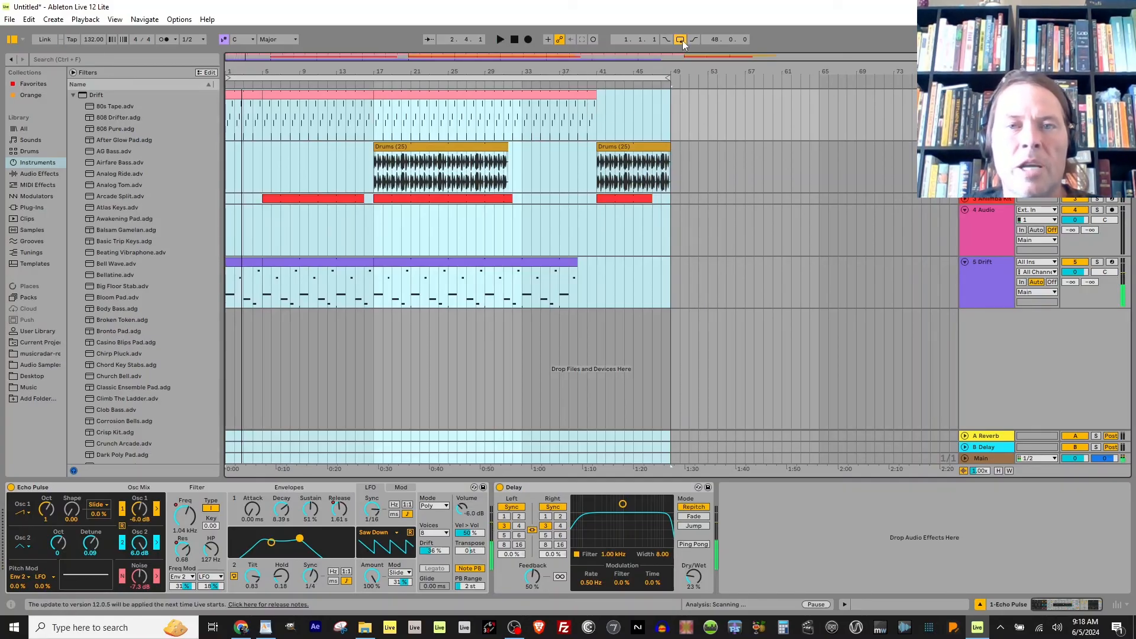
pyautogui.click(683, 40)
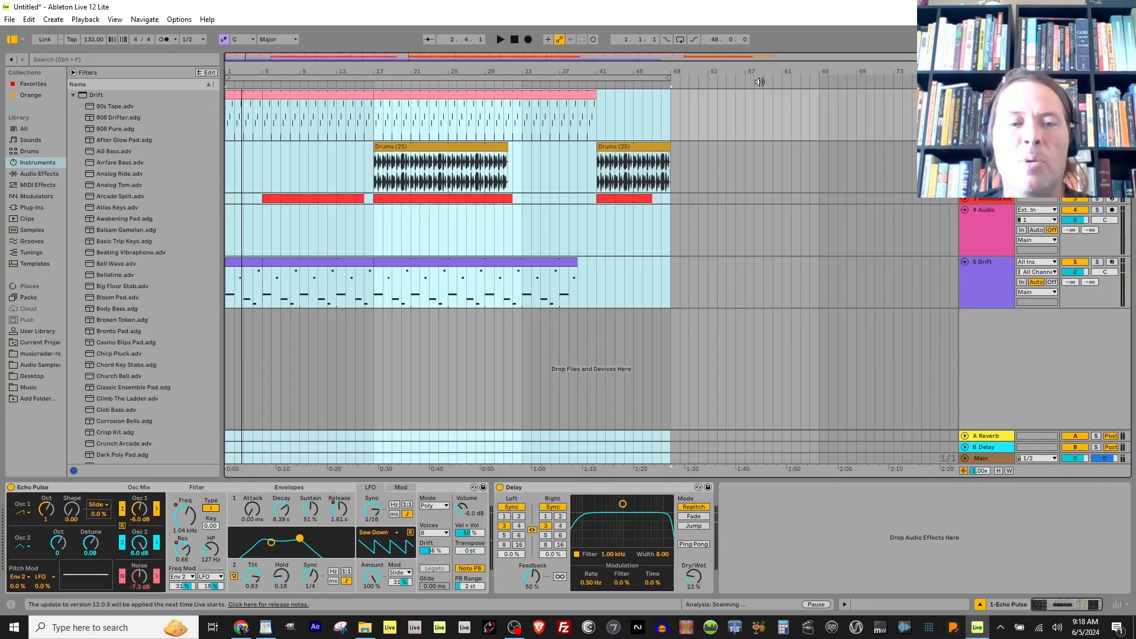
# - Review the Export Audio settings for the 48-bar Main output and the audio file's save location, and cancel the export
pyautogui.click(10, 21)
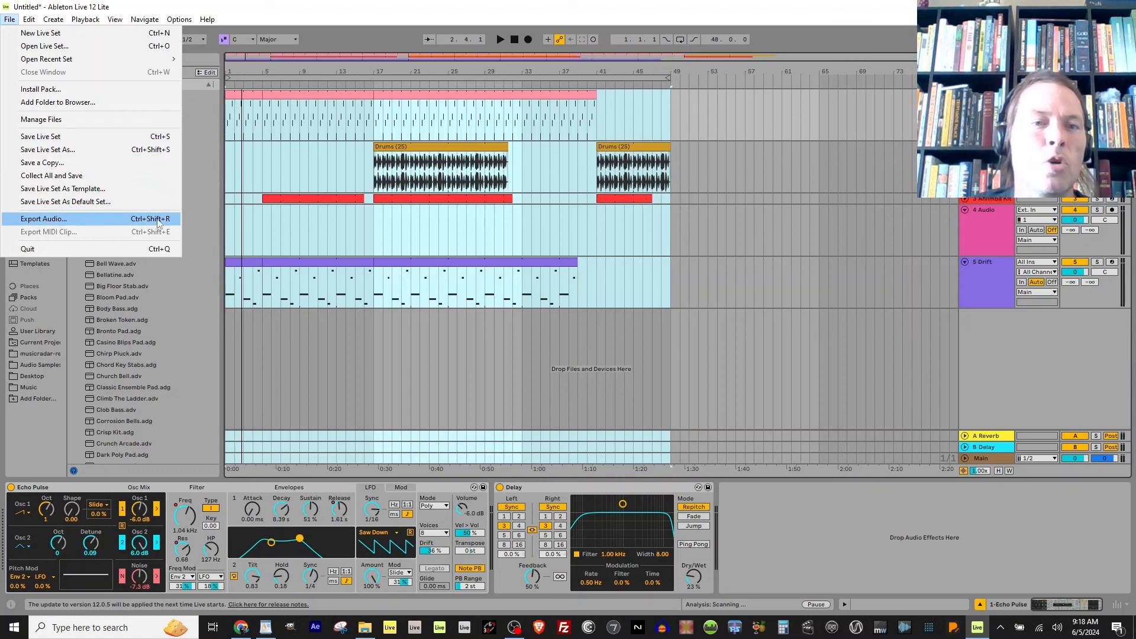
pyautogui.click(318, 18)
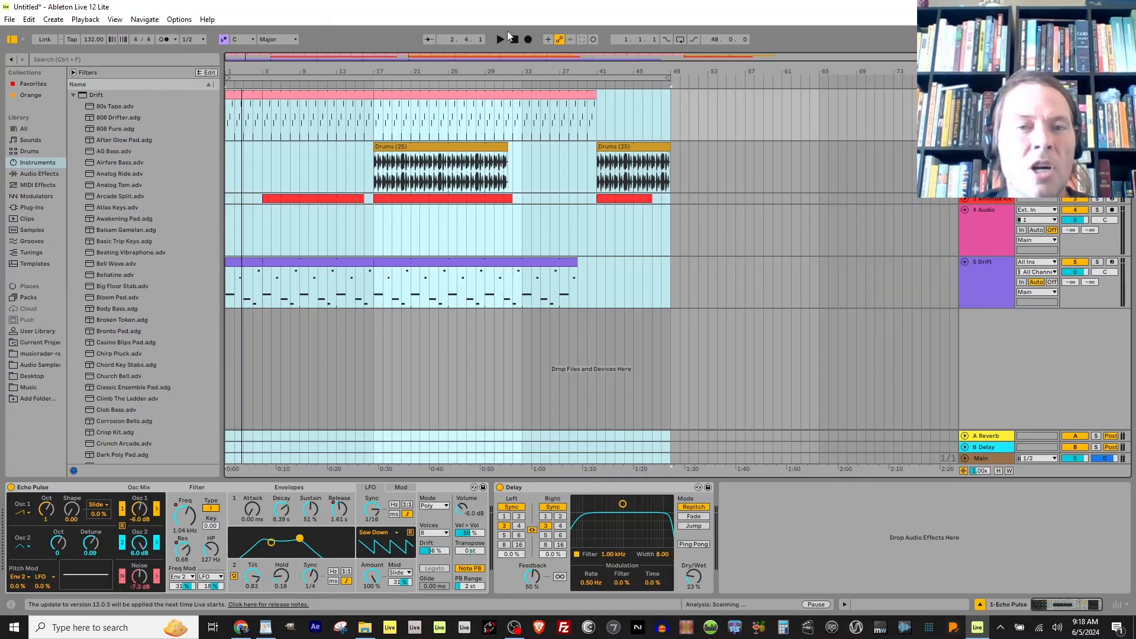
pyautogui.hotkey('ctrl', 'shift', 'r')
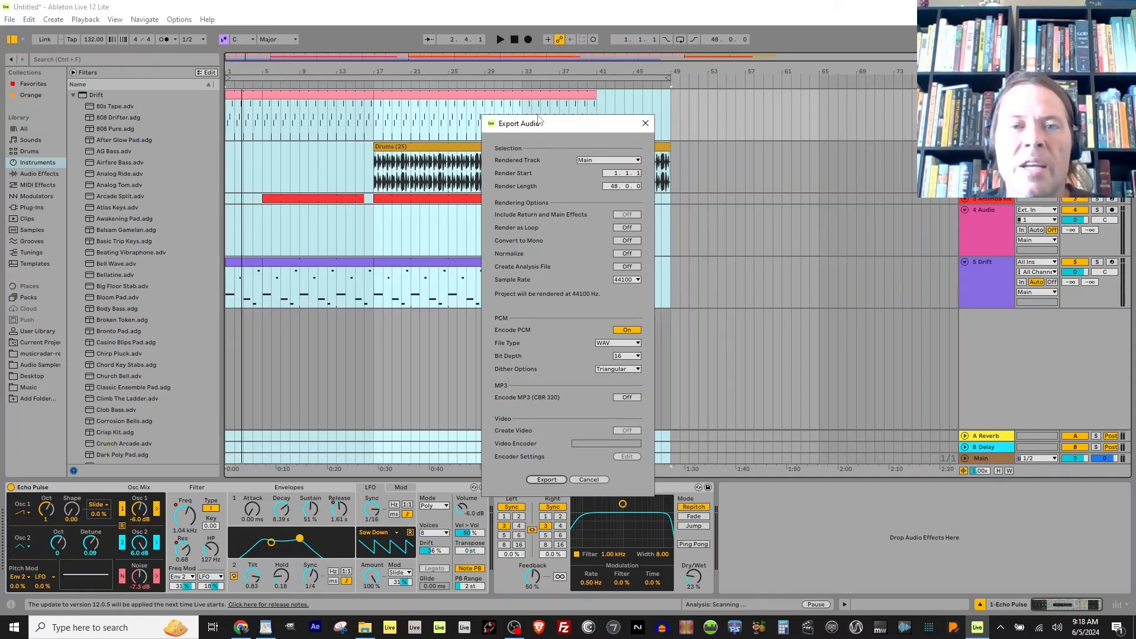
pyautogui.moveTo(547, 125); pyautogui.dragTo(381, 123)
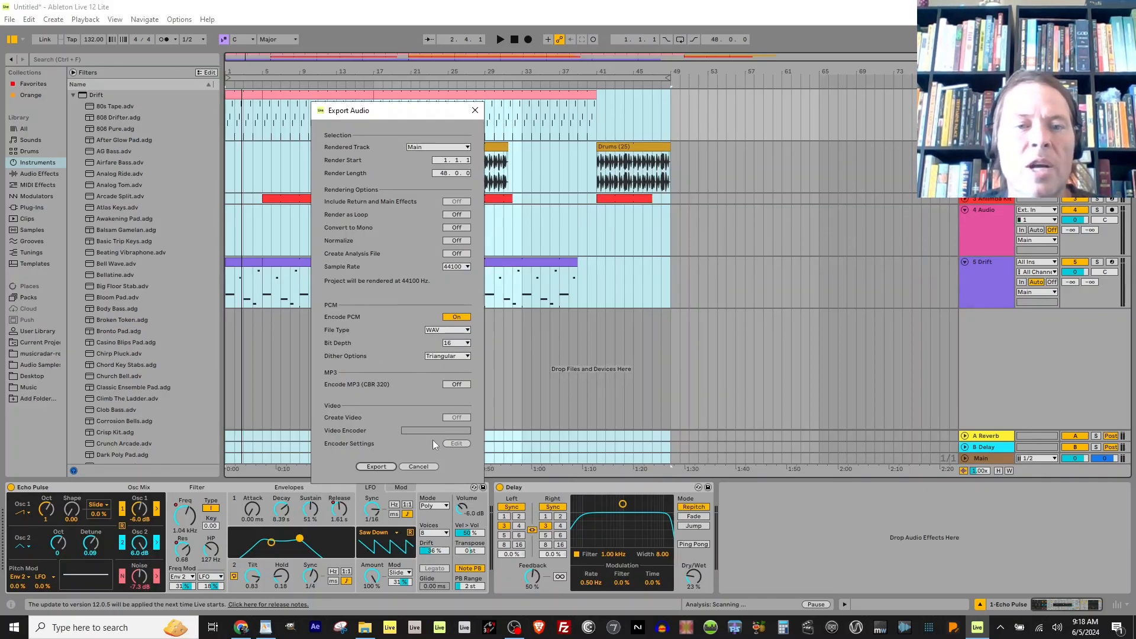
pyautogui.click(377, 466)
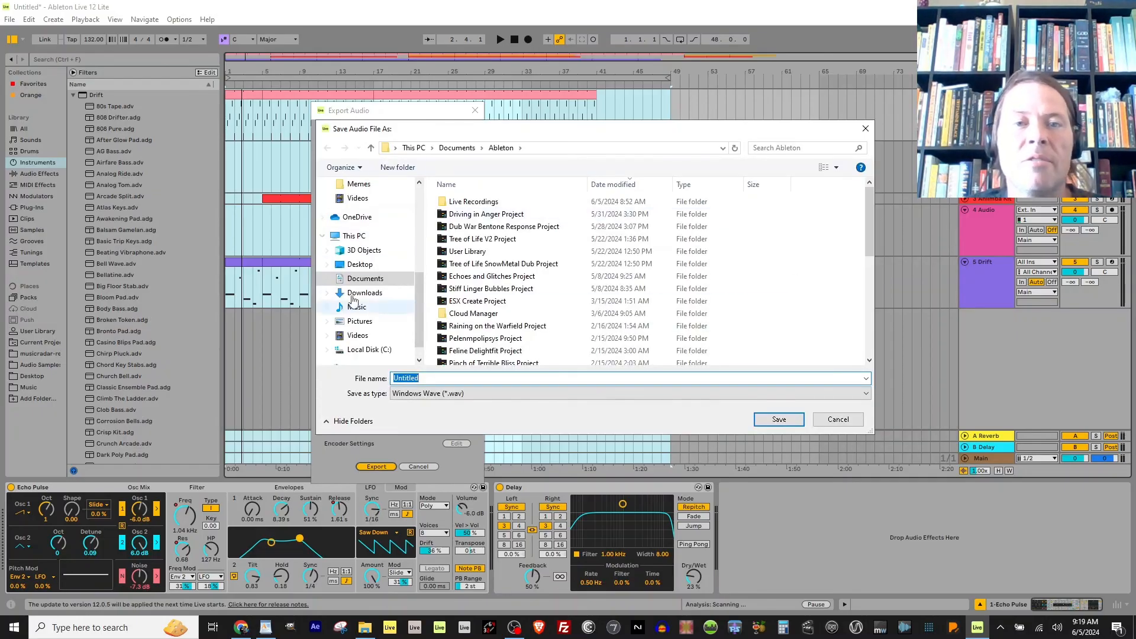
pyautogui.click(838, 419)
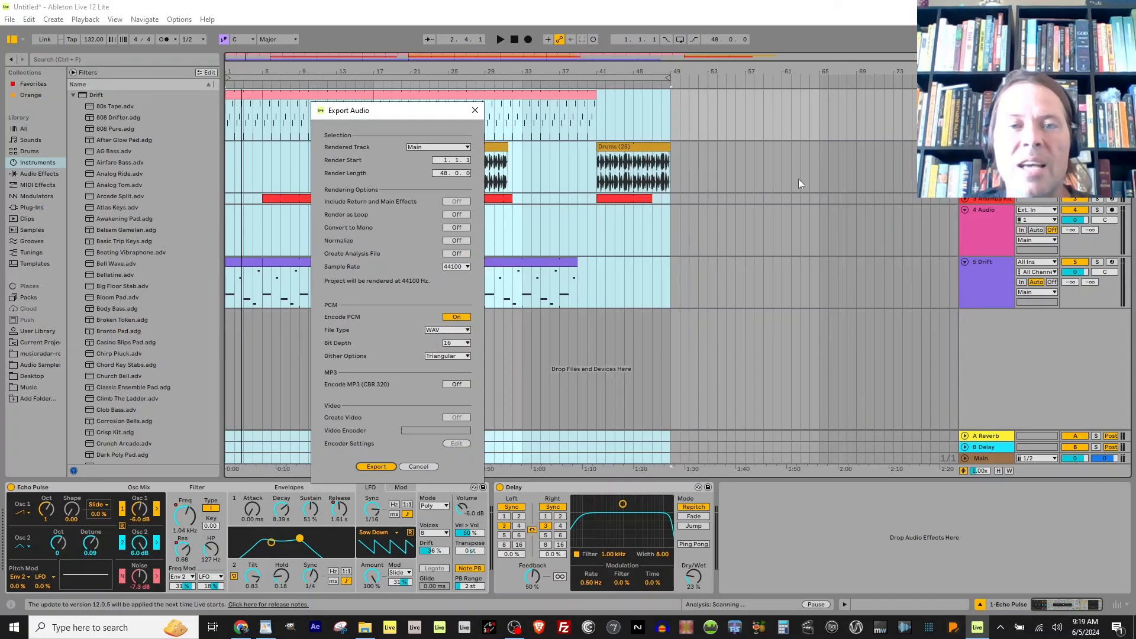
pyautogui.click(478, 111)
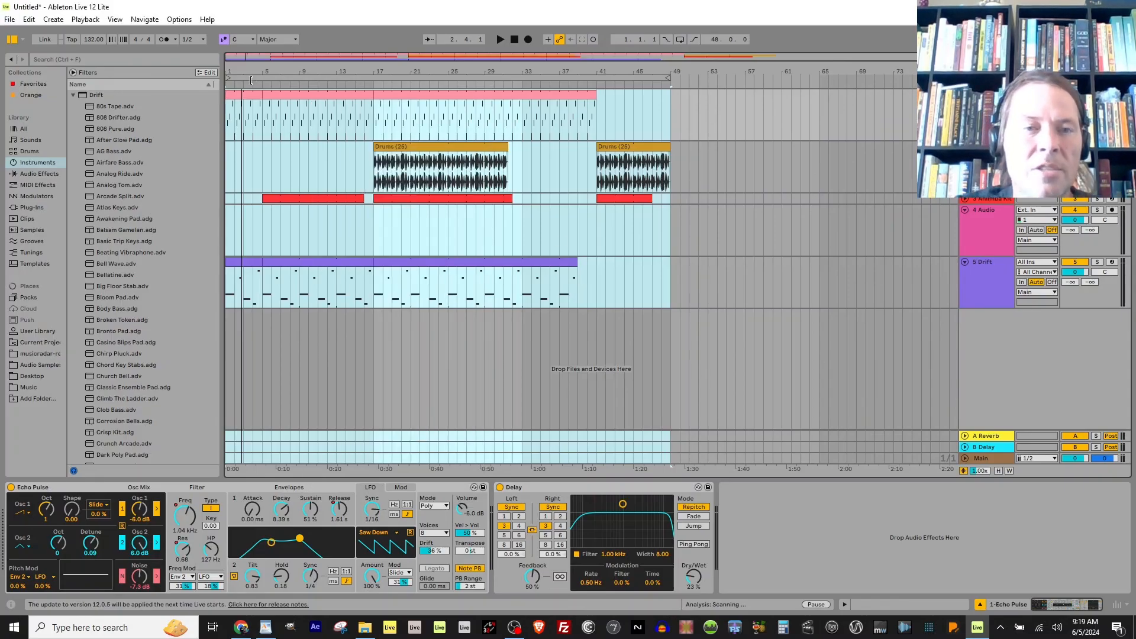
# - Review where the Live Set can be saved by browsing to the Ableton documents folder, and cancel the save
pyautogui.hotkey('ctrl', 's')
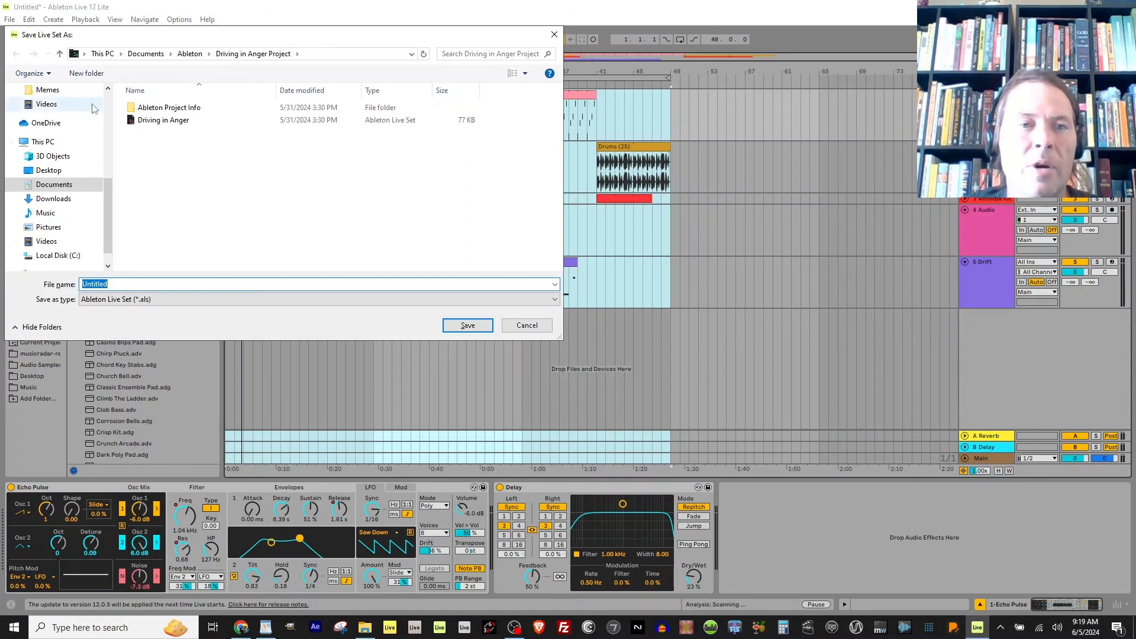
pyautogui.click(189, 54)
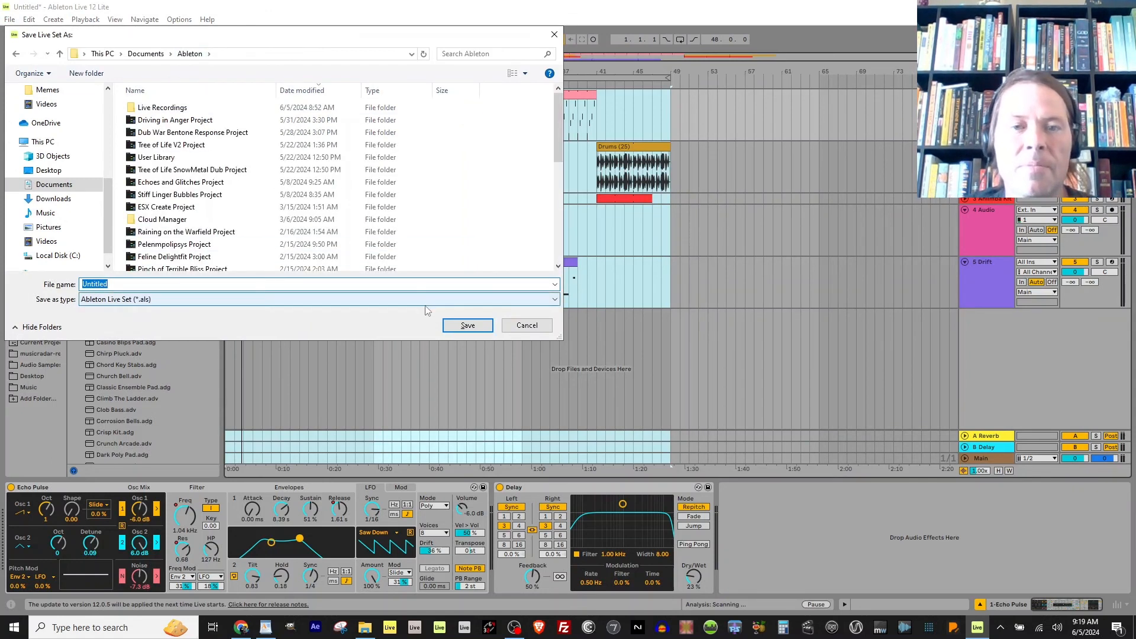
pyautogui.click(512, 327)
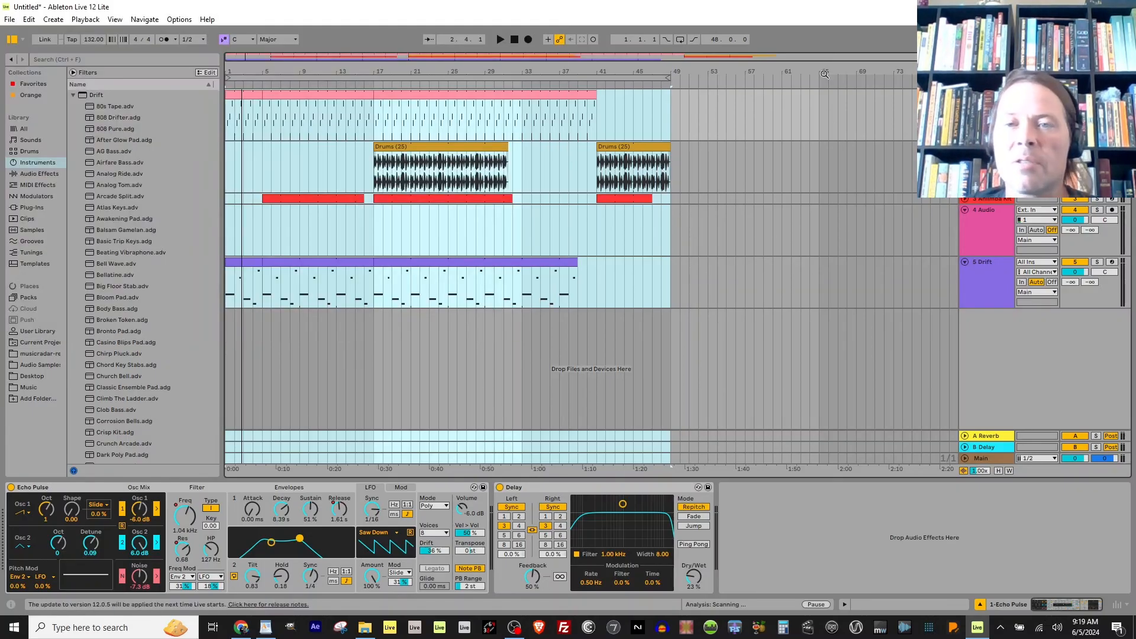